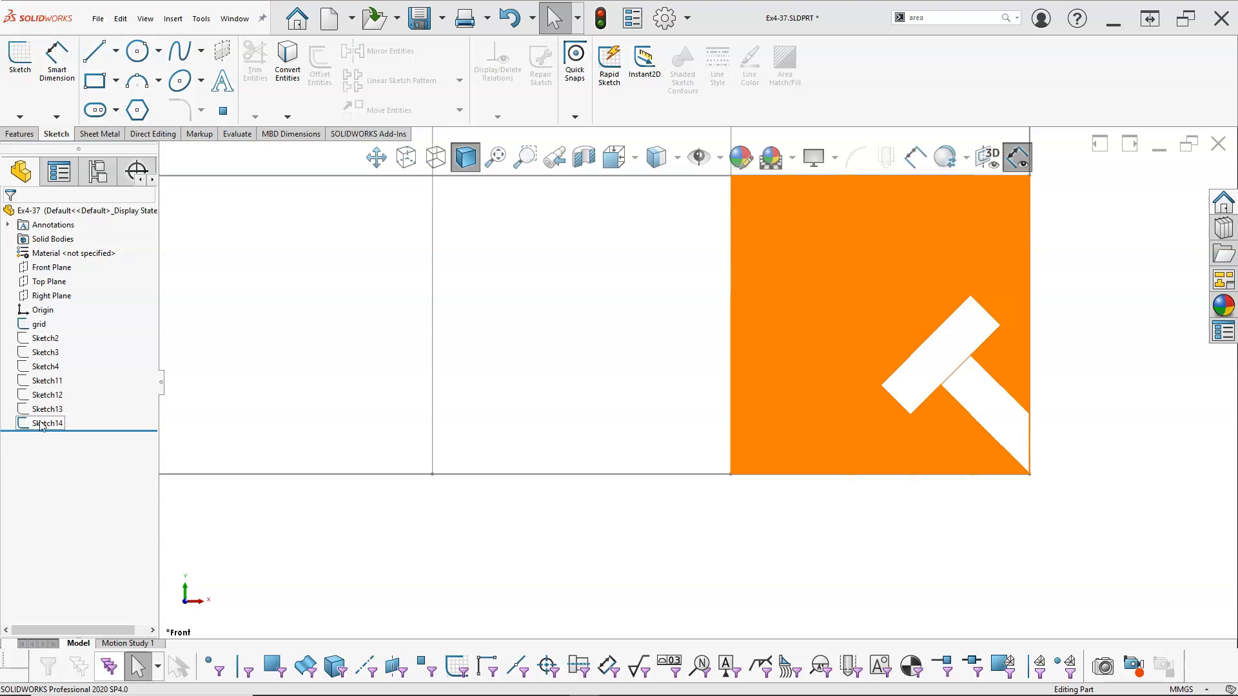
Open Sketch14 for editing and examine its coloured basket-weave fills
right_click(29, 424)
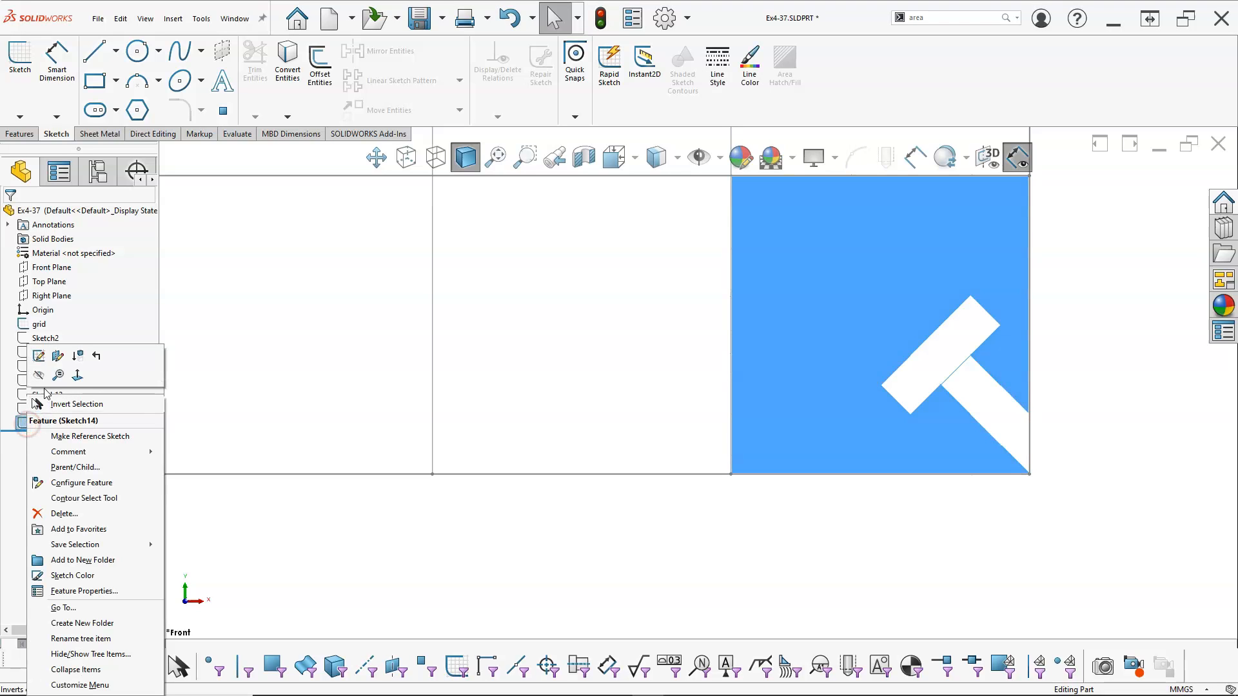
click(39, 356)
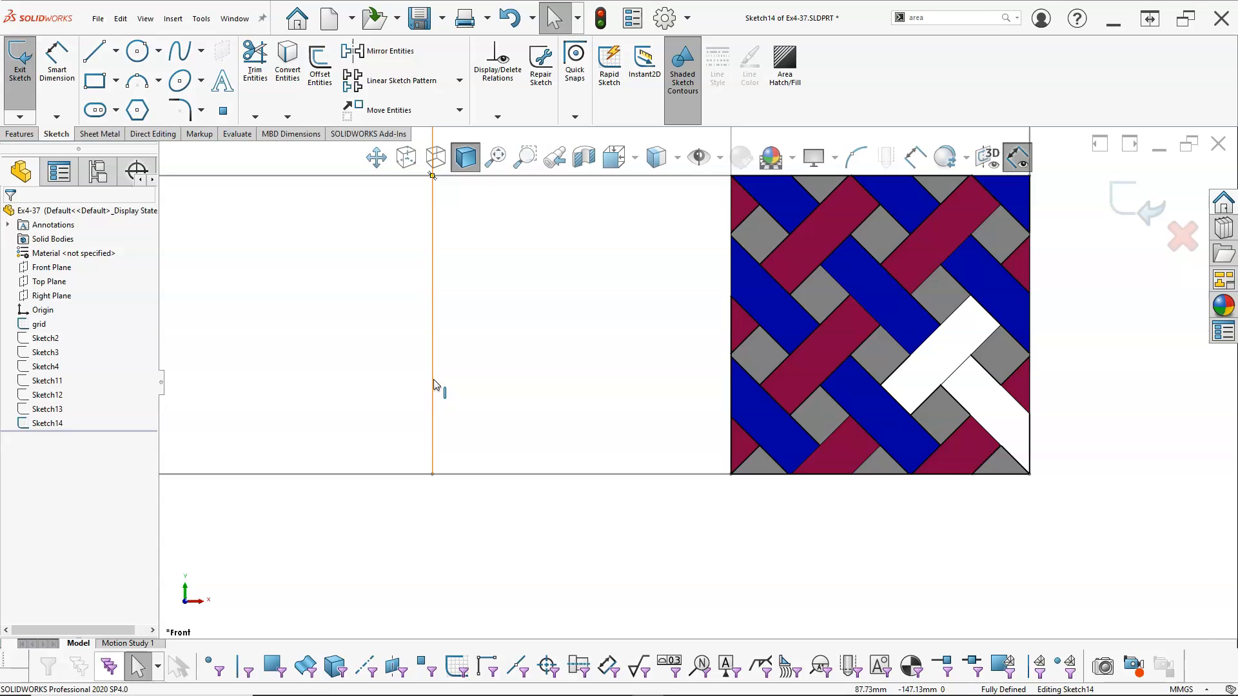
scroll(1026, 274, up, 1)
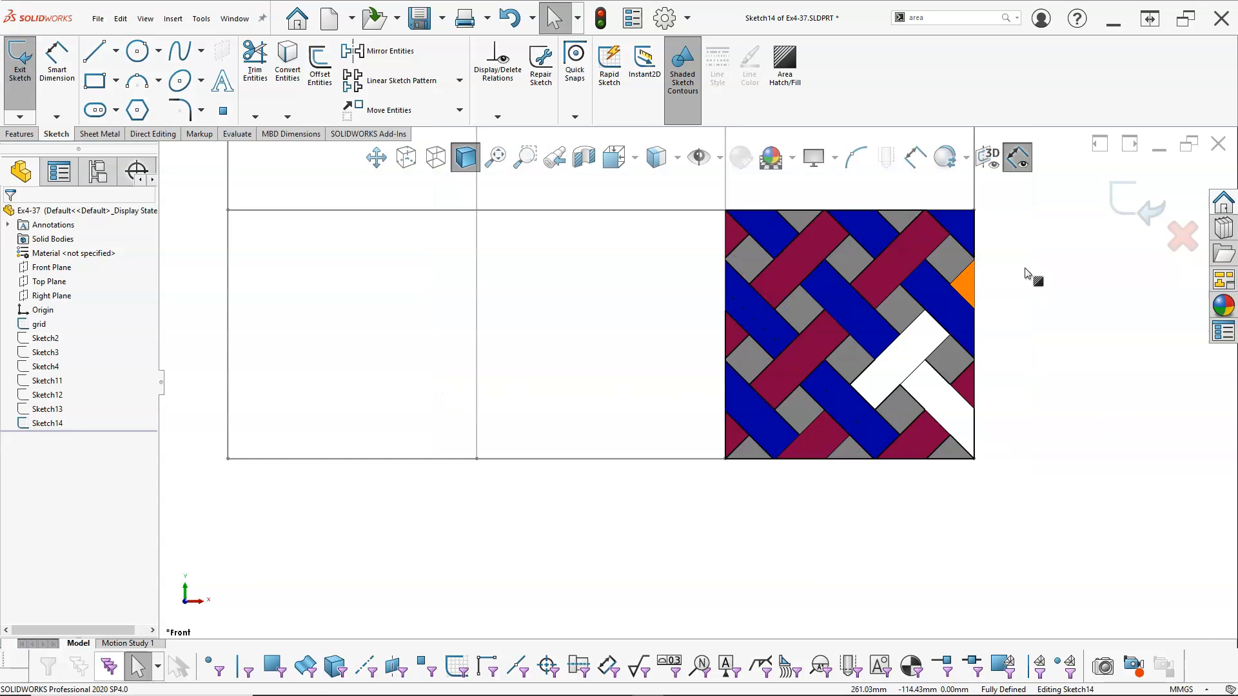
scroll(1024, 268, down, 1)
scroll(773, 189, down, 1)
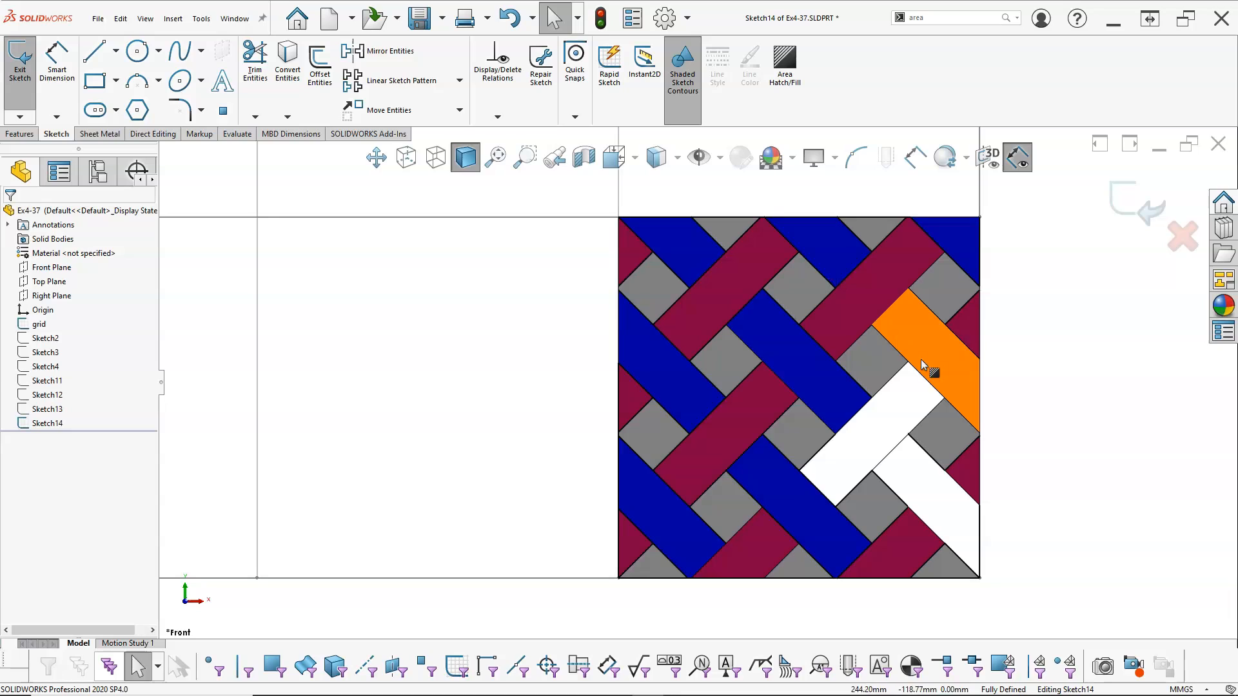
scroll(1026, 415, up, 1)
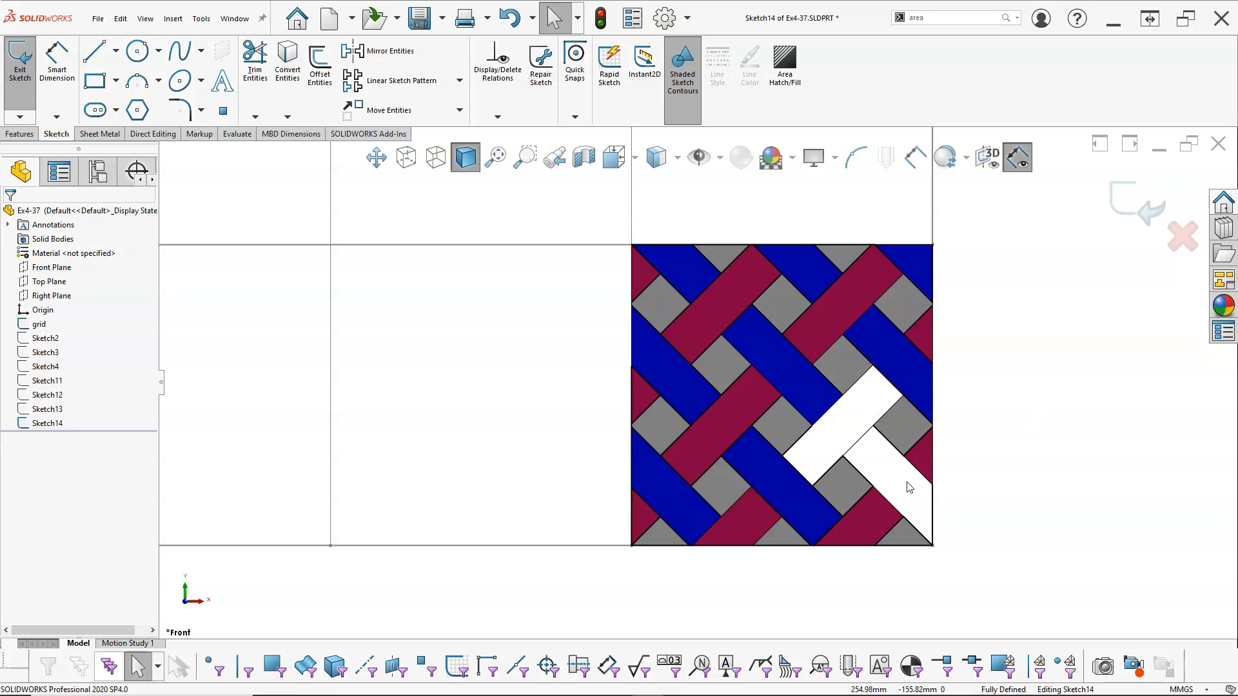
scroll(822, 440, down, 5)
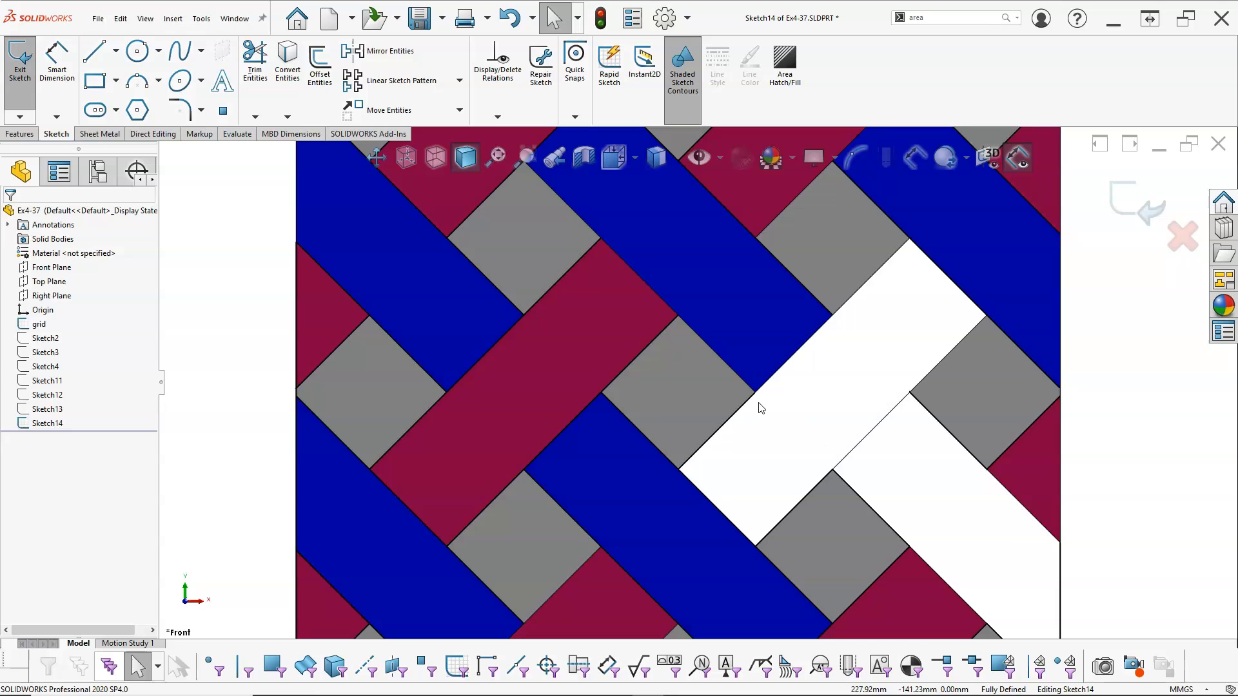
scroll(761, 408, down, 4)
scroll(761, 408, up, 10)
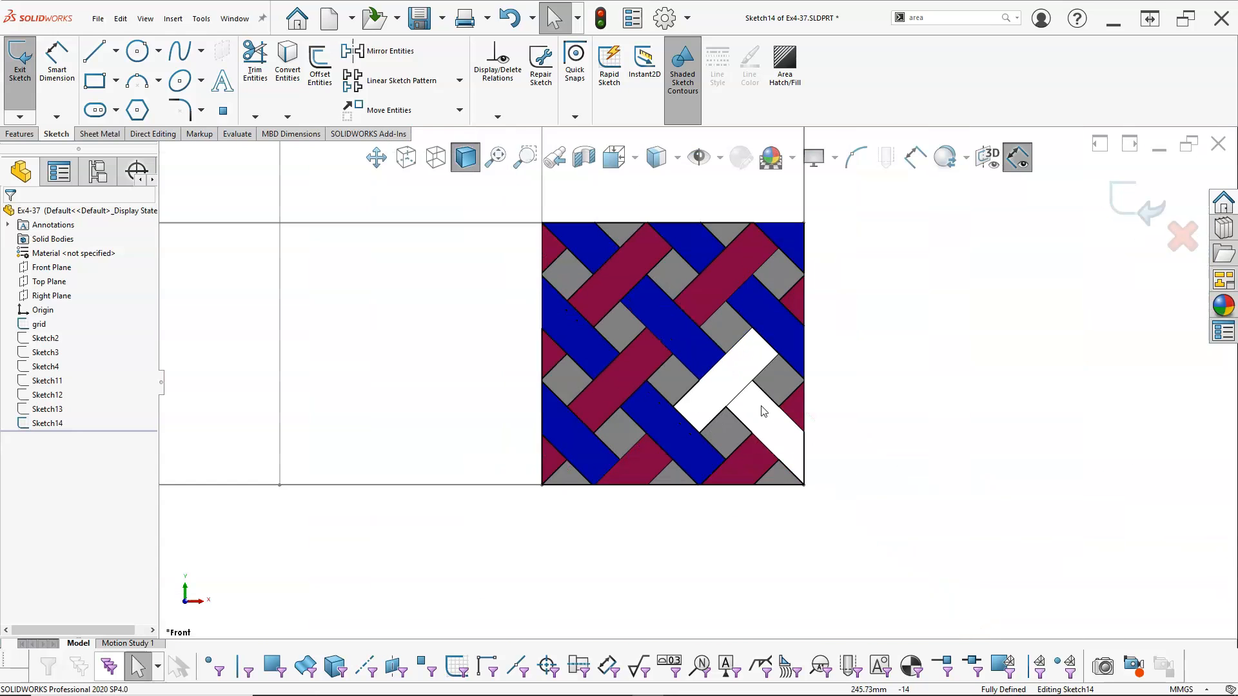
scroll(632, 378, down, 2)
scroll(651, 323, up, 2)
scroll(655, 300, down, 2)
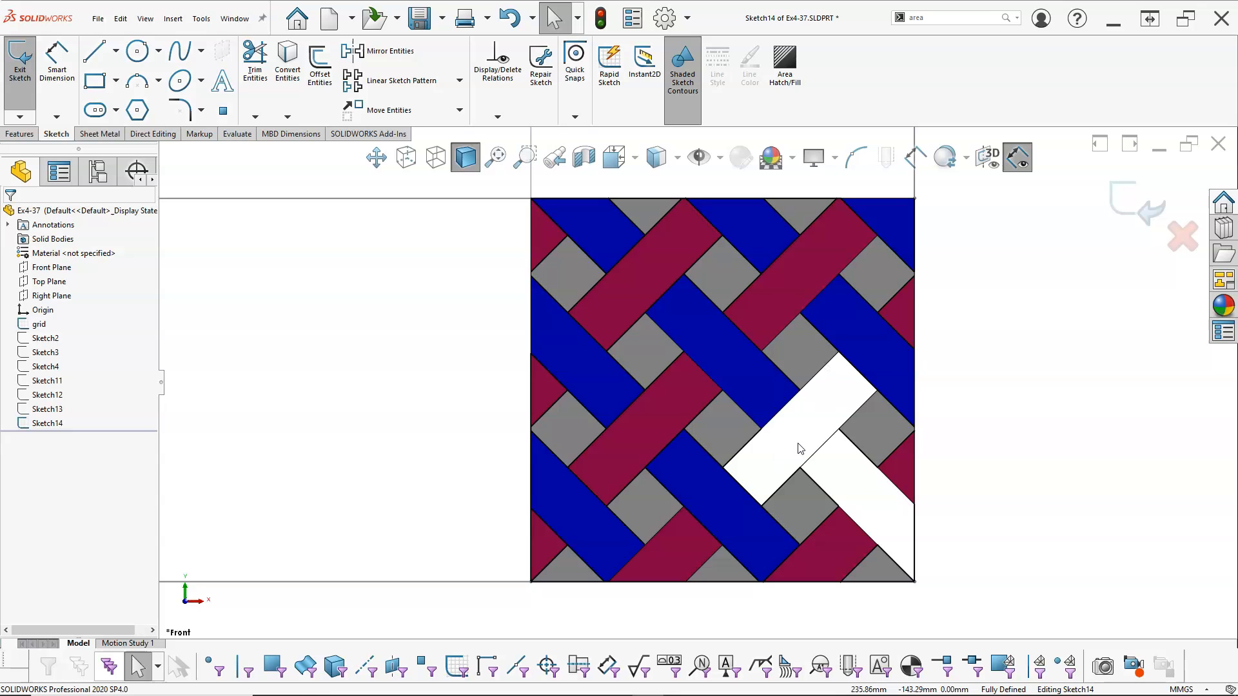
scroll(553, 428, up, 3)
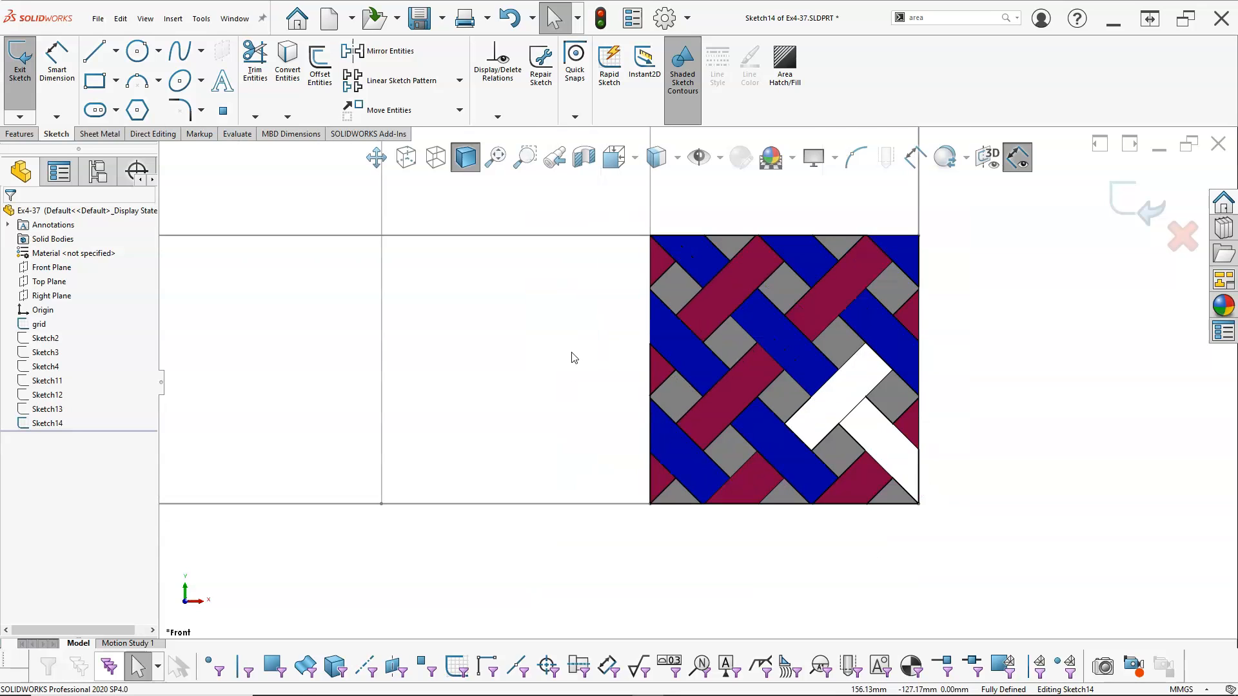
scroll(573, 357, down, 1)
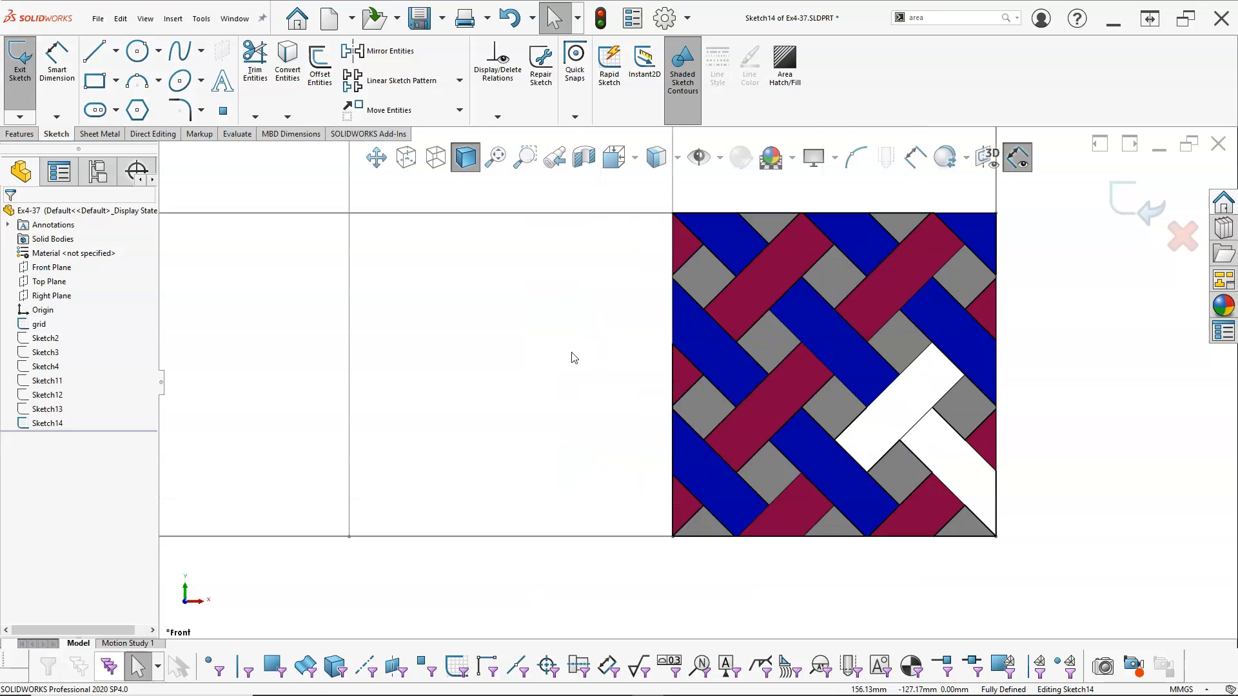
Delete the maroon and blue fills from the upper-left diagonal strip and the central strips of the weave
click(769, 298)
key(Escape)
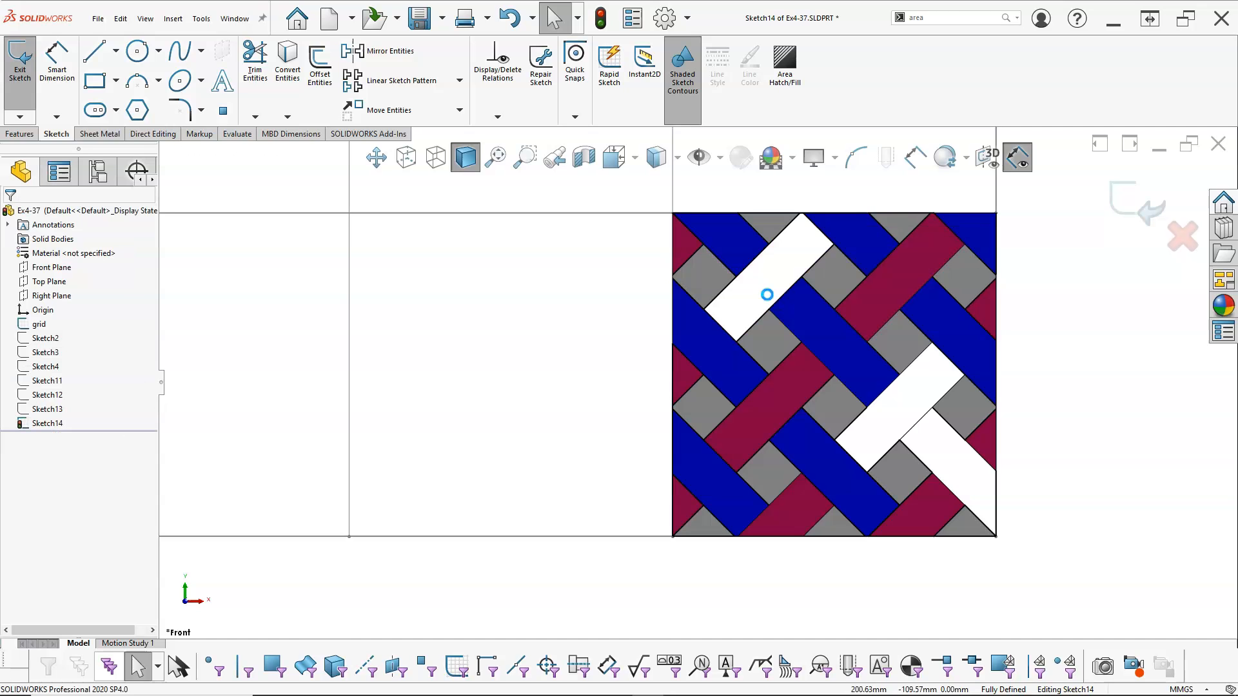
key(Escape)
click(776, 395)
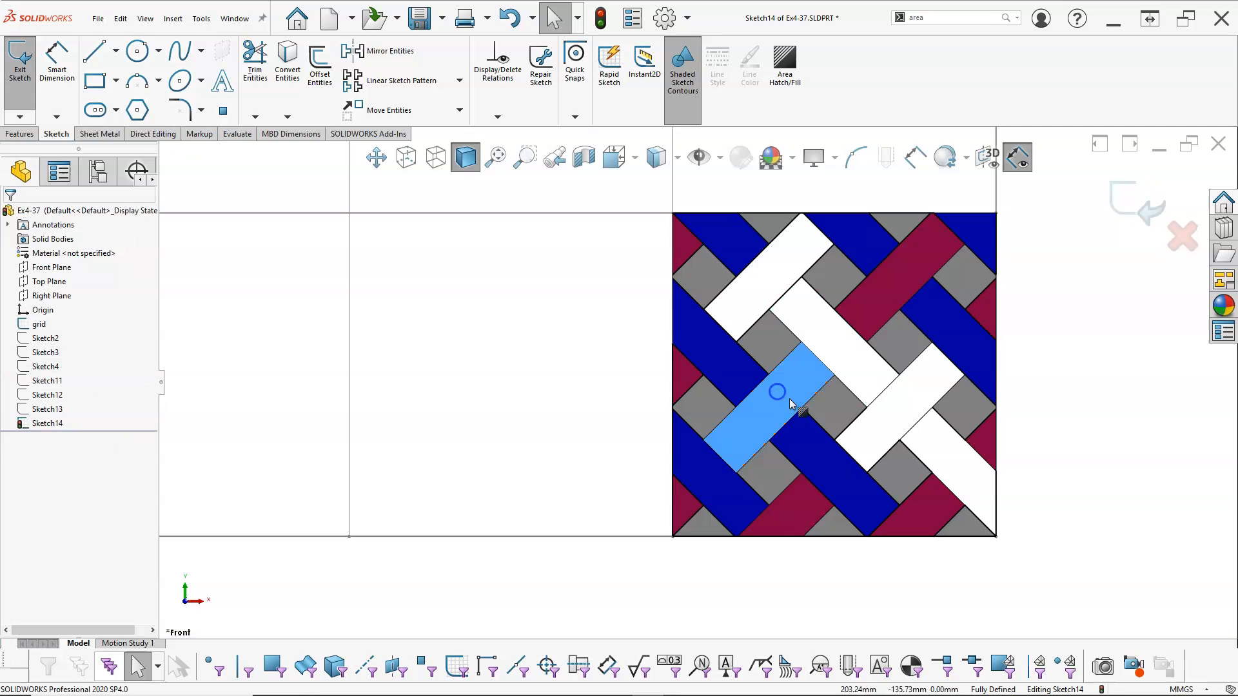
key(Escape)
click(823, 442)
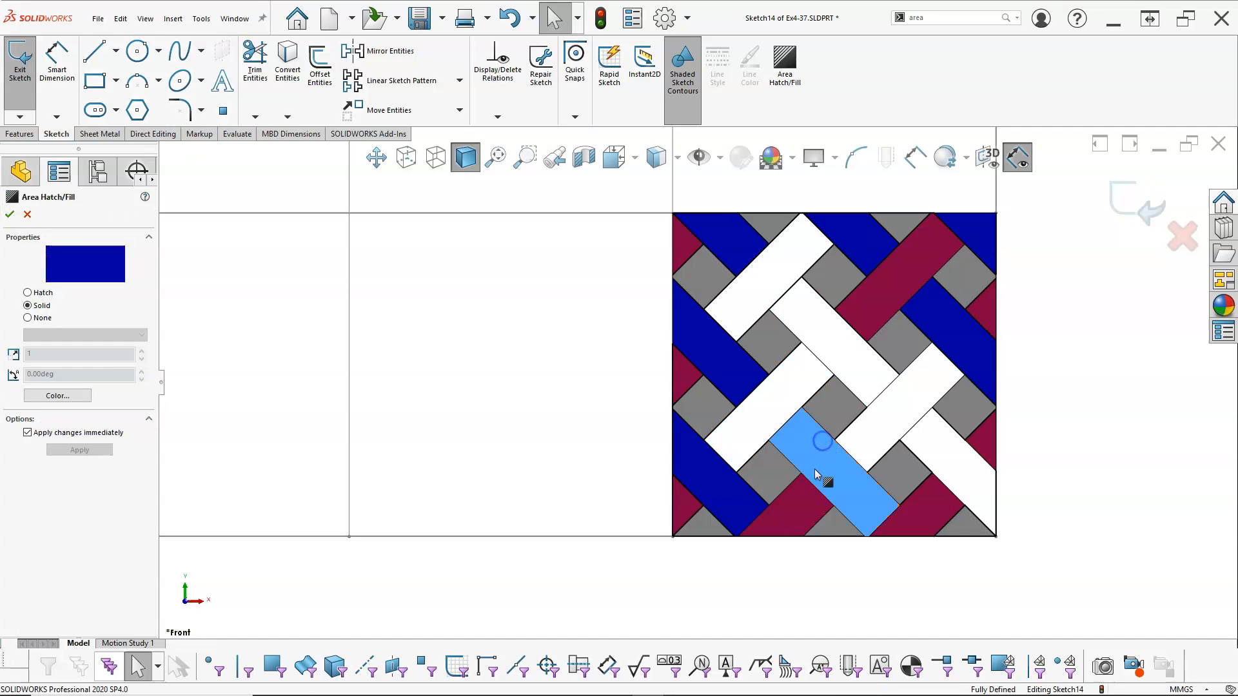
key(Escape)
Delete the maroon and blue fills from the strips and triangle in the weave's lower-left area
click(690, 499)
key(Escape)
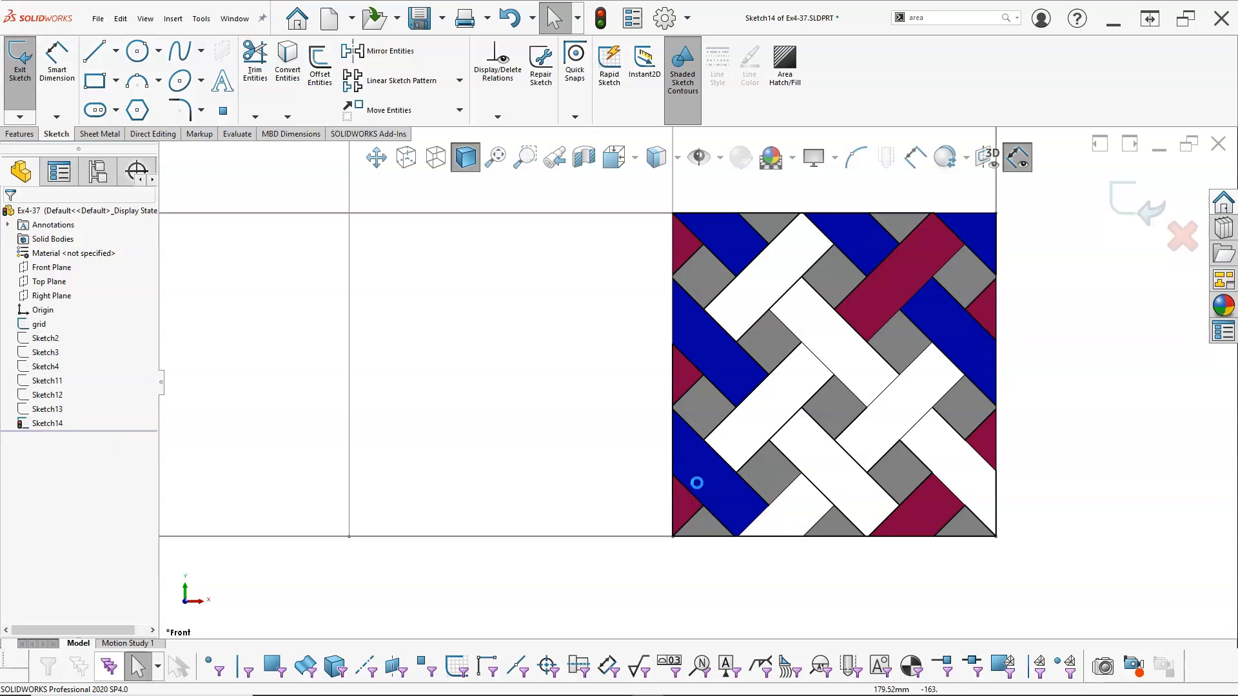
click(705, 490)
key(Escape)
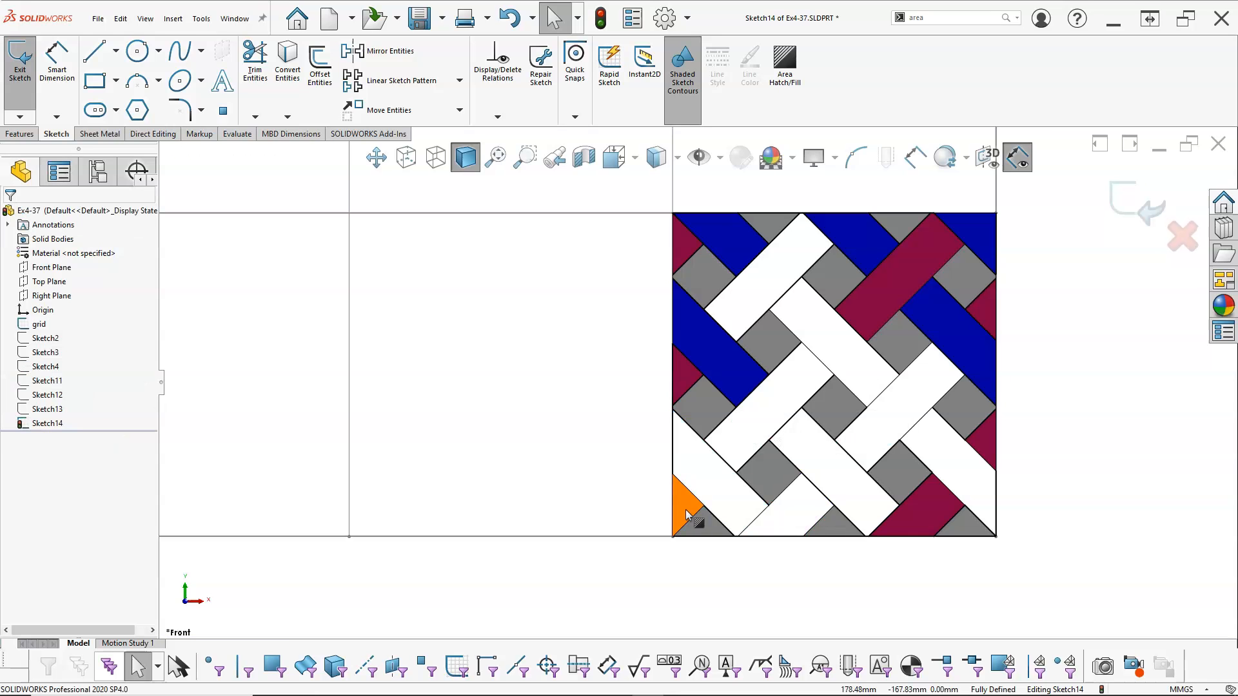
click(687, 515)
key(Escape)
Delete the remaining blue and maroon fills along the weave's left edge and in its upper-left corner
click(723, 350)
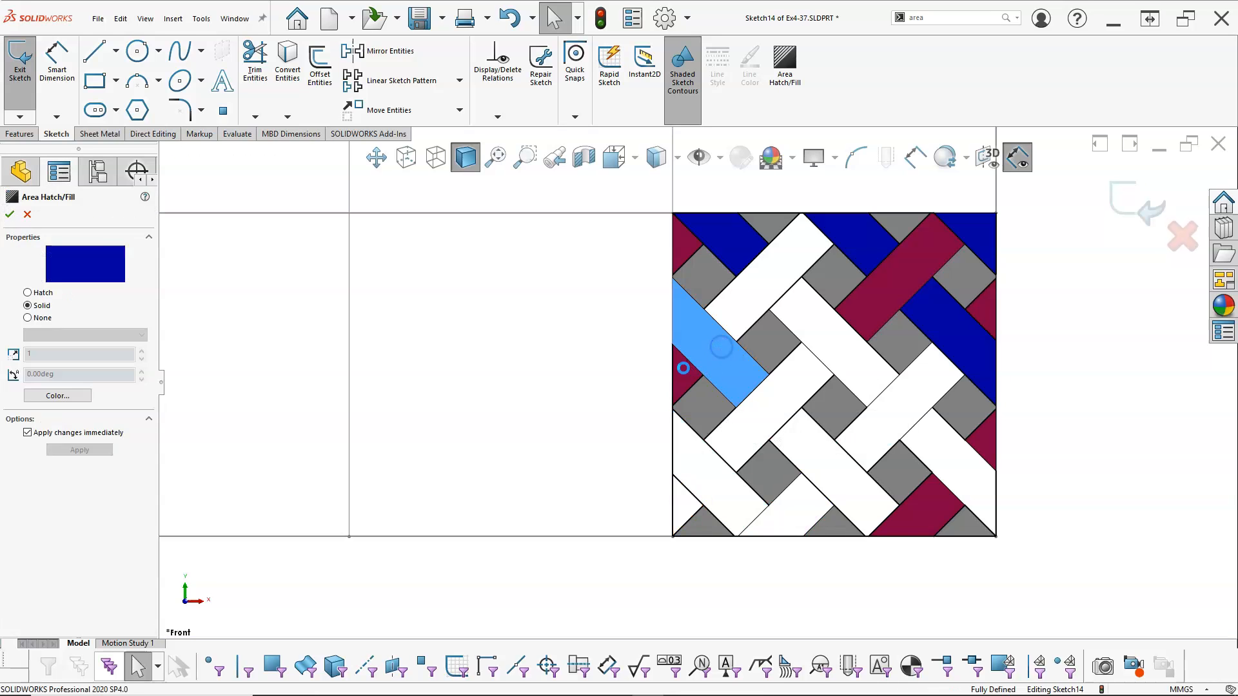
key(Delete)
click(684, 368)
key(Delete)
click(682, 250)
key(Delete)
Delete the maroon and blue fills from the upper-right strips and the blue piece on the weave's top edge
key(Delete)
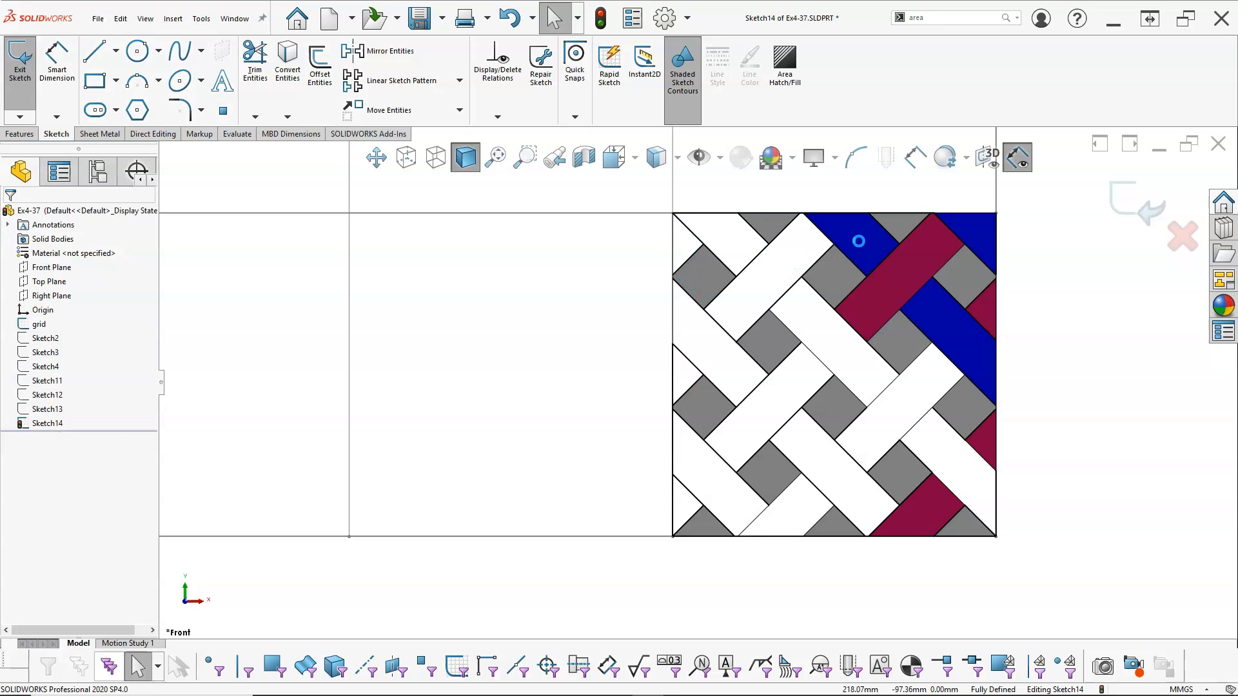
click(905, 273)
key(Delete)
click(936, 303)
key(Delete)
click(849, 240)
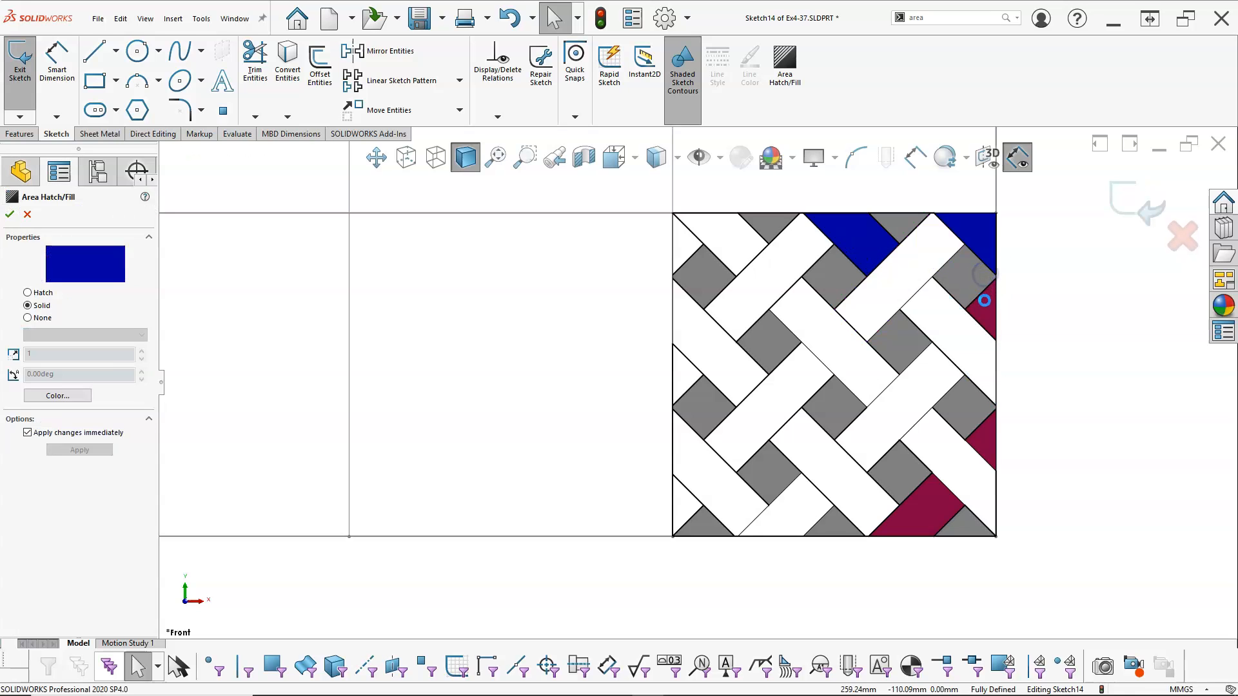
Delete the last fills at the weave's right edge, top-right corner and lower right, keeping the grey squares, and exit the sketch
key(Delete)
click(986, 305)
key(Delete)
click(980, 235)
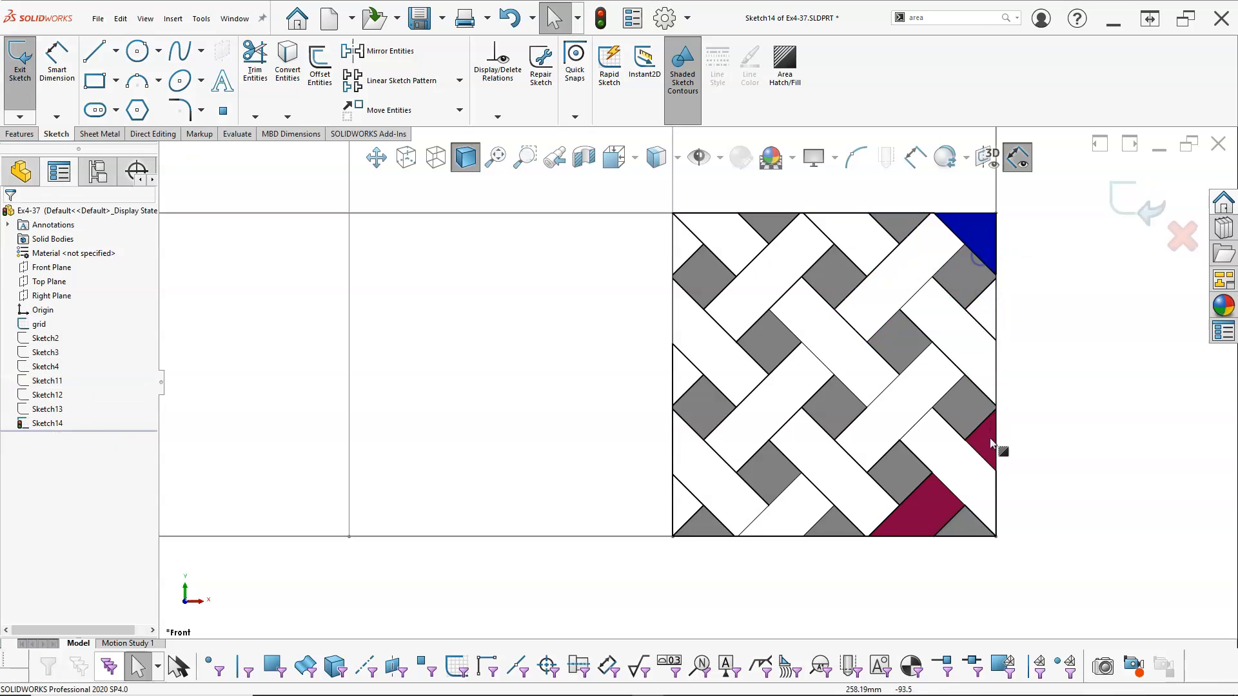
key(Delete)
click(984, 438)
key(Delete)
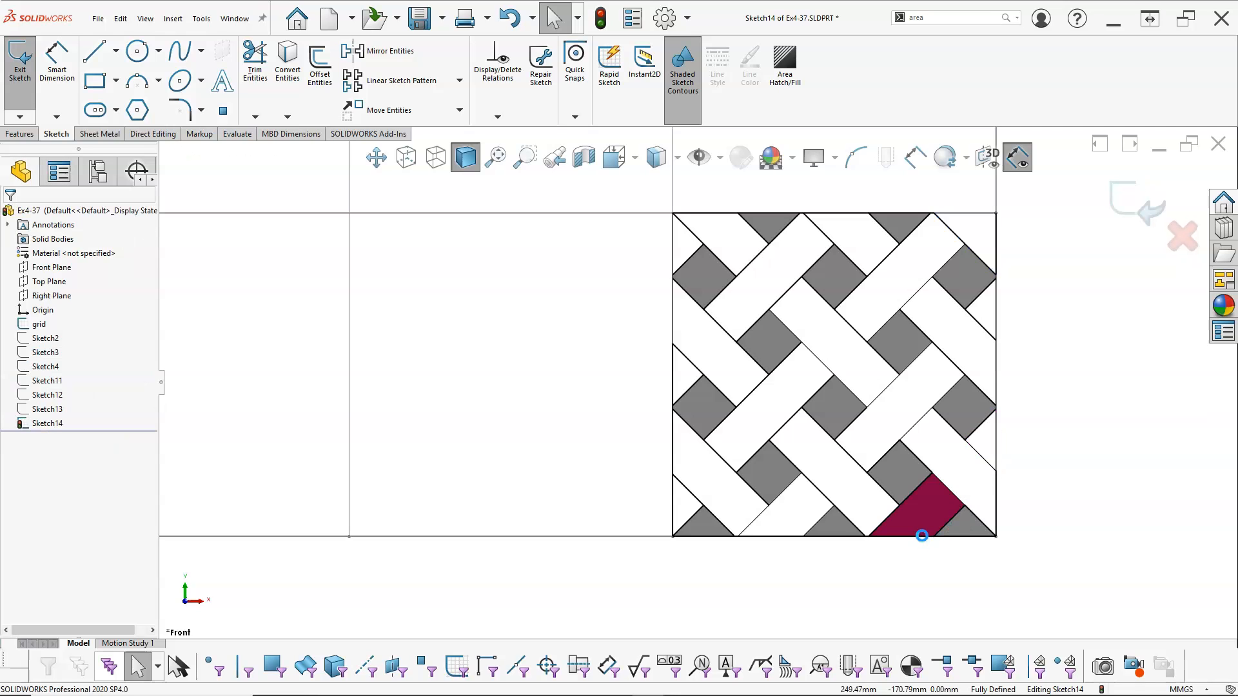
key(Delete)
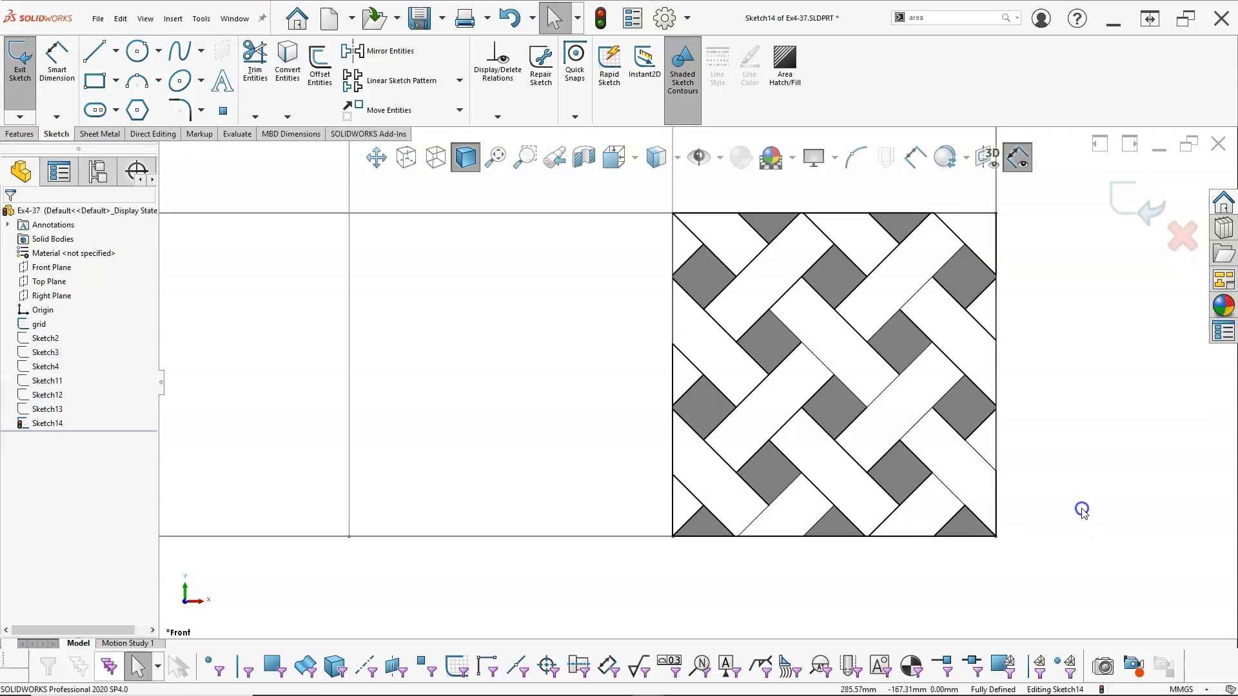
click(1137, 198)
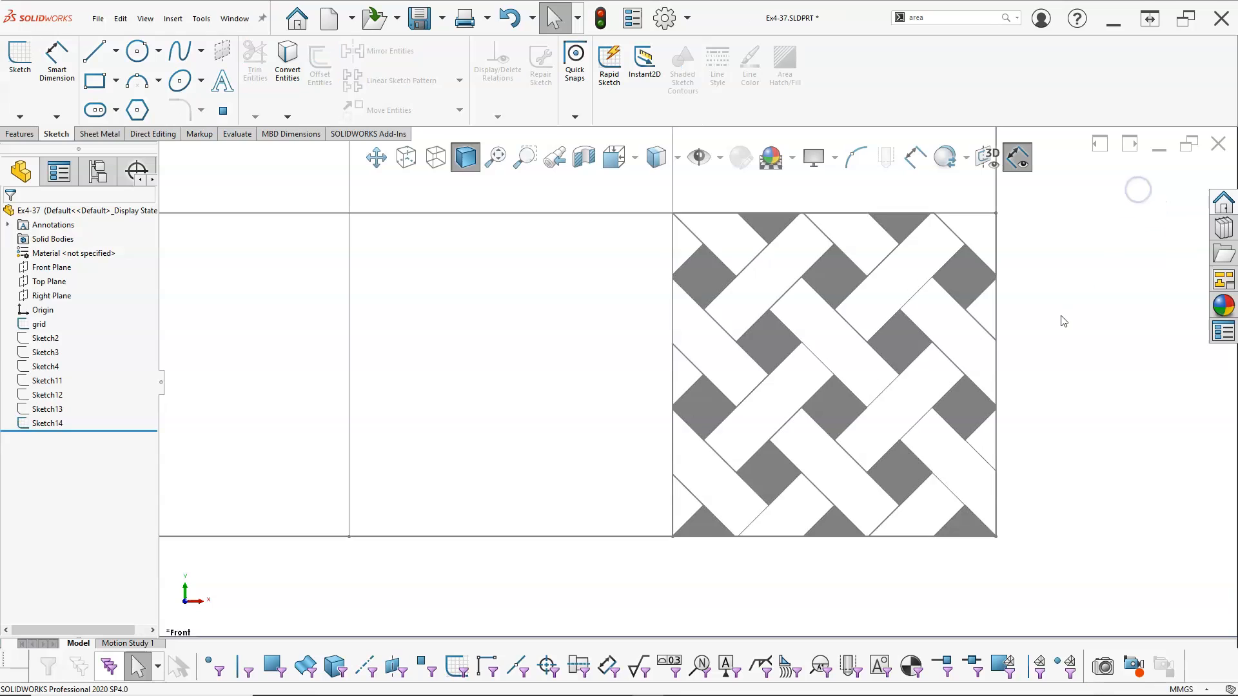
key(f)
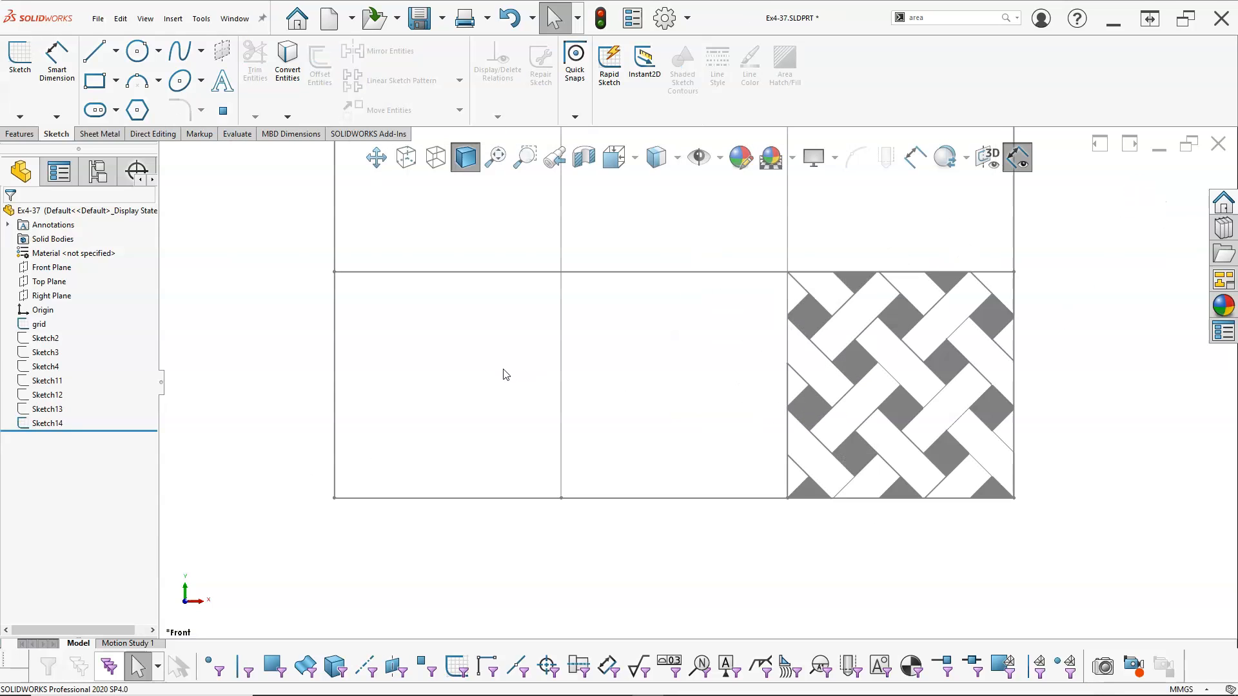
scroll(674, 296, down, 2)
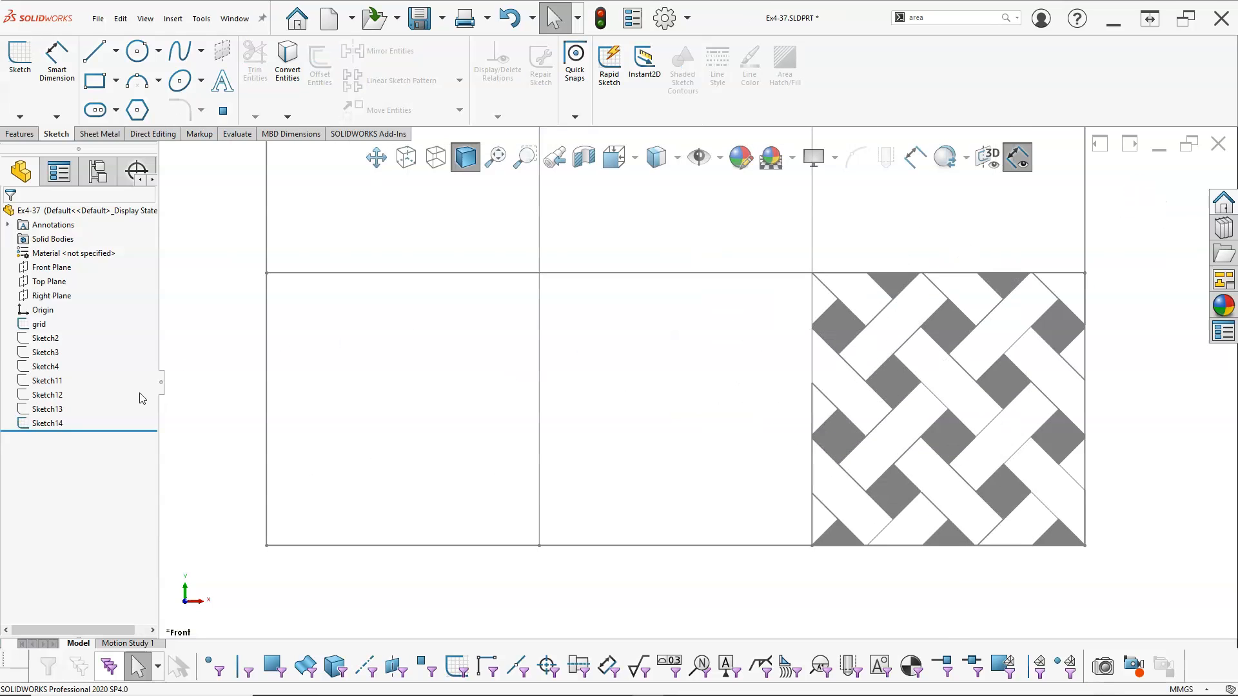
right_click(47, 423)
click(62, 368)
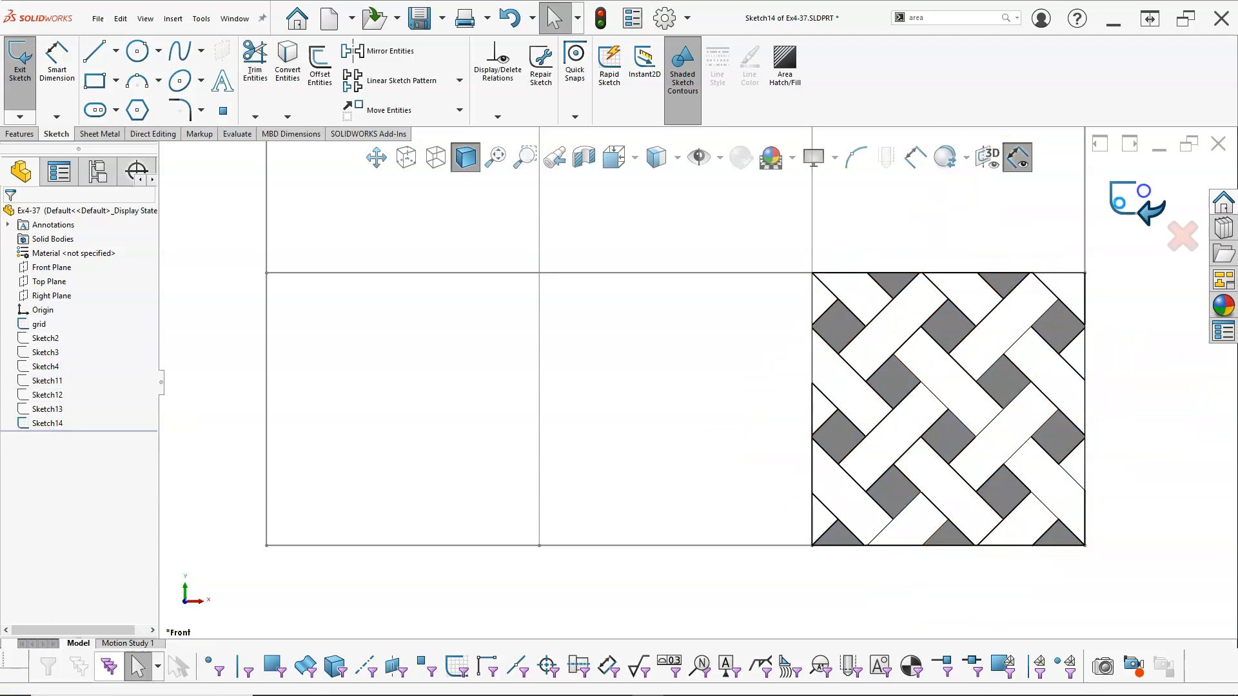
click(1129, 200)
Hide Sketch14 in the model
click(40, 424)
right_click(40, 424)
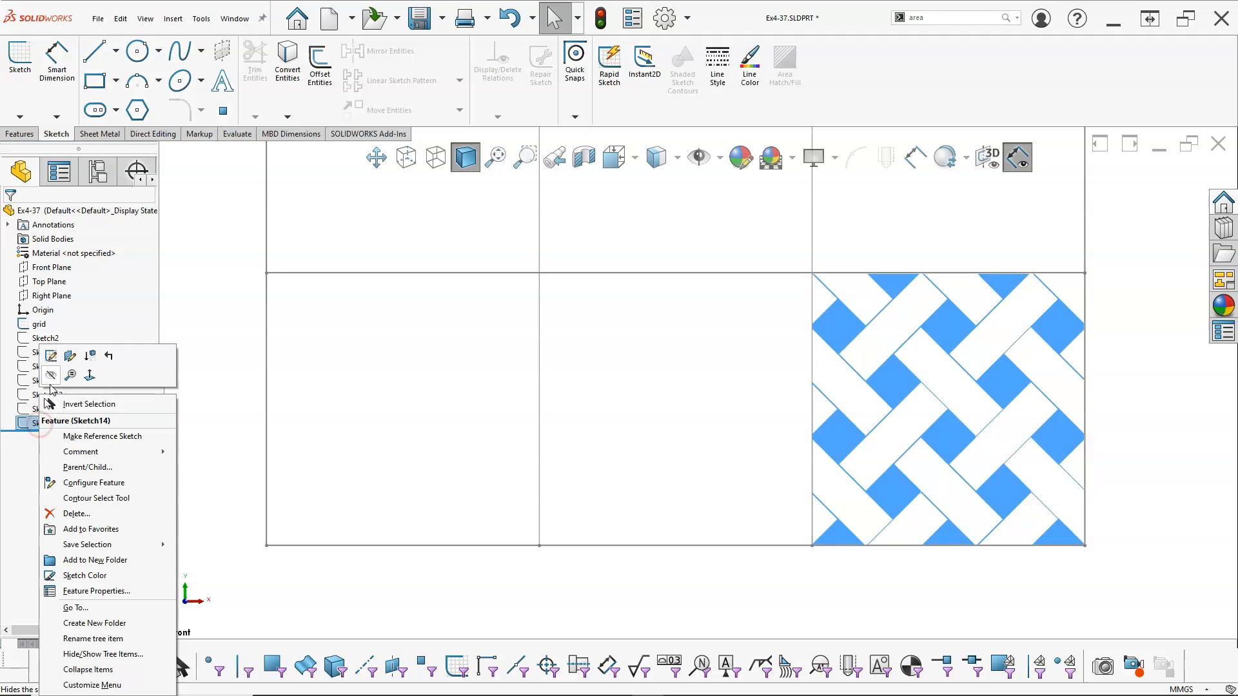
click(51, 381)
scroll(668, 426, up, 2)
scroll(674, 405, down, 1)
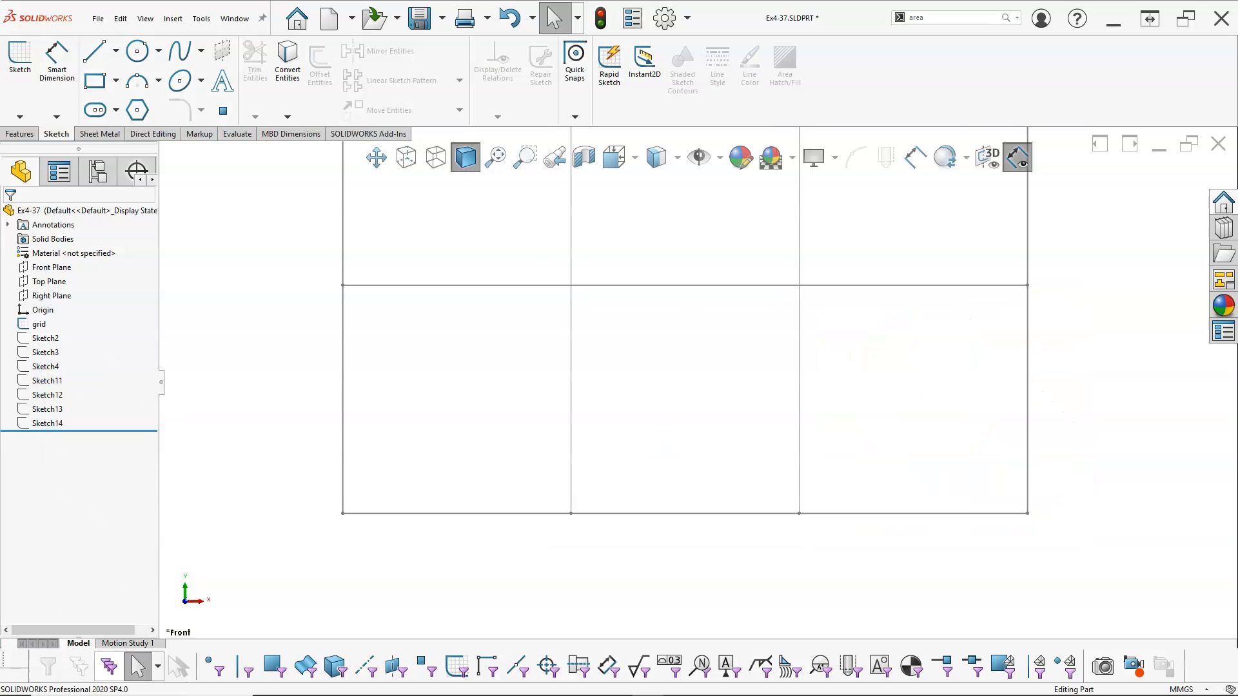
Switch to the Kindle book's page 164 to check the hexagon pattern in the reference drawing, then return to the SOLIDWORKS part
drag(1237, 106, 608, 87)
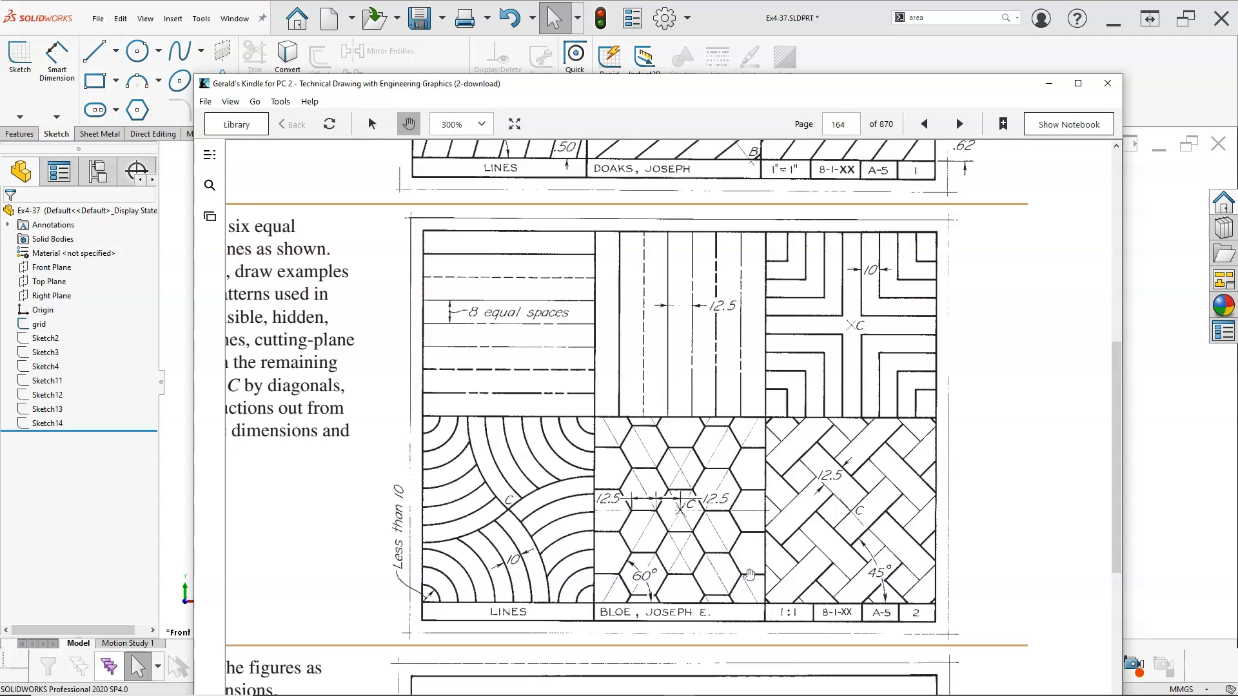
drag(588, 93, 1237, 94)
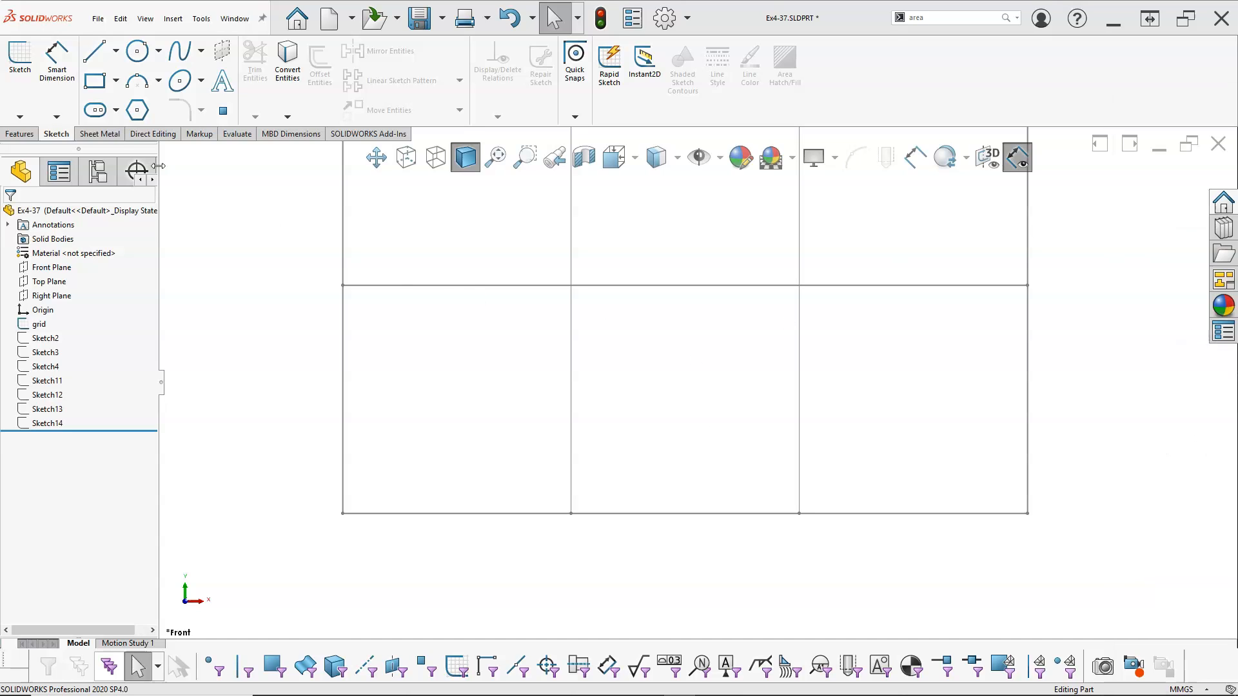
Start a sketch on the Front Plane and draw an 87.5 mm square over the grid's lower middle cell
click(45, 268)
click(65, 246)
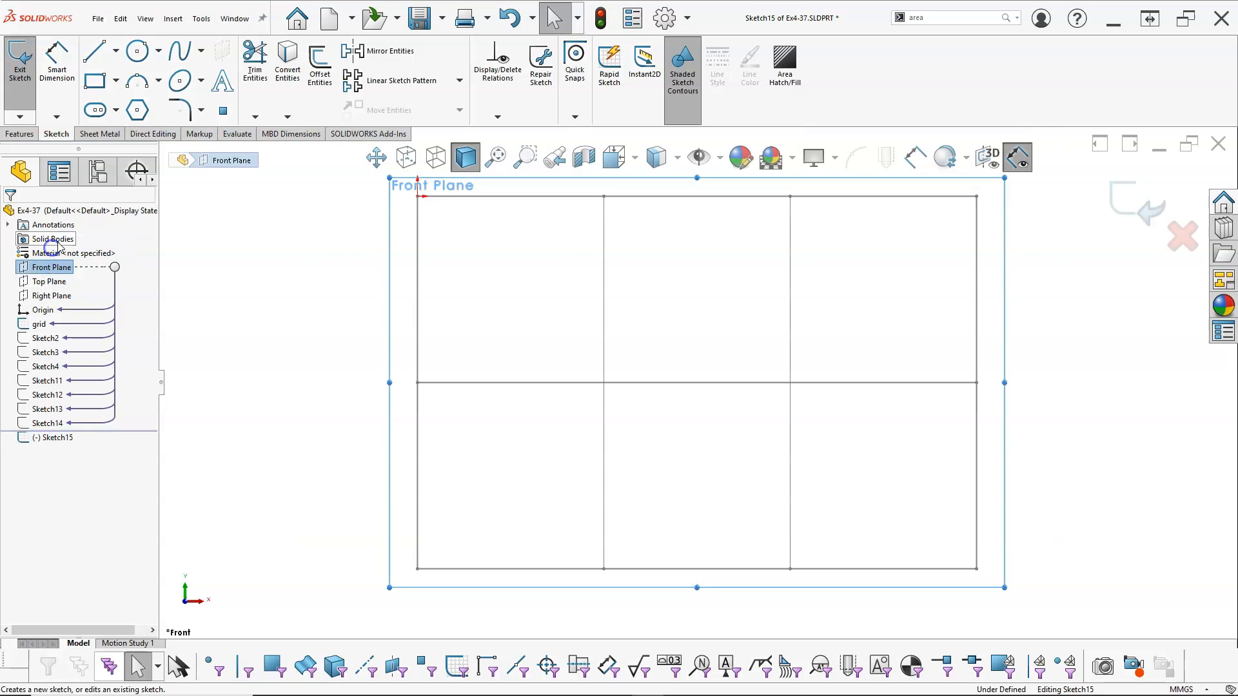
click(102, 57)
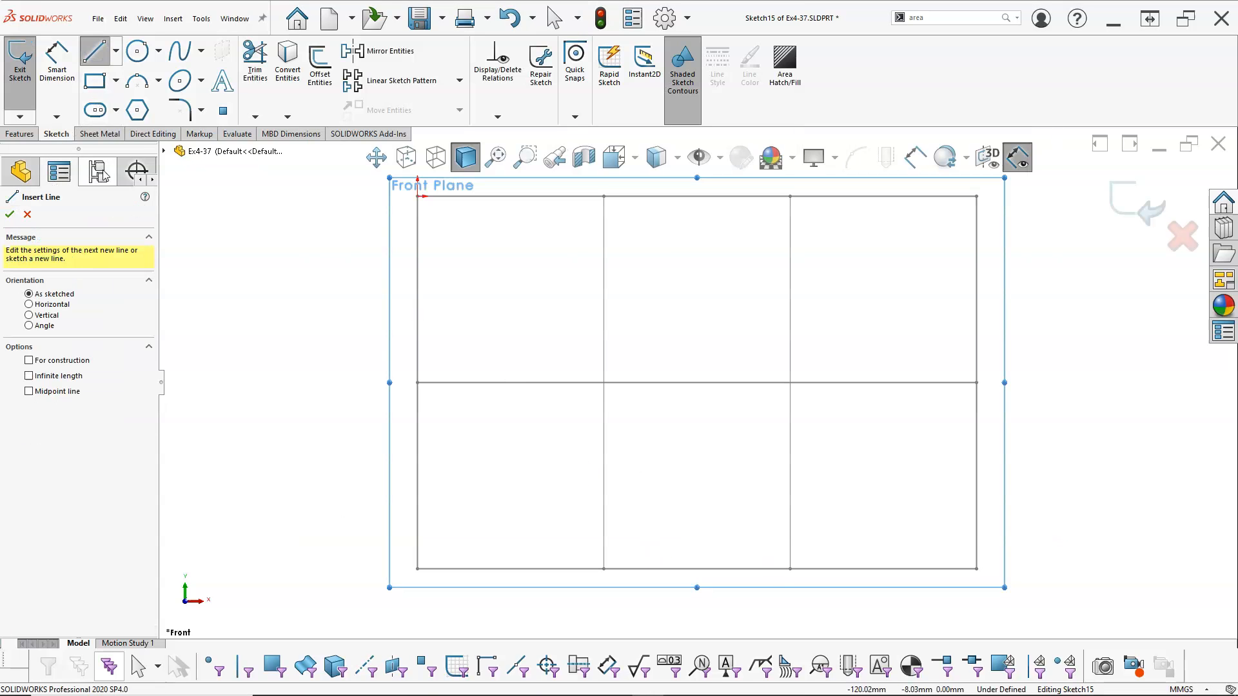
click(94, 81)
click(603, 382)
click(789, 569)
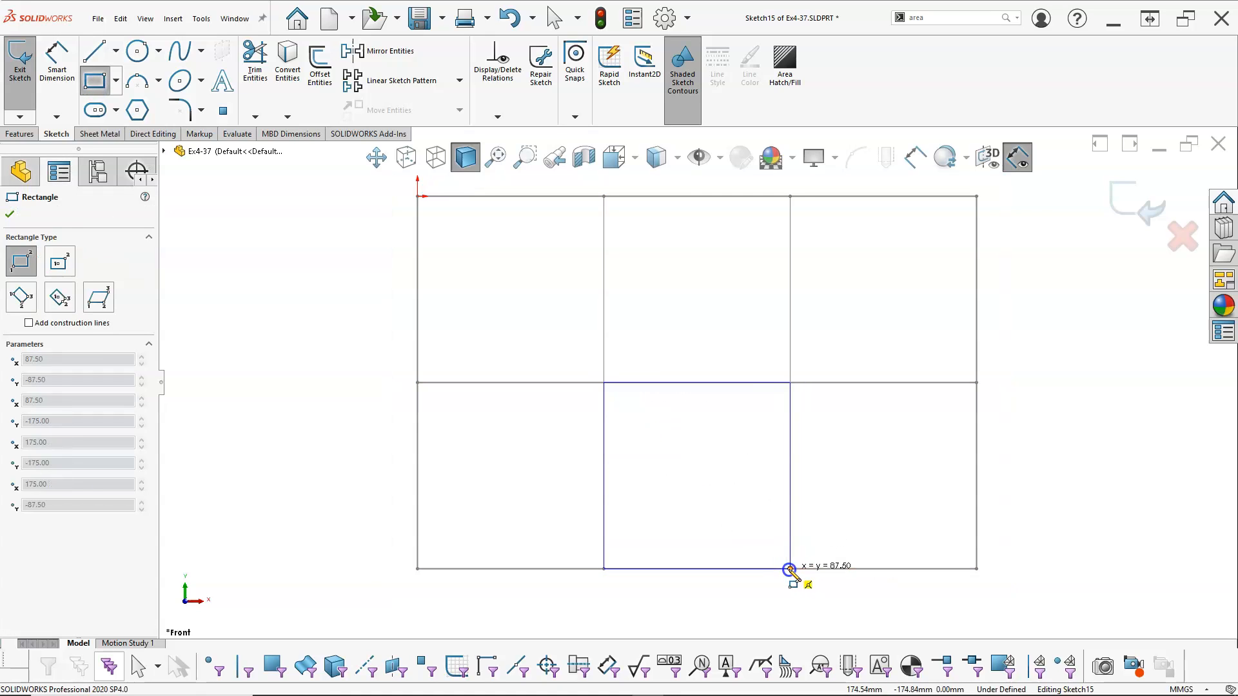
click(789, 568)
key(Escape)
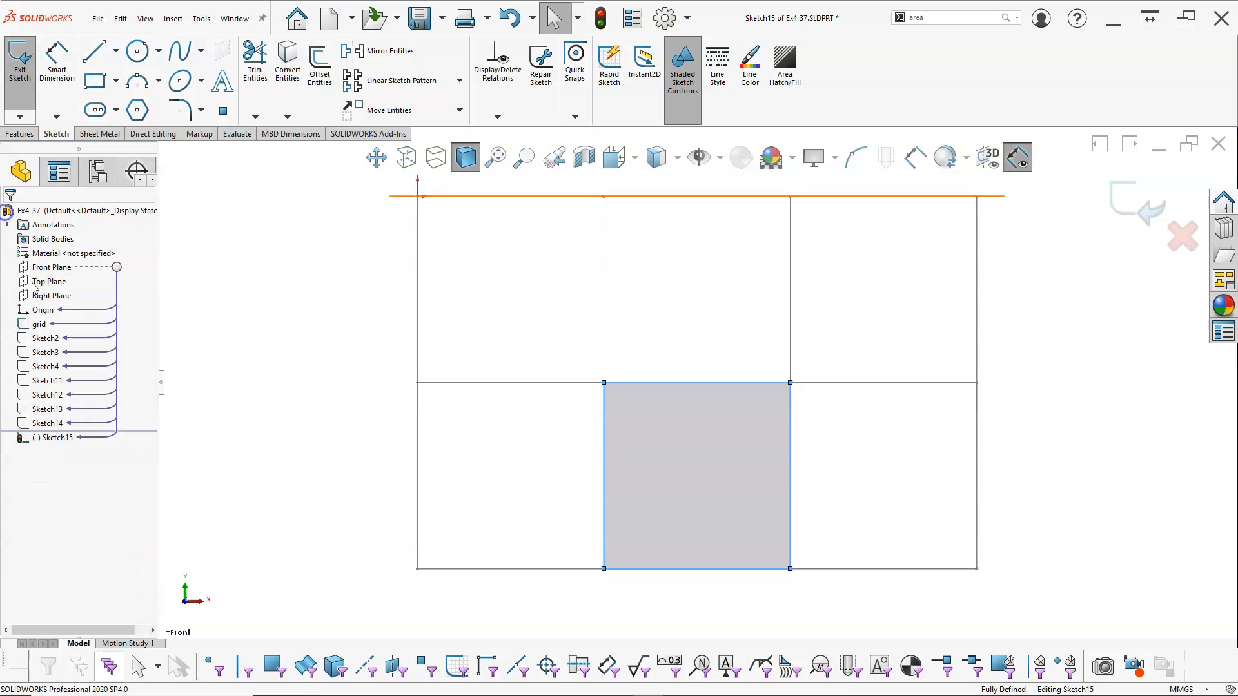
Hide the grid sketch so only the new square remains in view
right_click(40, 323)
click(48, 306)
click(254, 386)
Draw a slanted line about 116 mm long, rising from outside the square's lower-left corner to above its top edge
scroll(738, 604, down, 3)
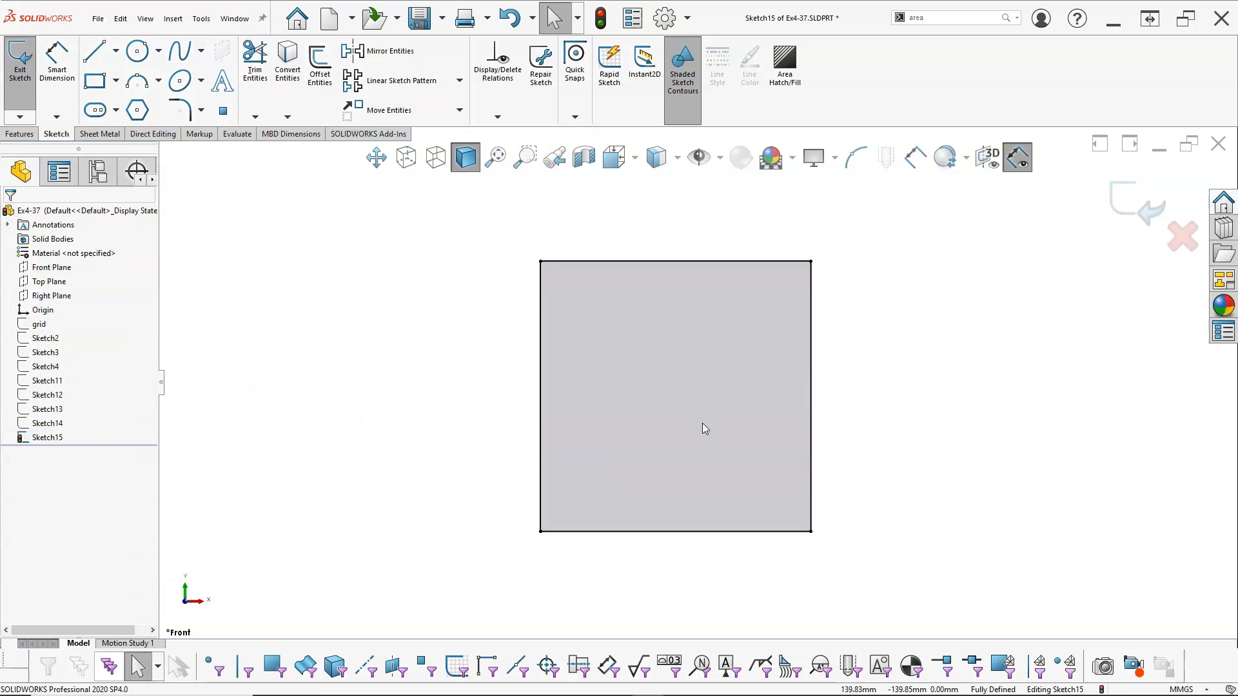
scroll(704, 428, down, 1)
click(95, 51)
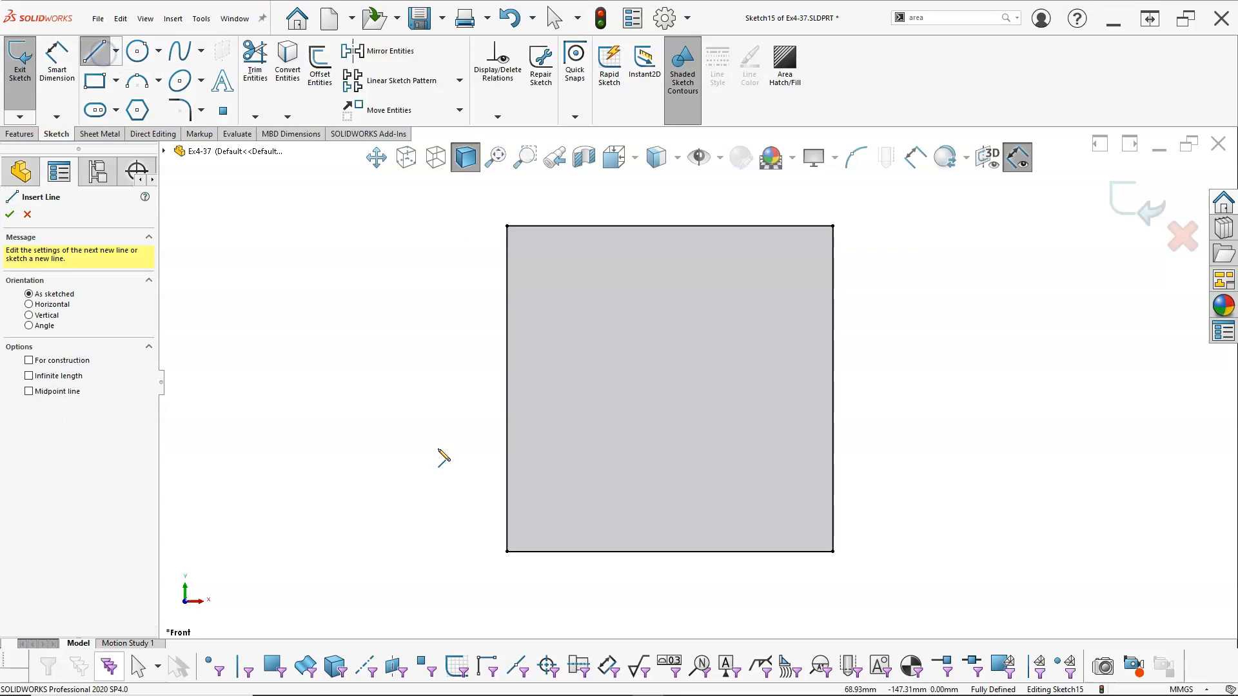
click(467, 552)
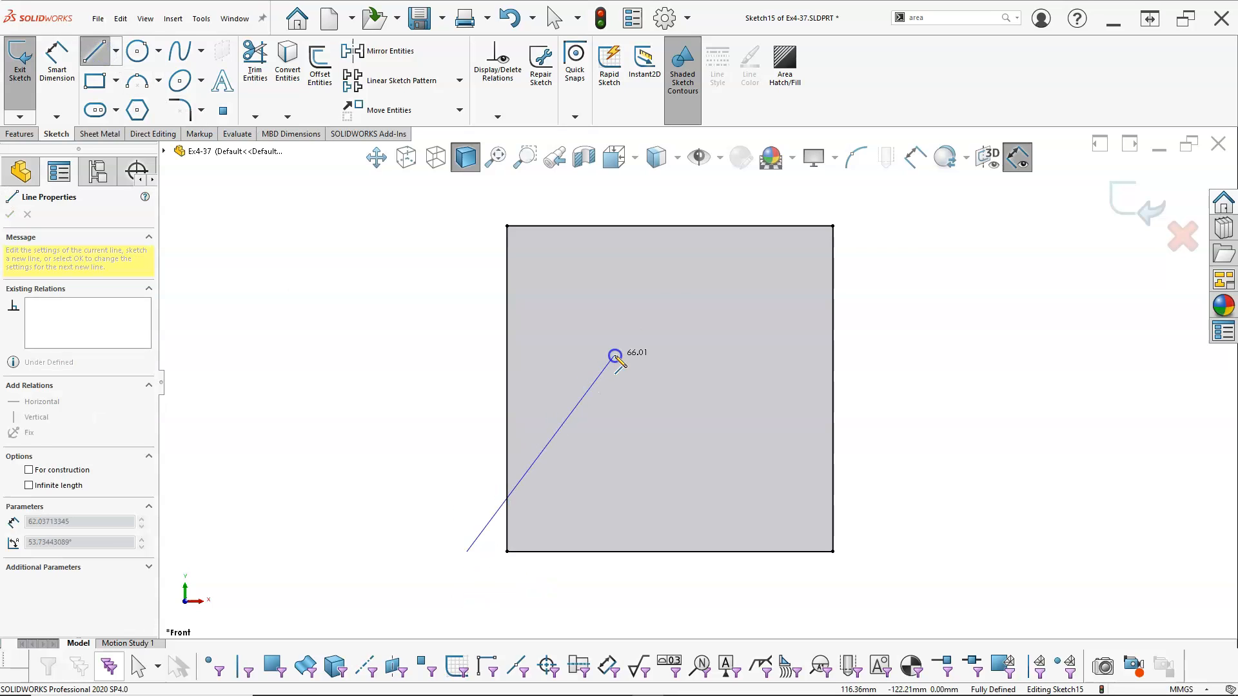
click(708, 195)
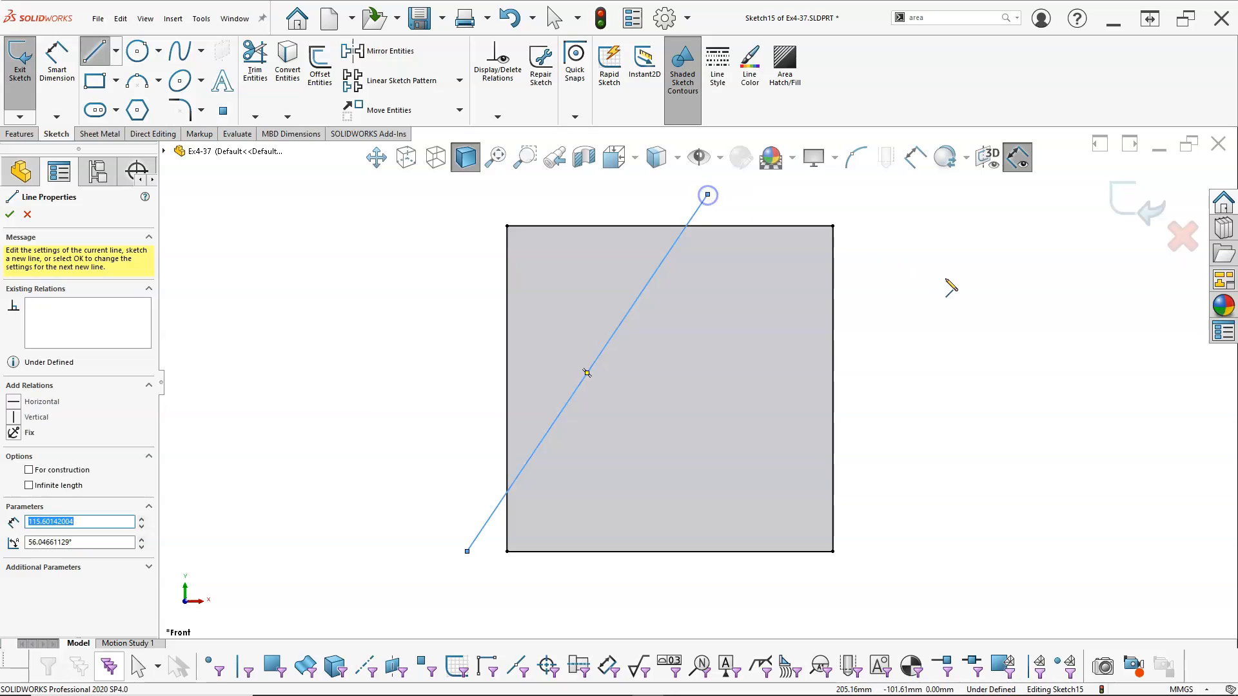
right_click(947, 282)
click(1006, 290)
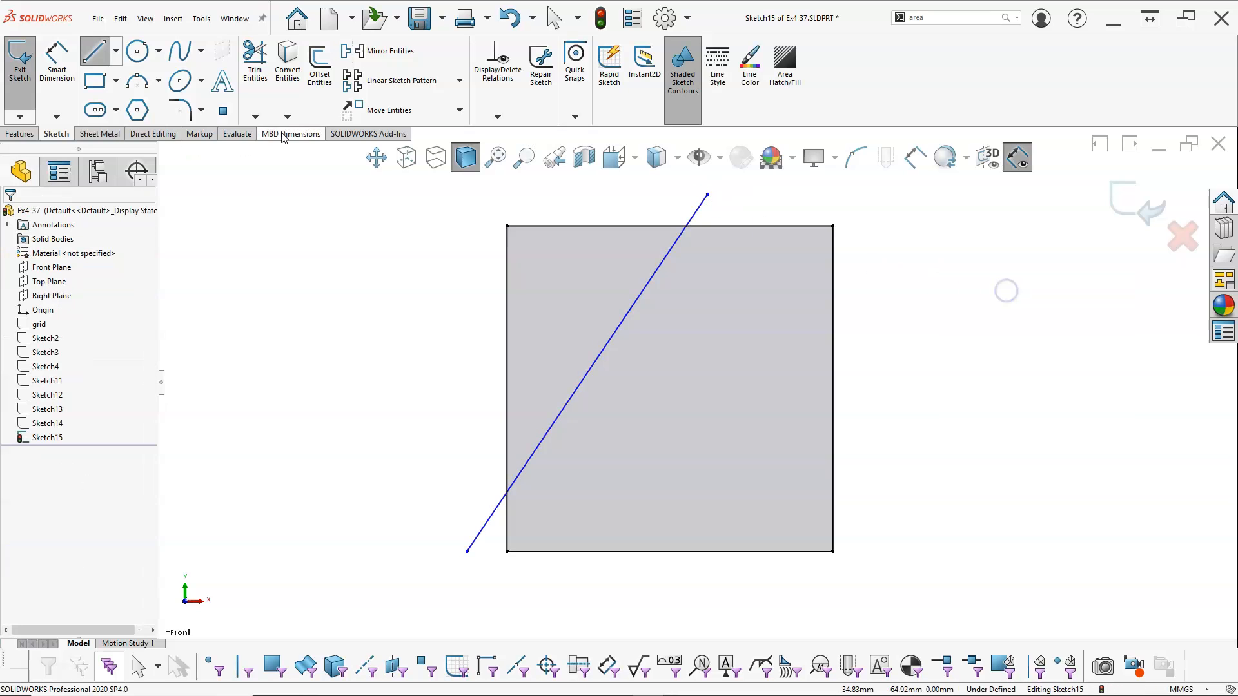
Dimension the angle between the slanted line and the square's bottom edge as 60°
click(56, 64)
click(527, 553)
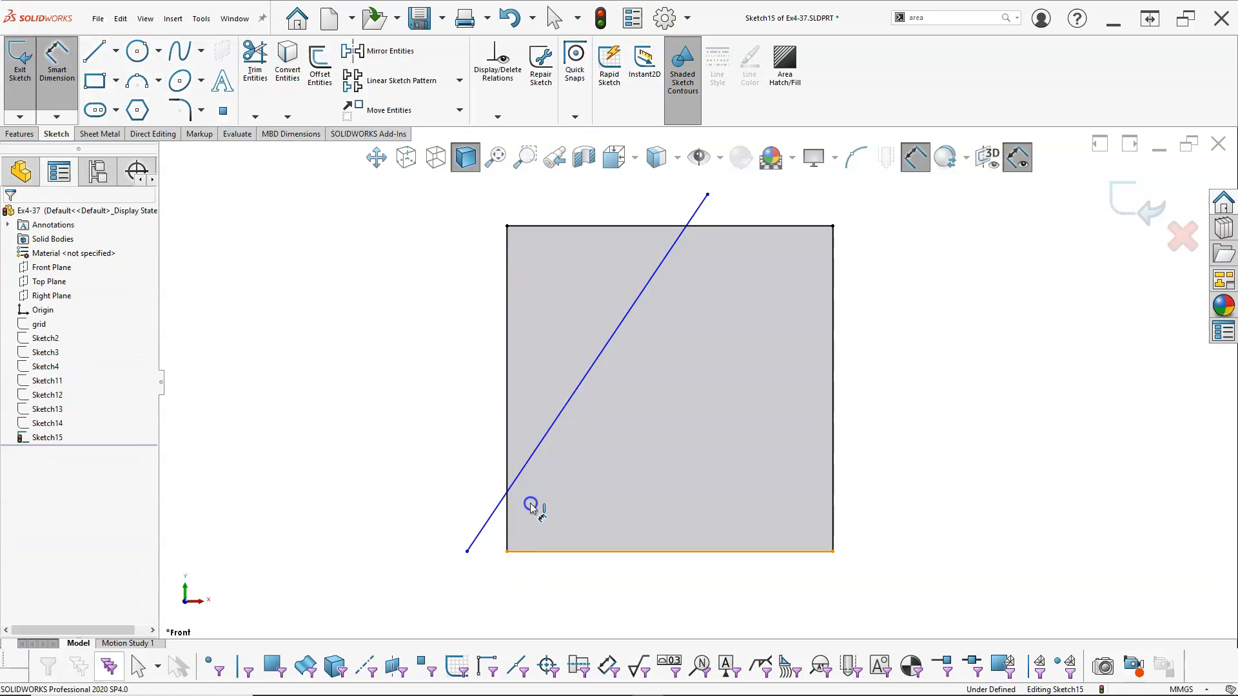
click(512, 487)
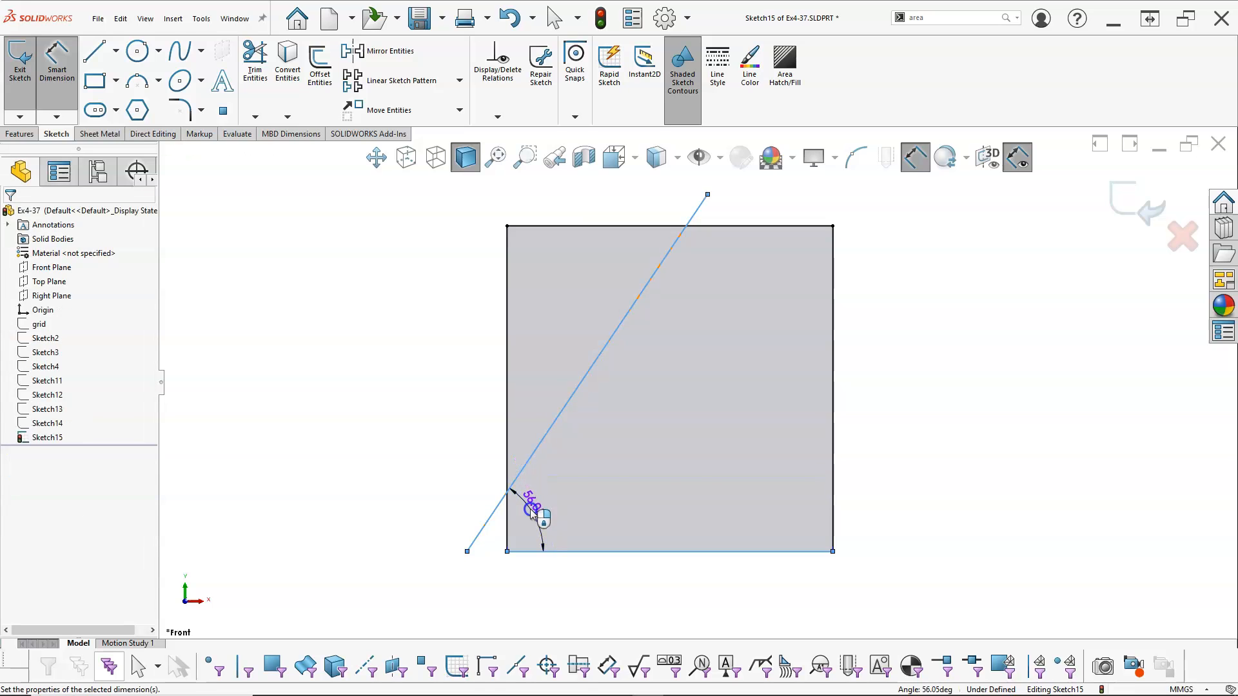
click(529, 508)
text(60)
key(Return)
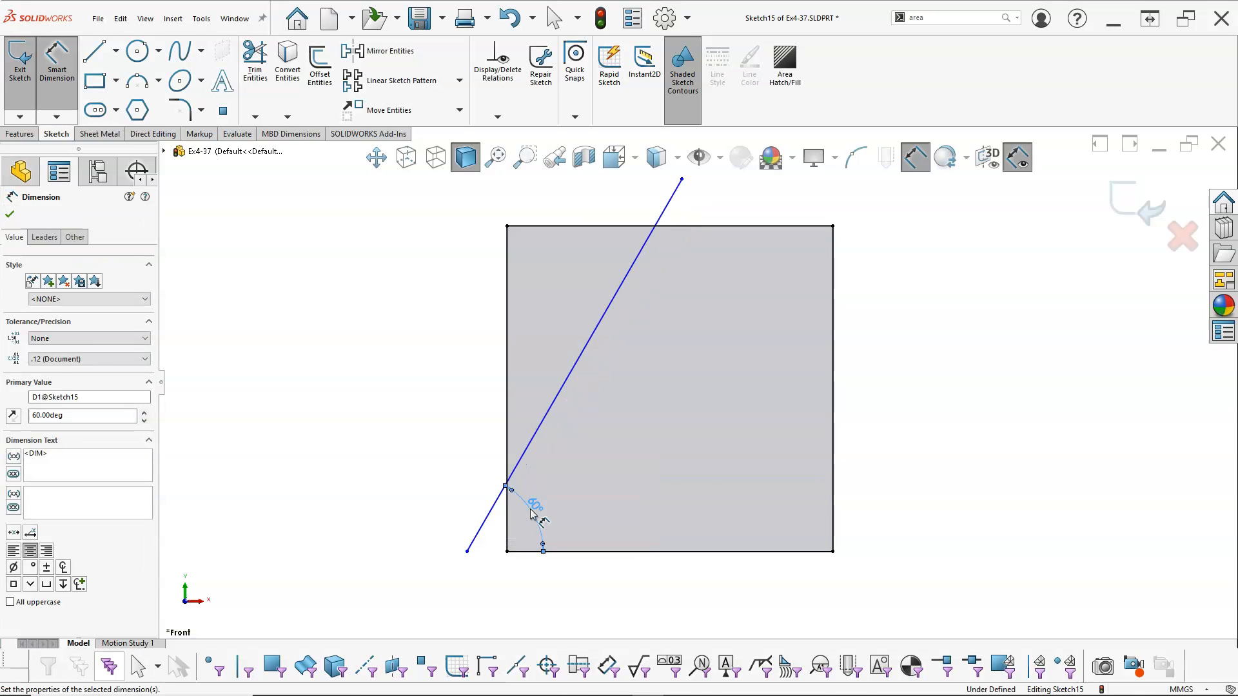
right_click(381, 395)
click(444, 440)
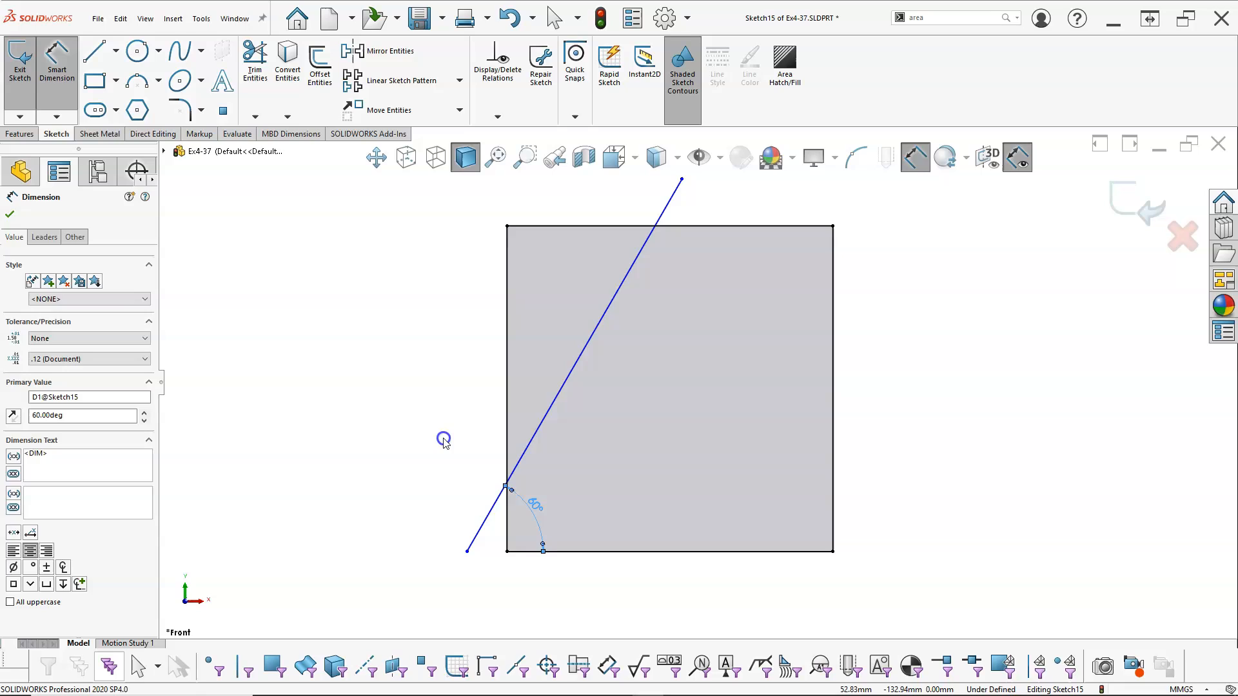
Create a linear sketch pattern of the slanted line along the X-axis with 9 instances spaced 10 mm apart
click(546, 419)
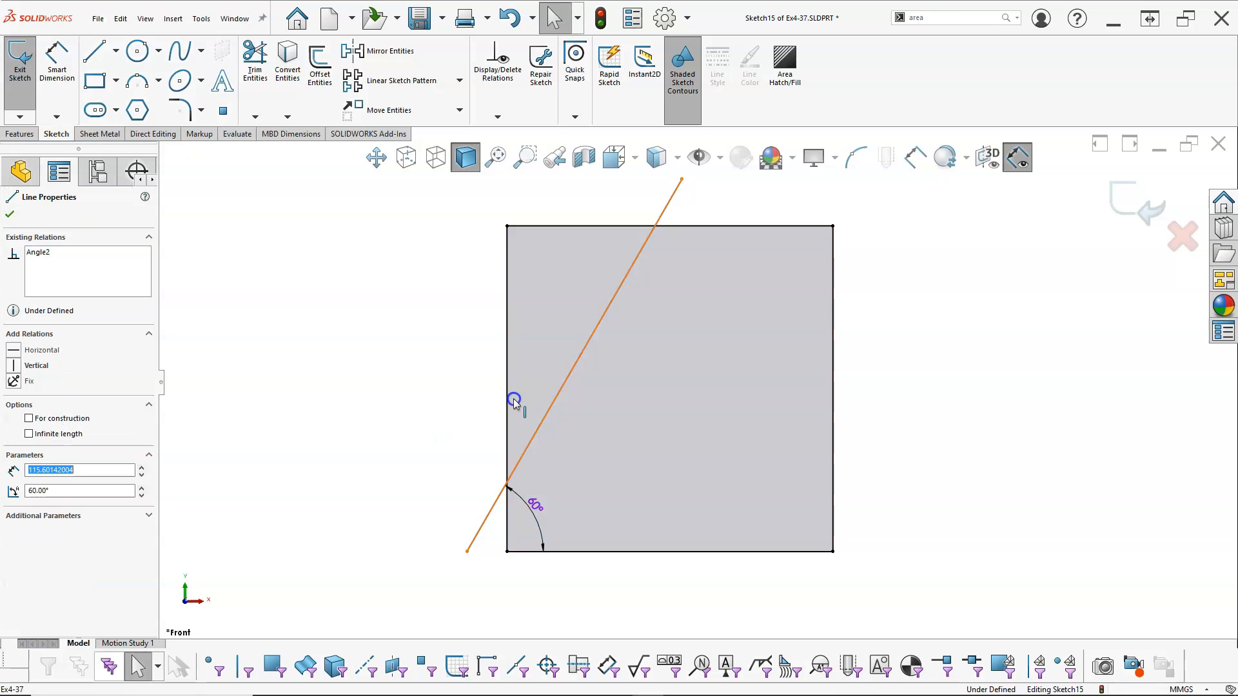
click(408, 81)
drag(37, 307, 16, 310)
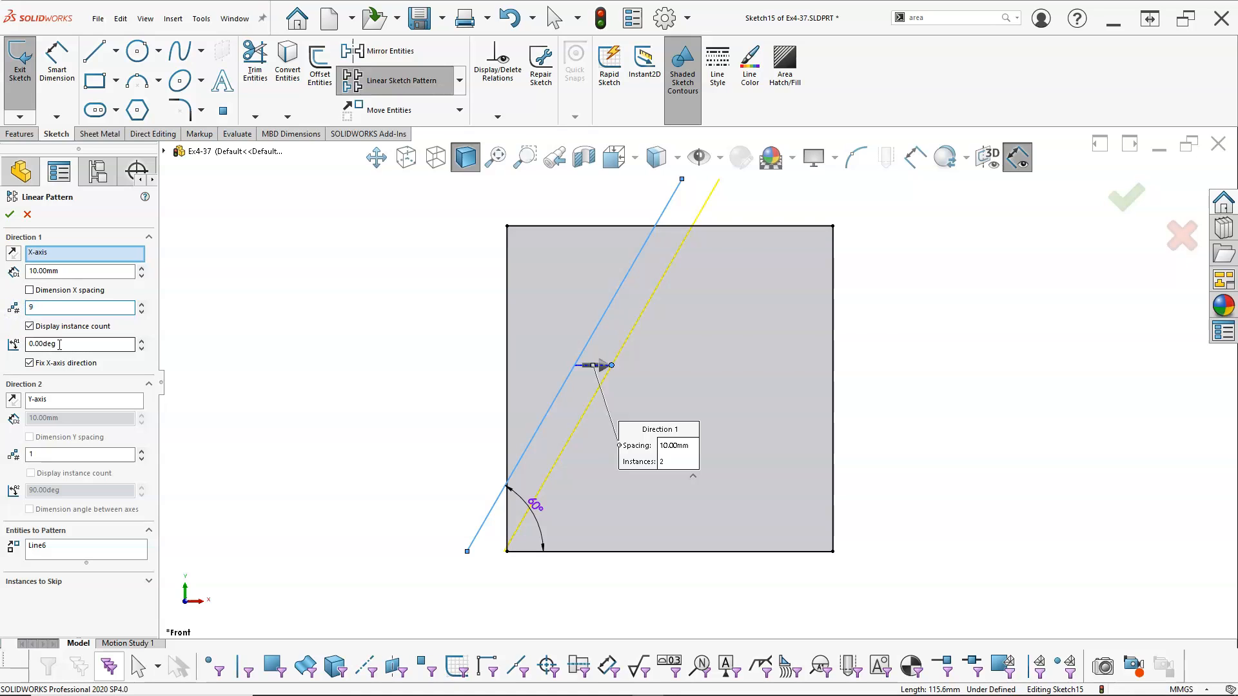
text(9)
key(Tab)
click(10, 214)
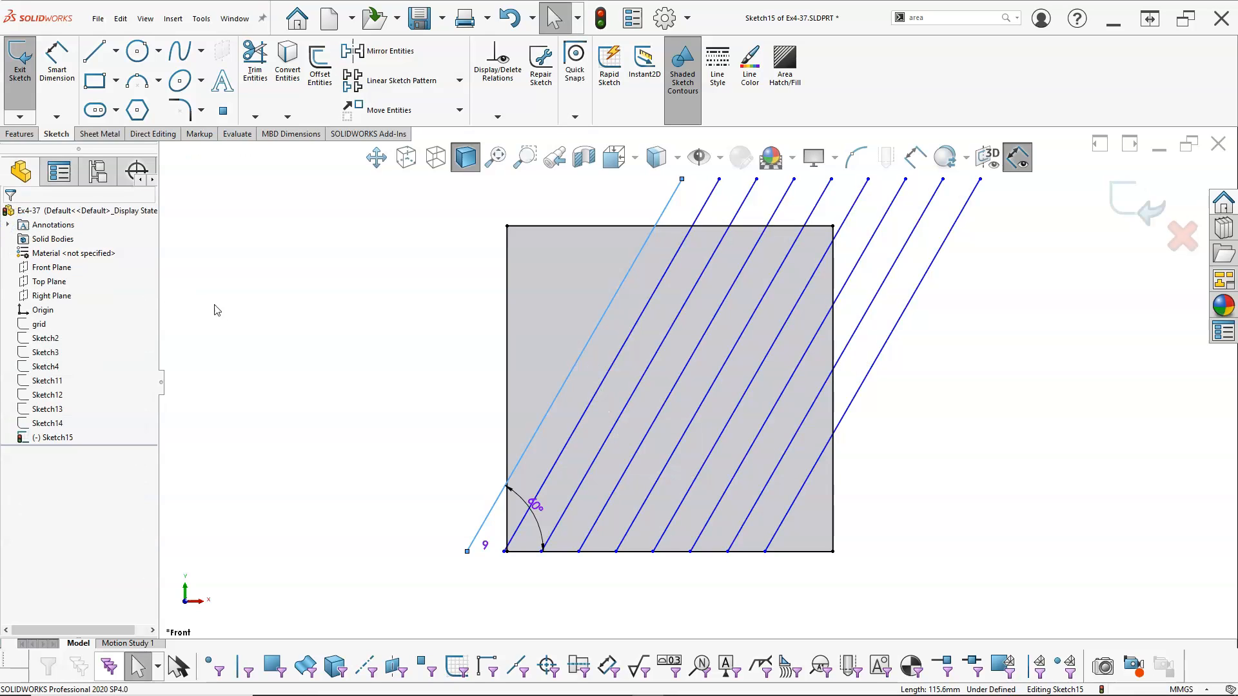
Draw an oppositely slanted line about 111 mm long from the bottom edge near its right corner to above the top edge
click(473, 346)
key(l)
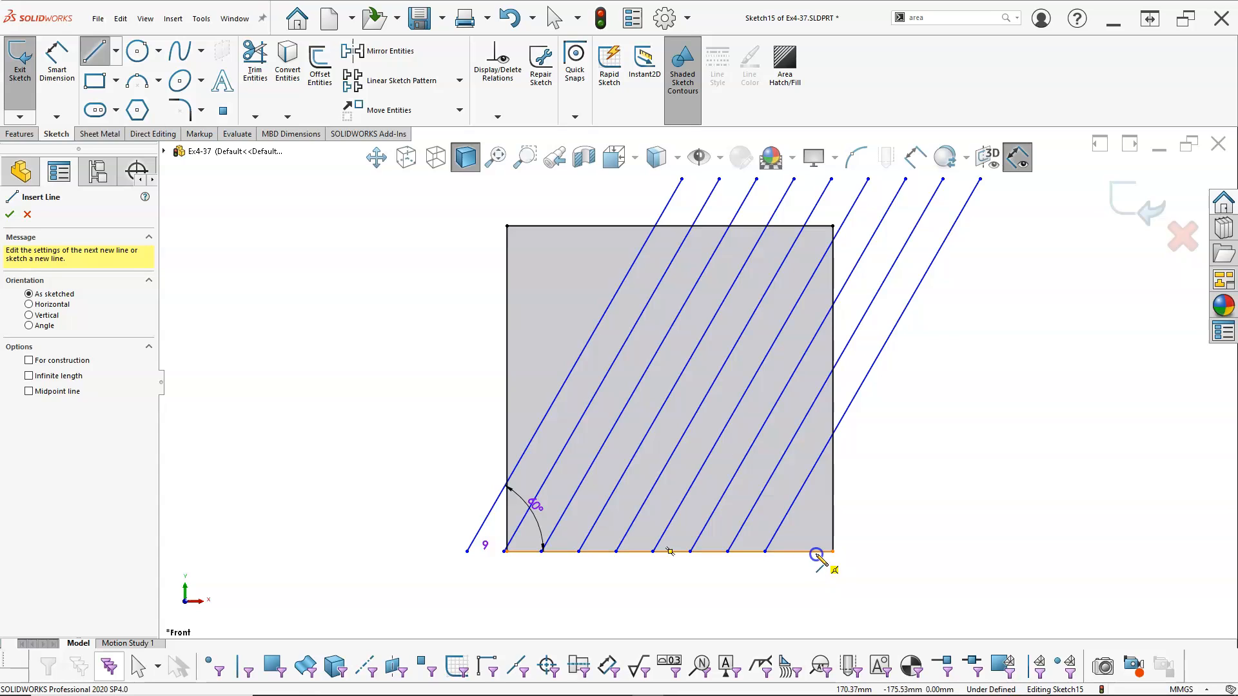
click(815, 552)
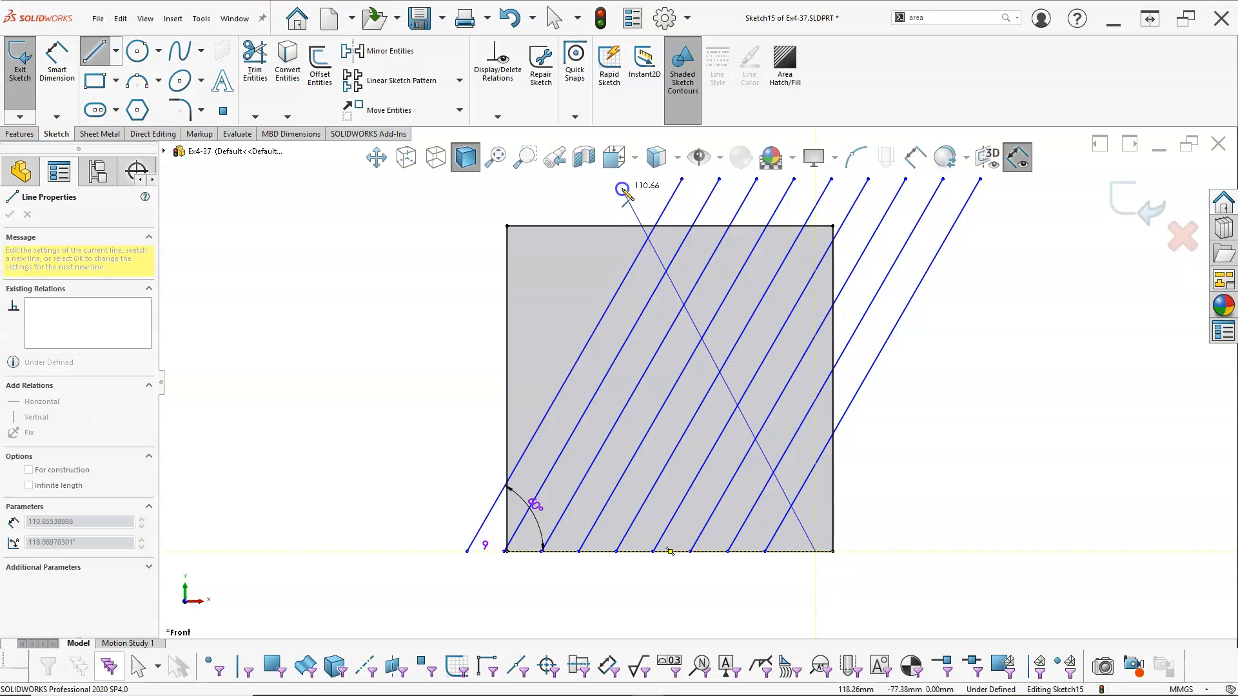
click(622, 188)
right_click(986, 350)
click(999, 353)
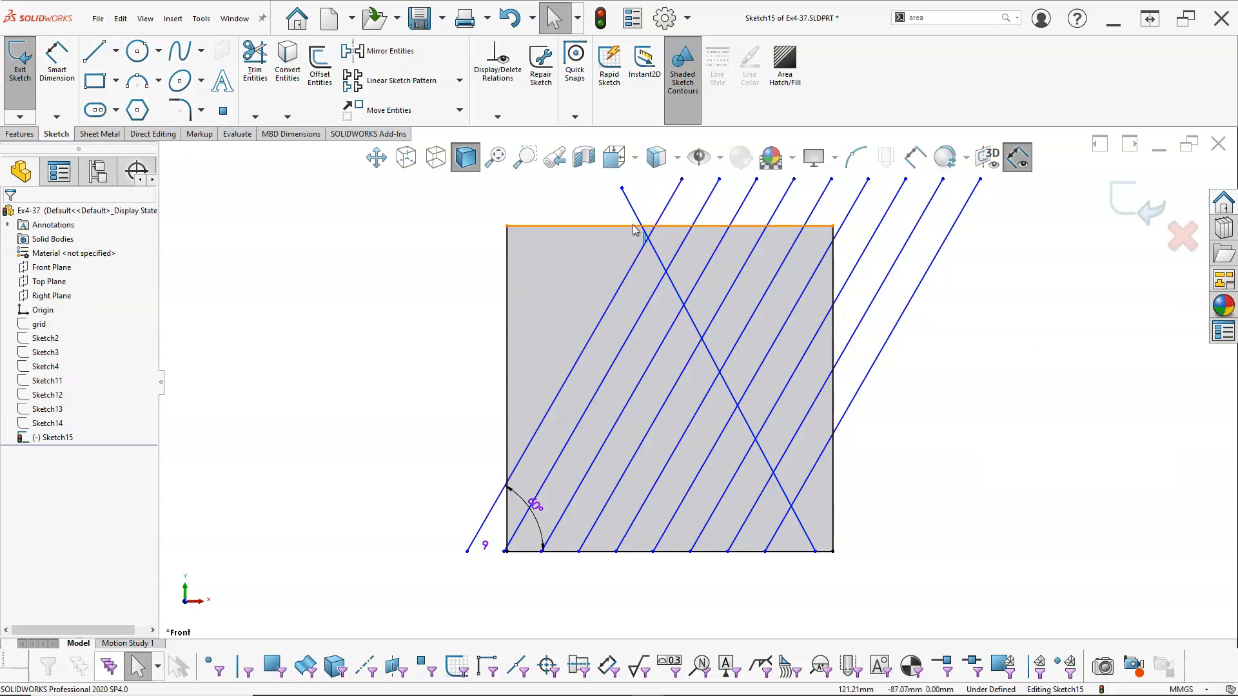
Dimension the angle between the left-leaning line and the square's bottom edge as 60°
right_click(912, 482)
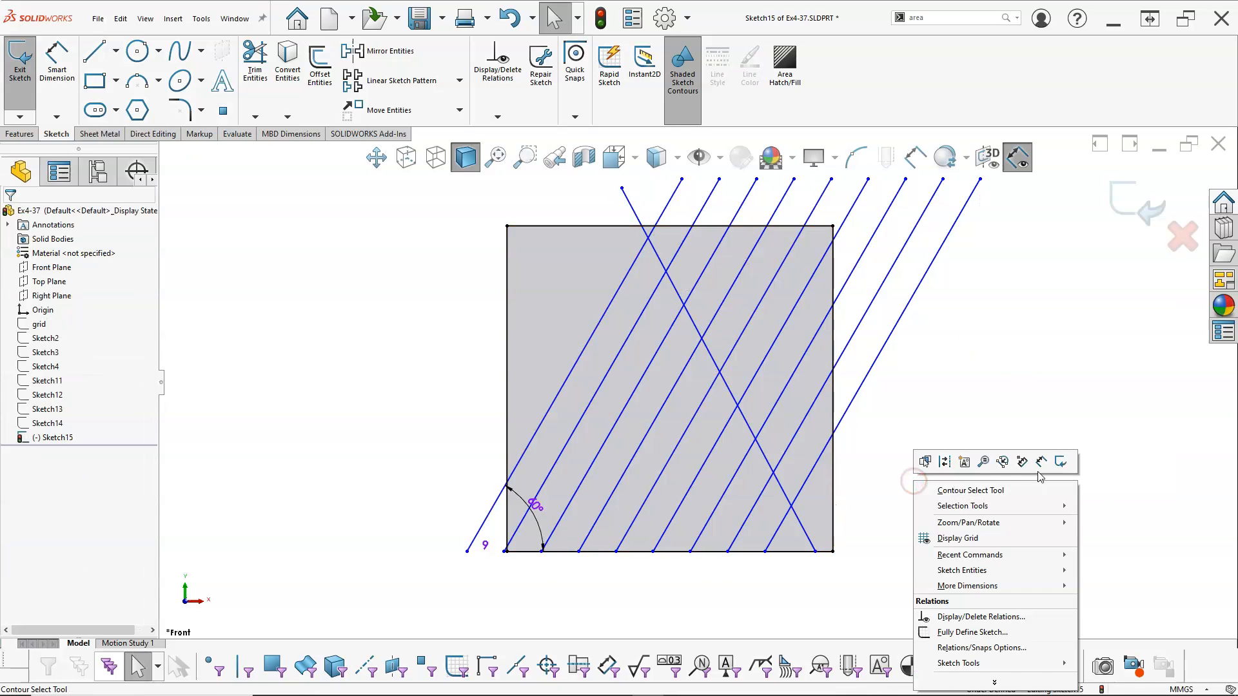
click(1041, 463)
click(810, 550)
click(806, 535)
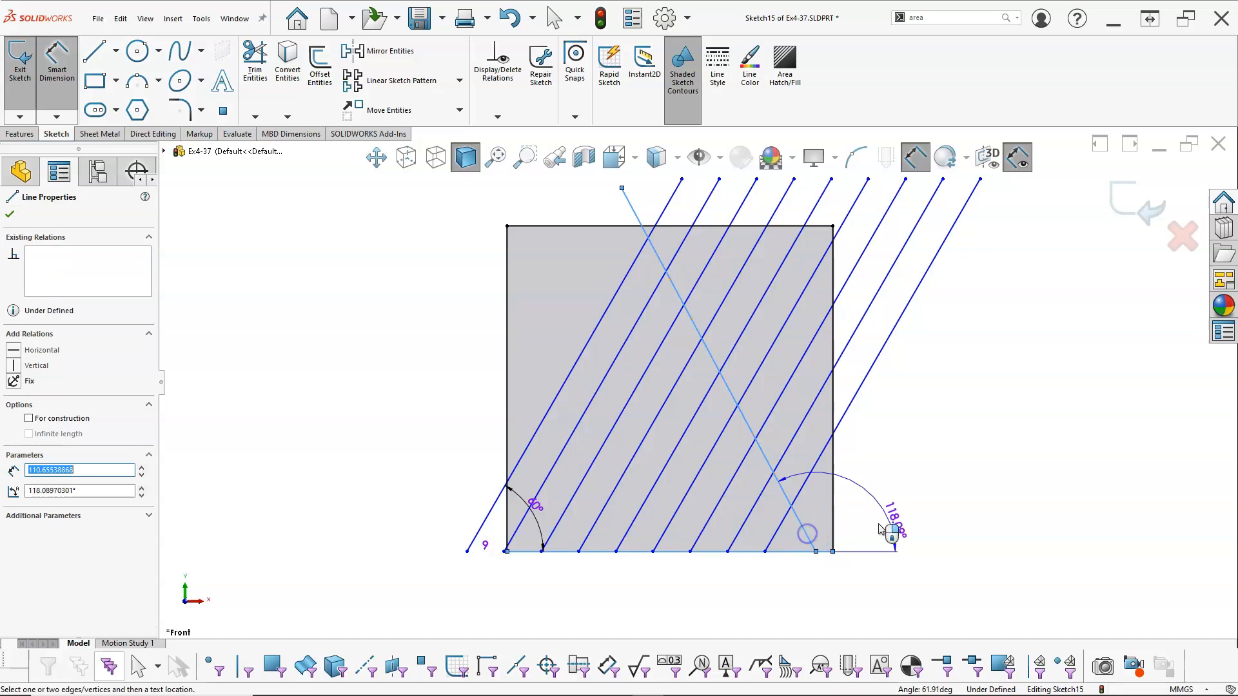
click(794, 545)
text(60)
key(Return)
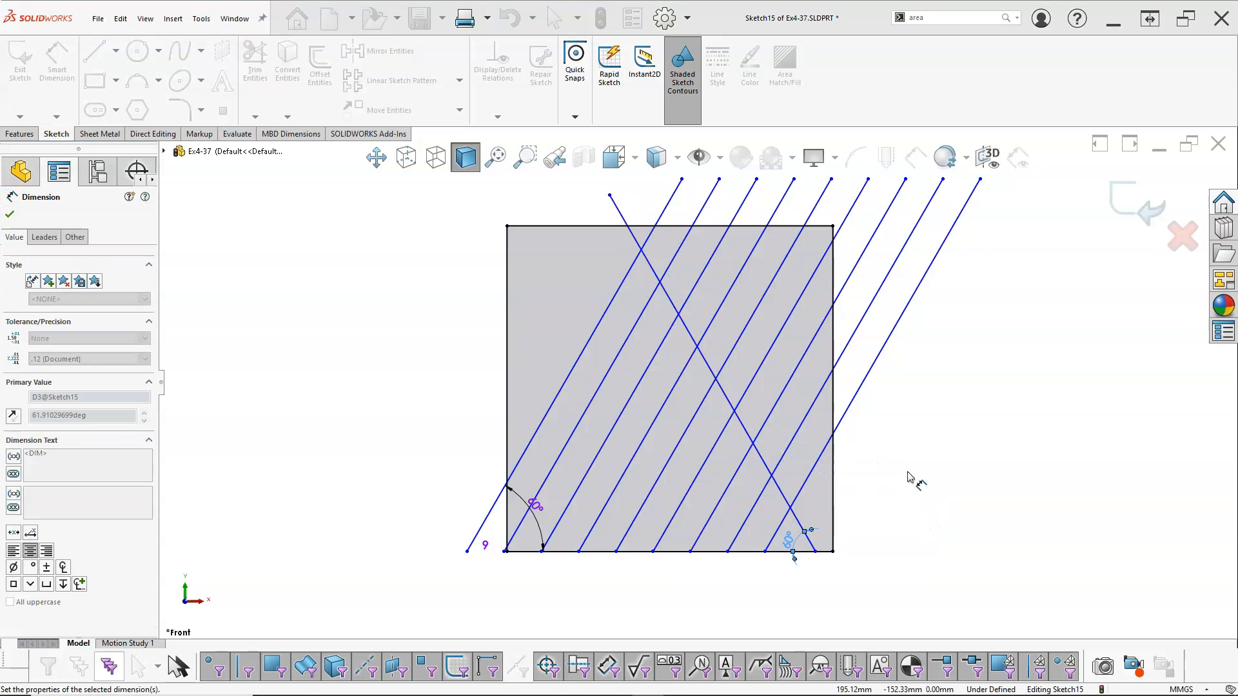
right_click(909, 466)
click(953, 501)
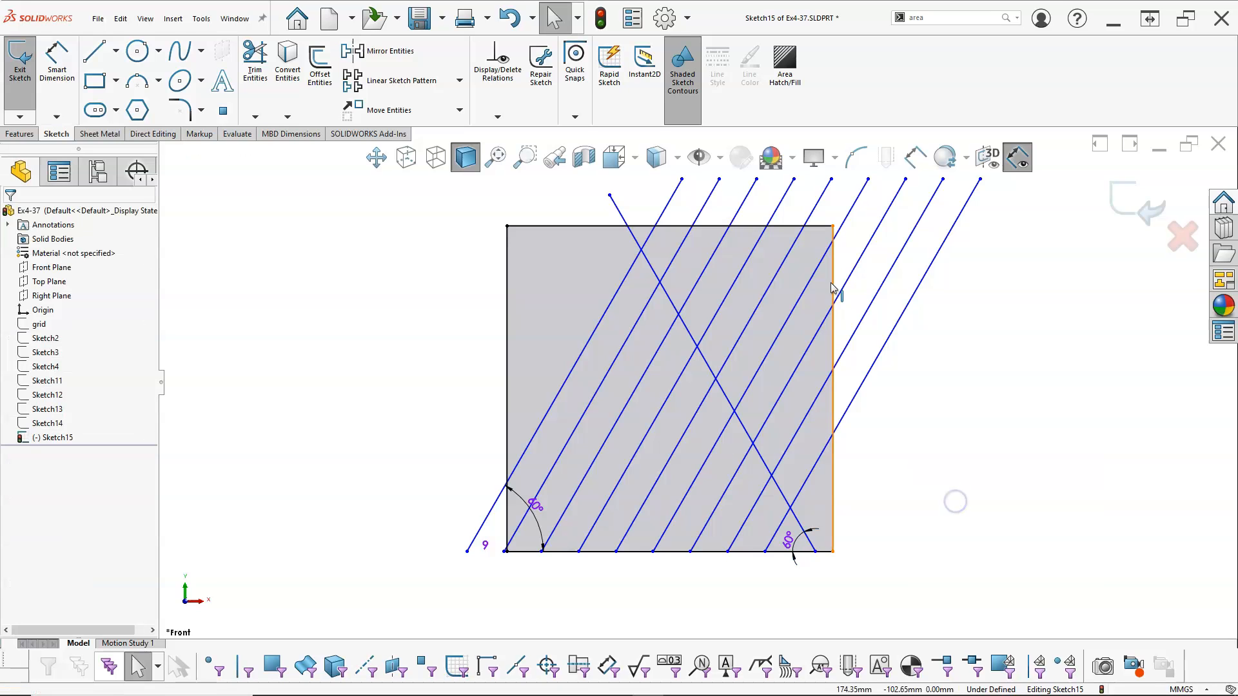
Snap the upper endpoints of both original slanted lines onto the square's top edge
drag(682, 179, 651, 227)
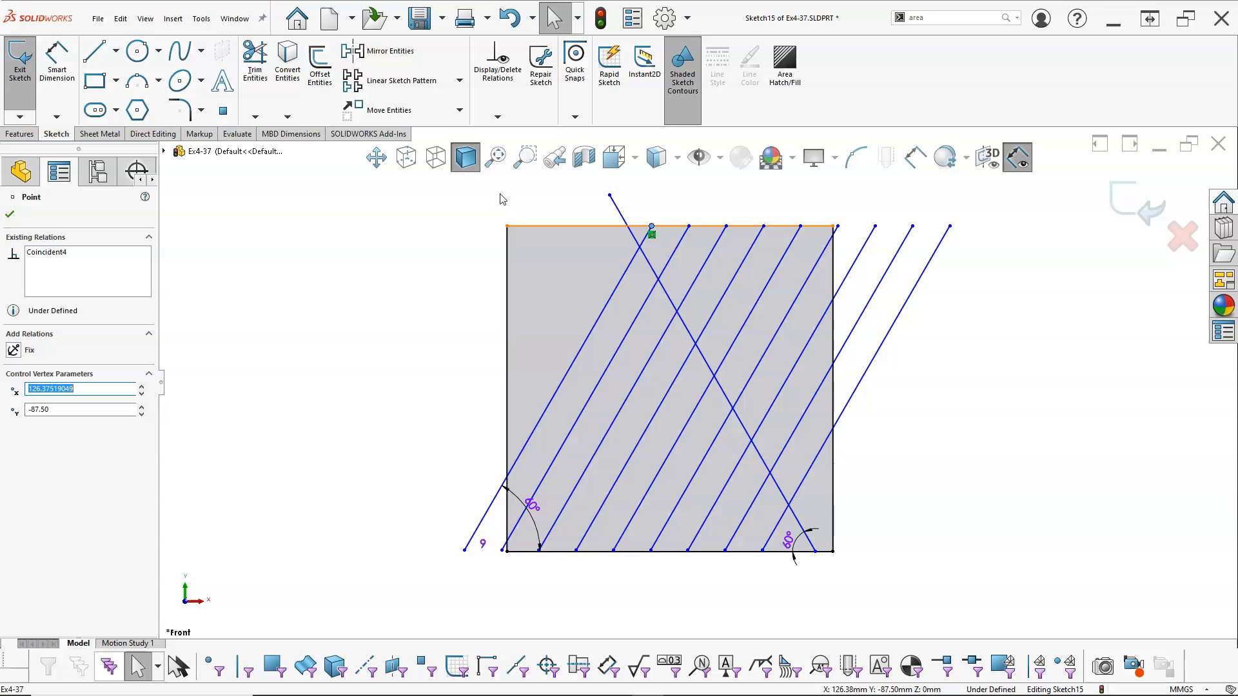
drag(609, 194, 622, 226)
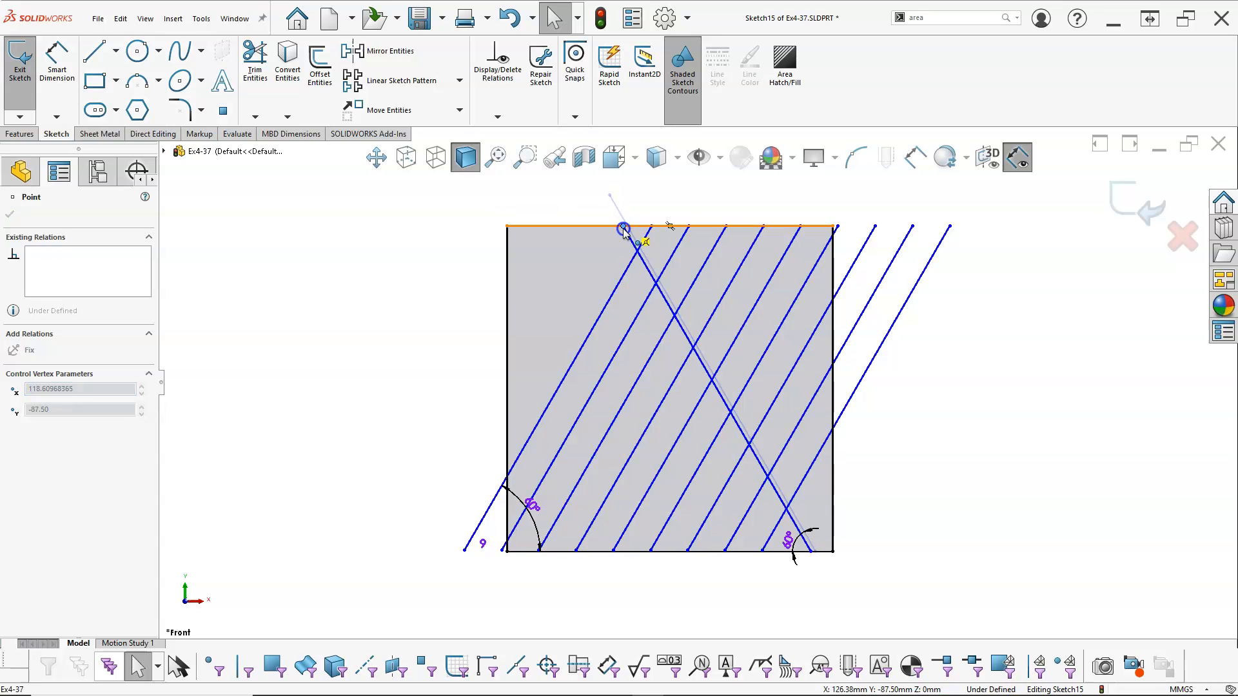
Create a linear sketch pattern of the left-leaning line in the reversed X direction with 9 instances spaced 10 mm apart
click(664, 298)
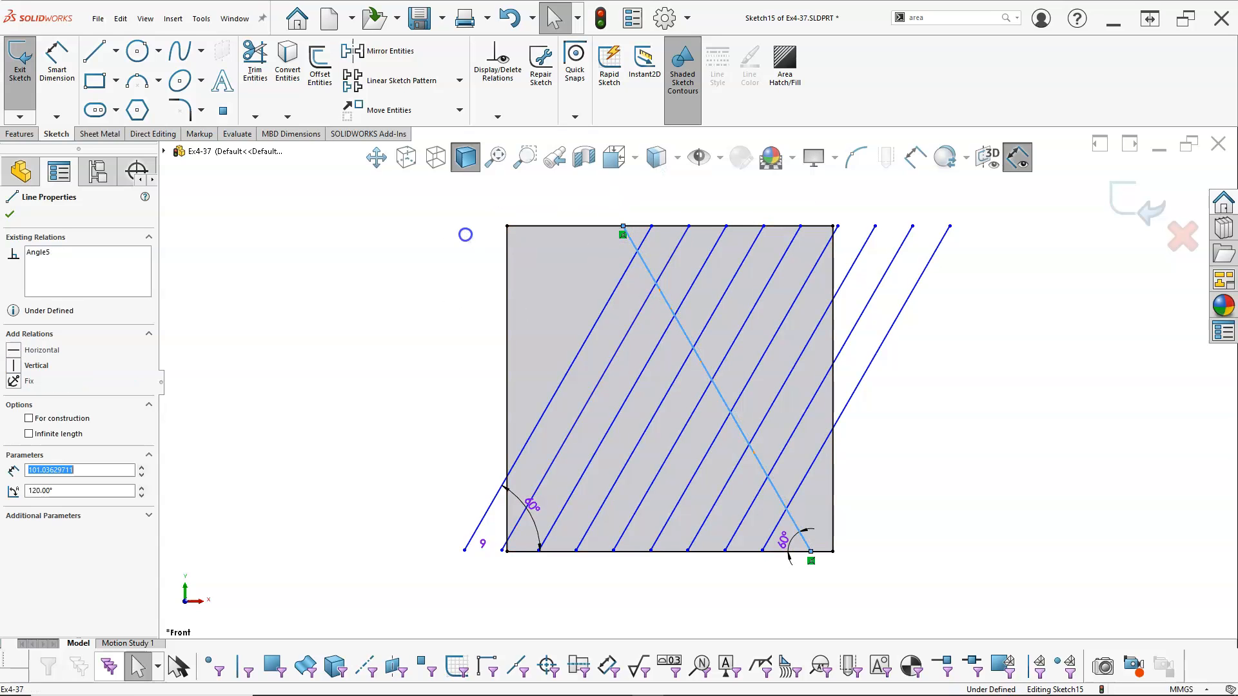
click(425, 82)
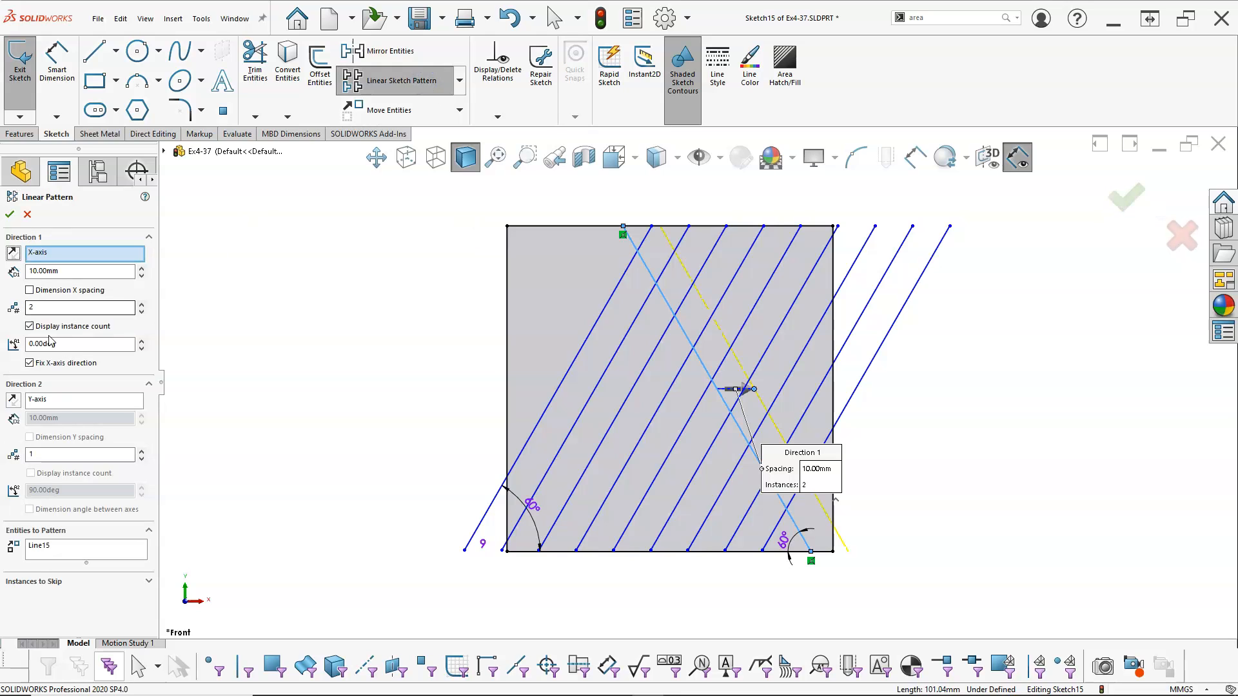
click(13, 253)
double_click(64, 308)
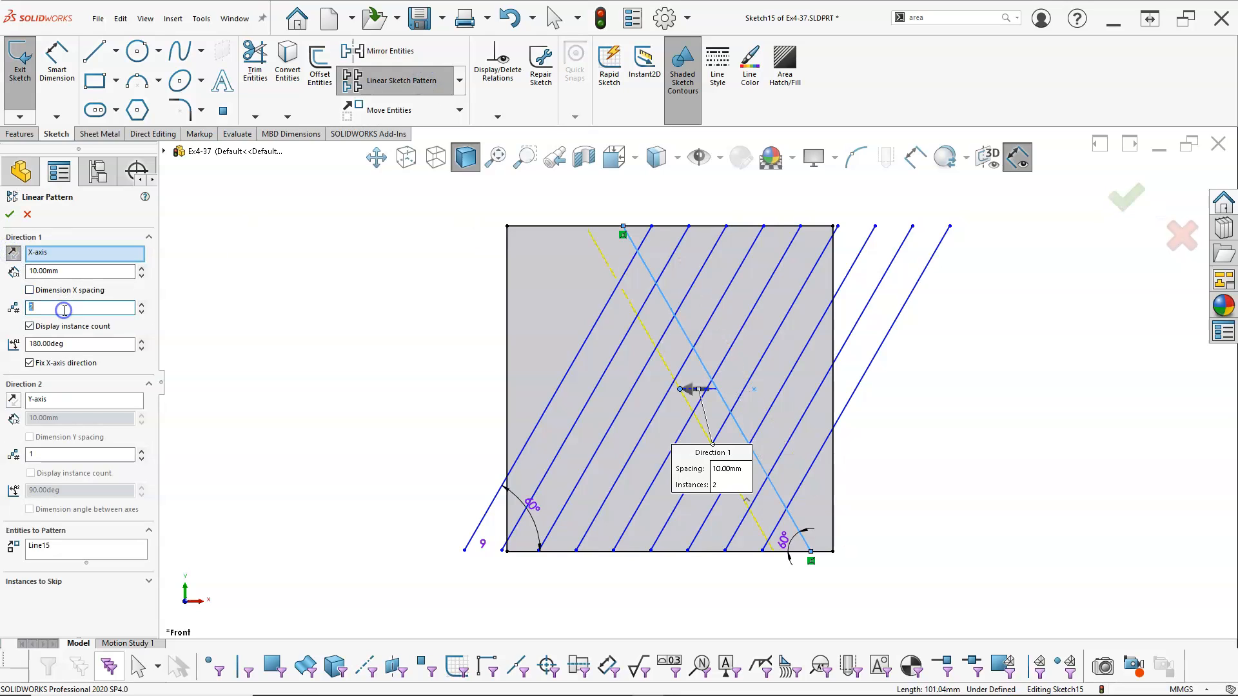
key(BackSpace)
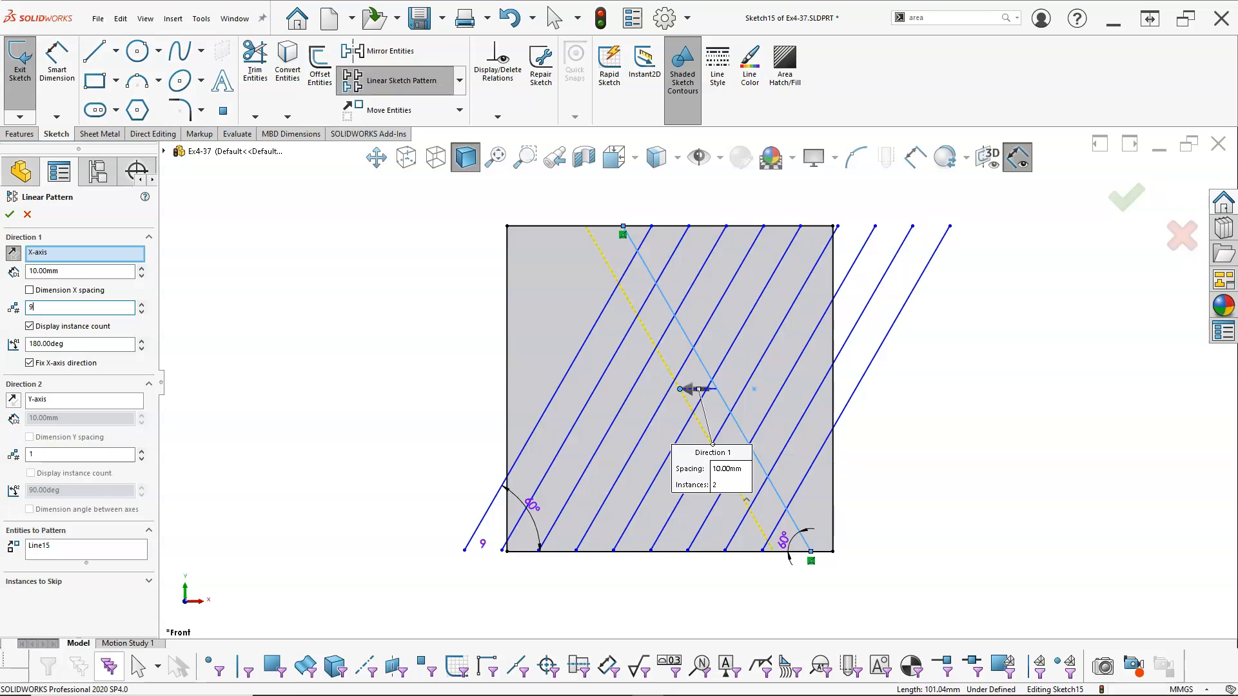
click(9, 214)
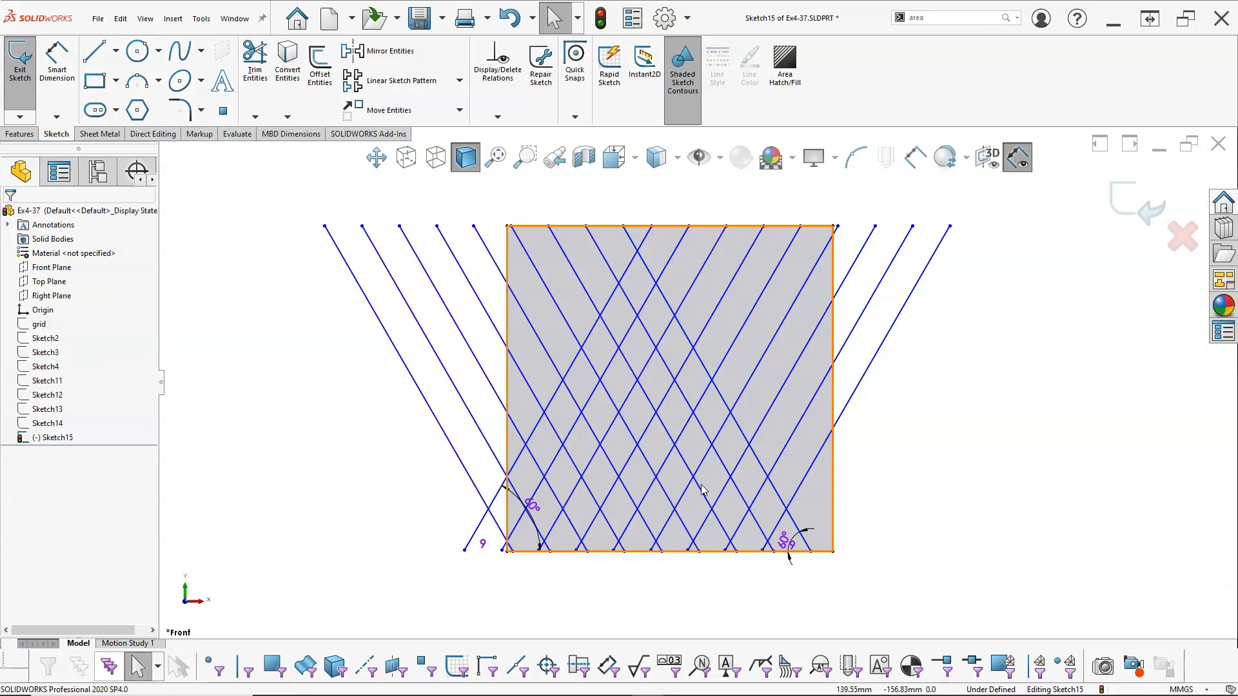
Place a sketch point at the midpoint of the fifth line in the right-leaning pattern
click(580, 361)
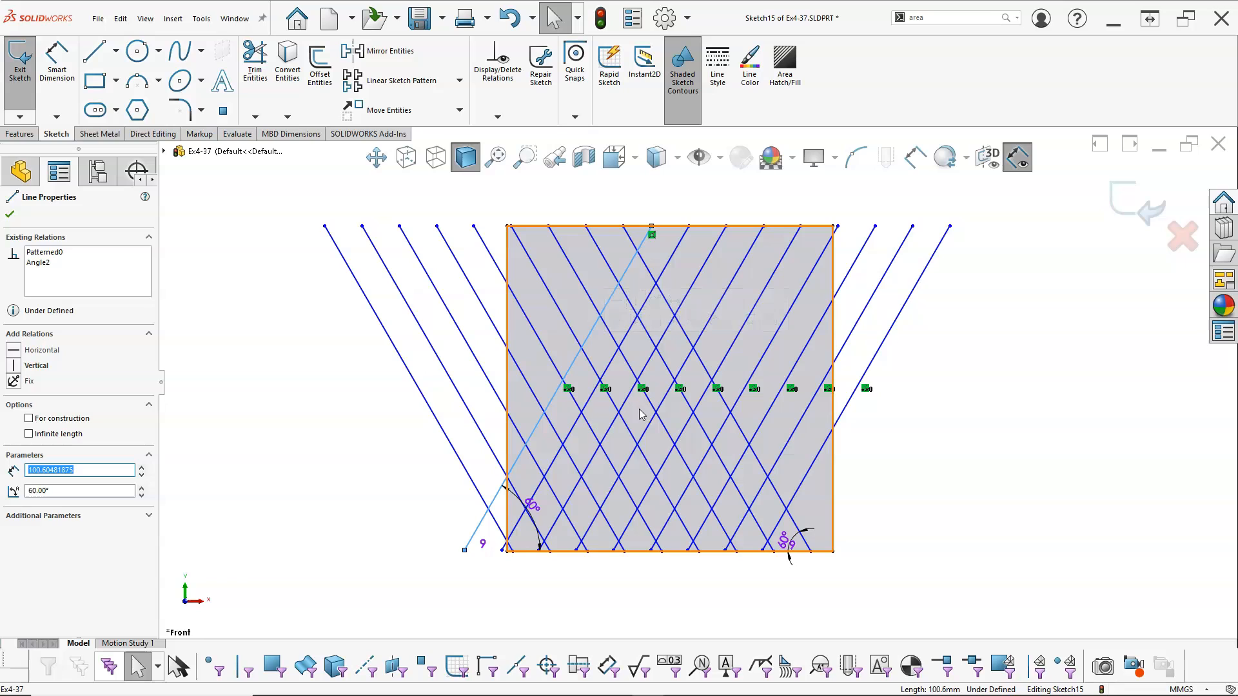
click(684, 428)
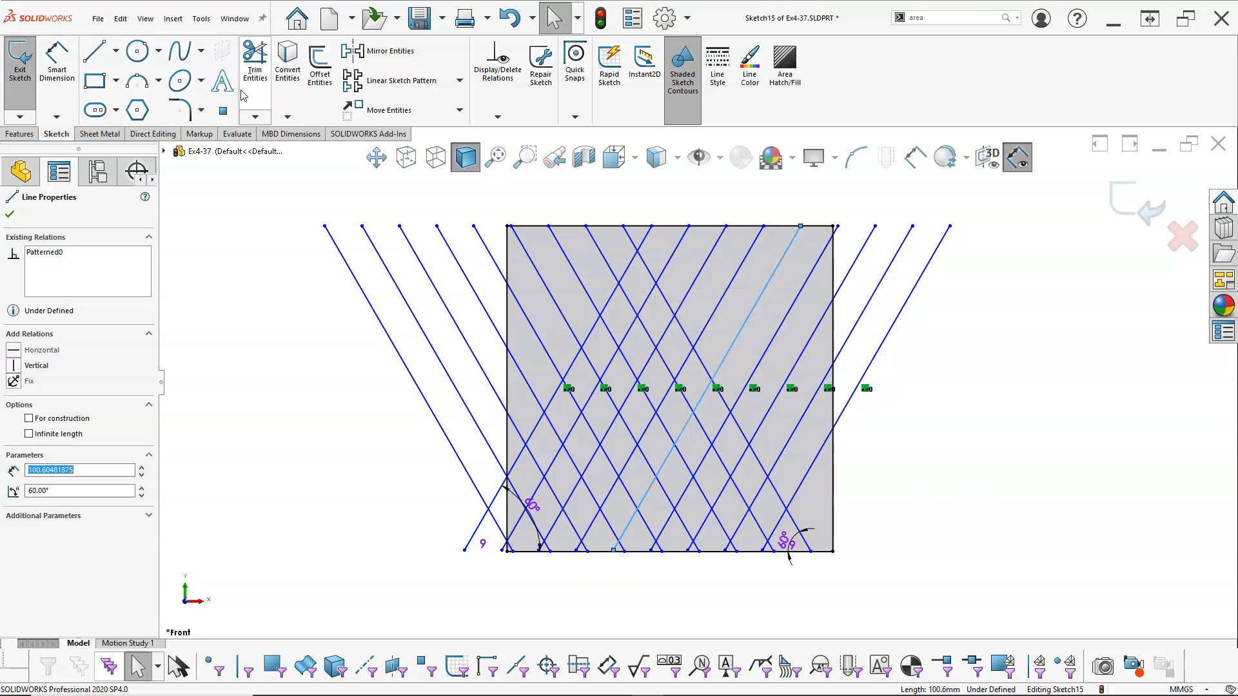
click(224, 113)
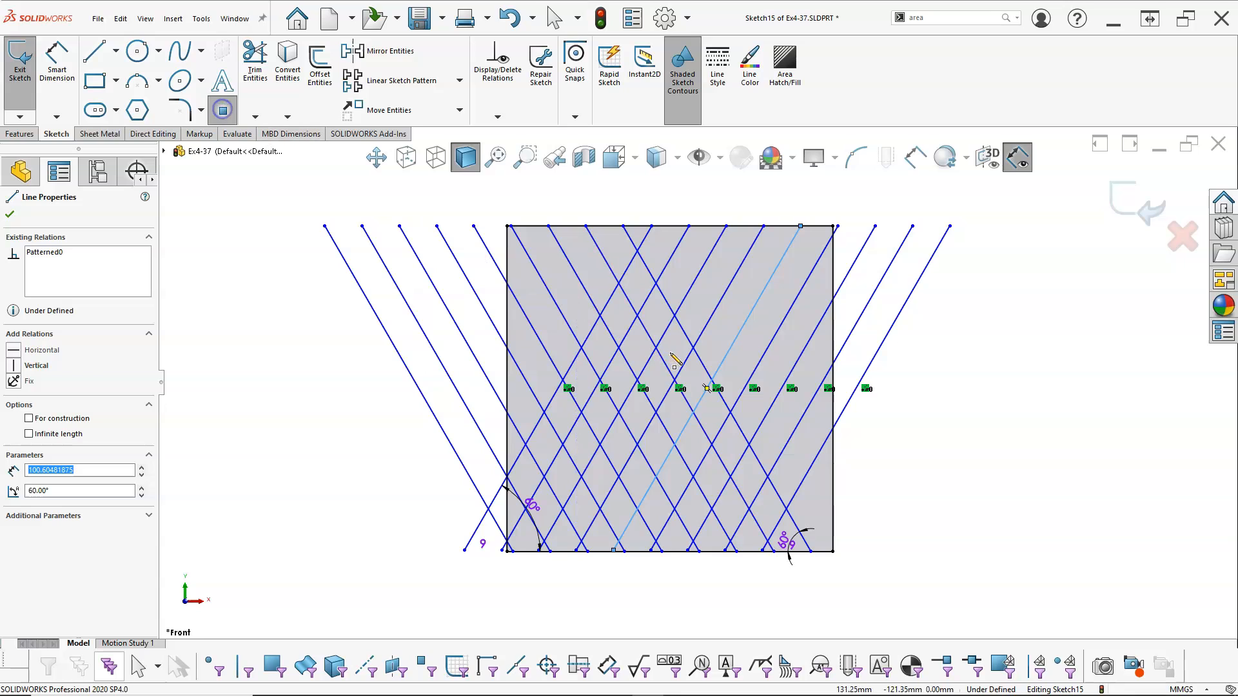
click(707, 388)
right_click(881, 442)
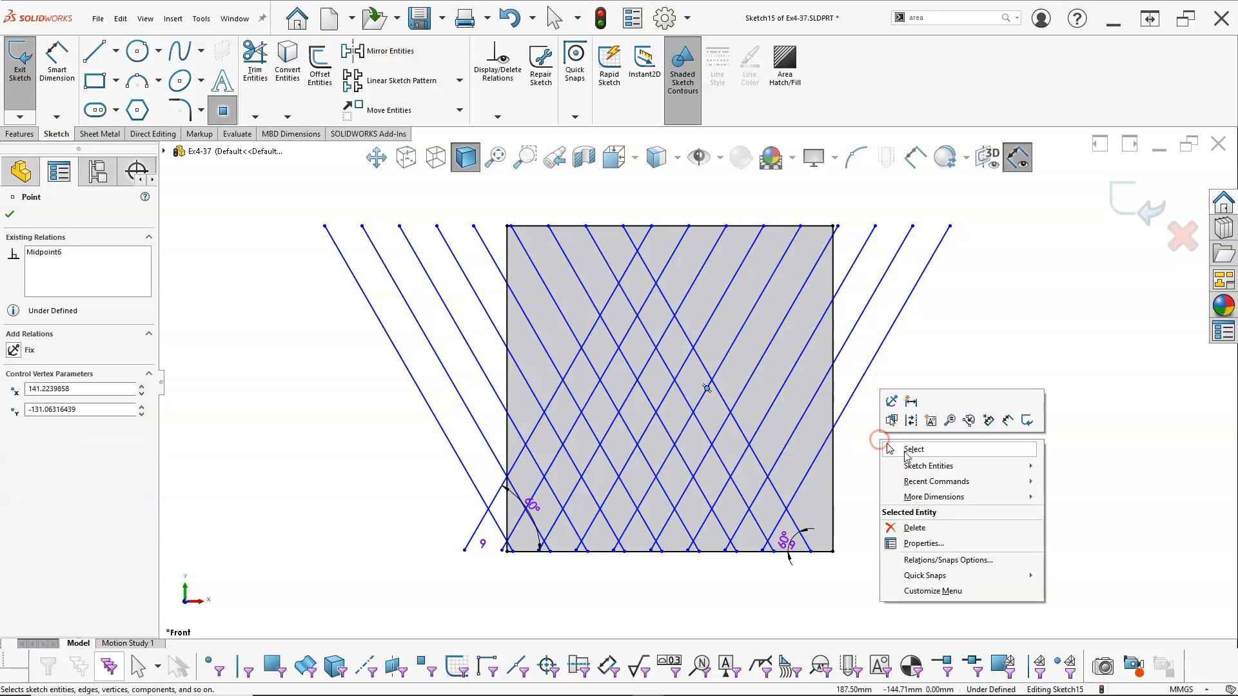
click(909, 452)
Add a vertical relation between the new sketch point and the midpoint of the square's top edge
click(706, 387)
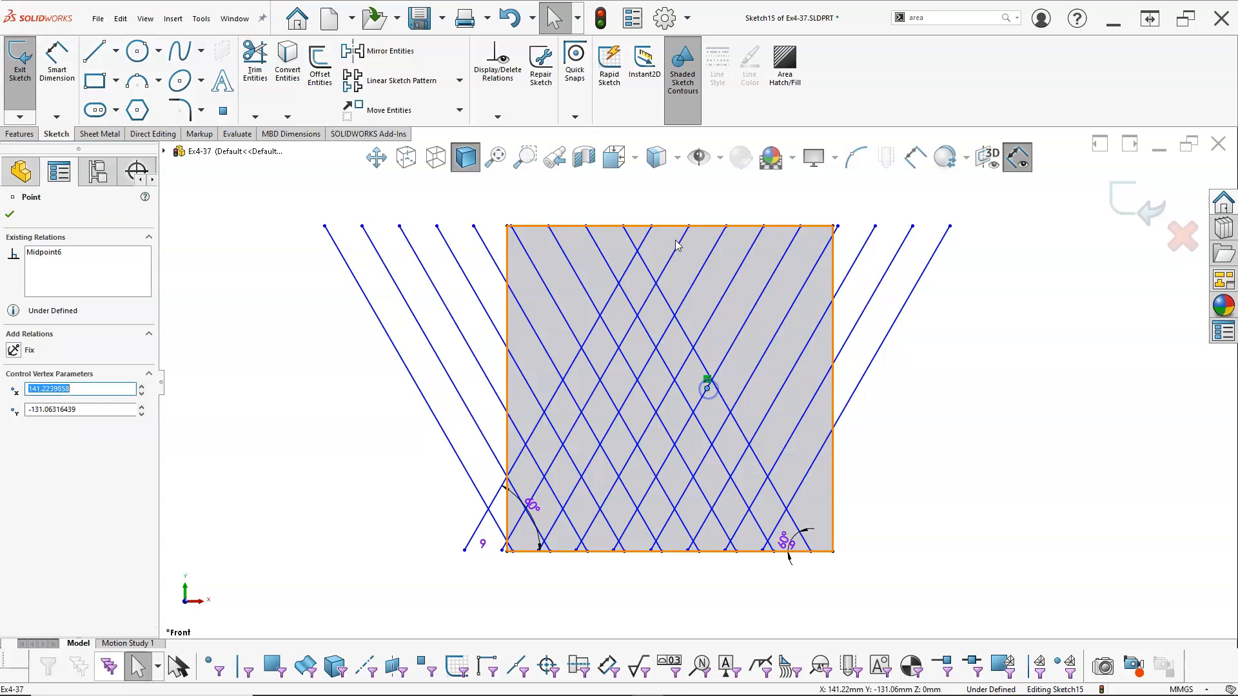
click(669, 227)
right_click(670, 228)
click(713, 246)
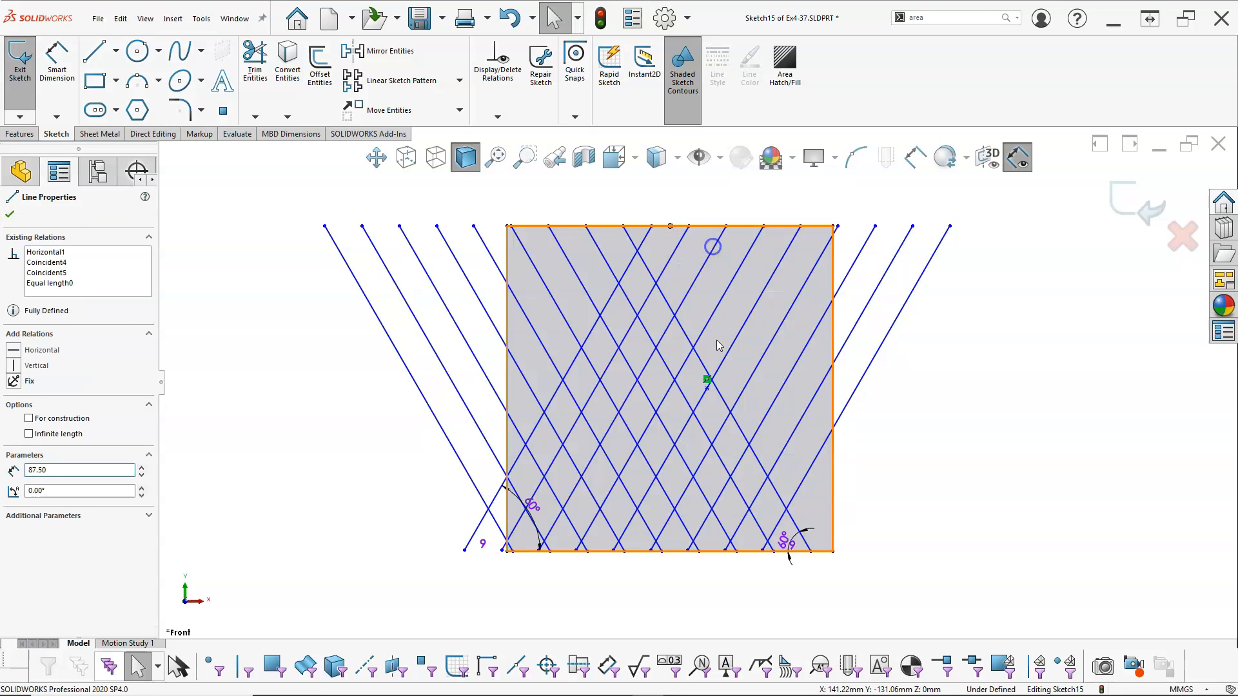
ctrl+click(707, 381)
click(767, 330)
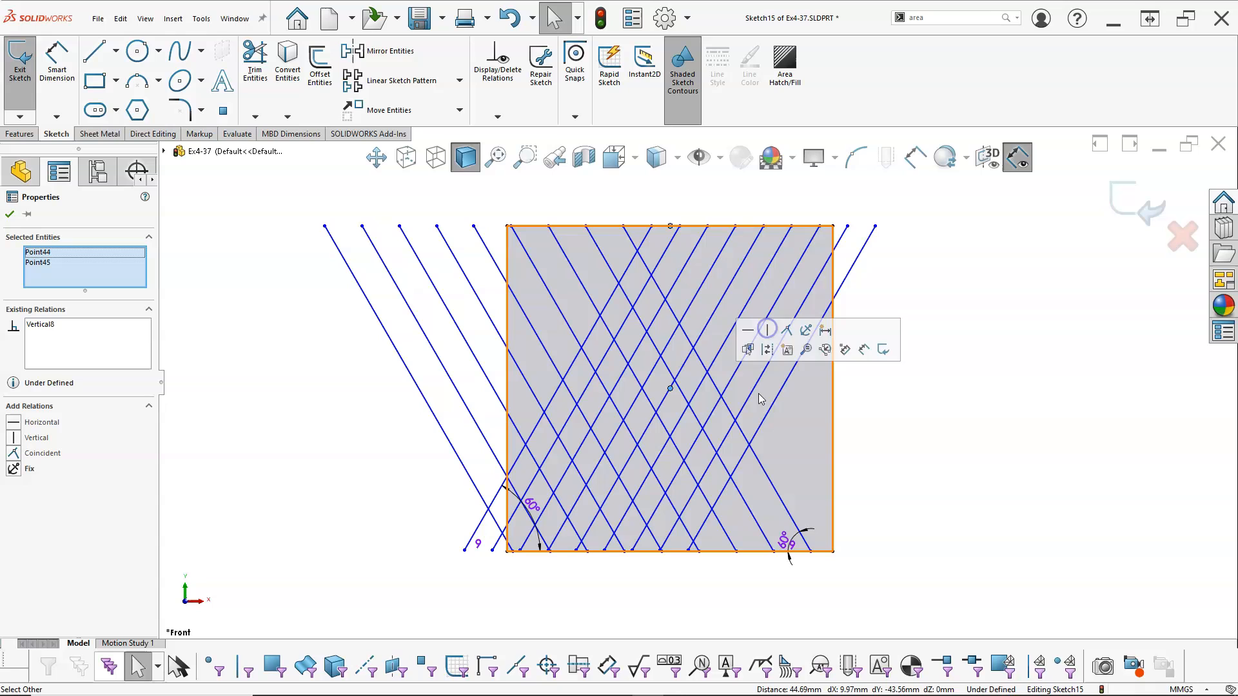
Add a horizontal relation between the sketch point and the midpoint of the square's right edge
click(834, 412)
right_click(835, 414)
click(871, 430)
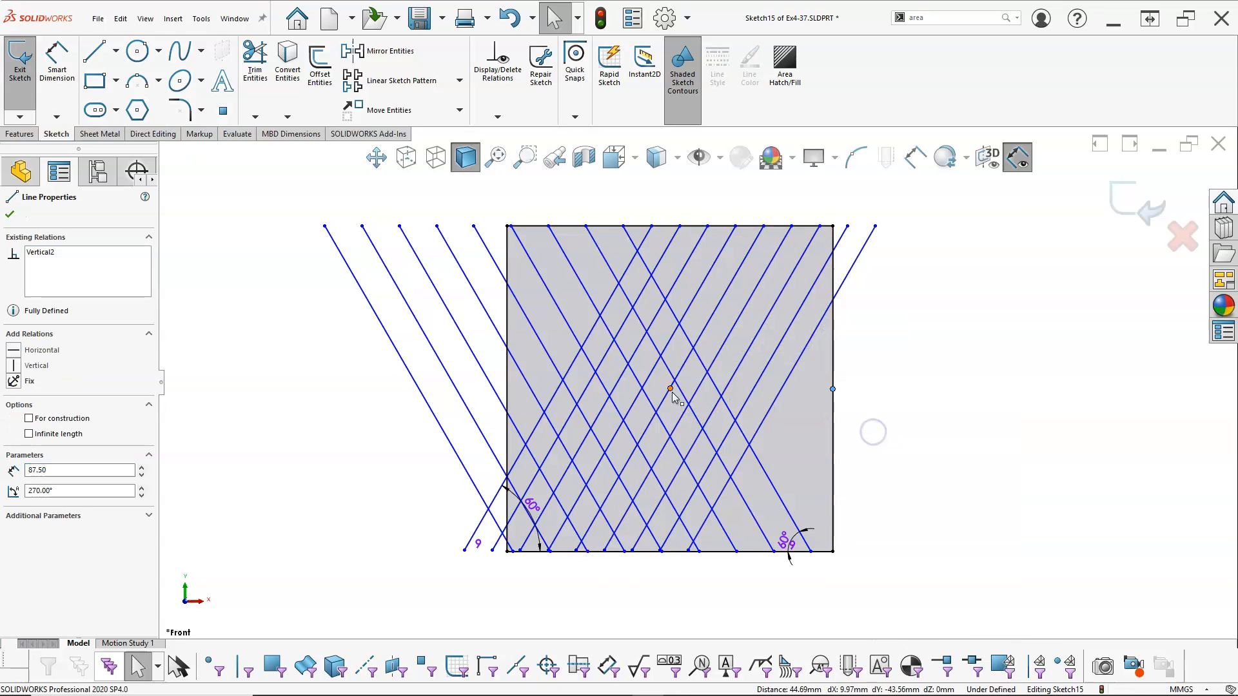
ctrl+click(671, 391)
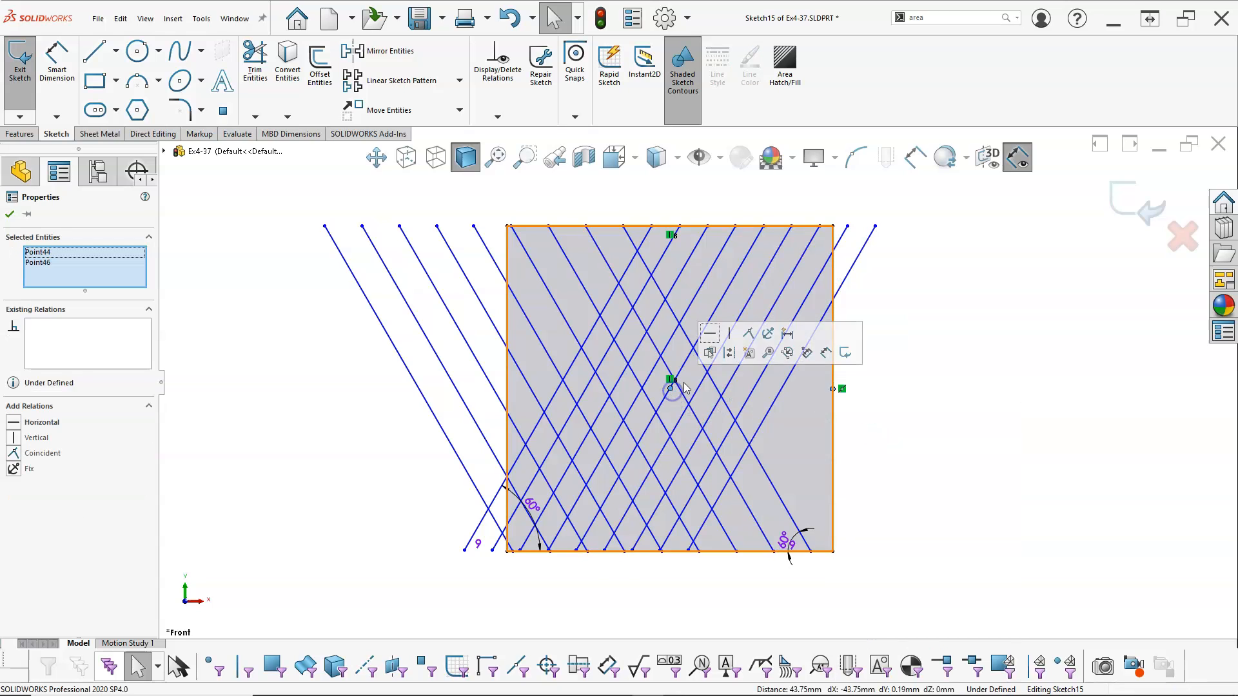
click(711, 333)
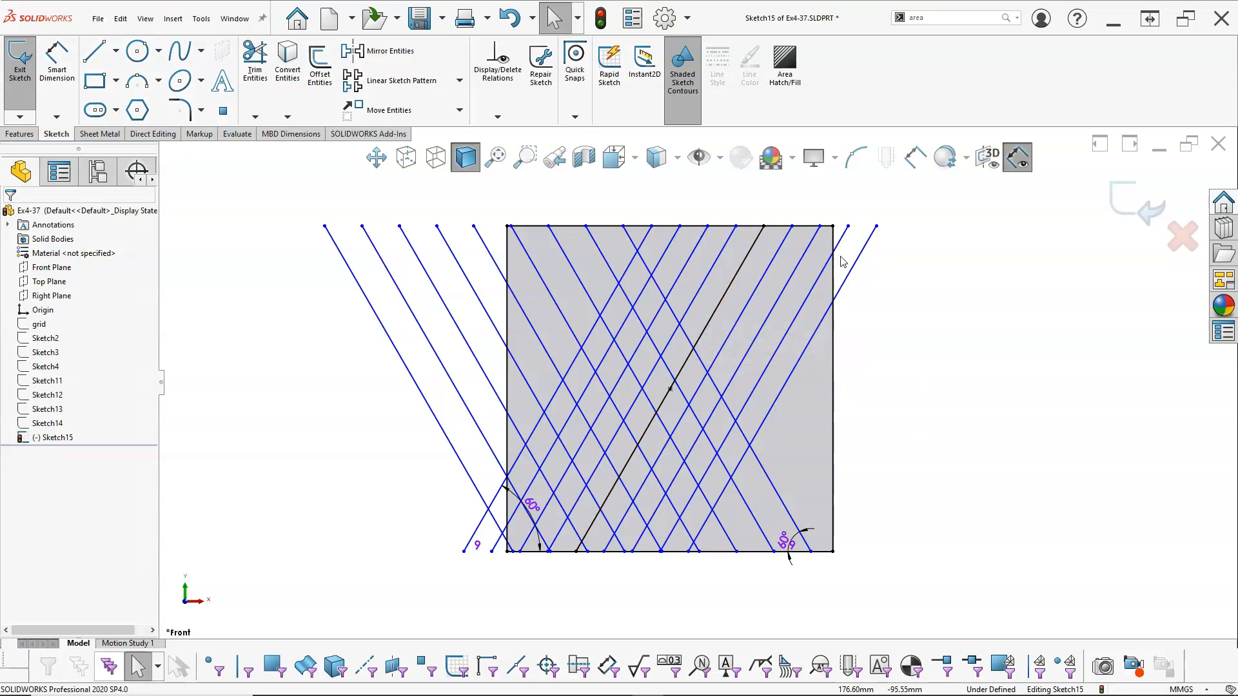
Spread the right-leaning lines wider apart and shift the left-leaning pattern outward past the square's lower right corner
drag(877, 226, 934, 240)
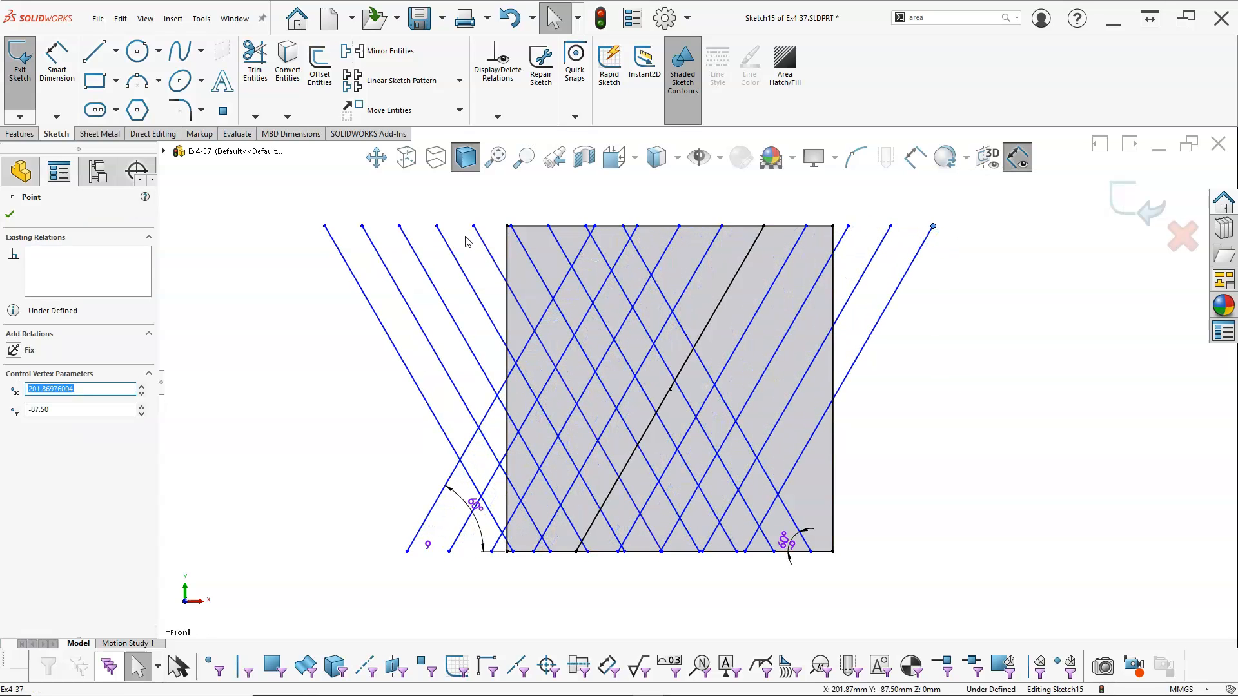
drag(811, 553, 847, 551)
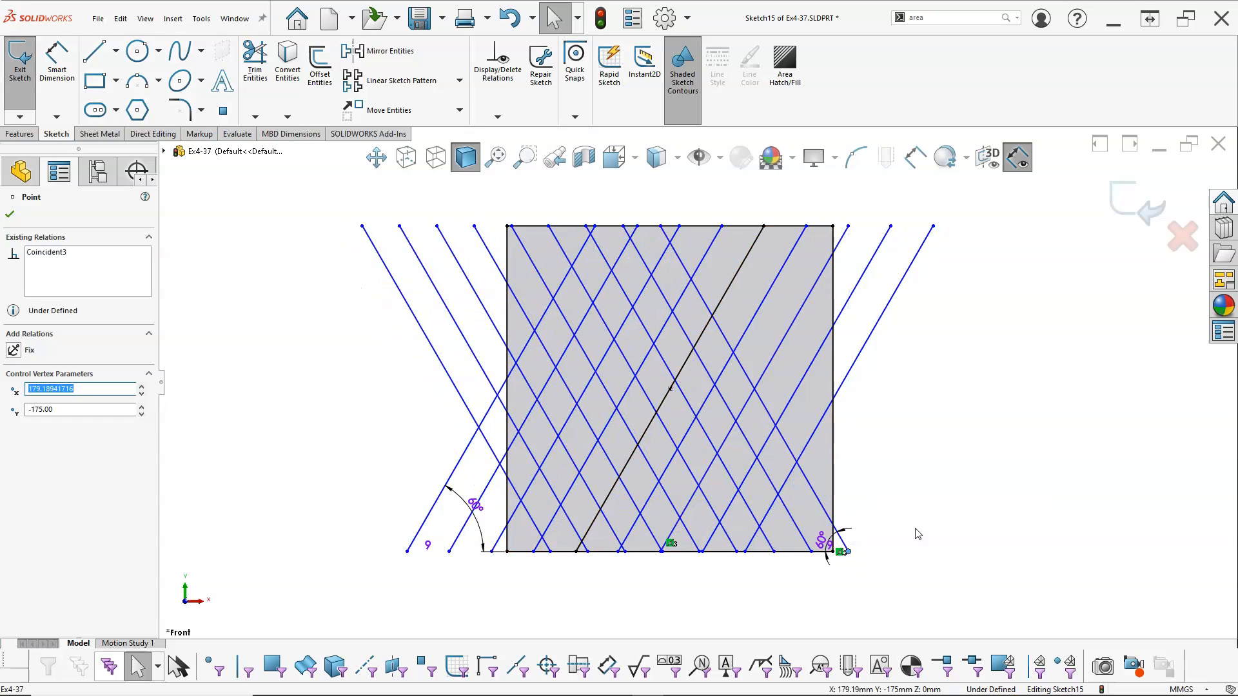
click(946, 513)
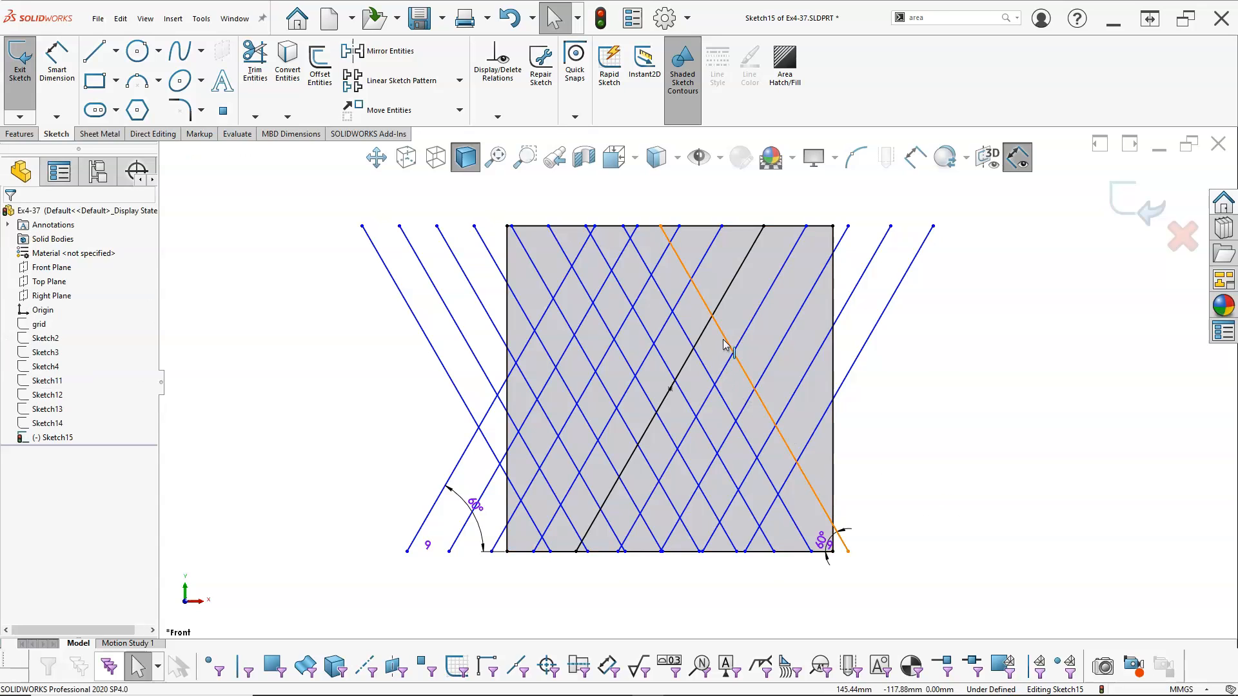
Add a Midpoint relation between the fifth left-leaning line and the sketch point at the square's centre
click(723, 343)
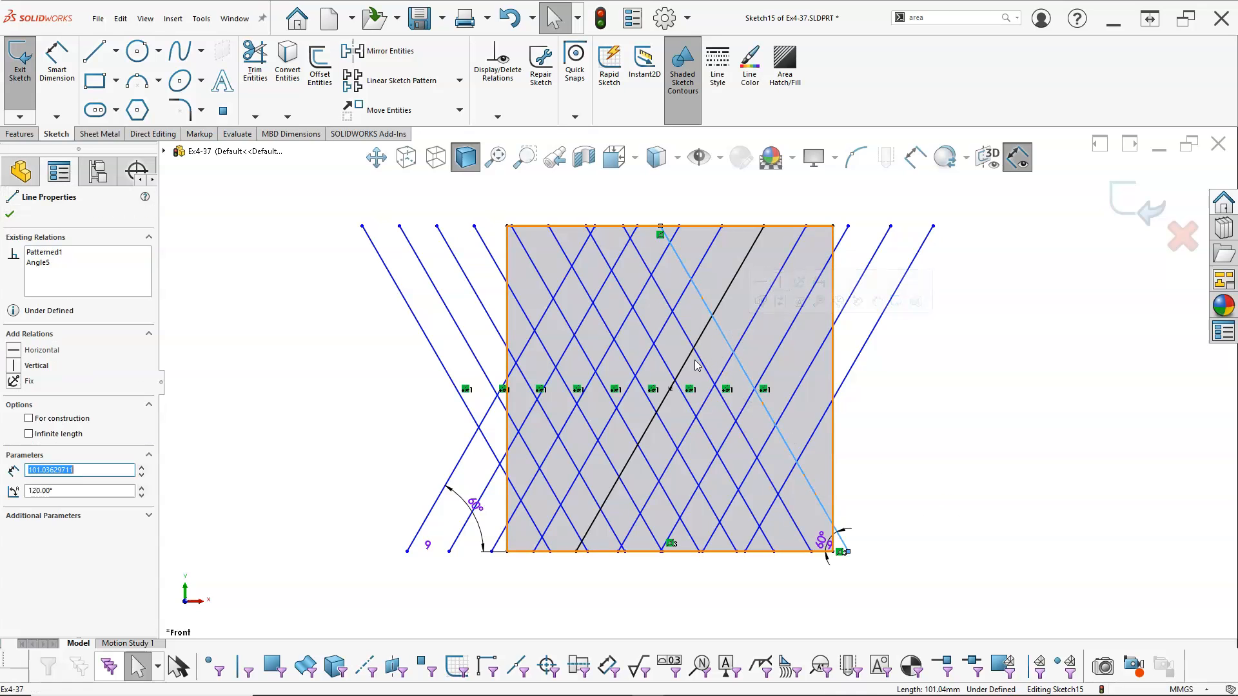
click(606, 391)
ctrl+click(669, 389)
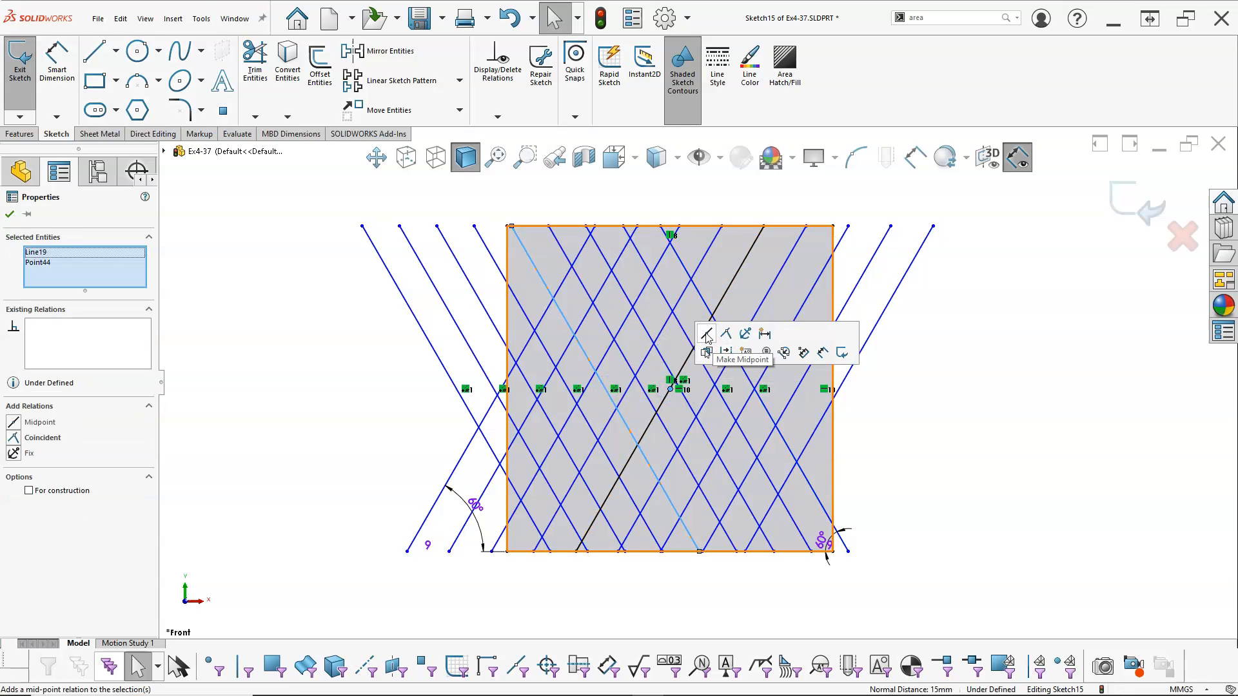
click(706, 334)
click(898, 401)
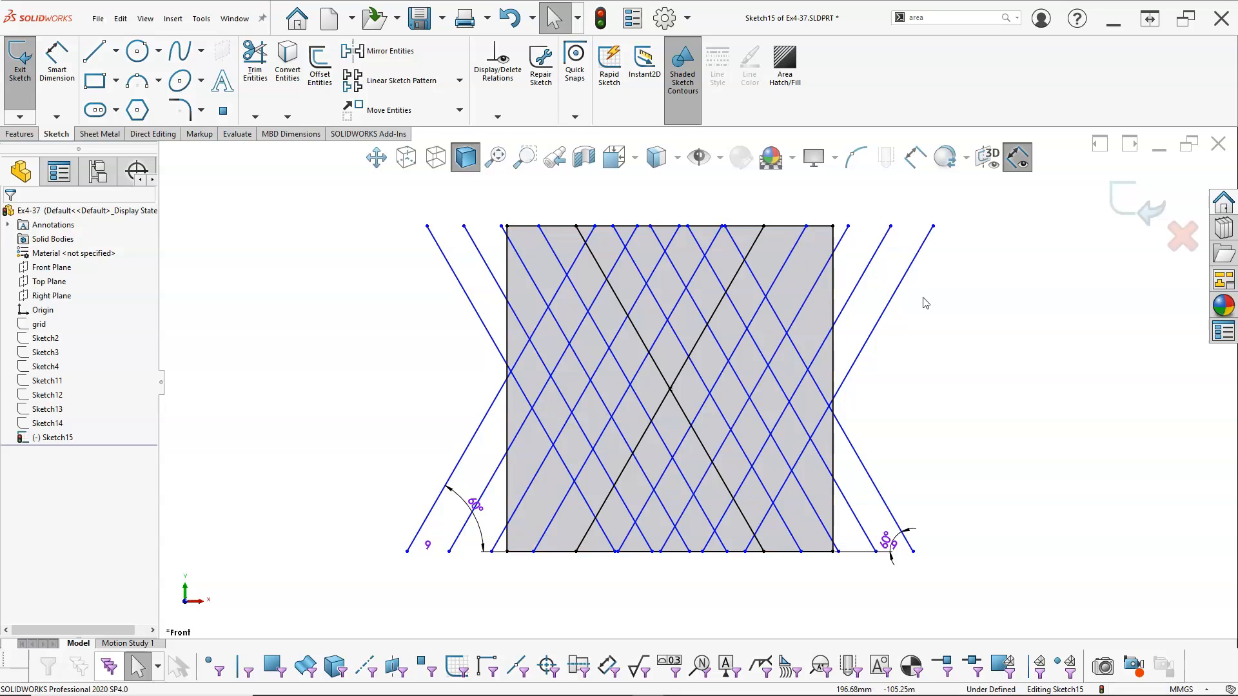
click(951, 339)
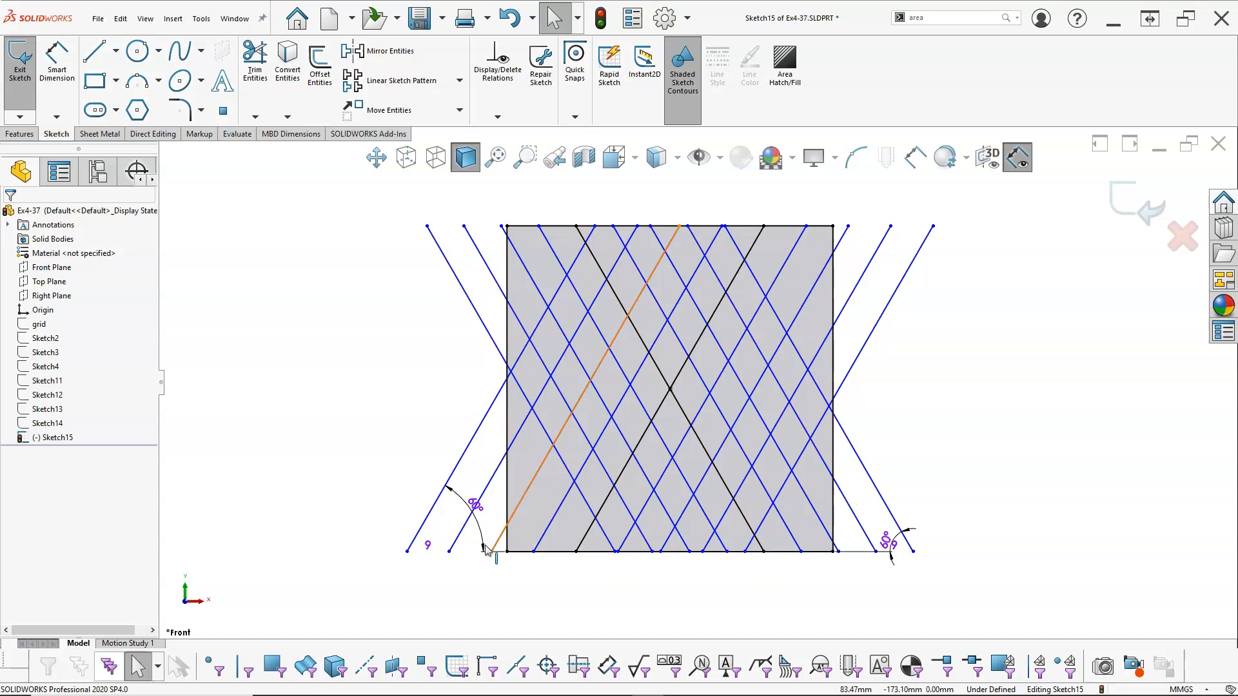
Set the instance count of the right-leaning line pattern to 11
double_click(428, 548)
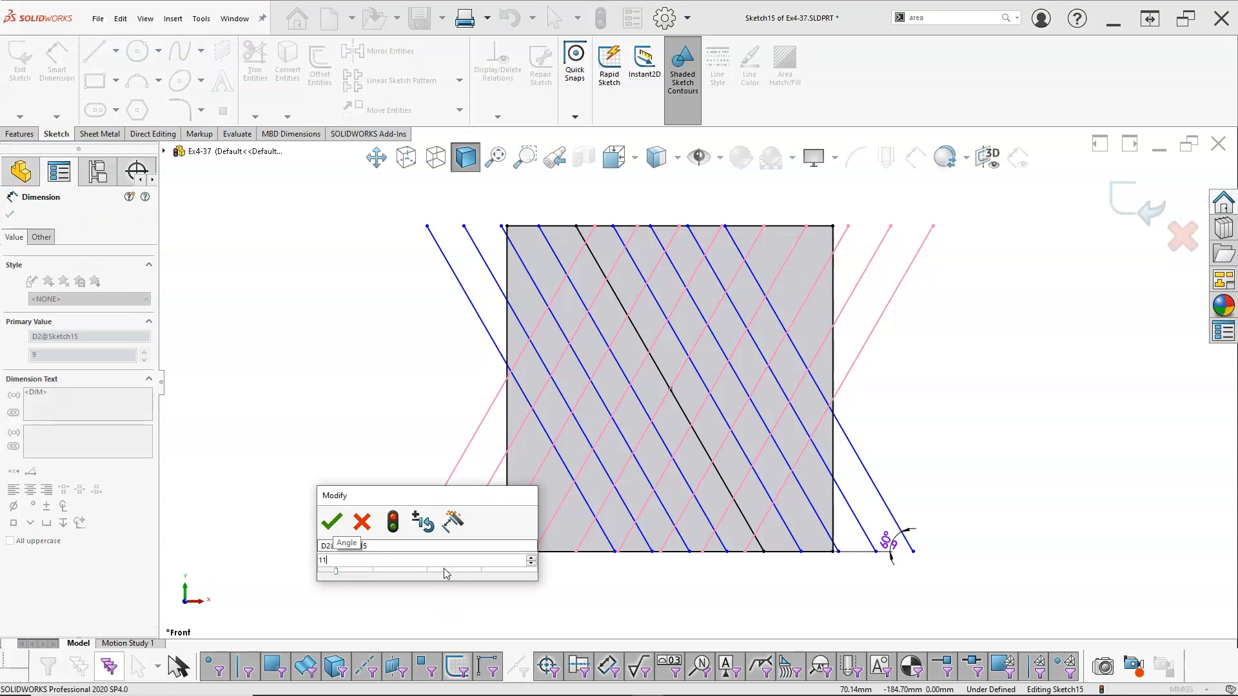
click(332, 521)
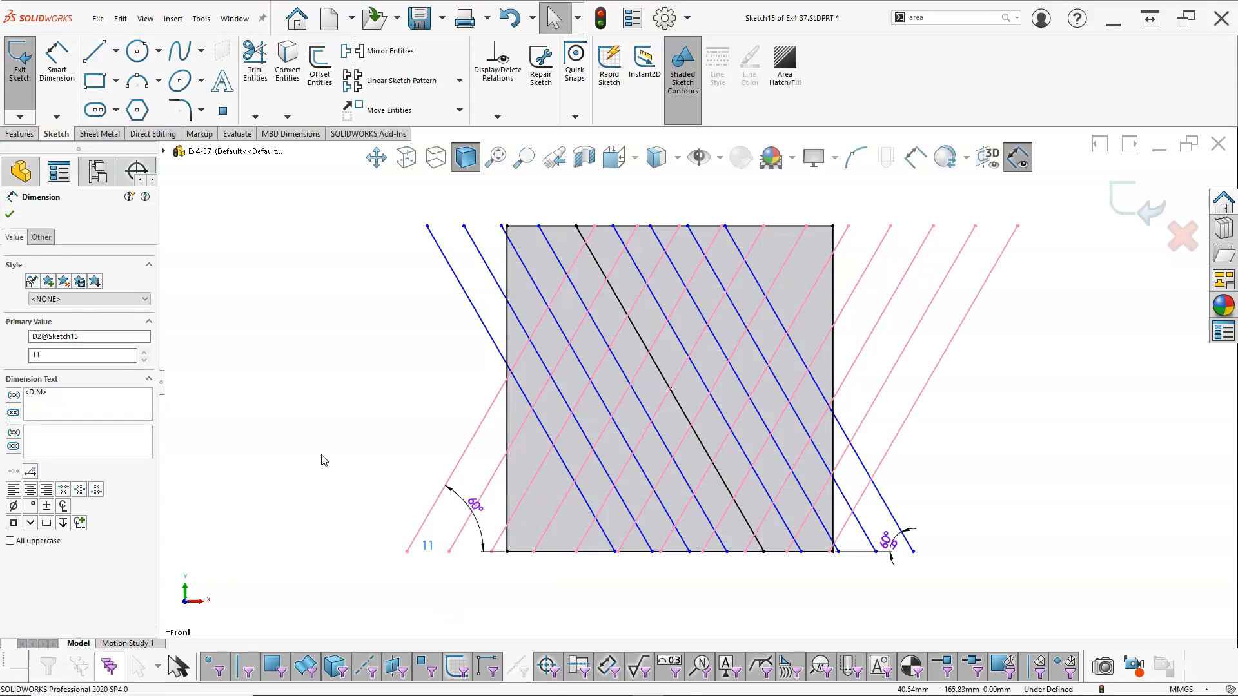
click(318, 414)
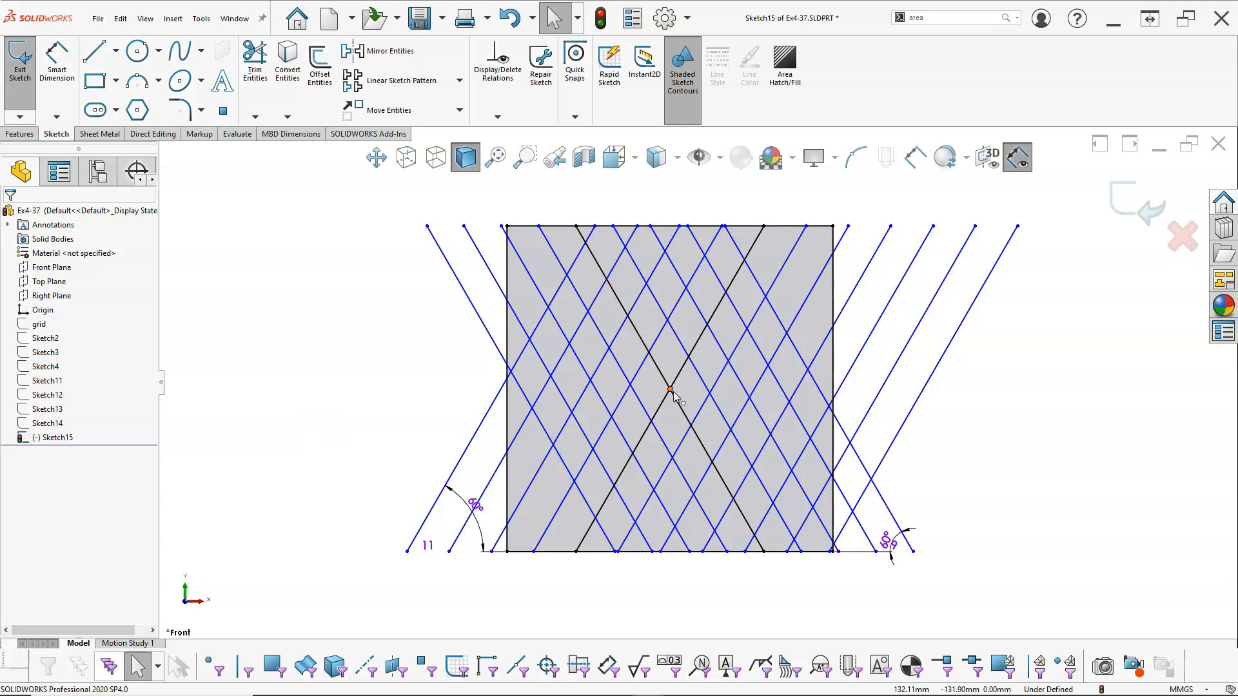
Delete the sketch point at the square's centre and pull the right-leaning pattern's first lower endpoint outward to the left
click(670, 390)
key(Delete)
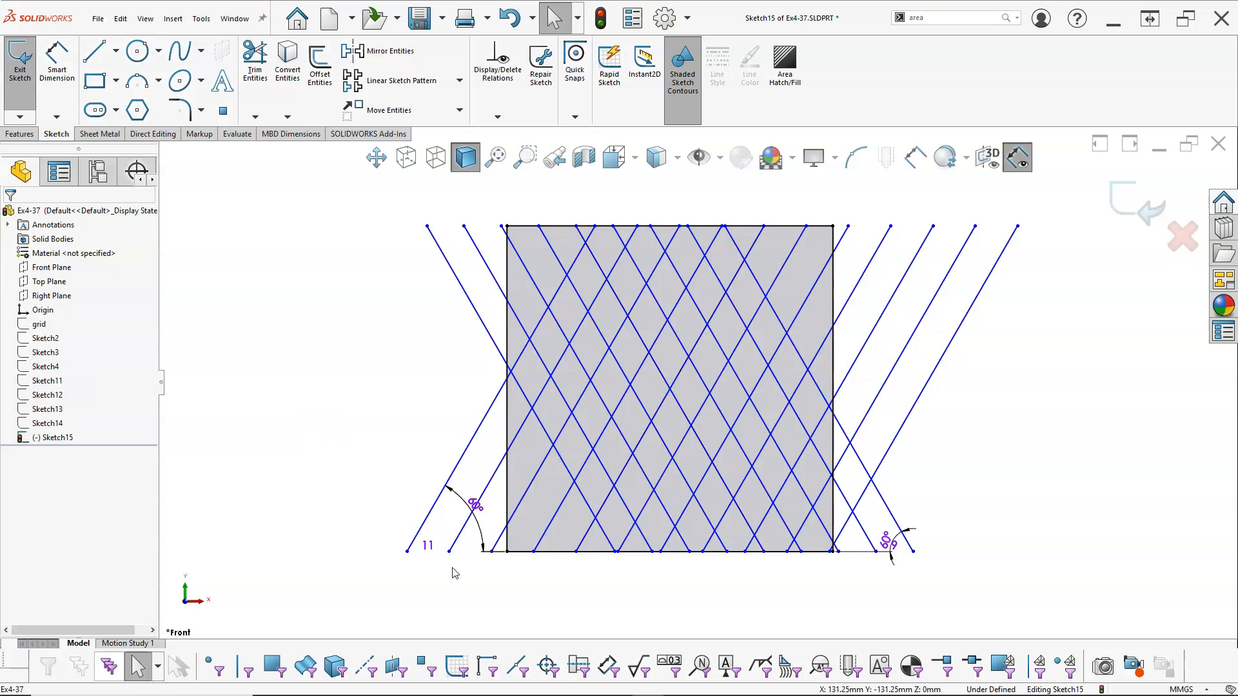
drag(407, 553, 341, 545)
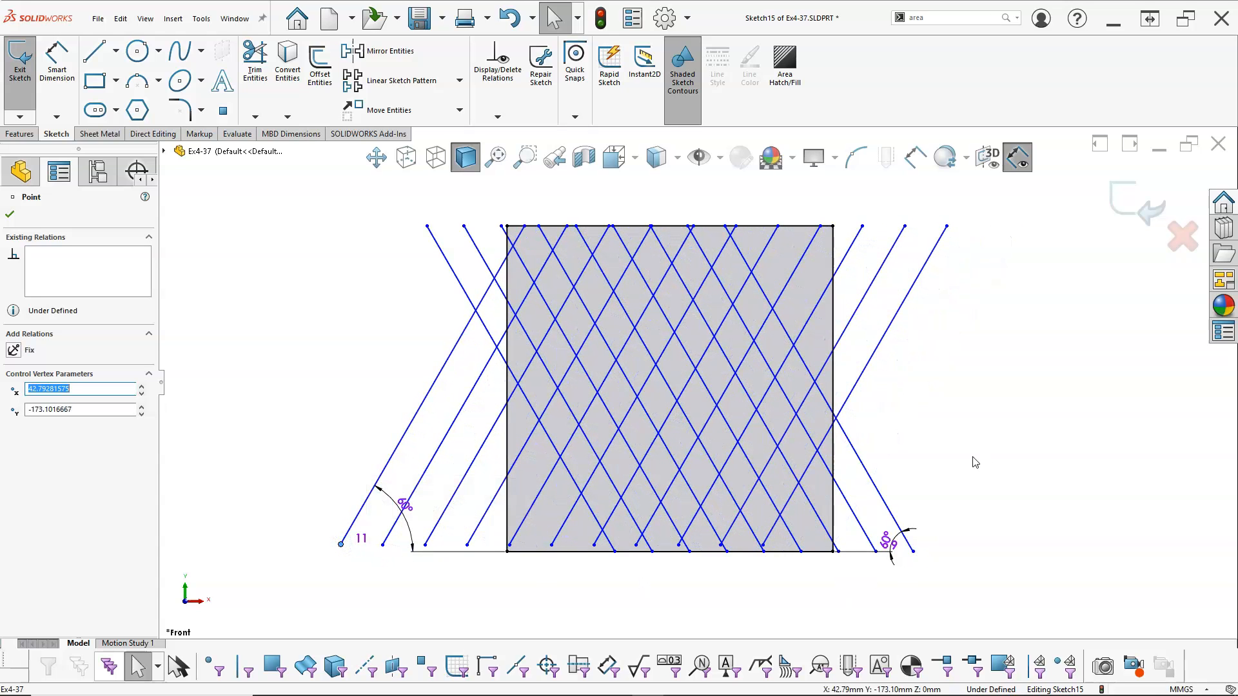
Set the instance count of the left-leaning line pattern to 11
double_click(887, 540)
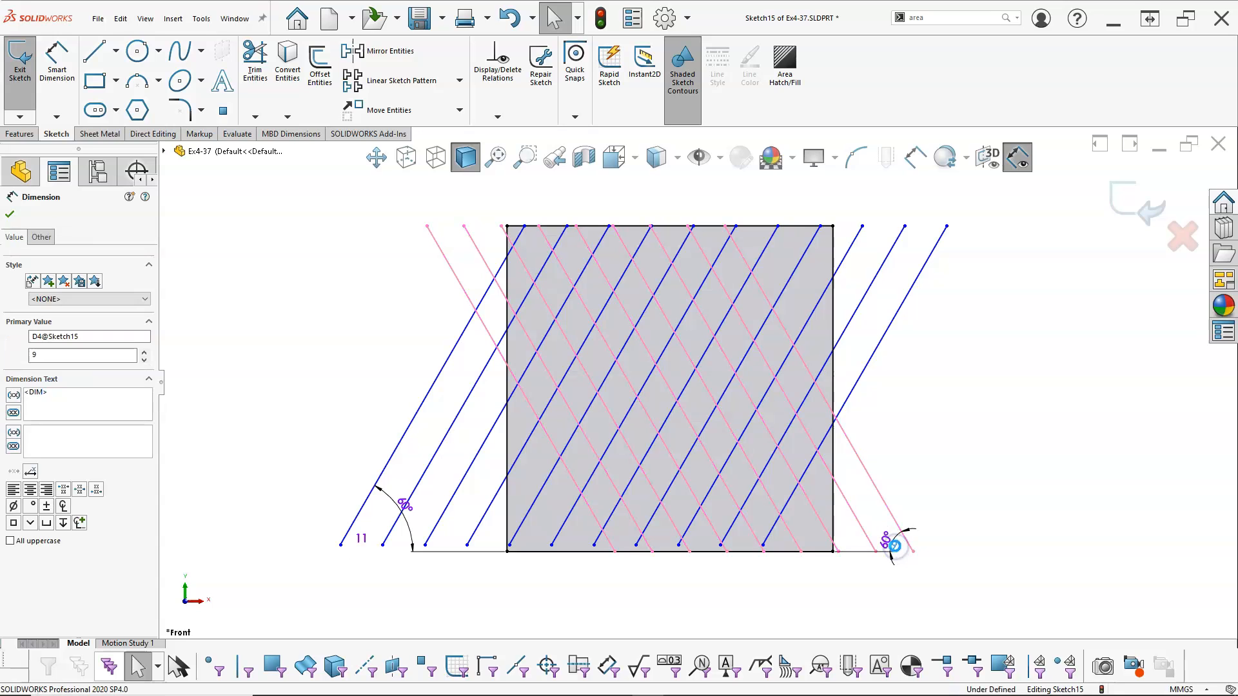
click(799, 521)
click(947, 394)
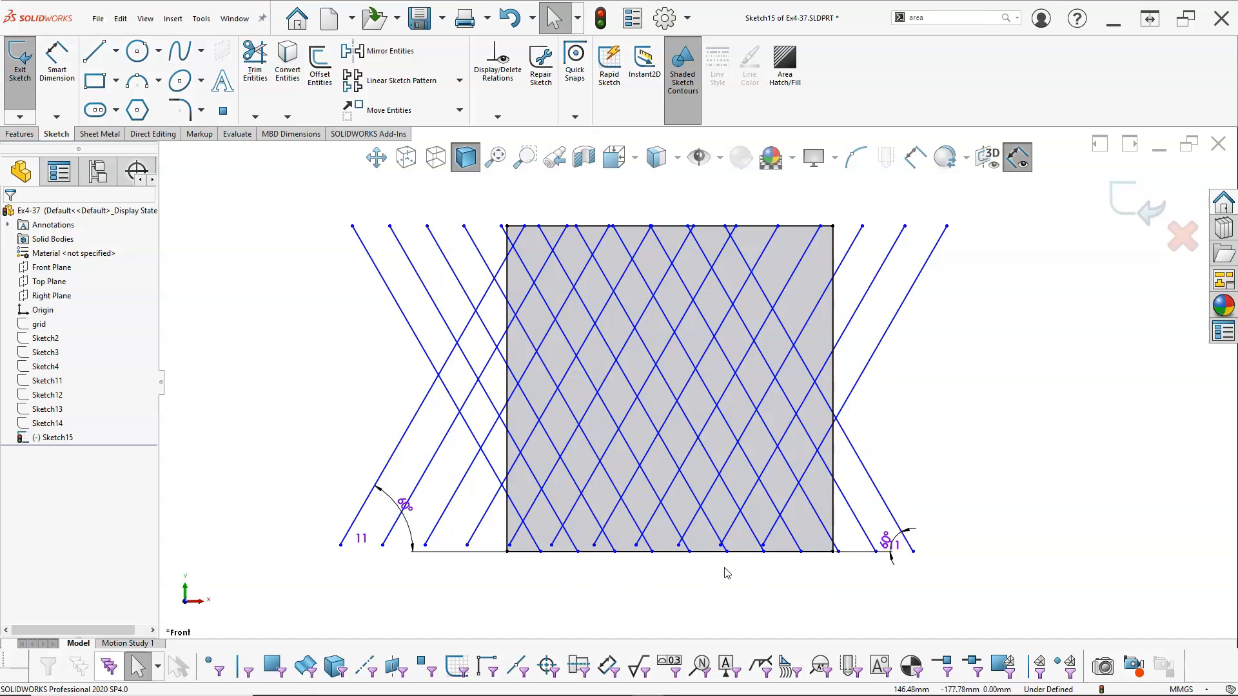
Make a right-leaning line's lower endpoint coincident with the square's bottom edge
click(764, 546)
click(749, 551)
ctrl+click(764, 546)
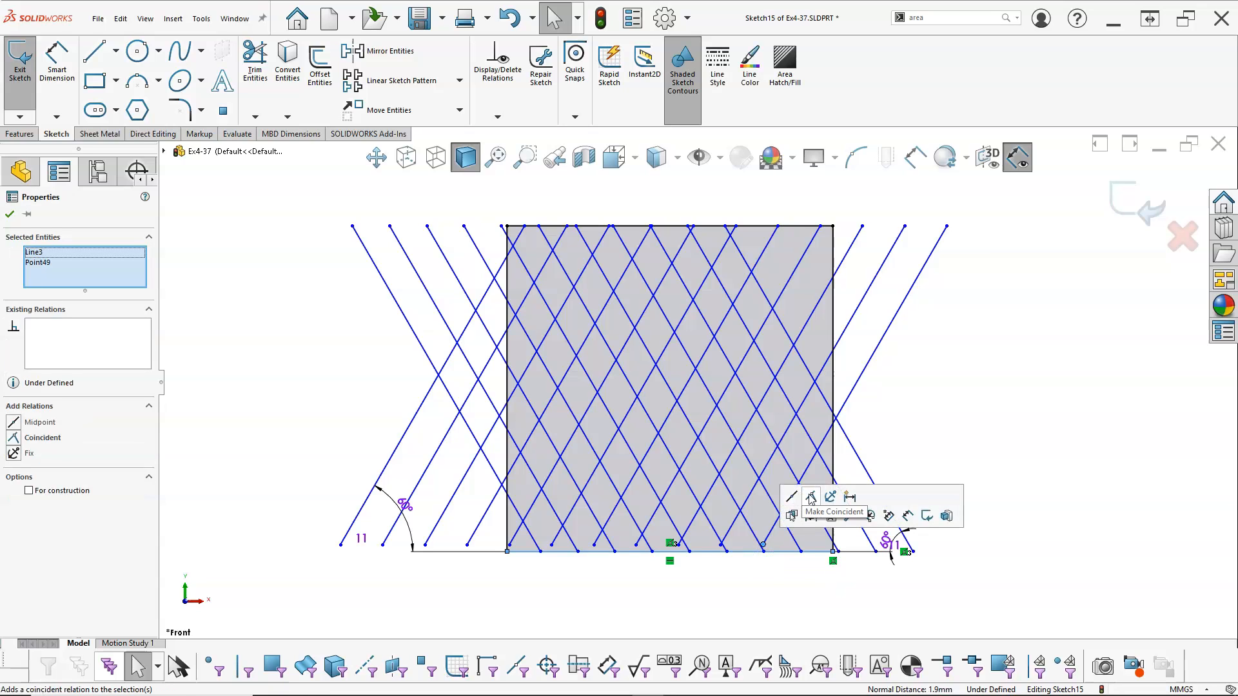
click(811, 496)
click(829, 601)
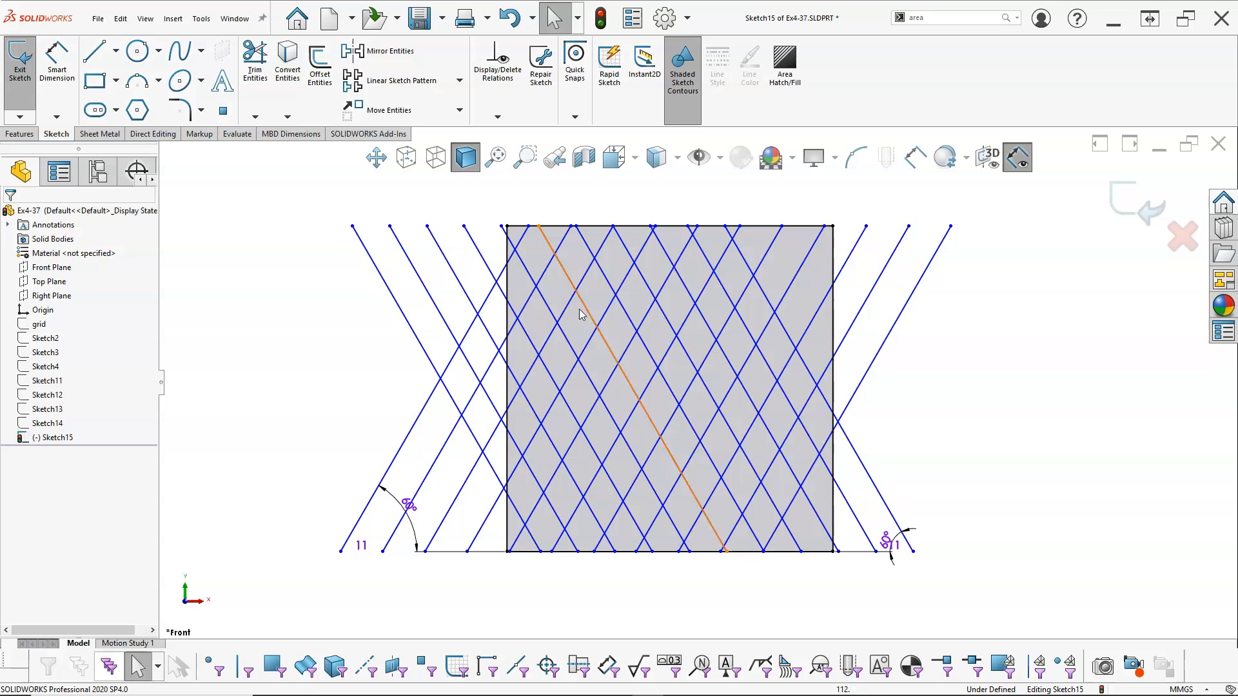
Spread both slanted line patterns outward and tie the midpoint of the sixth right-leaning line to the sixth left-leaning line with a Midpoint relation
drag(950, 226, 1136, 227)
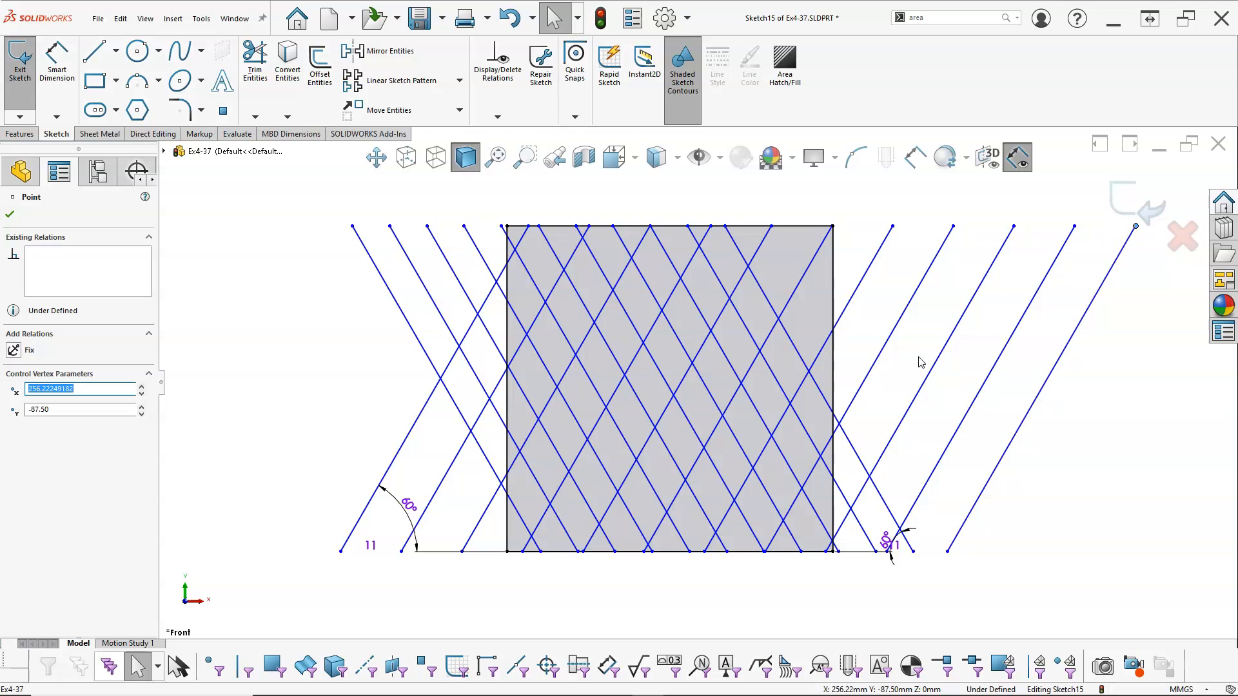
right_click(740, 385)
click(789, 385)
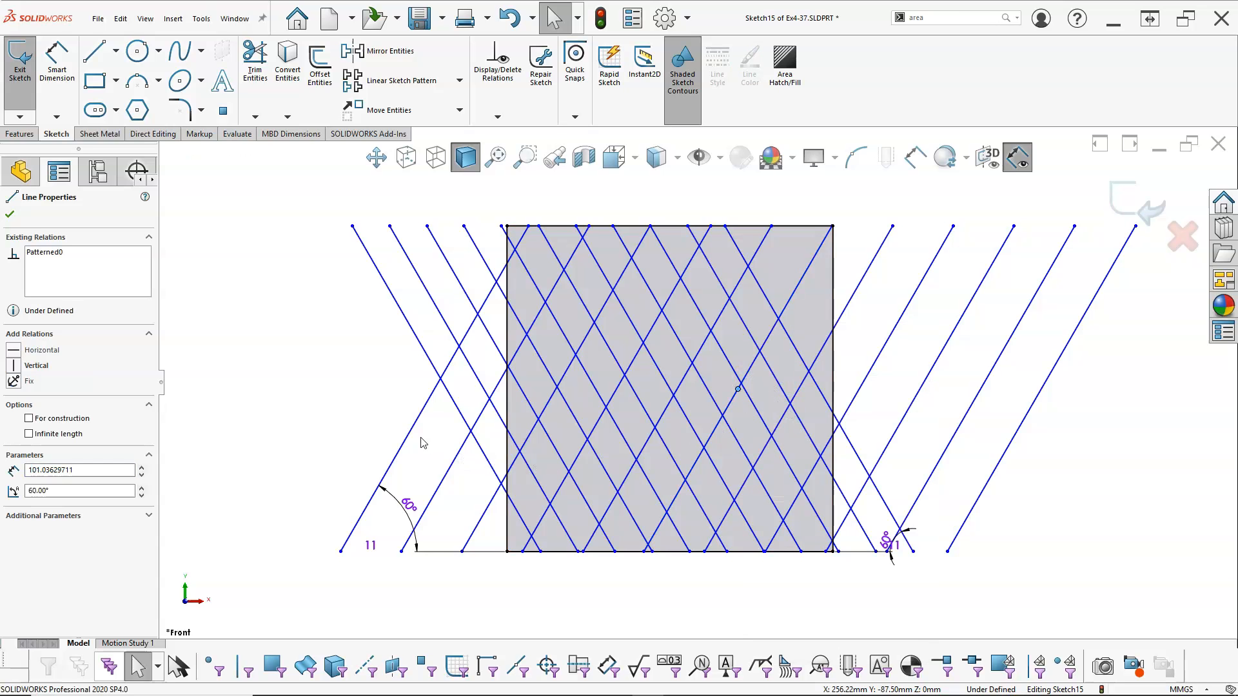
ctrl+click(590, 316)
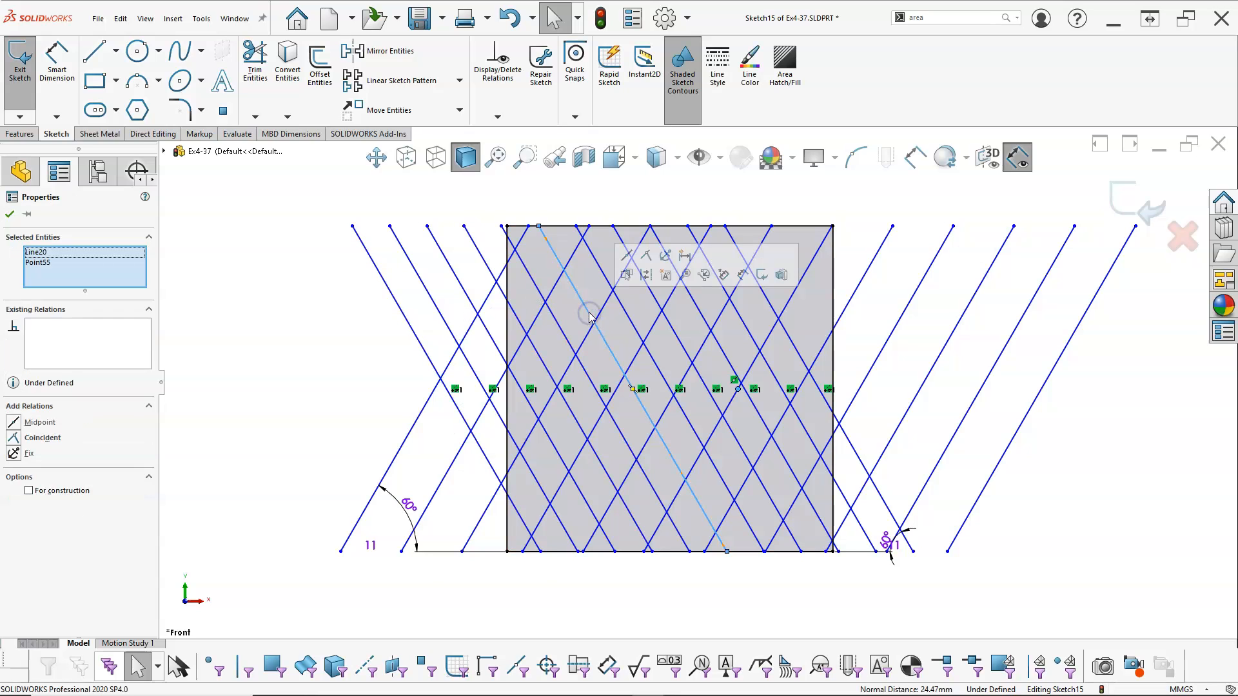
click(627, 255)
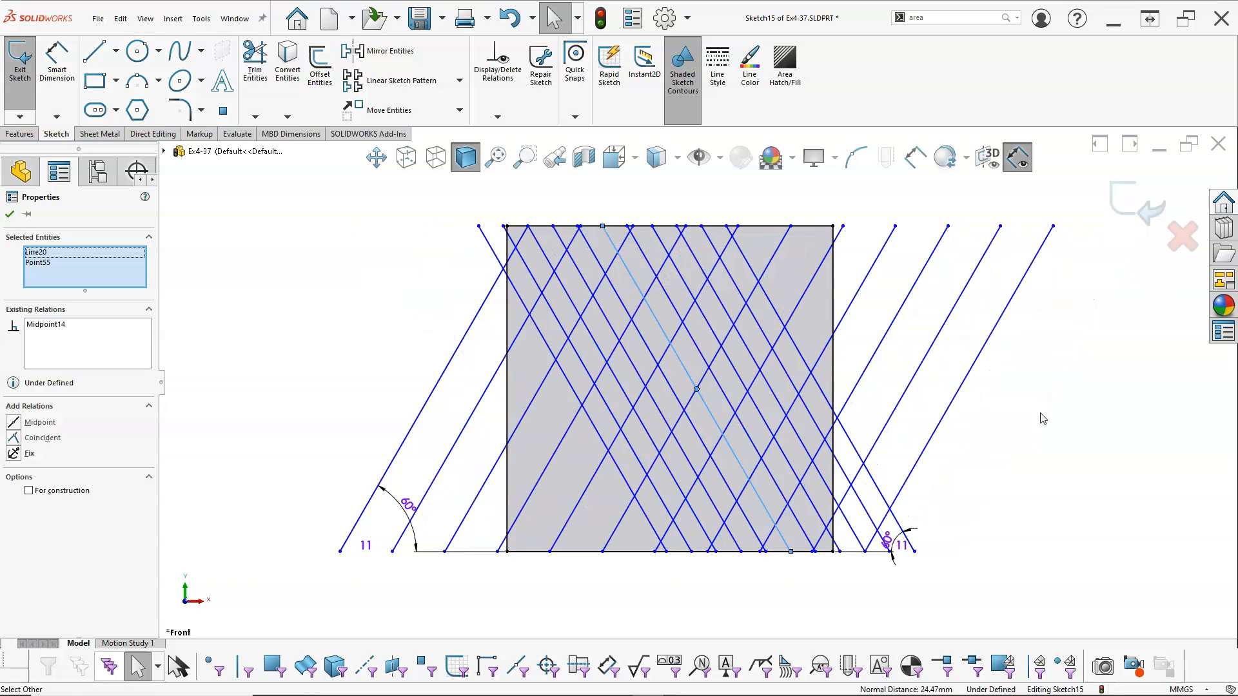
drag(478, 225, 361, 226)
click(314, 366)
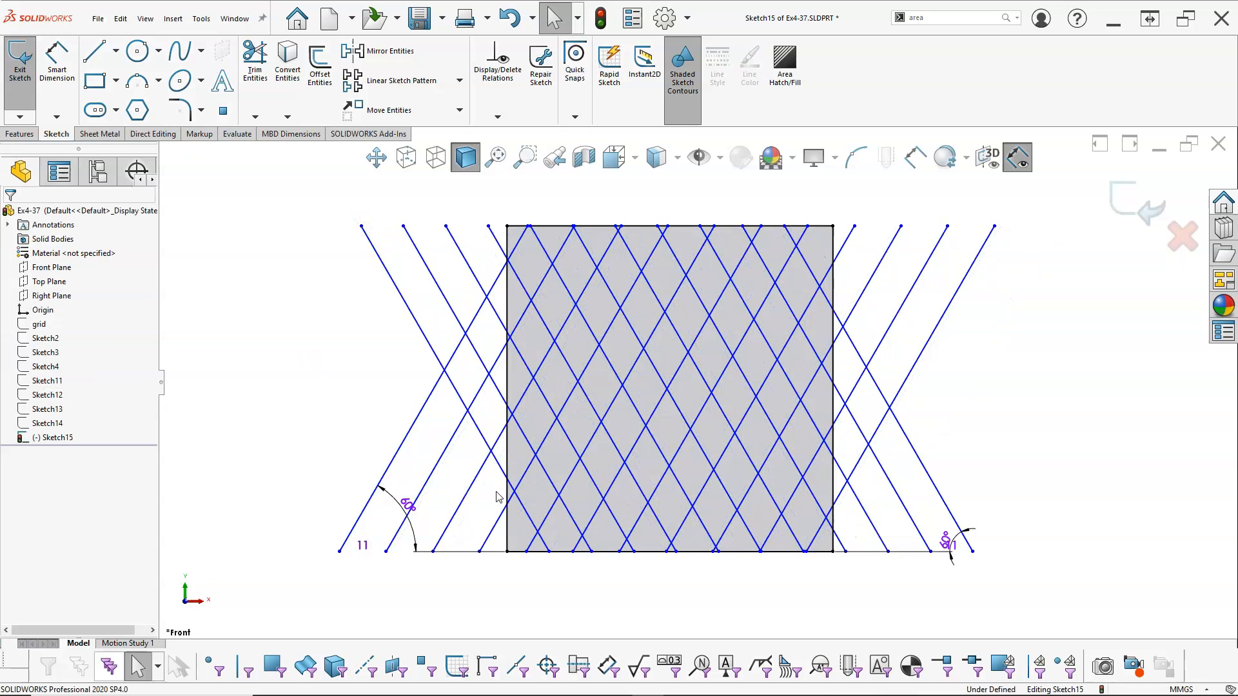
Draw an 87.5 mm horizontal line across the square from its left to its right edge, just above the bottom edge
click(94, 52)
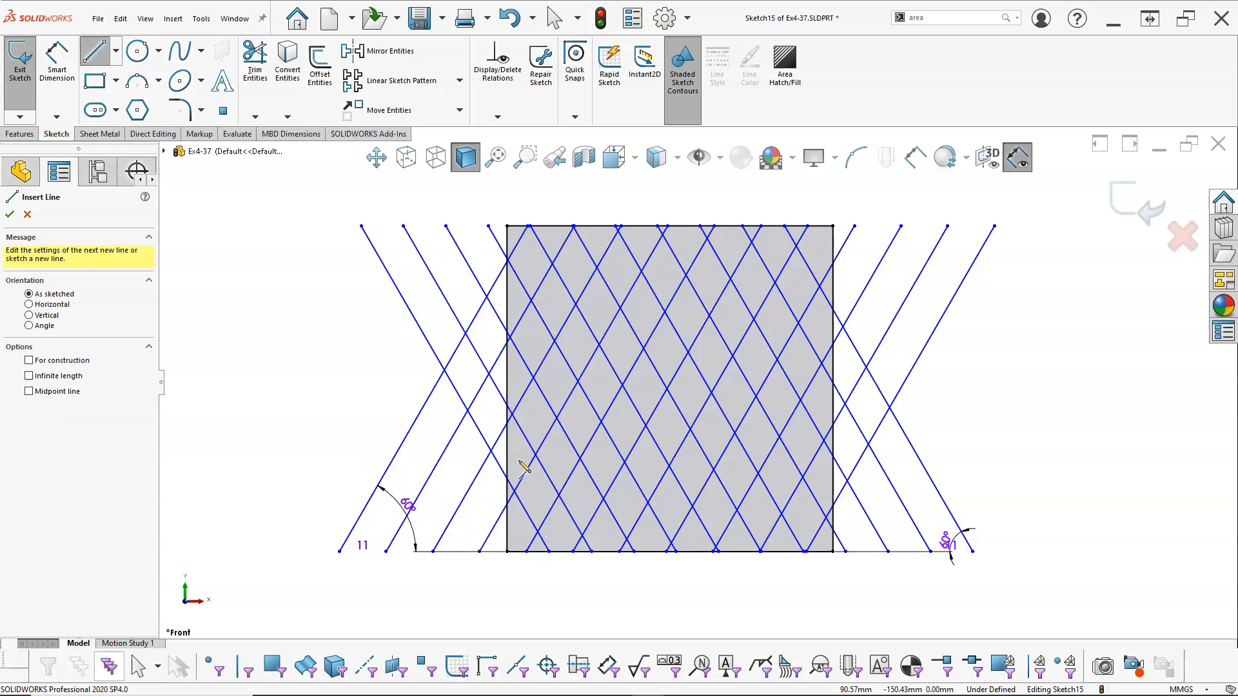
click(507, 524)
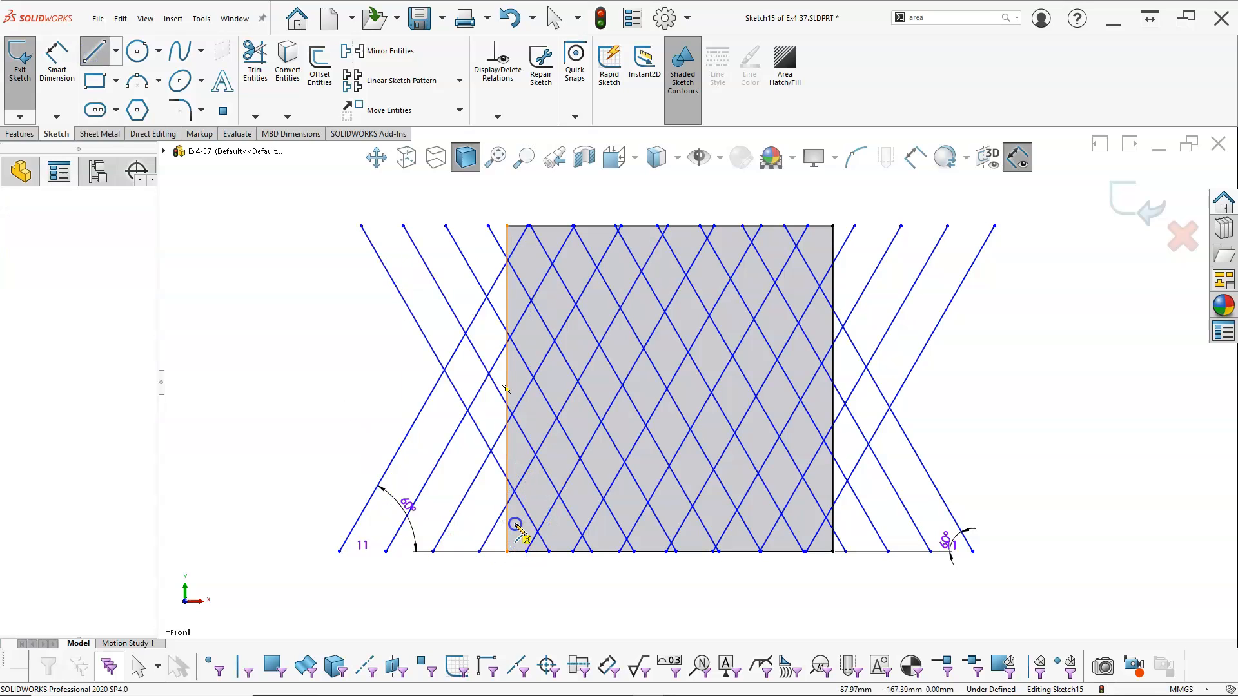
click(832, 522)
right_click(965, 416)
click(1011, 470)
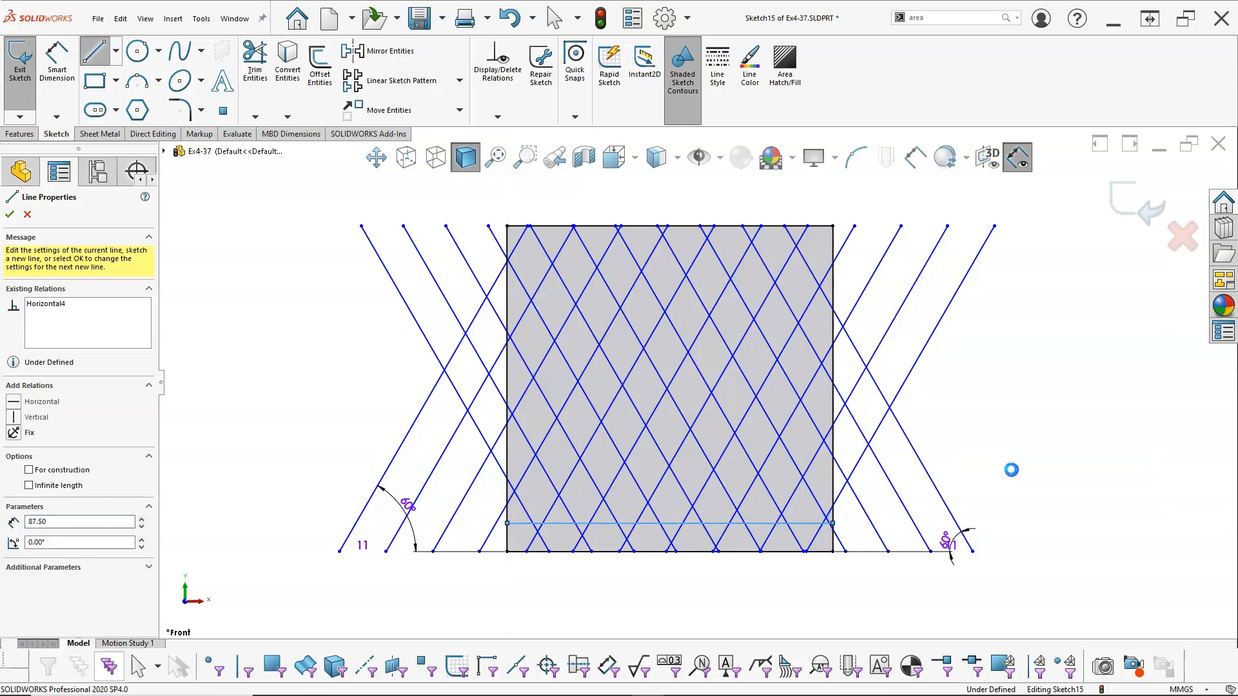
Create a linear sketch pattern of the horizontal line with 9 Y instances spaced 10 mm, 1 X instance, and the Y instance count displayed
click(671, 522)
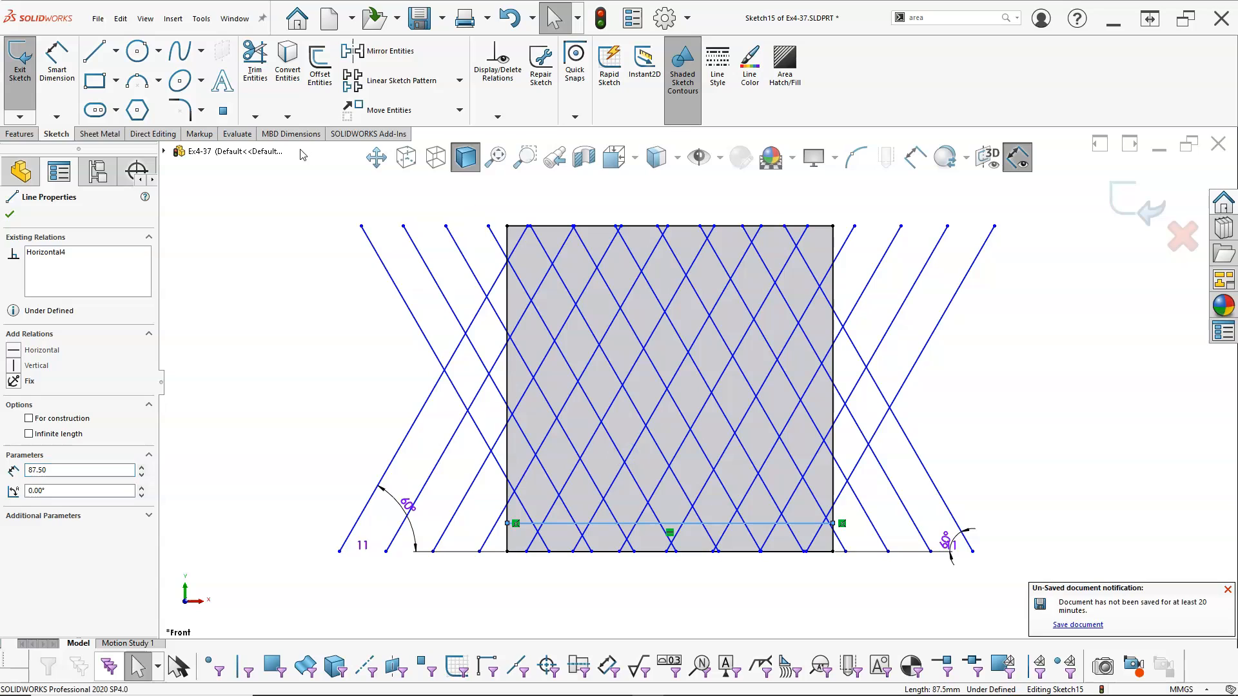
click(403, 81)
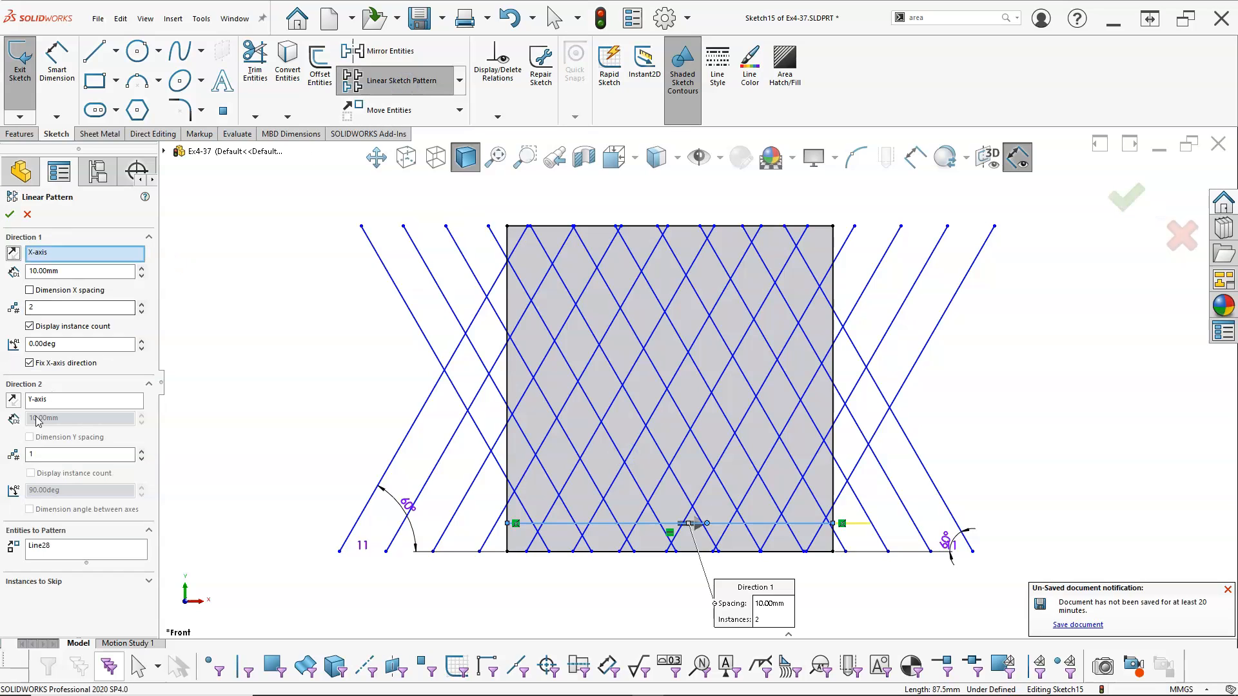
text(9)
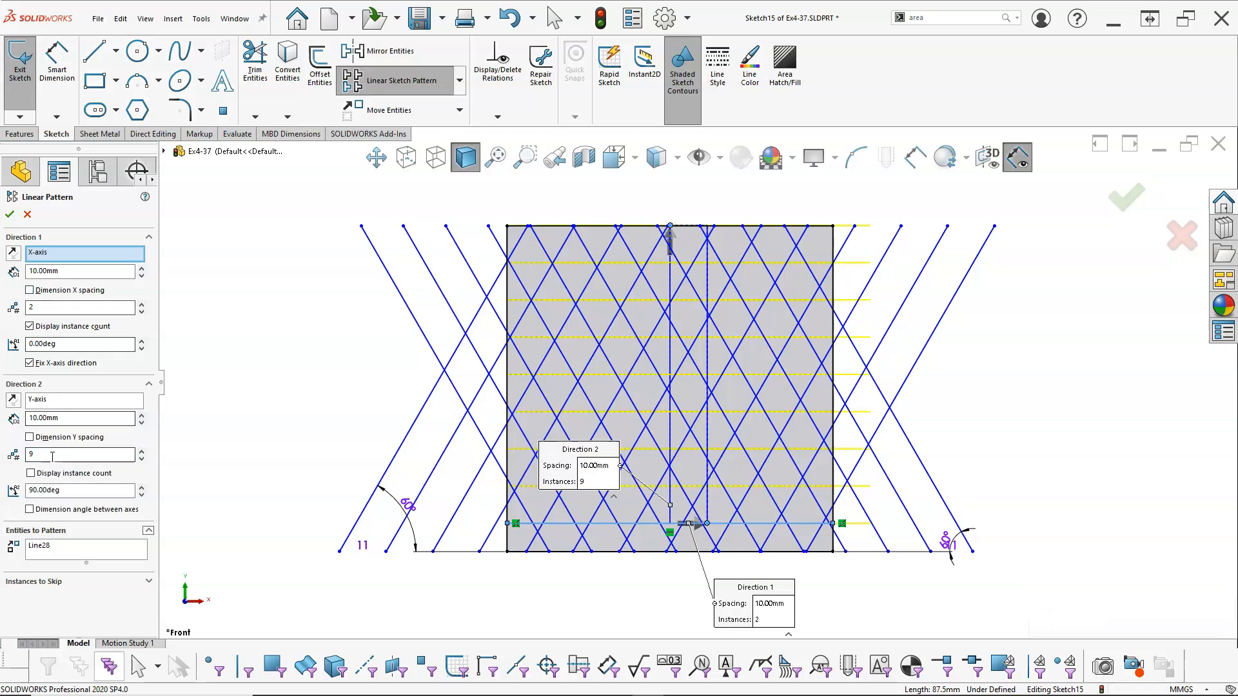
drag(44, 304, 16, 303)
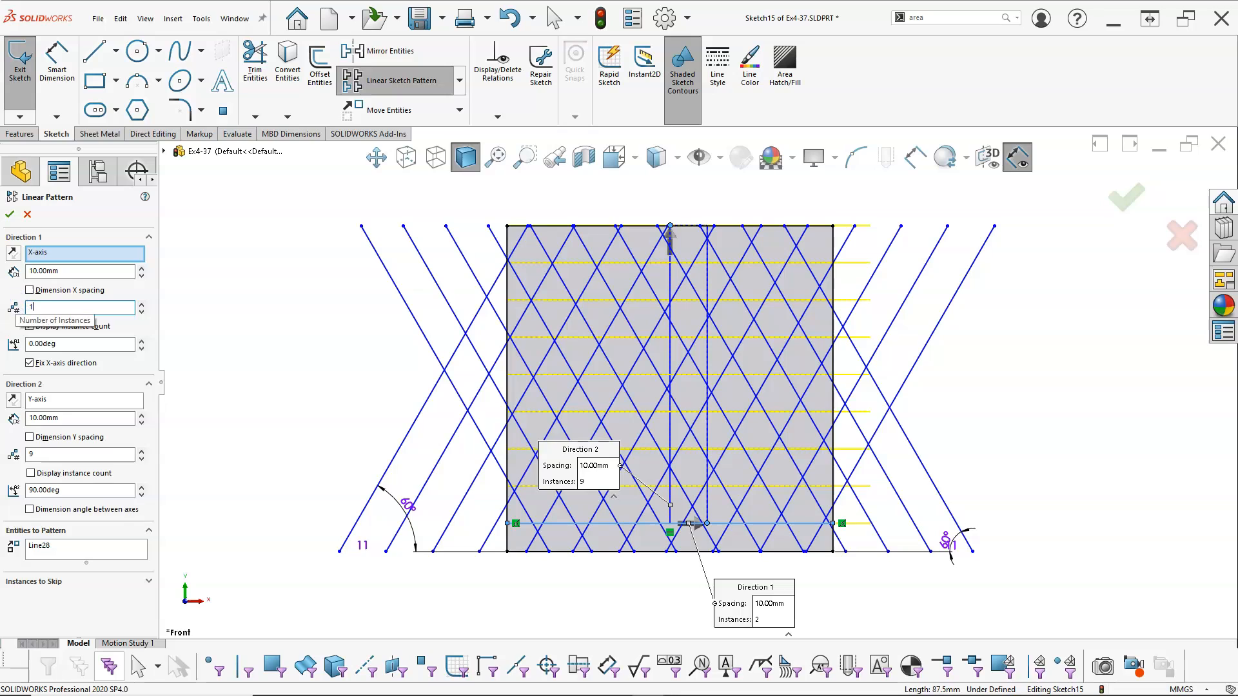
text(1)
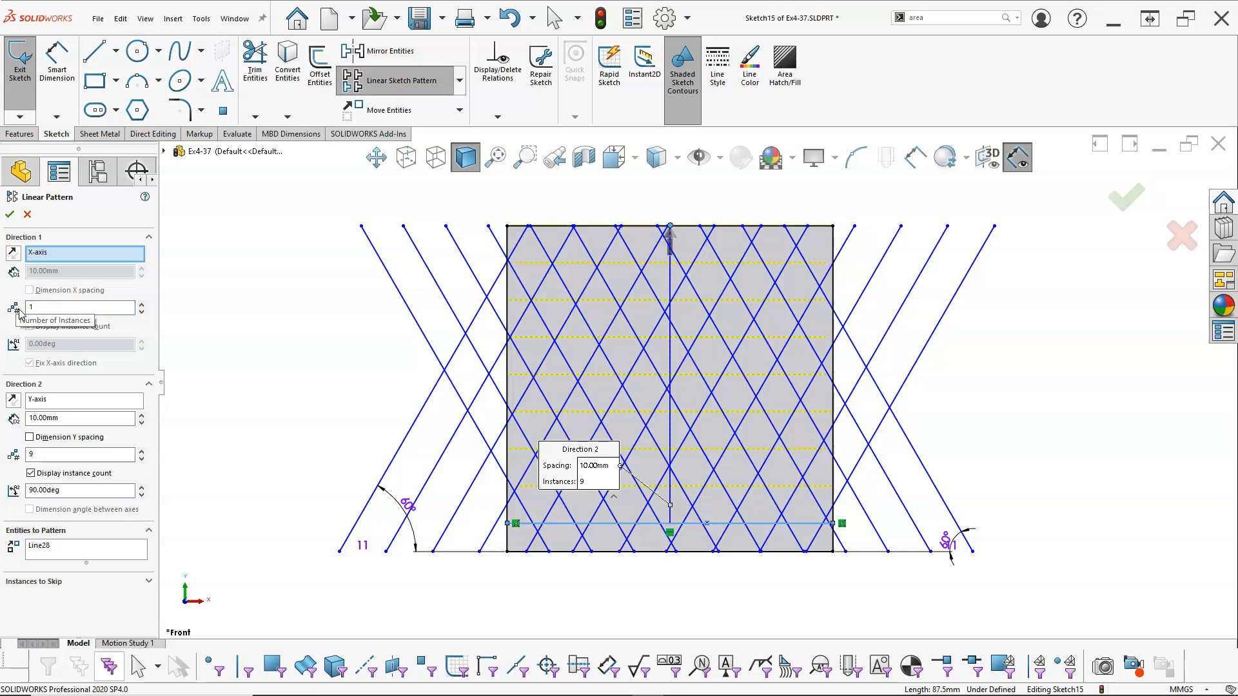
click(10, 215)
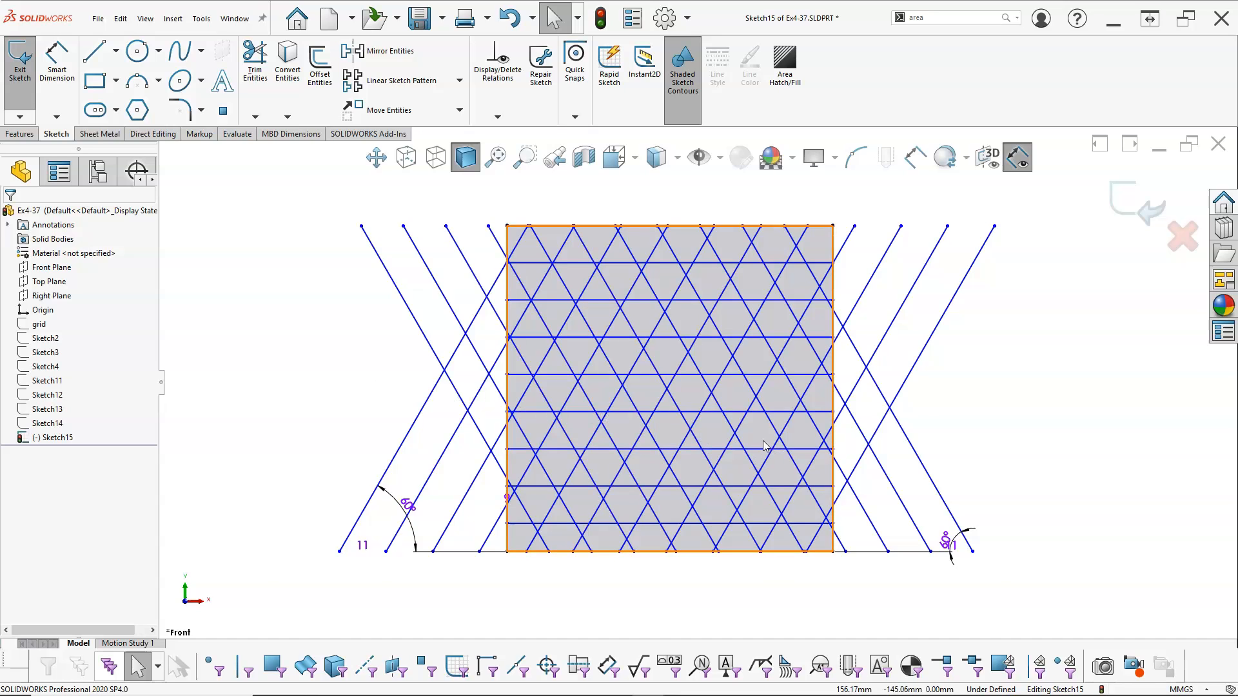
Widen the spacing of the horizontal line pattern by shifting the line just above the square's centre slightly upward
scroll(696, 407, down, 2)
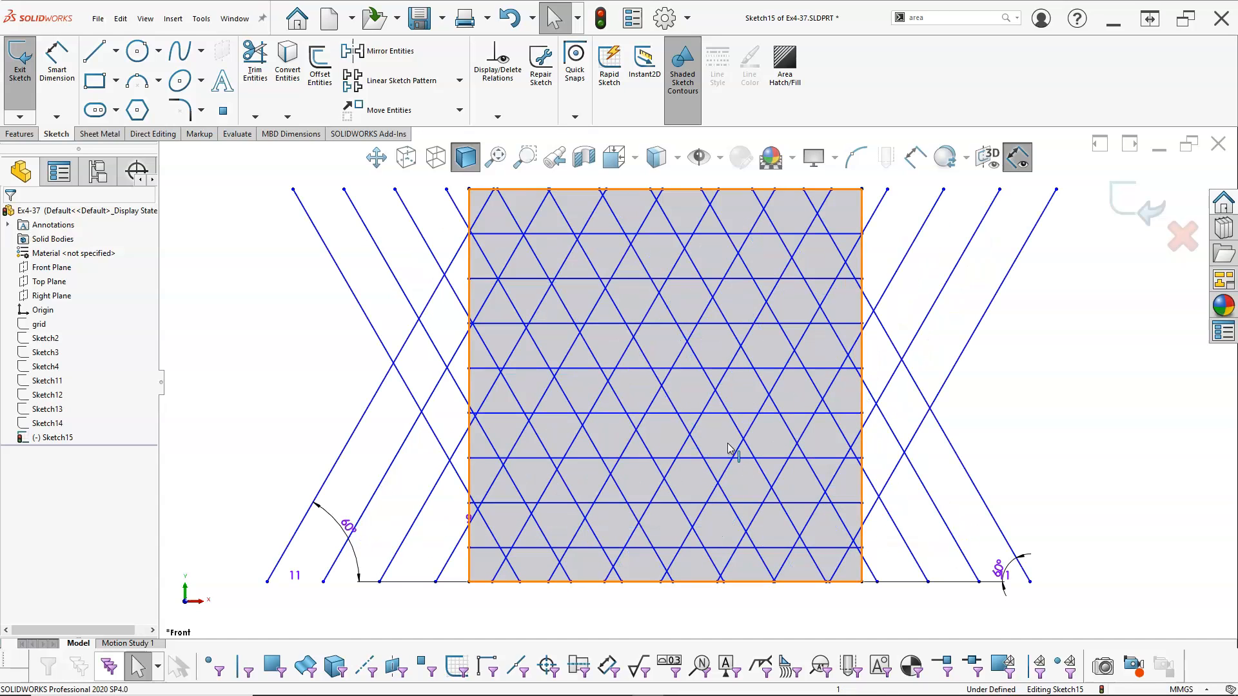
click(675, 361)
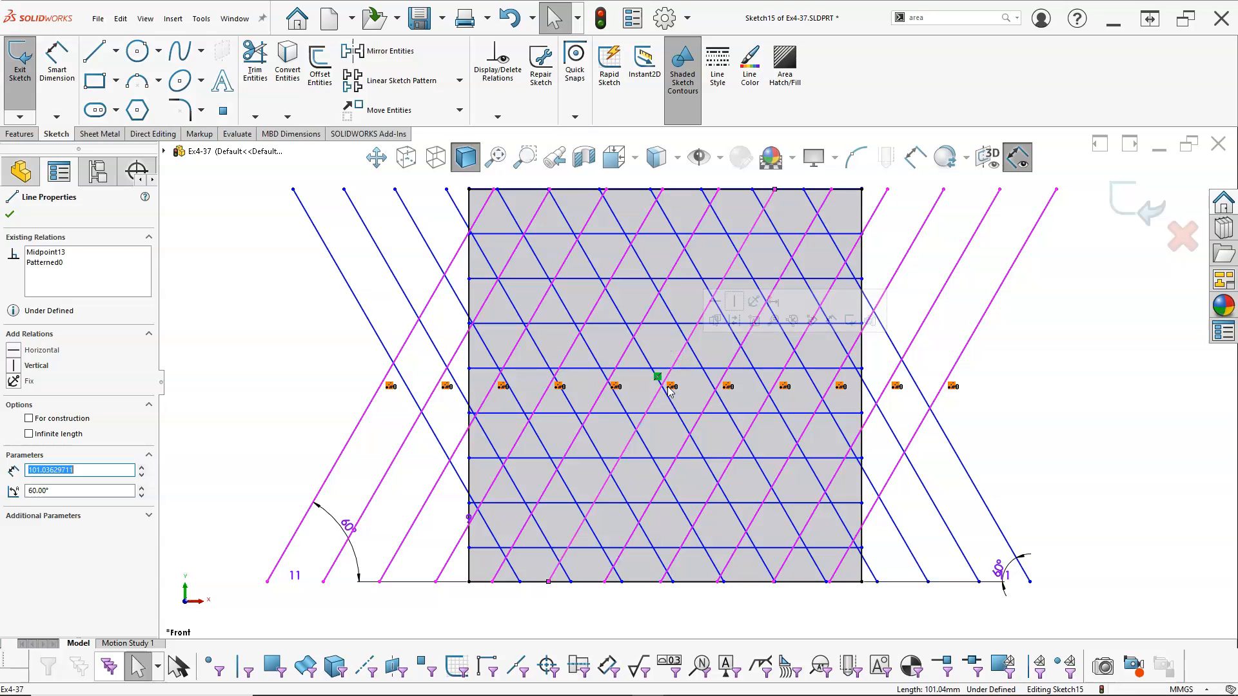
drag(686, 368, 684, 361)
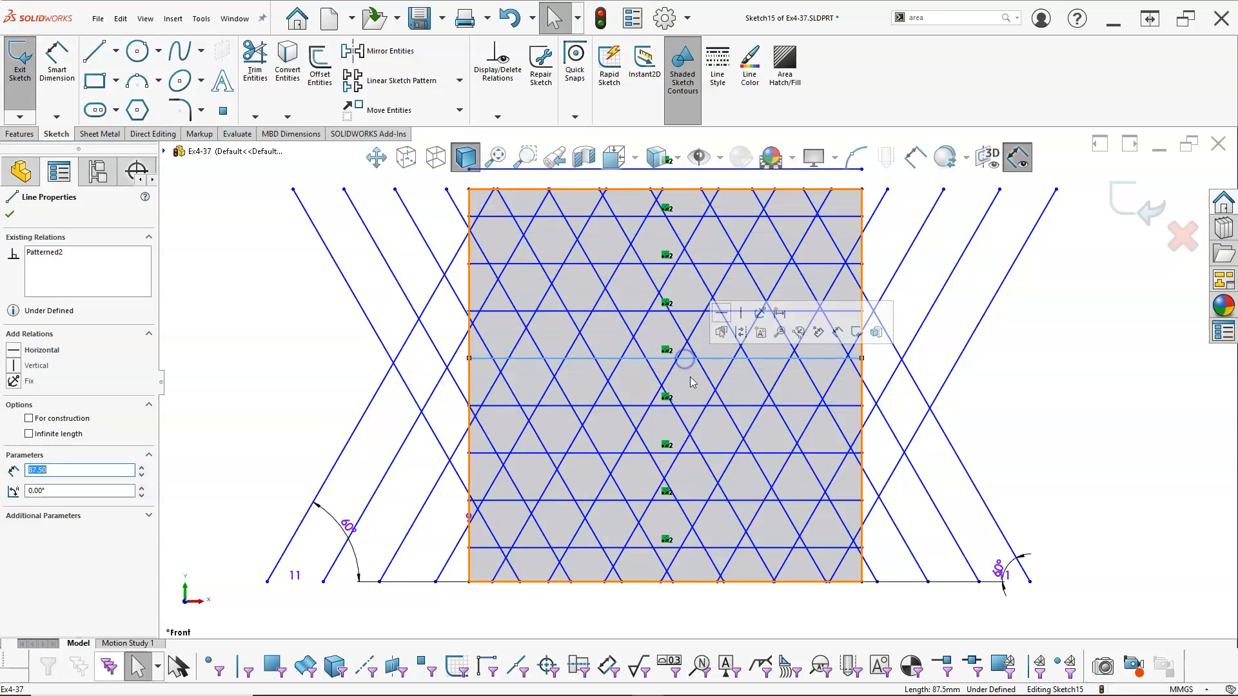
mouse_move(1056, 189)
mouse_down()
mouse_move(1081, 196)
mouse_move(1074, 189)
mouse_up()
click(1068, 342)
key(f)
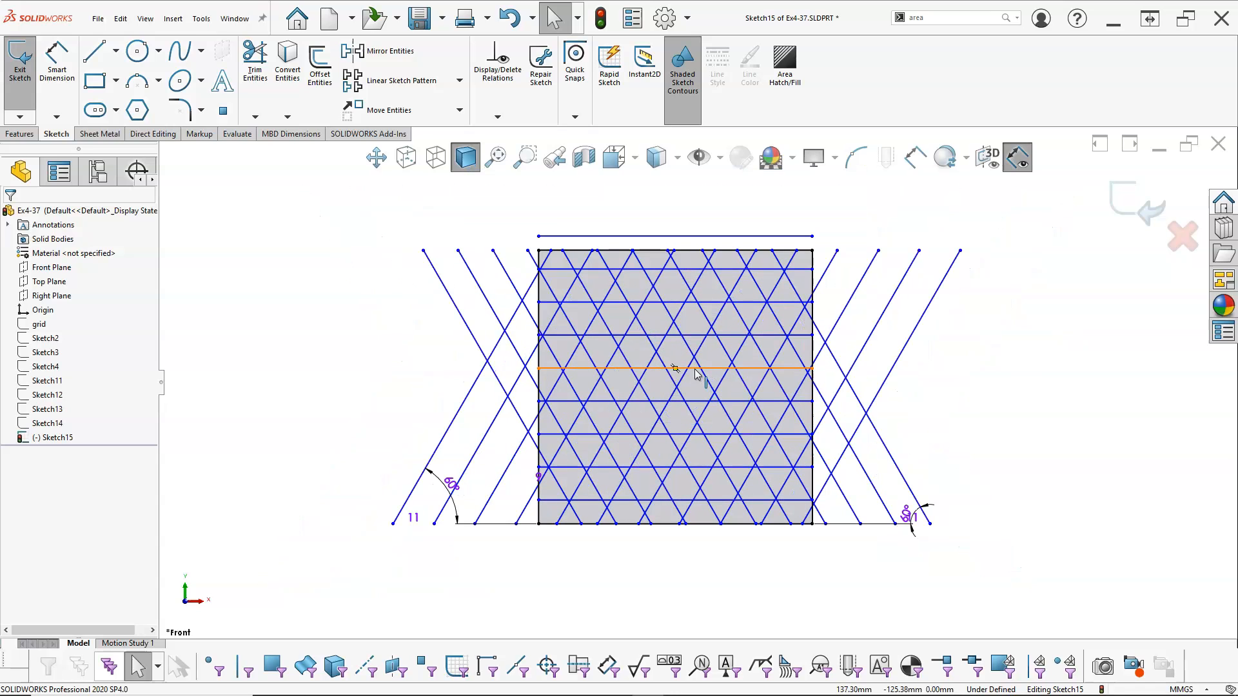
Place a single sketch point in open space near the centre of the square
scroll(674, 475, down, 1)
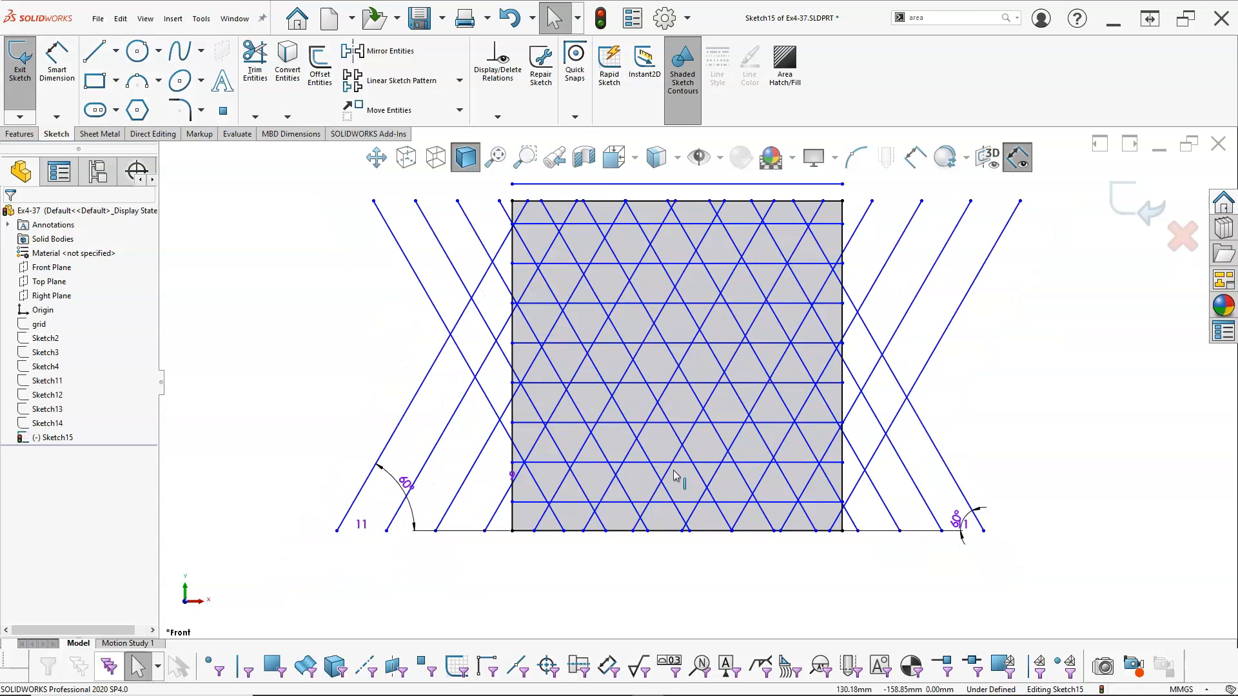
scroll(672, 473, down, 1)
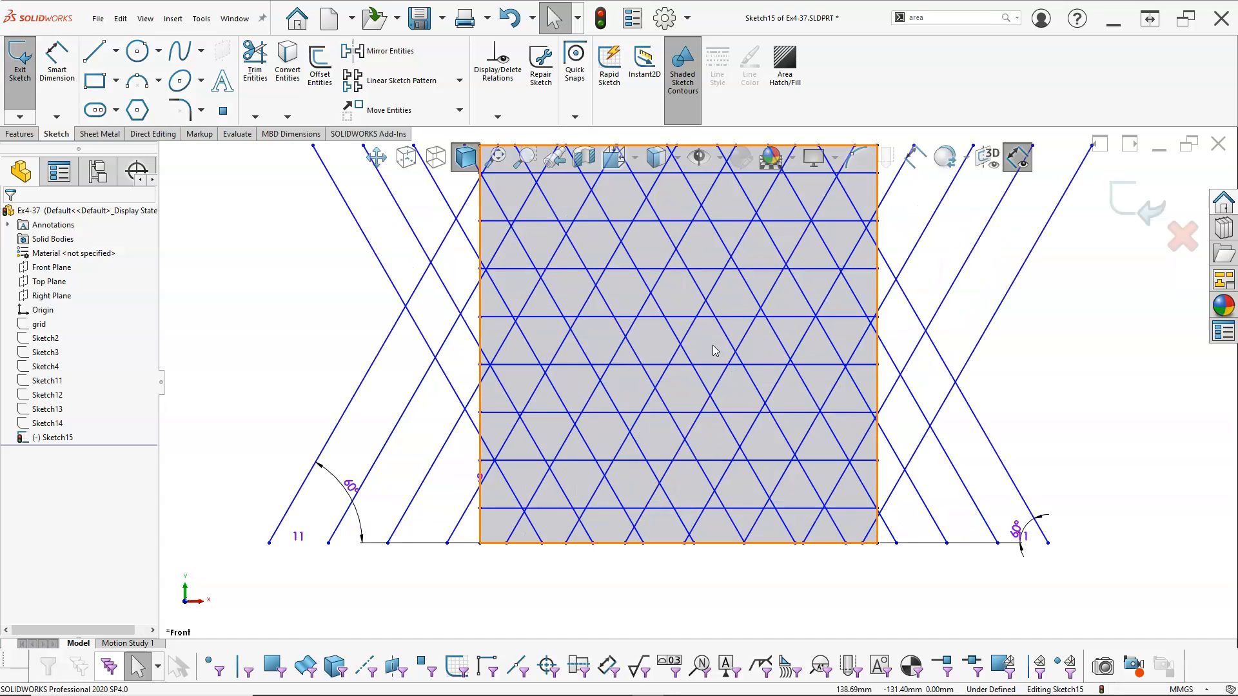
click(623, 340)
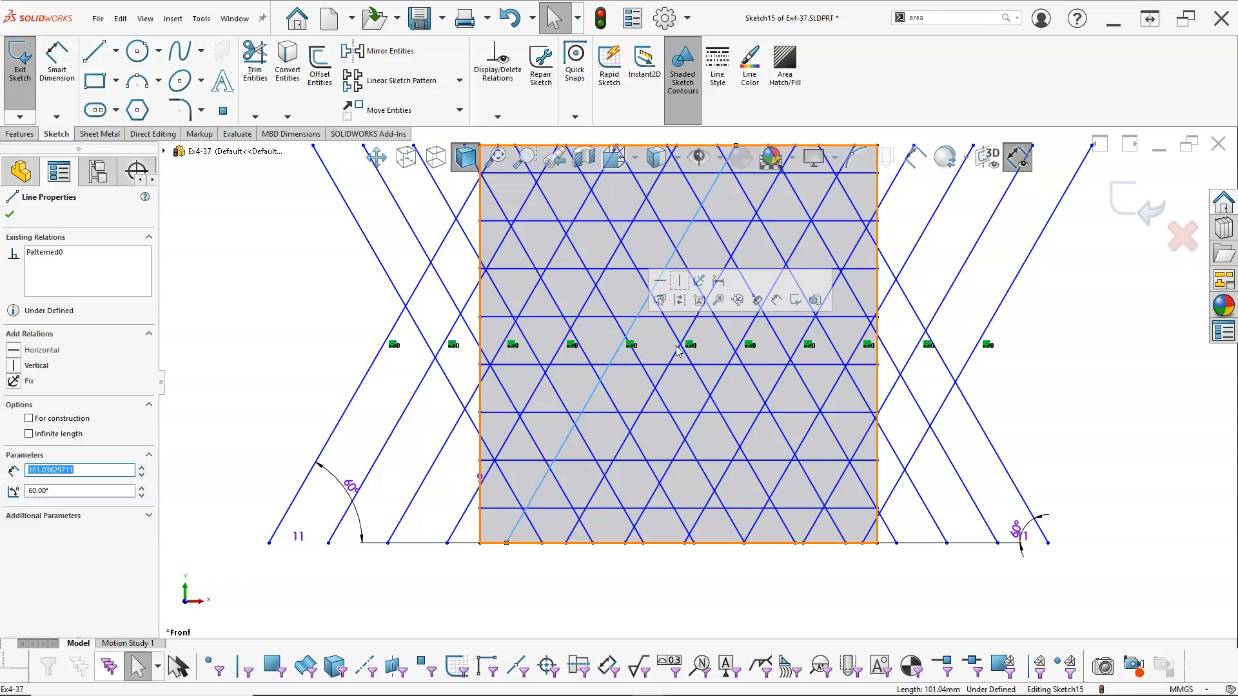
click(696, 396)
scroll(700, 392, up, 2)
scroll(705, 350, down, 2)
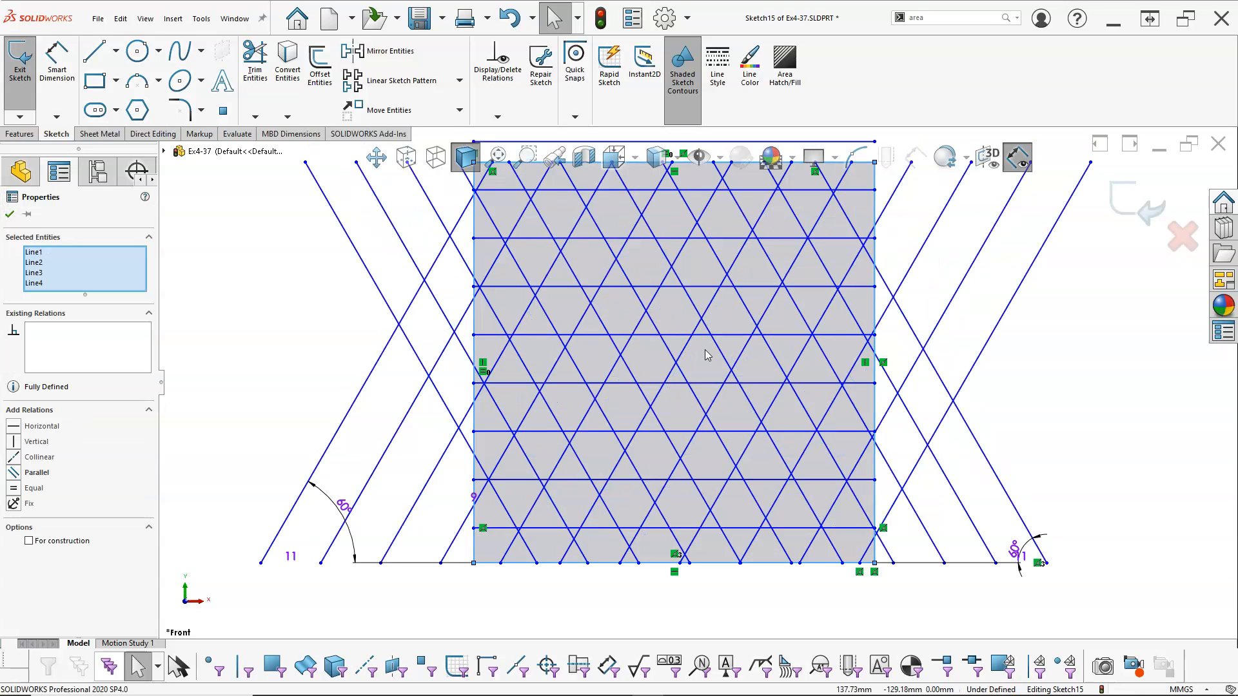
click(223, 110)
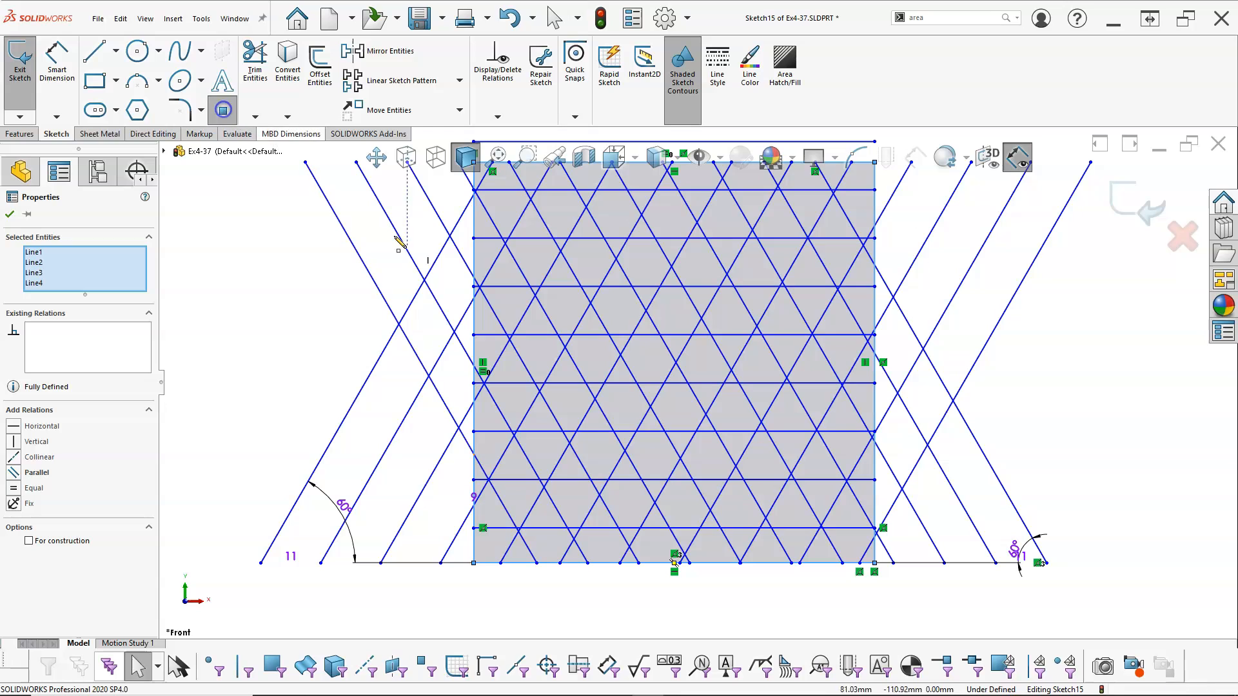
click(698, 359)
right_click(700, 359)
click(742, 388)
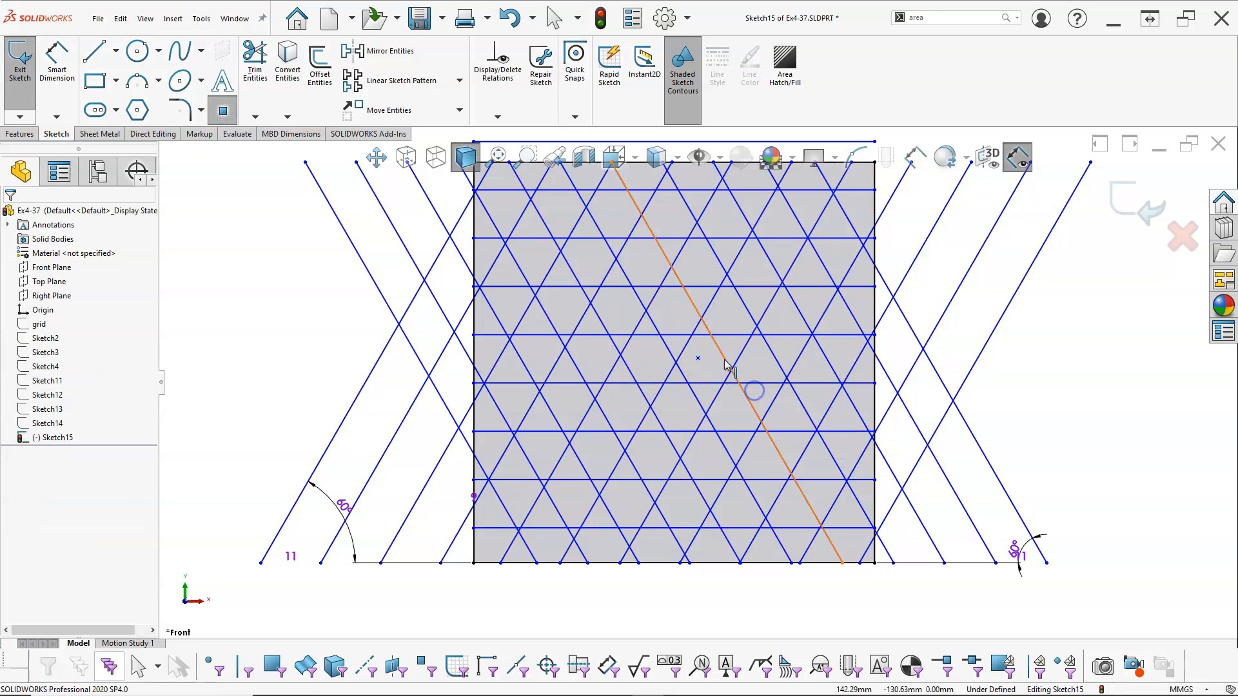
Align the sketch point with the midpoint of the square's right edge using a Horizontal relation
click(698, 359)
right_click(874, 363)
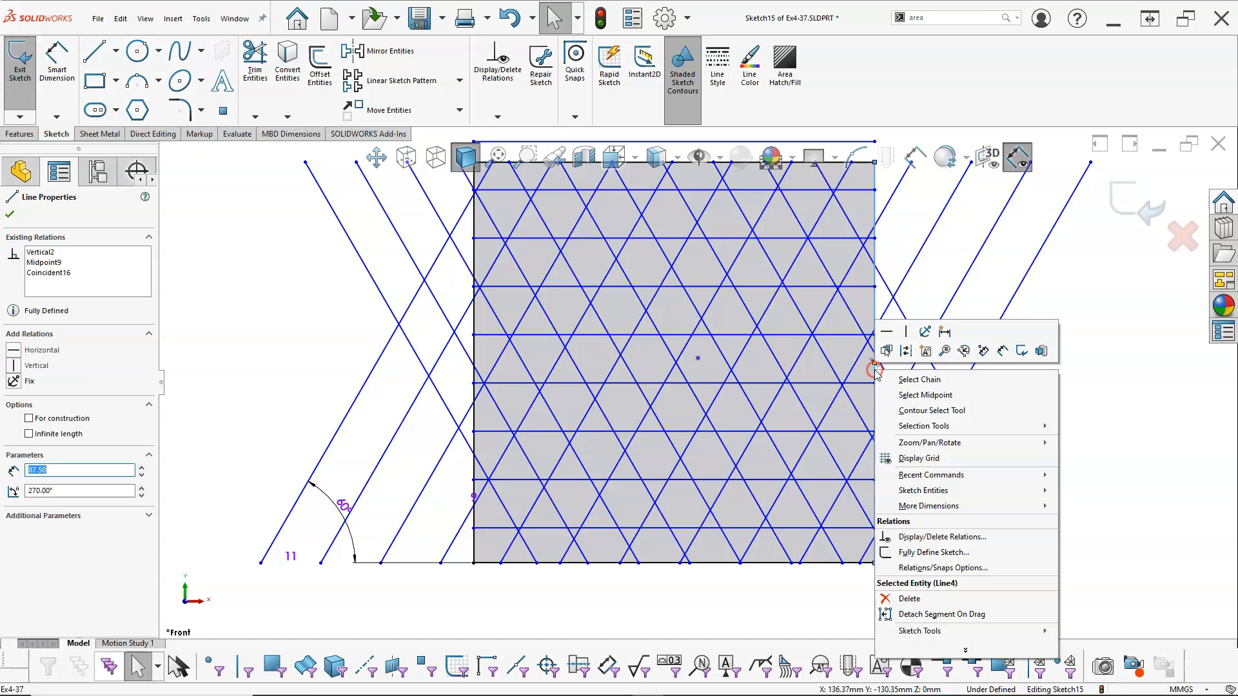
click(911, 394)
ctrl+click(698, 358)
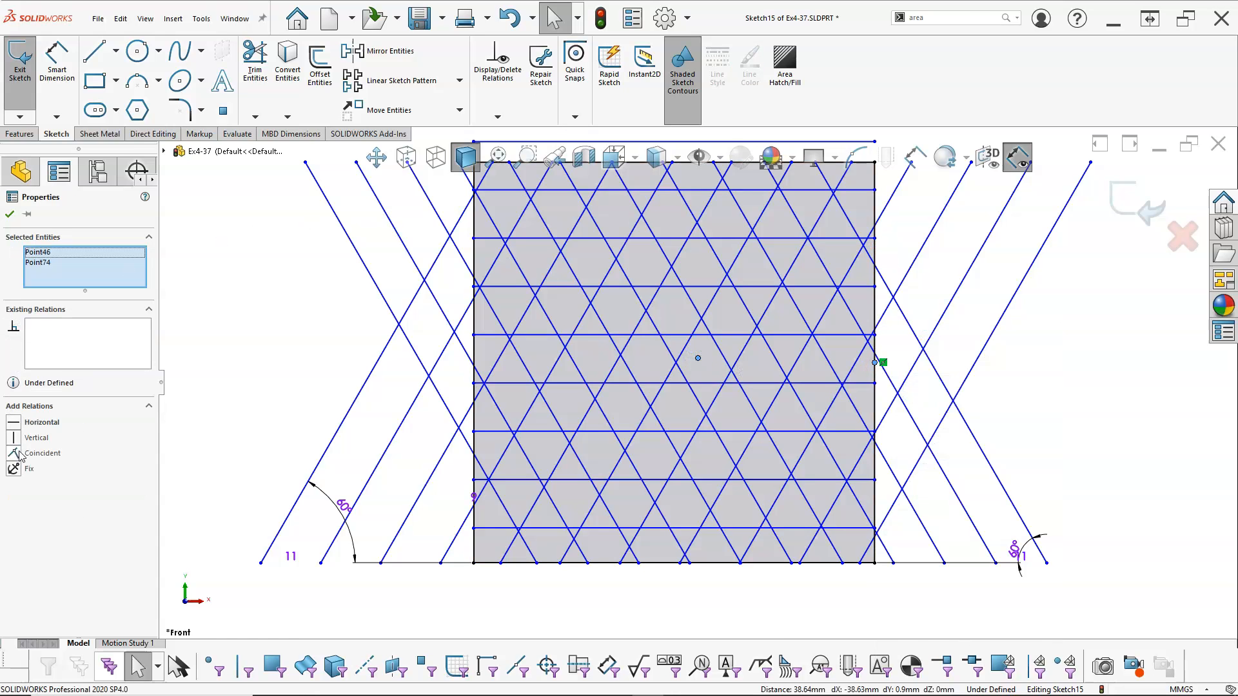
click(16, 424)
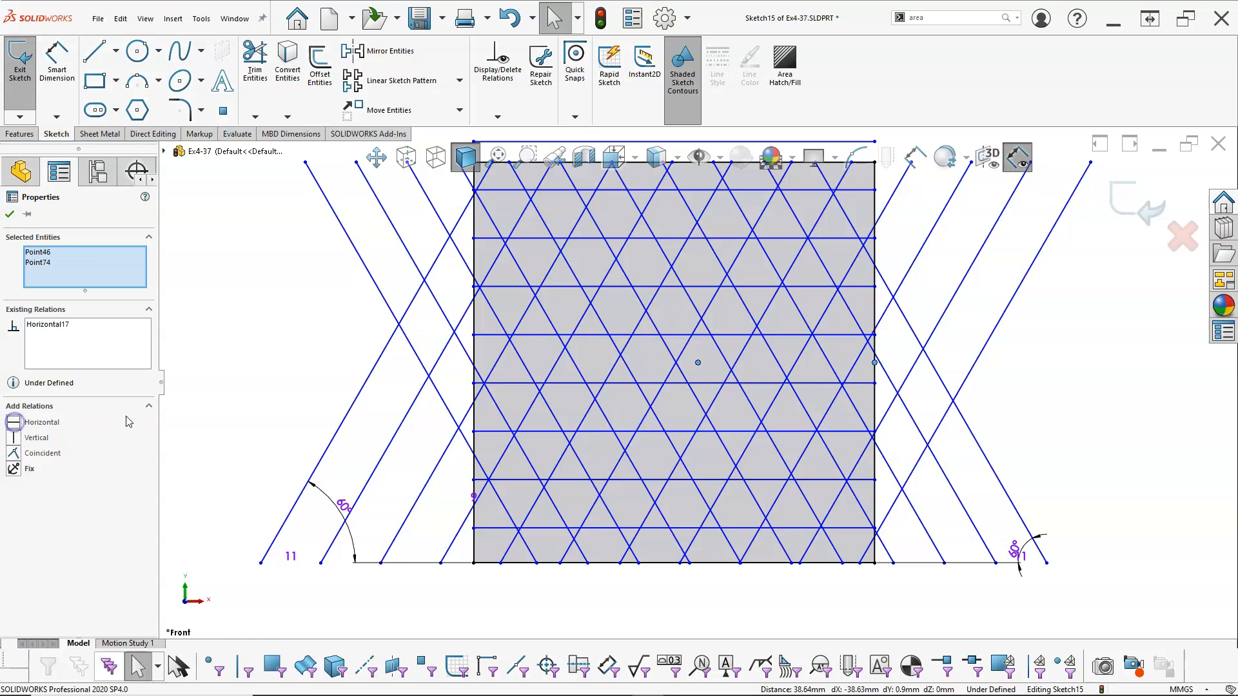
Align the sketch point with the midpoint of the square's bottom edge using a Vertical relation
right_click(663, 567)
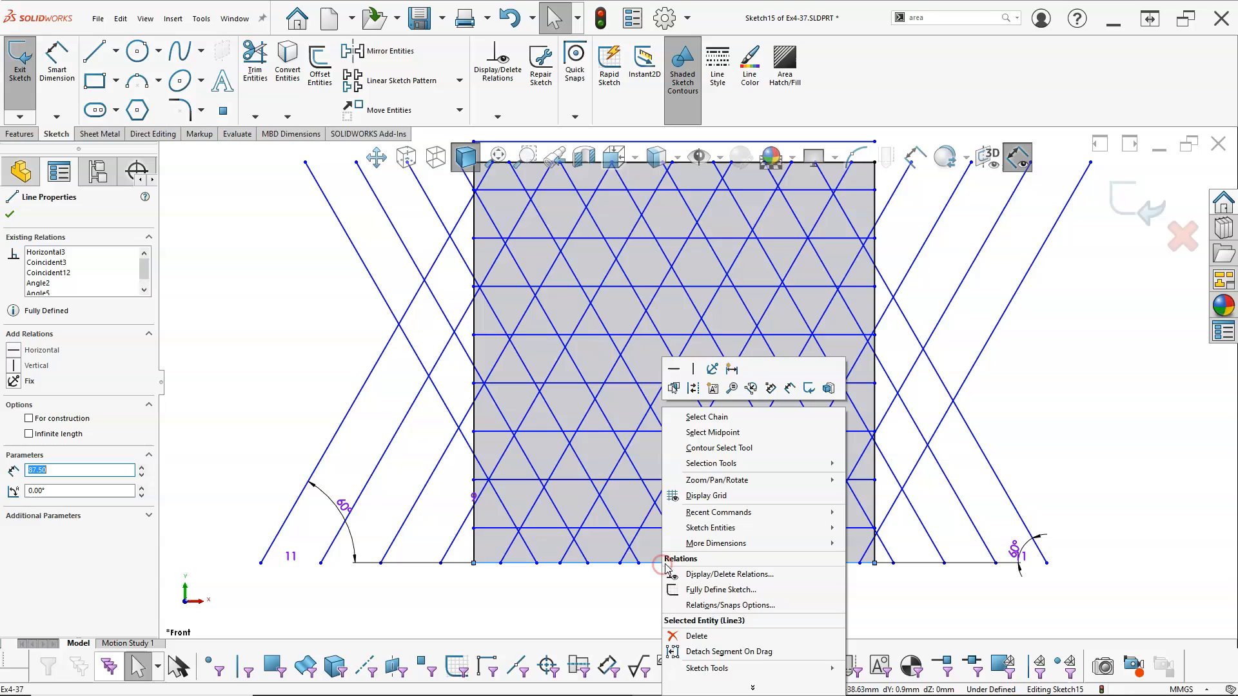
click(719, 437)
ctrl+click(698, 364)
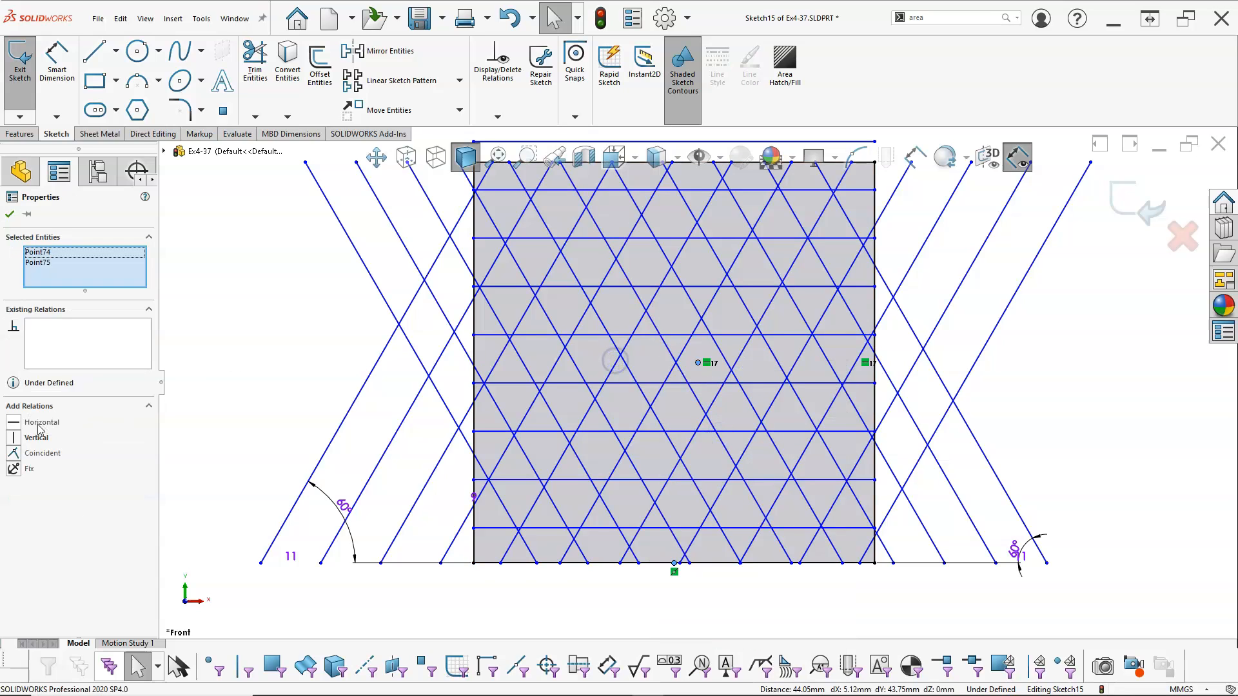
click(16, 439)
click(270, 381)
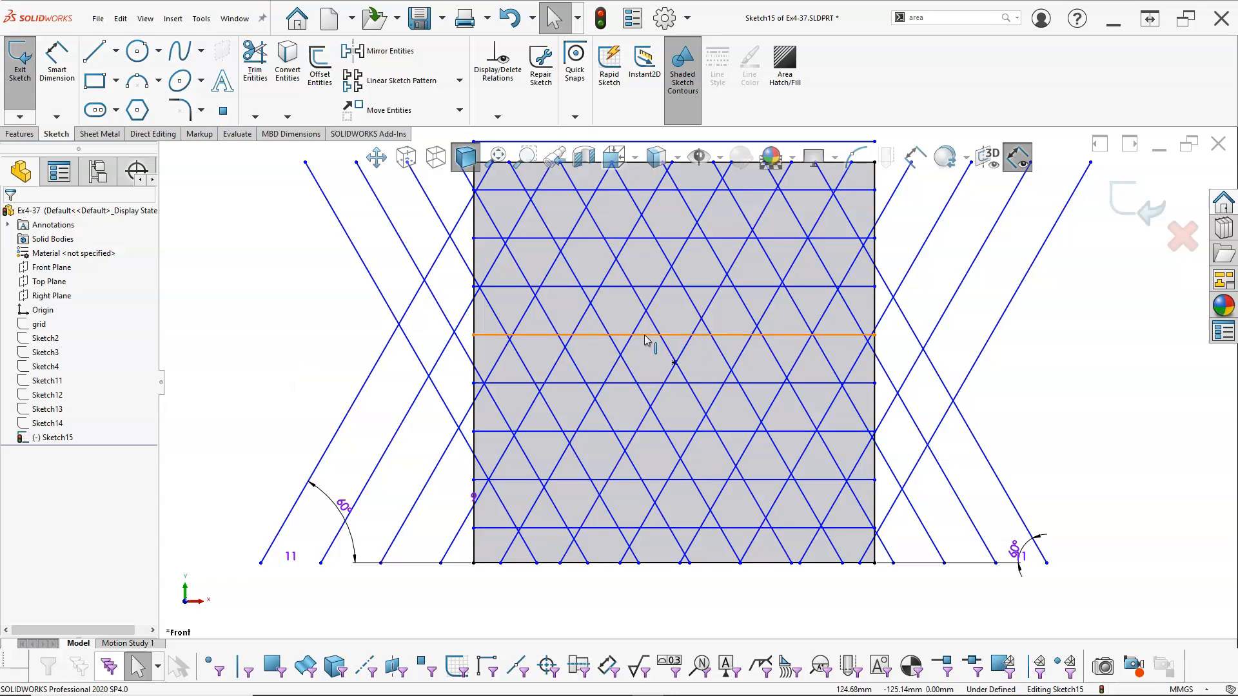
Move the left endpoint of the horizontal line just above centre slightly upward along the square's left edge
click(477, 321)
drag(477, 326, 477, 327)
click(342, 354)
right_click(341, 333)
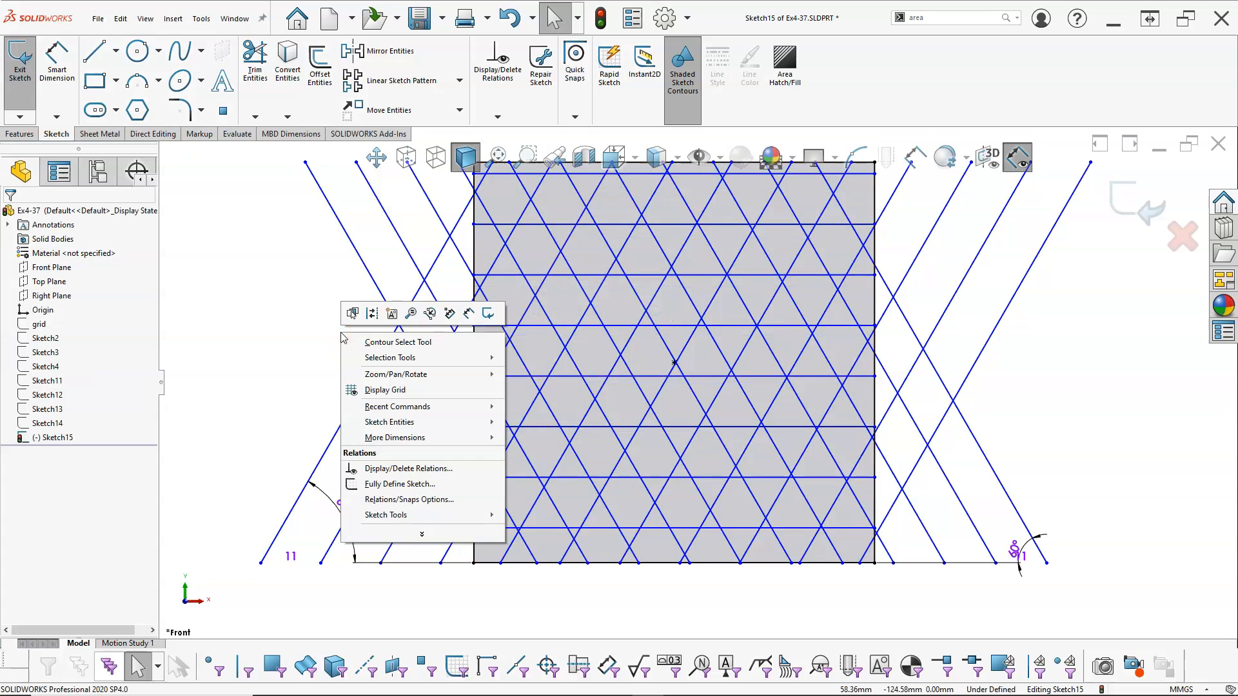
Place a sketch point at the intersection of two slanted lines just left of the square's centre point
click(223, 111)
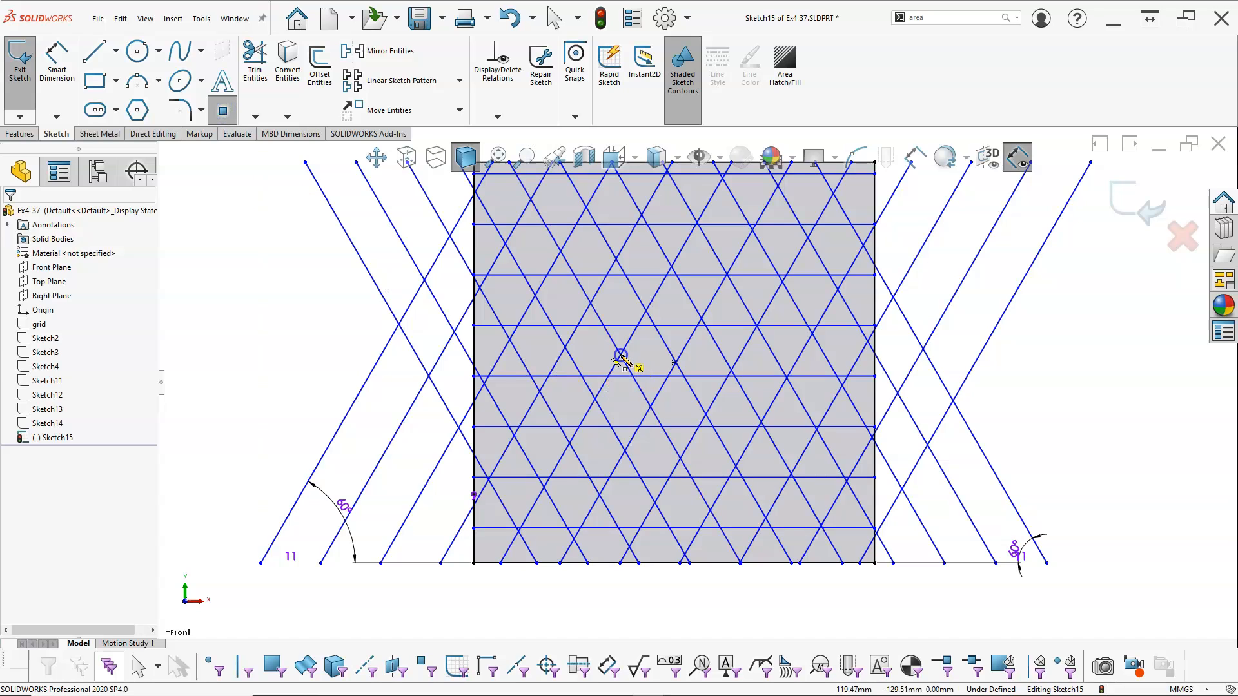
click(621, 355)
right_click(261, 313)
click(297, 330)
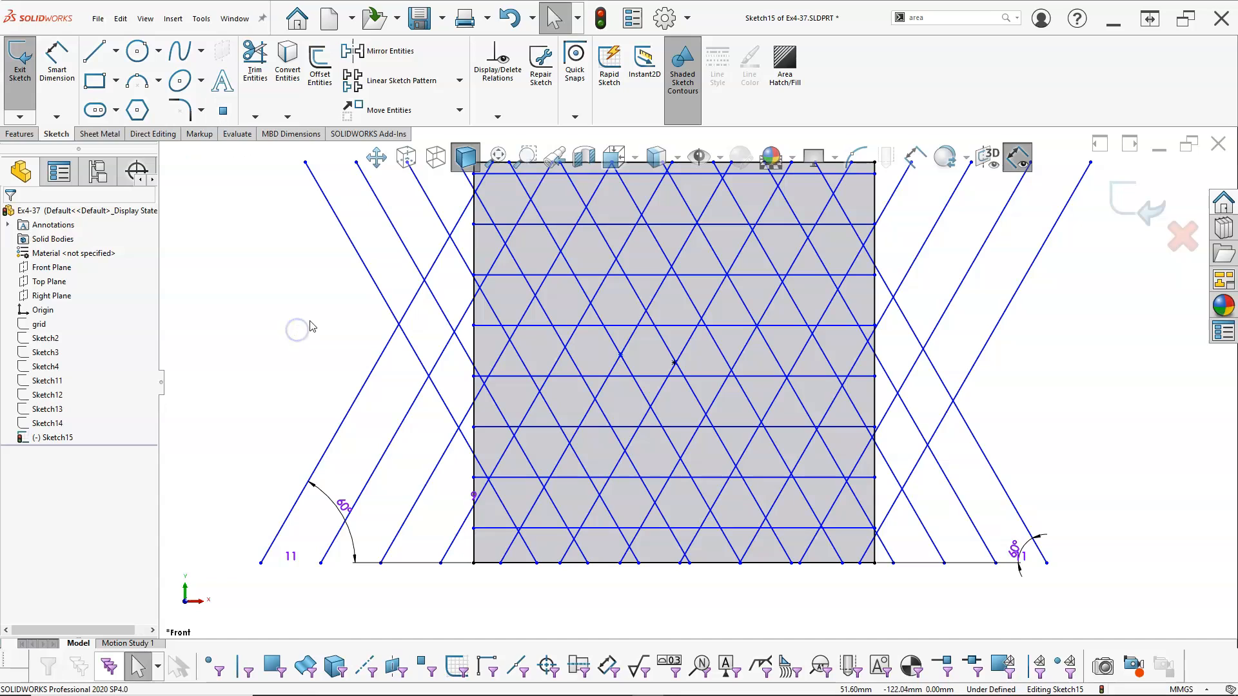
Align the slanted-line intersection point with the square's centre point using a Horizontal relation
click(620, 355)
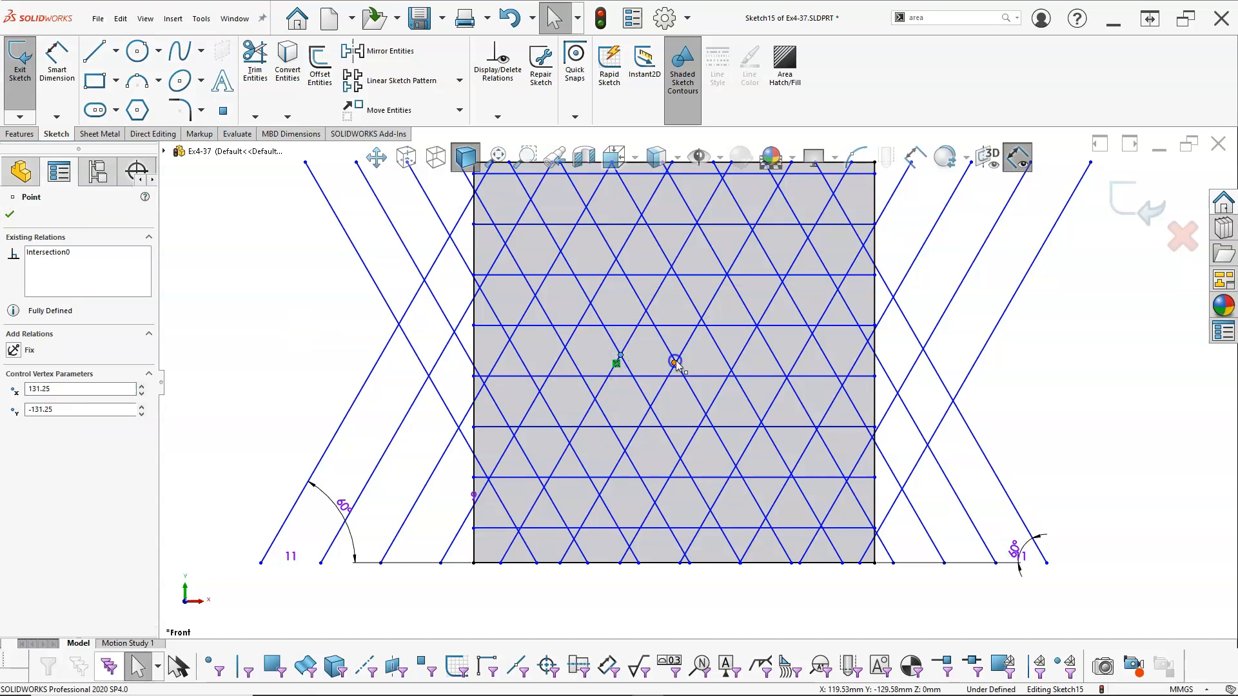
ctrl+click(674, 363)
click(712, 303)
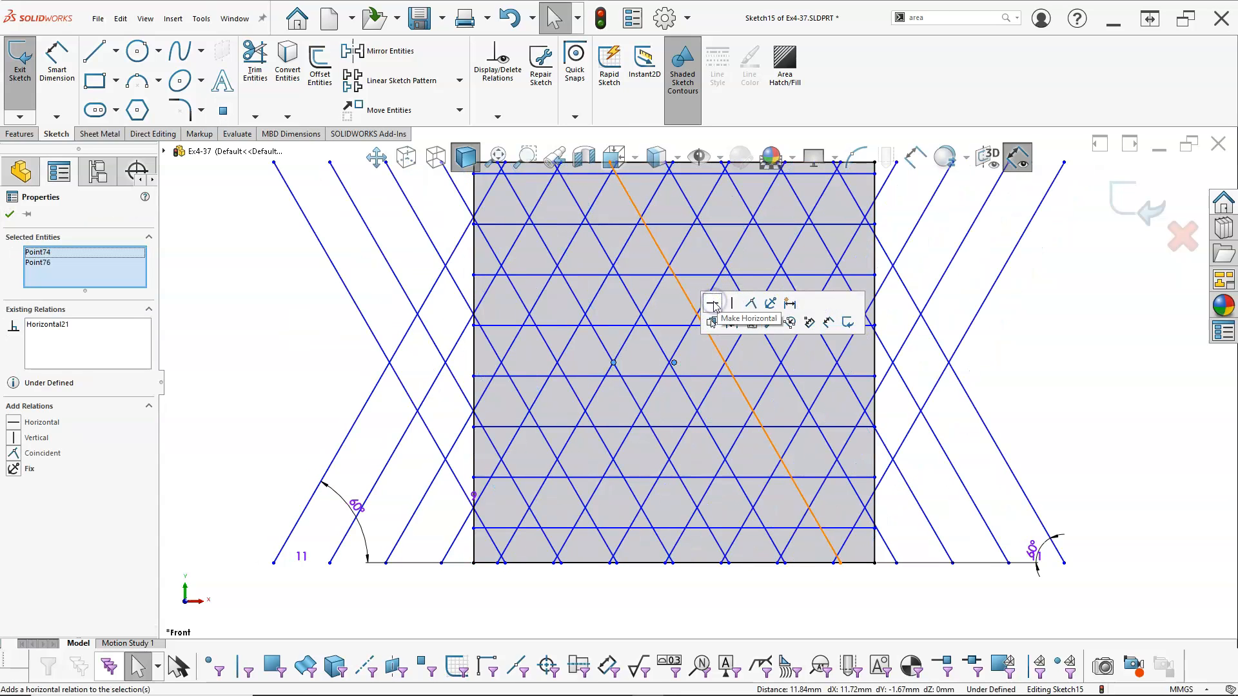
Make the square's centre point coincident with the right-leaning line running closest to it
scroll(679, 384, down, 2)
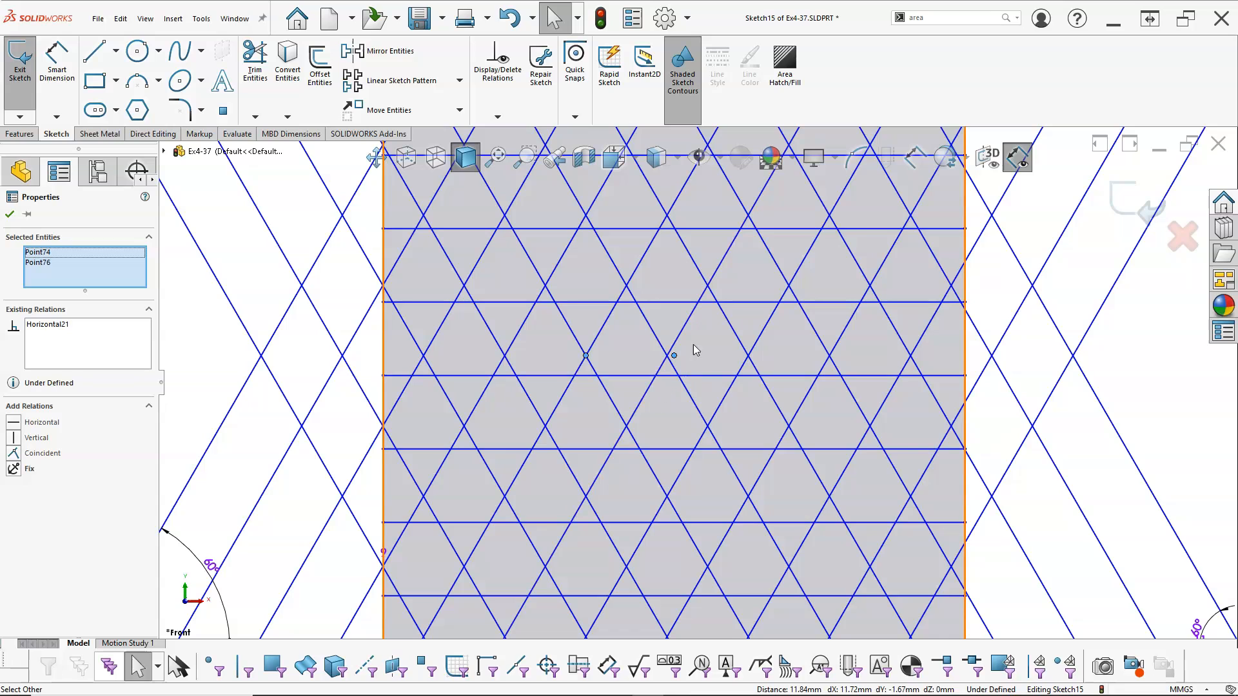
click(718, 270)
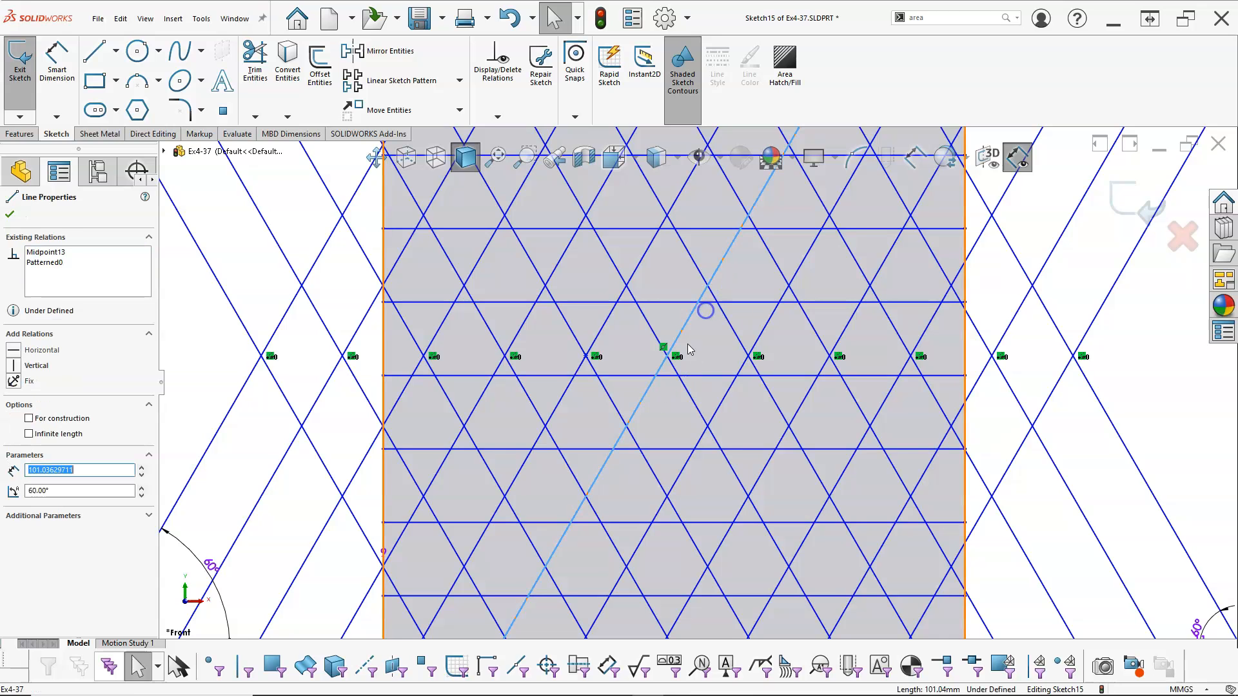
click(680, 379)
click(672, 391)
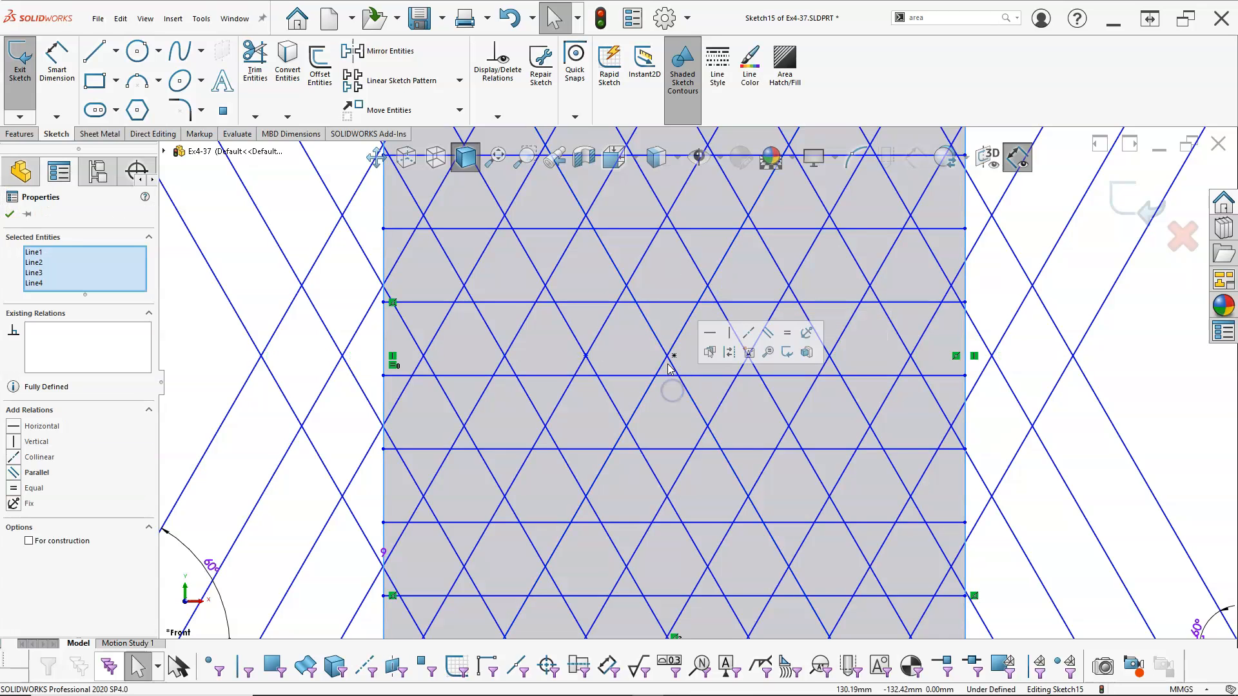
click(675, 356)
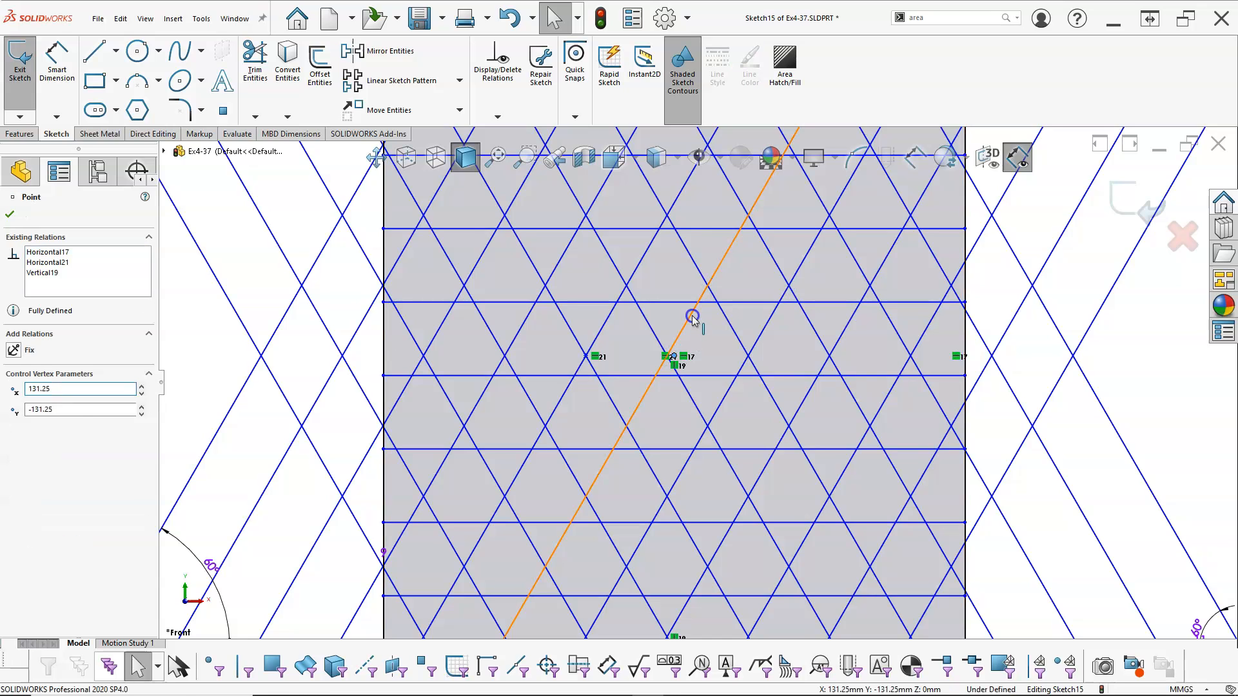
ctrl+click(692, 317)
click(749, 259)
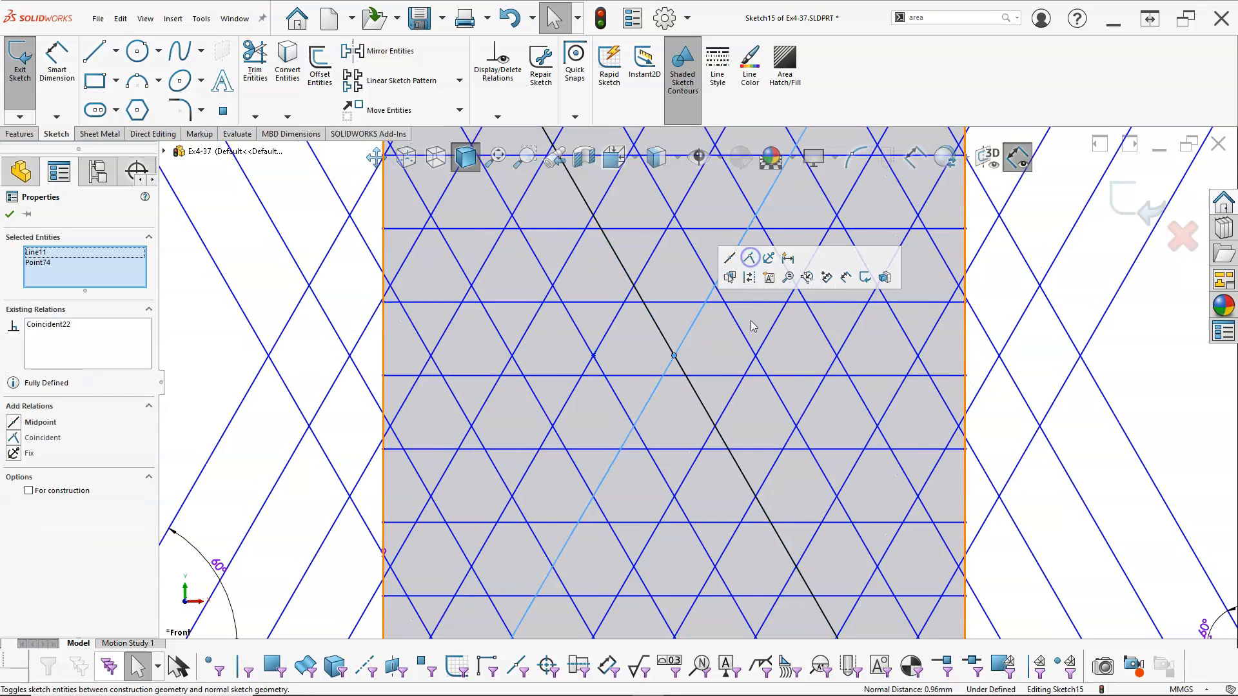
click(684, 404)
Move the left endpoint of the horizontal line just below centre downward along the square's left edge
scroll(686, 404, up, 1)
scroll(687, 408, up, 2)
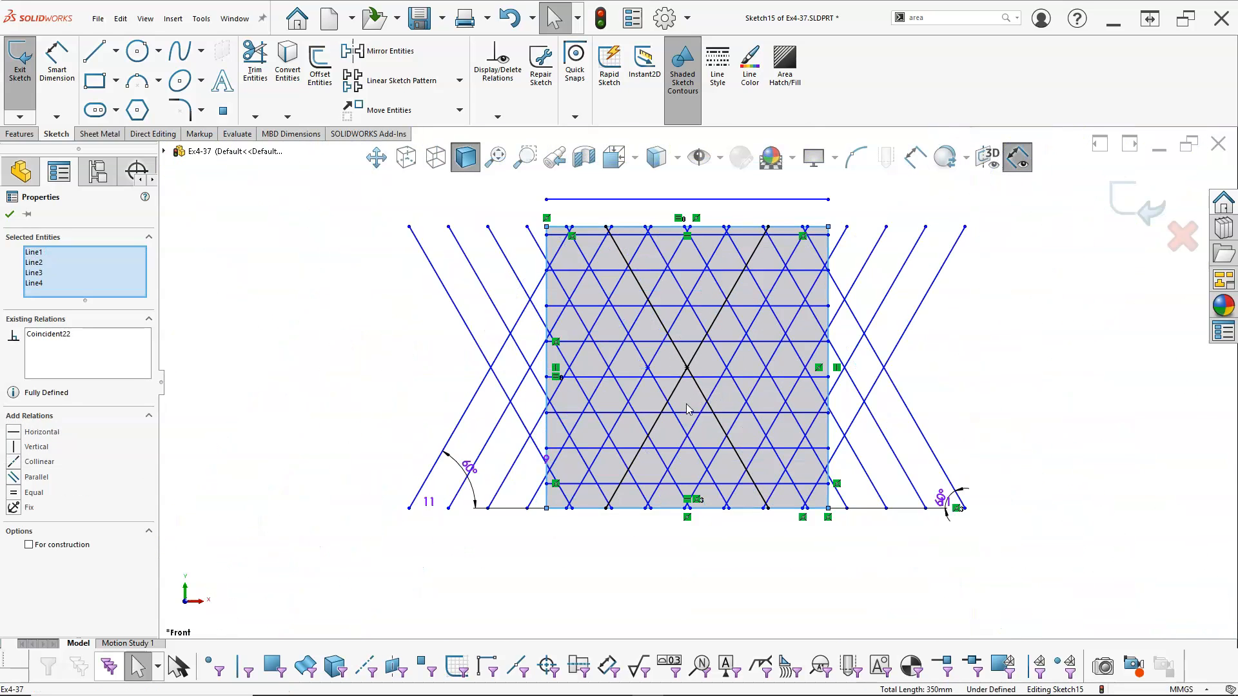
scroll(702, 386, down, 1)
scroll(702, 386, down, 1)
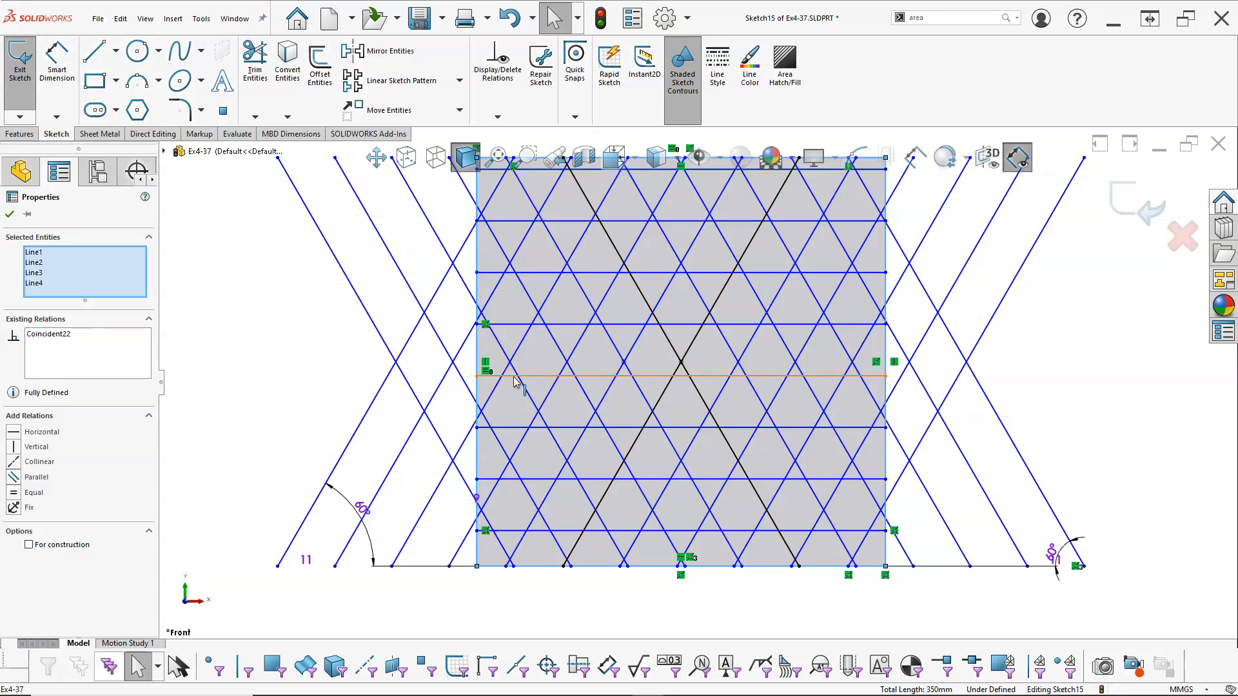
drag(475, 375, 476, 390)
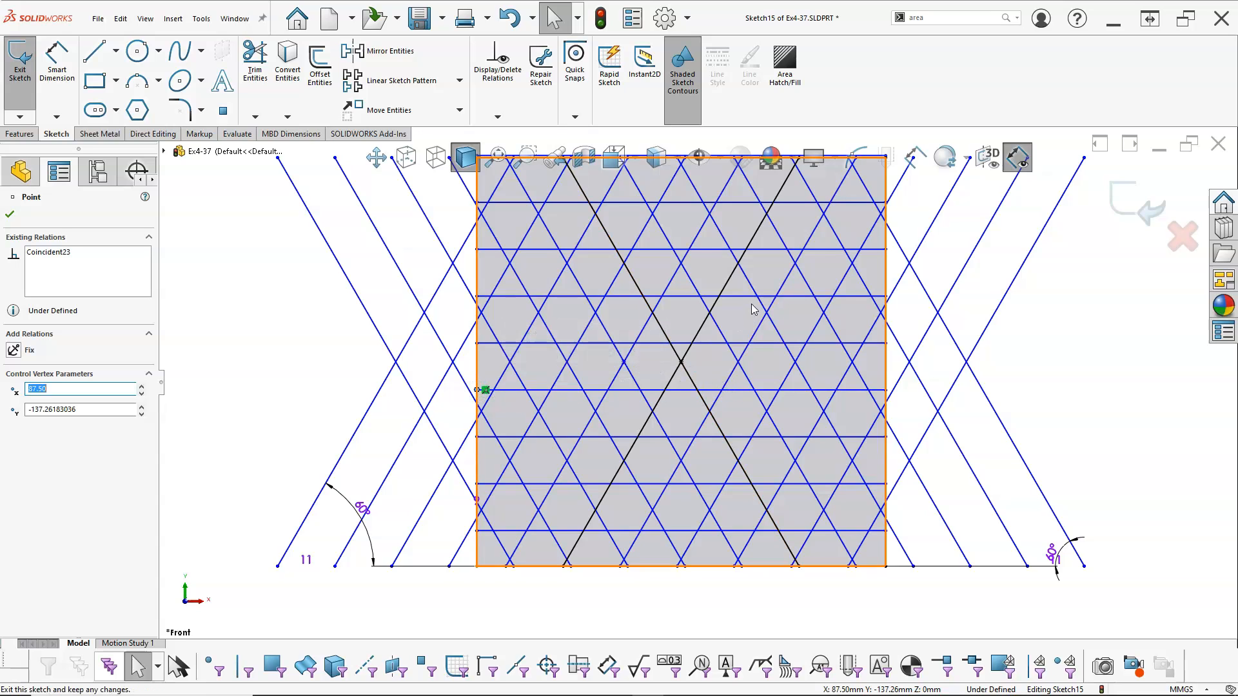
key(f)
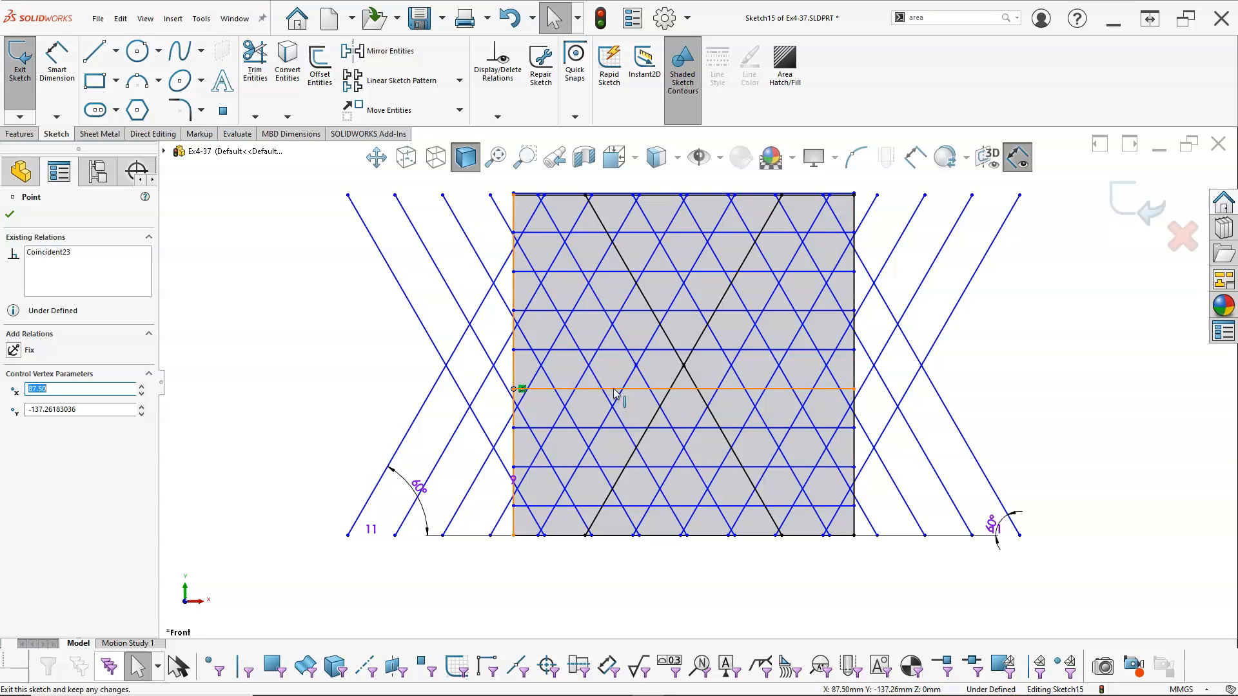
Make the horizontal line just below centre coincident with the slanted-line intersection point left of the centre
click(634, 390)
ctrl+click(636, 365)
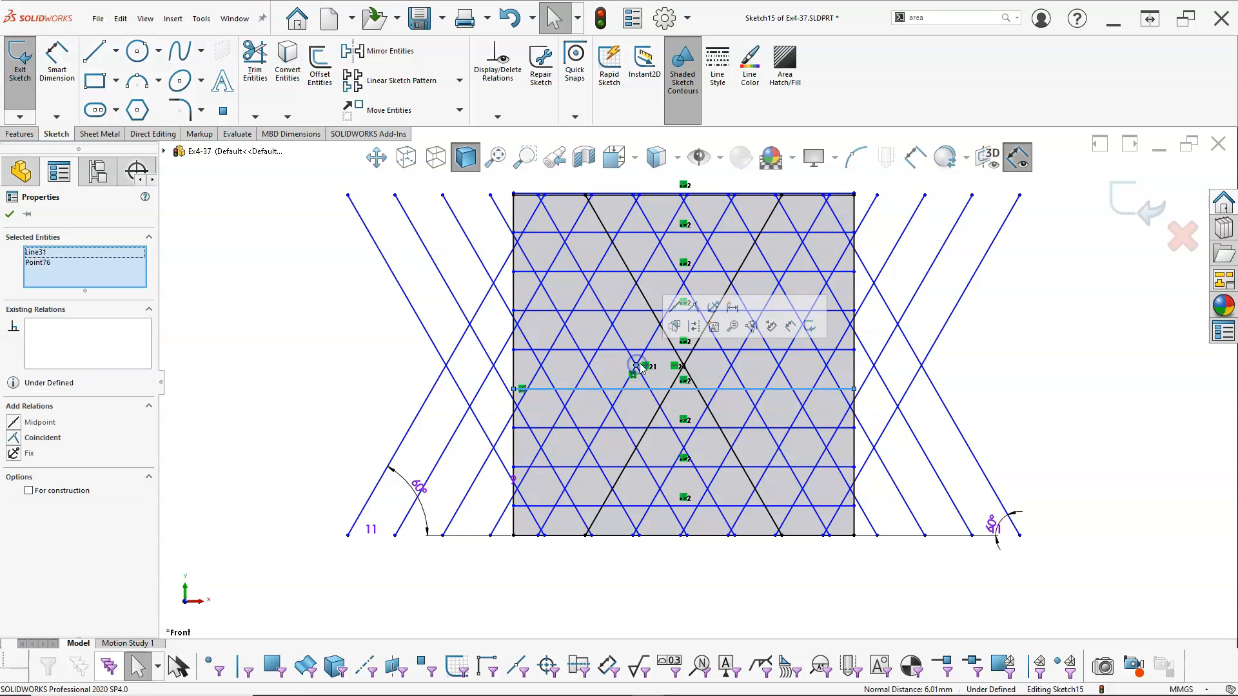
click(675, 325)
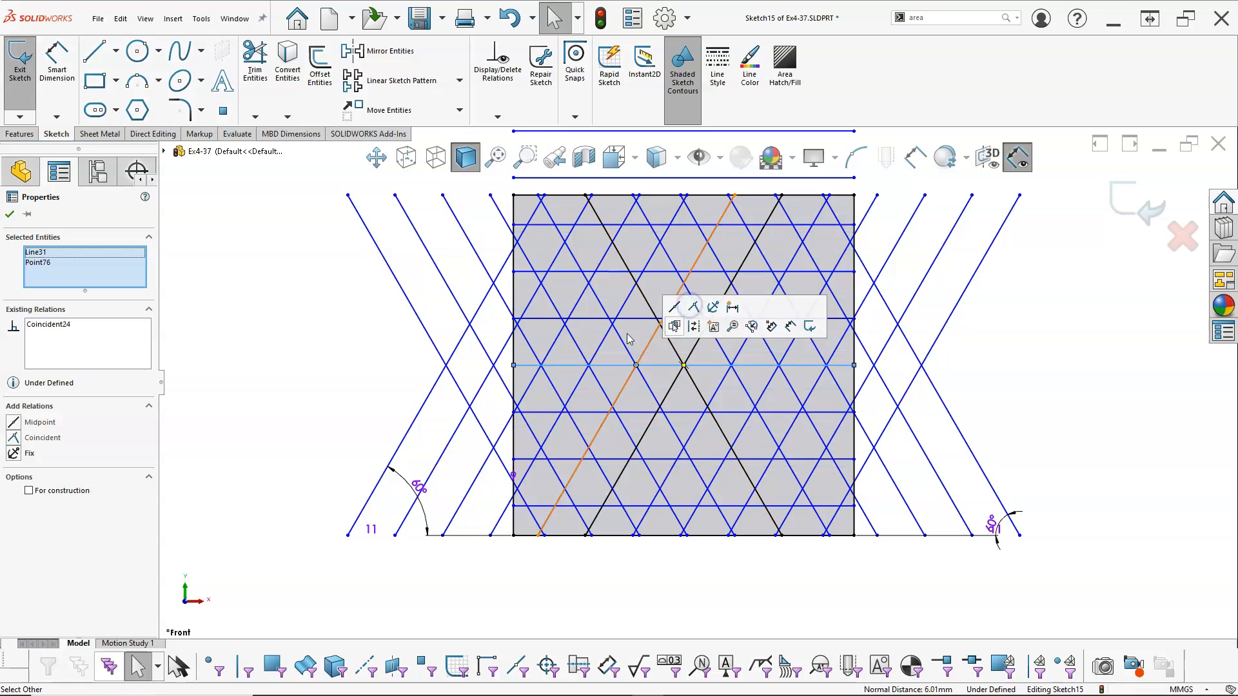
click(251, 368)
scroll(697, 424, down, 1)
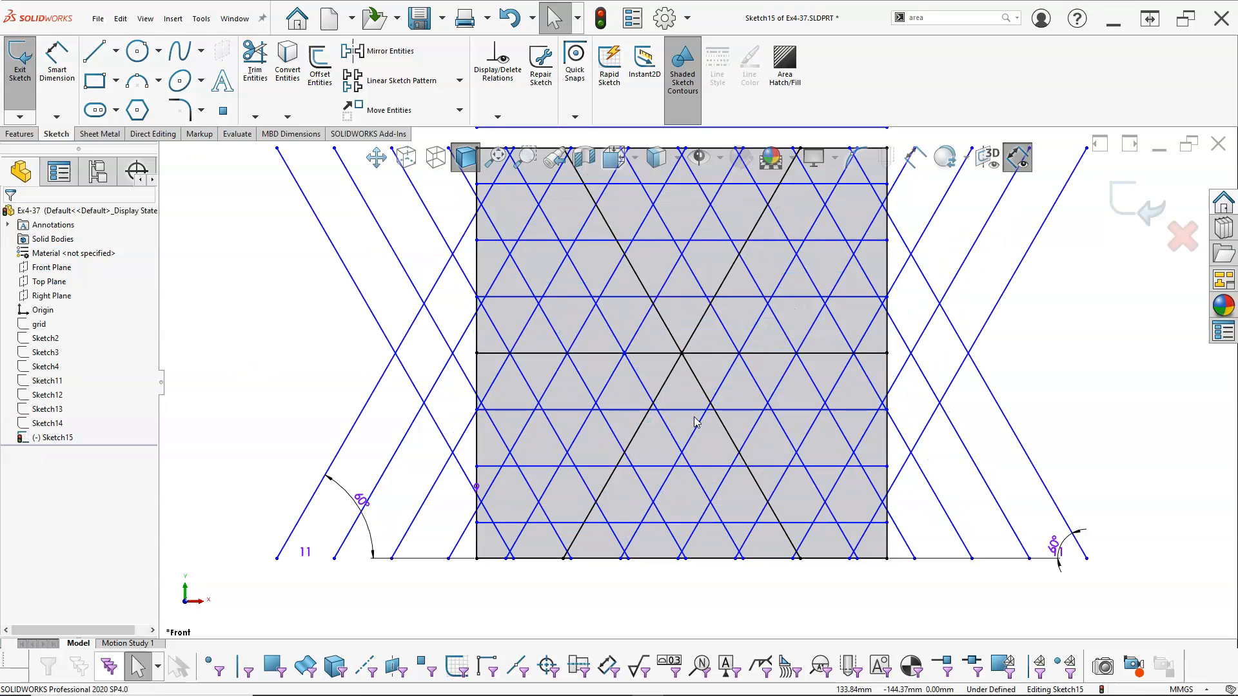
scroll(669, 312, down, 2)
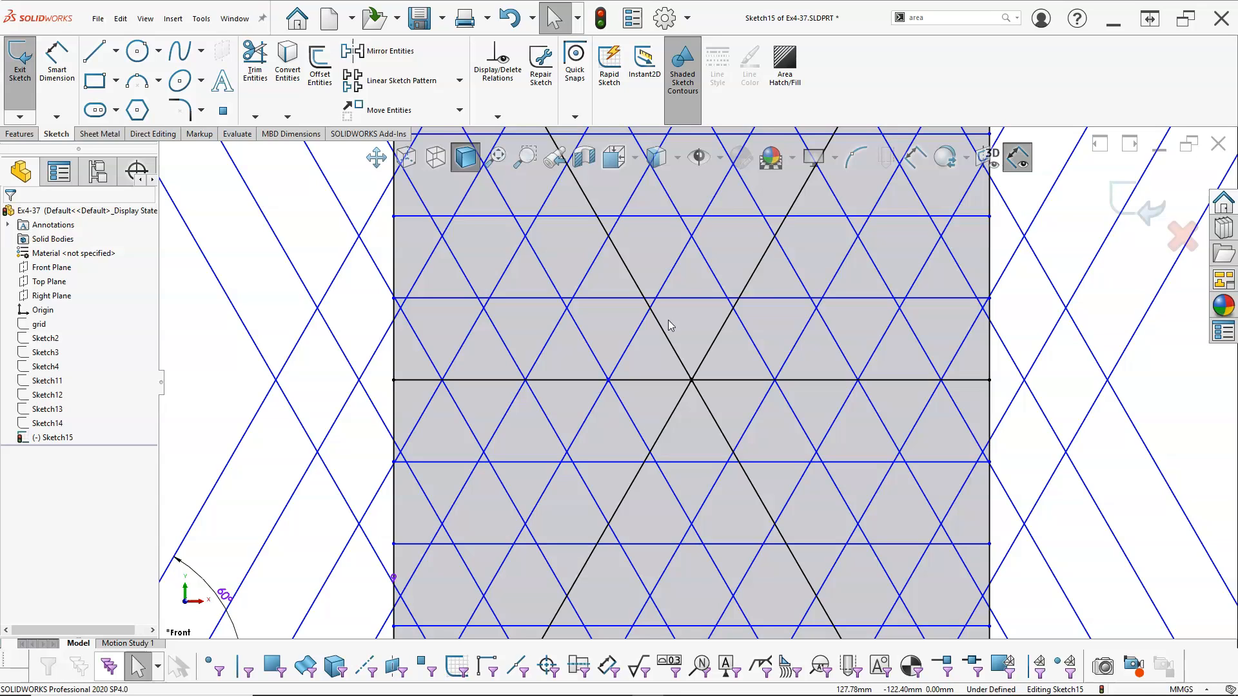
key(f)
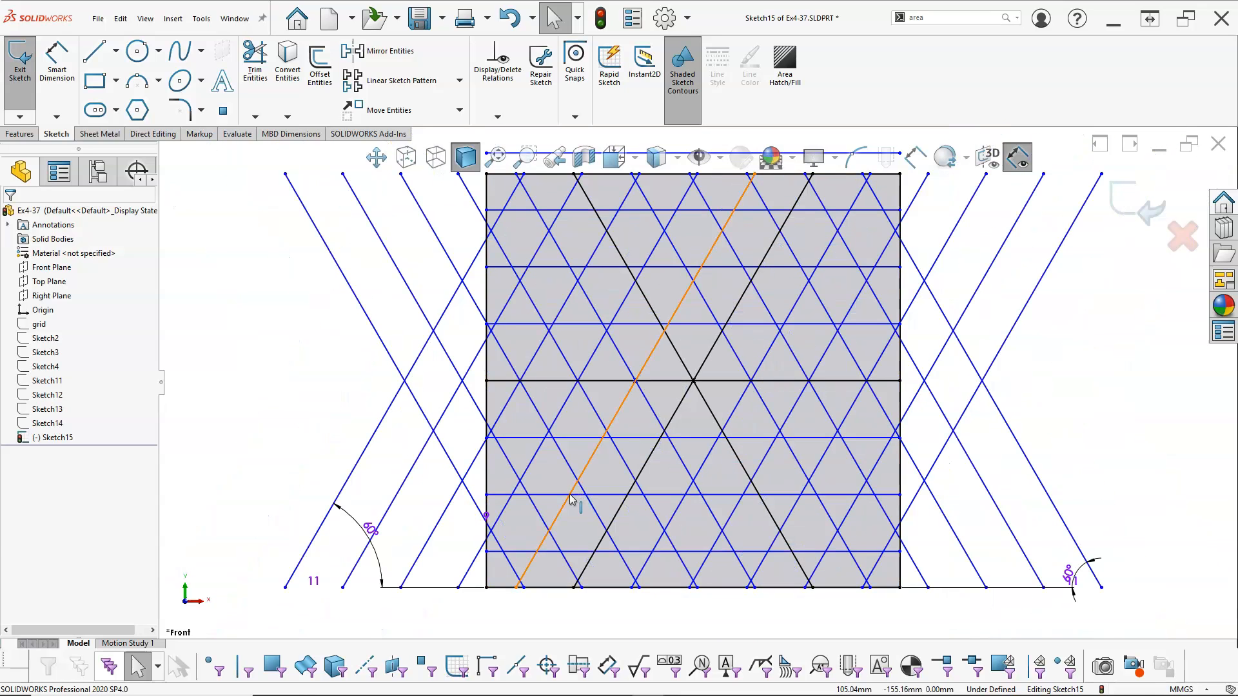
Add a horizontal dimension between the slanted-line intersection point left of centre and the square's centre point
click(51, 65)
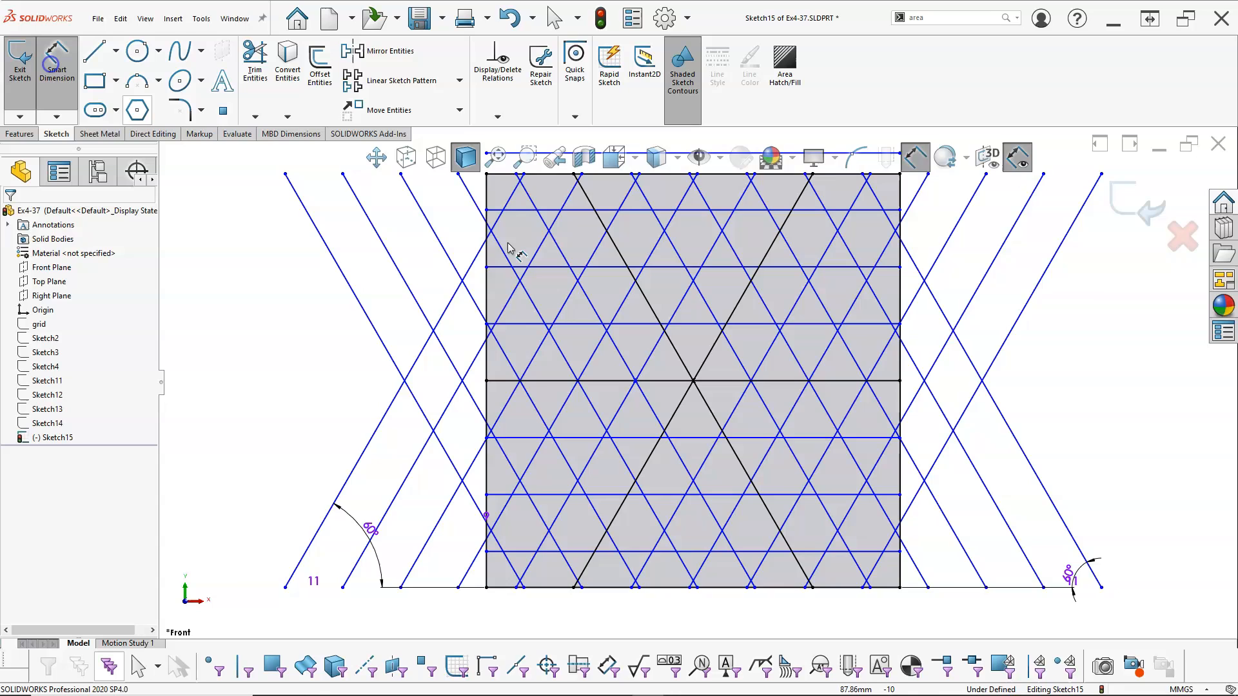
scroll(641, 397, down, 2)
click(654, 365)
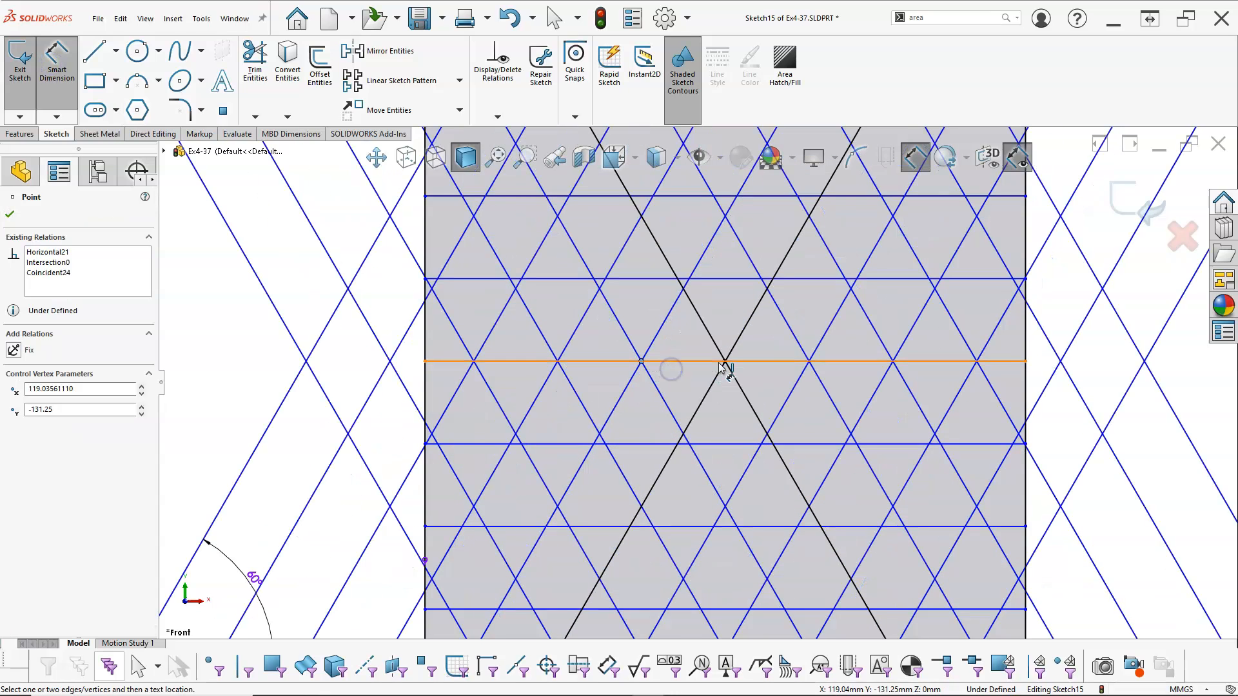
click(724, 361)
click(686, 234)
Try a value of 125 mm for the new horizontal dimension and undo it
text(125)
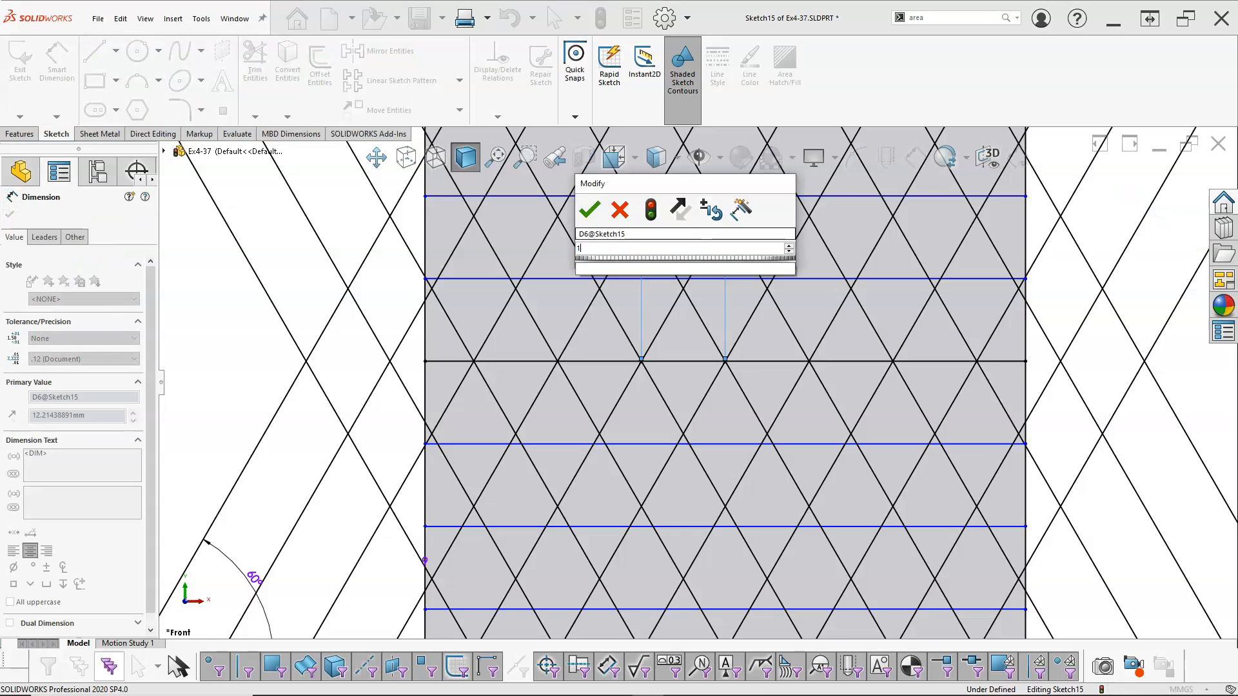
key(Return)
scroll(692, 258, up, 5)
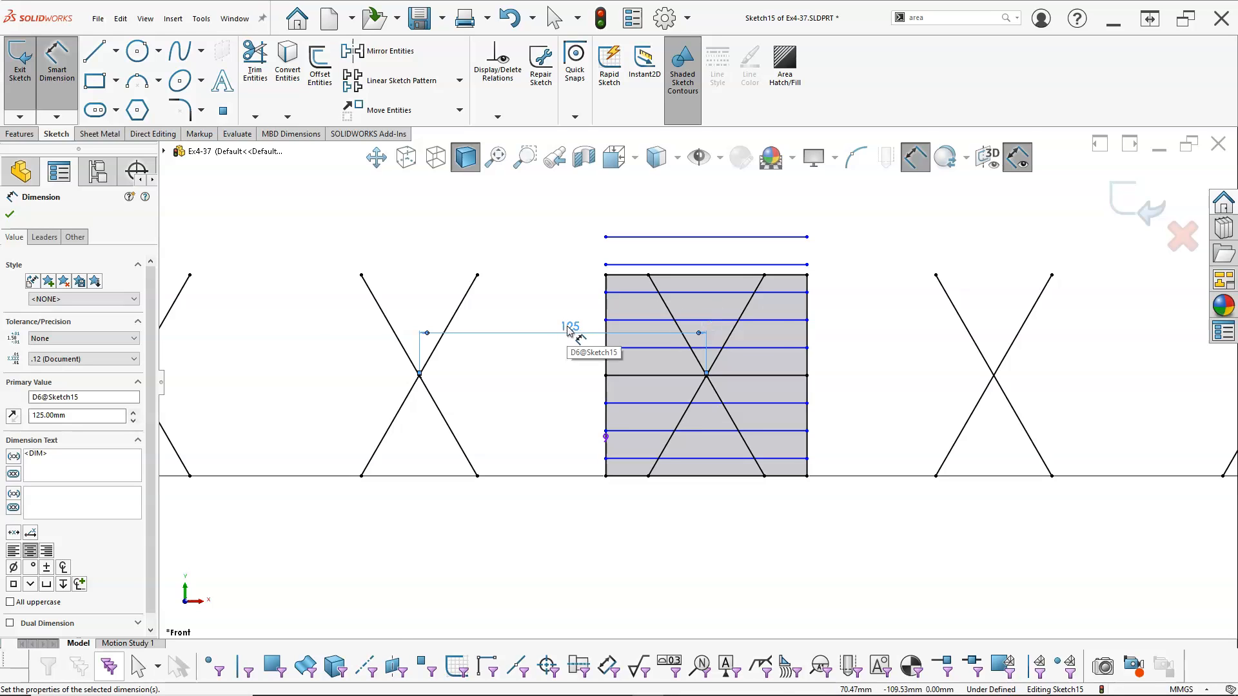
key(Escape)
key(ctrl+z)
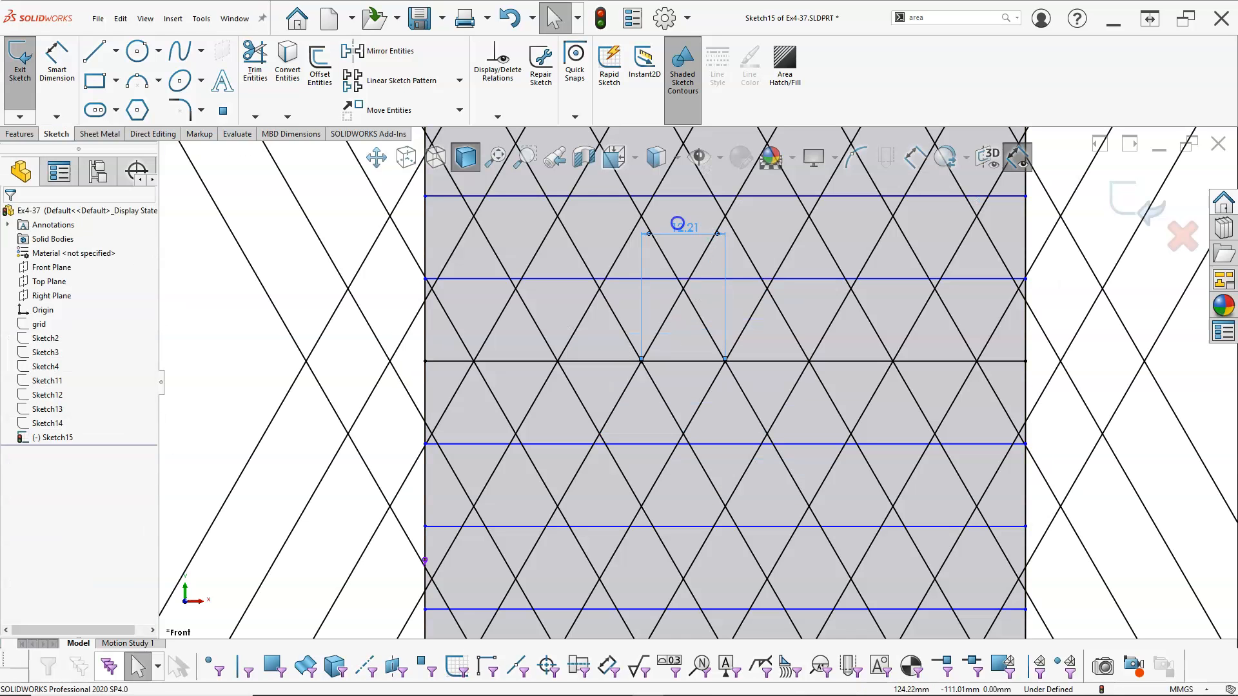
Set the horizontal distance between the intersection point and the square's centre to 12.5 mm
double_click(680, 225)
text(12.)
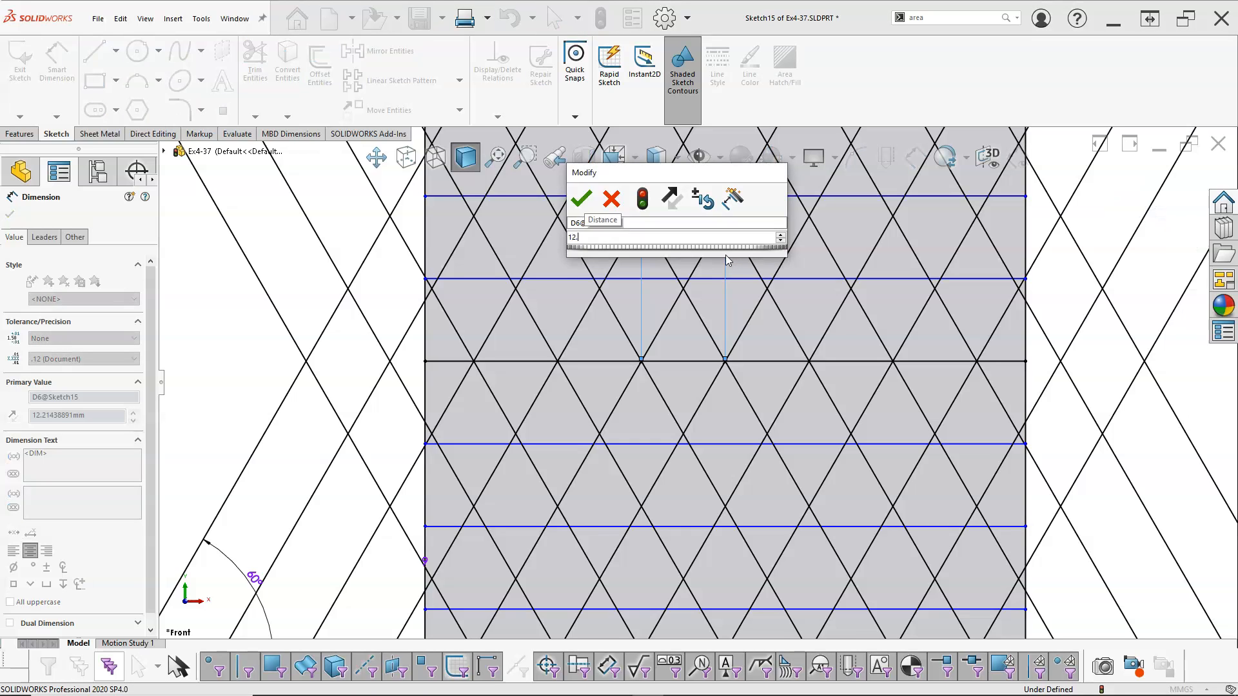
text(5)
key(Return)
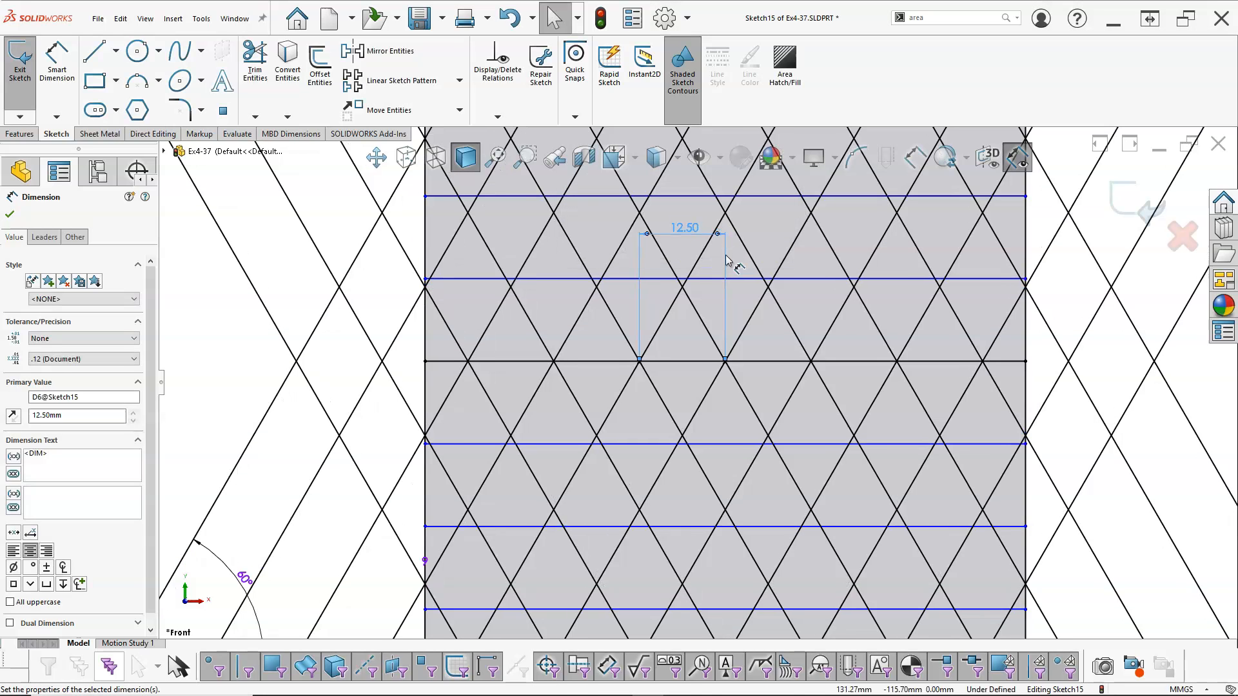
key(f)
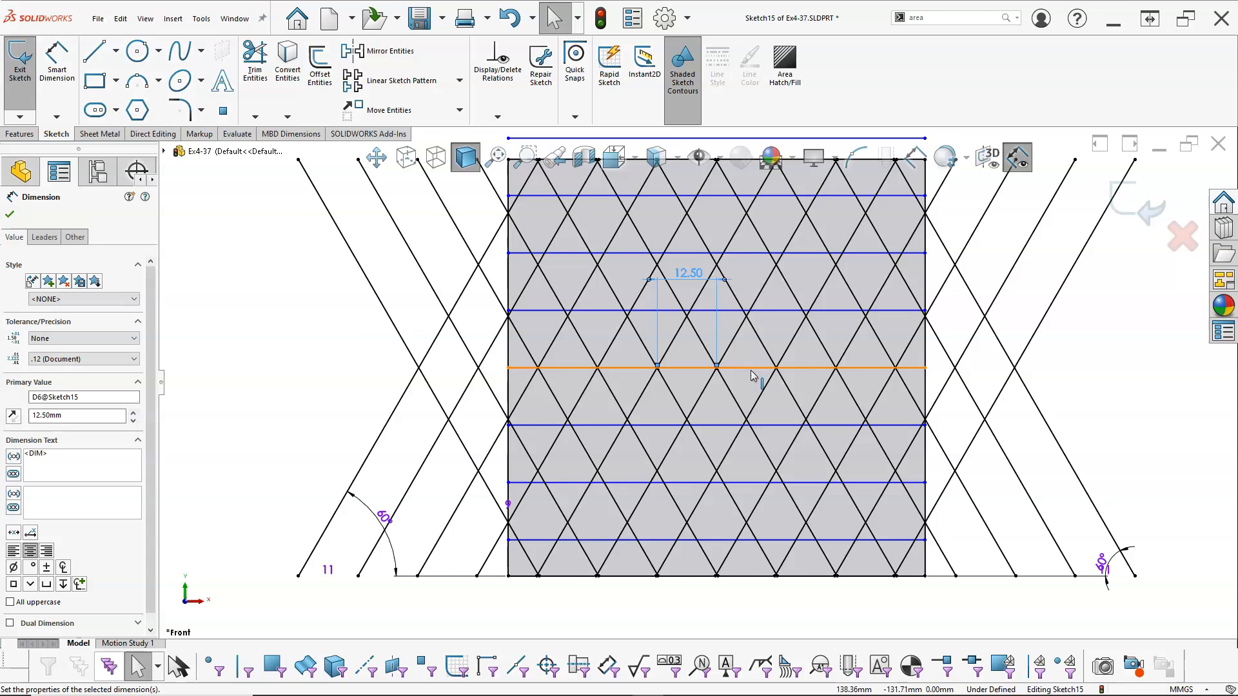
scroll(753, 376, down, 2)
right_click(259, 374)
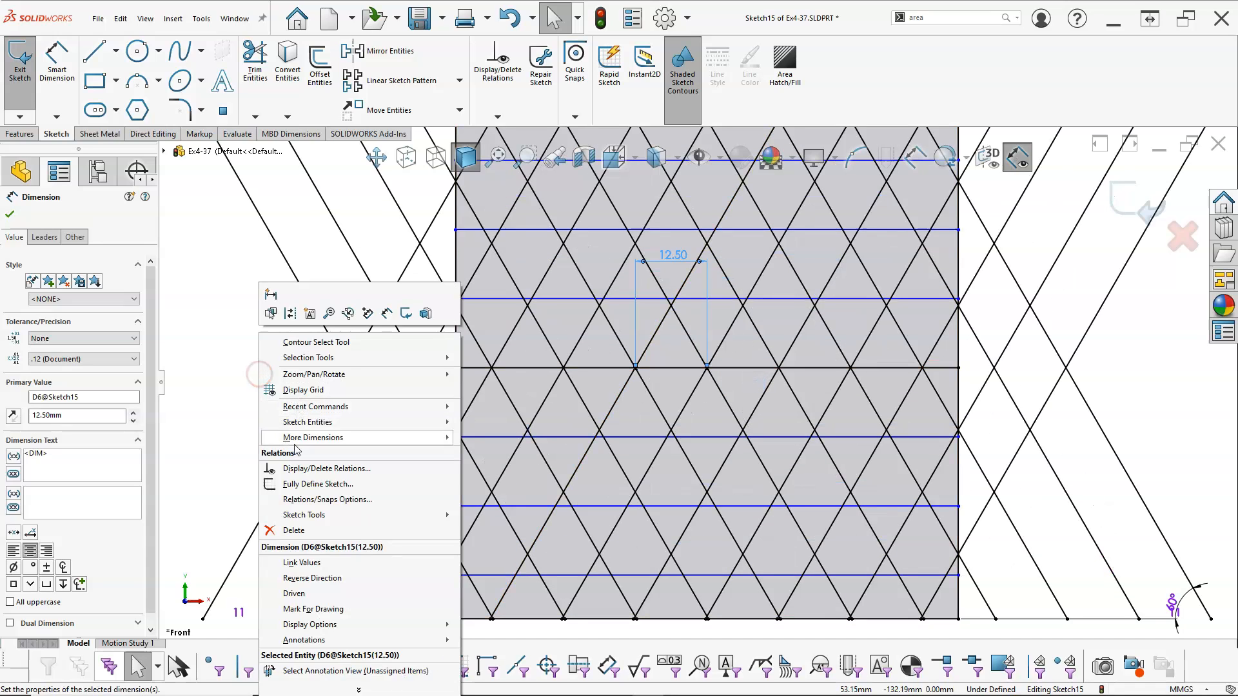
click(255, 337)
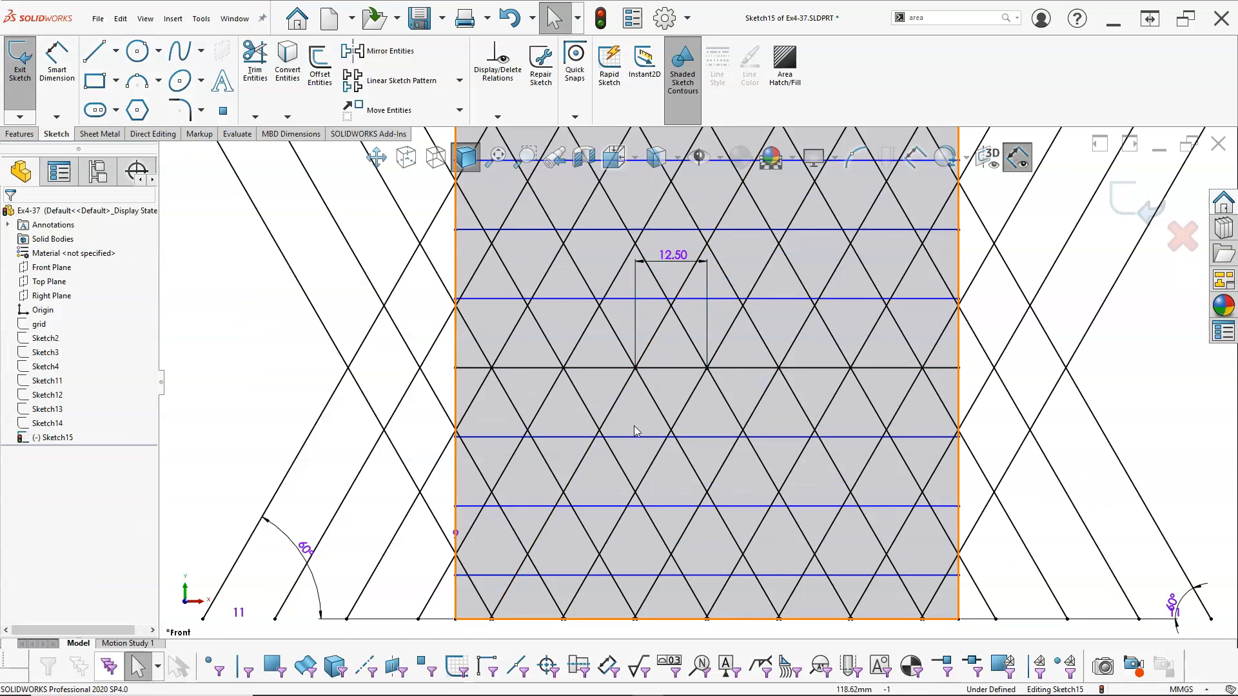
Nudge the horizontal line just below centre upward and inspect where its right endpoint meets the square's edge
mouse_move(636, 437)
mouse_down()
mouse_move(632, 406)
mouse_move(634, 439)
mouse_up()
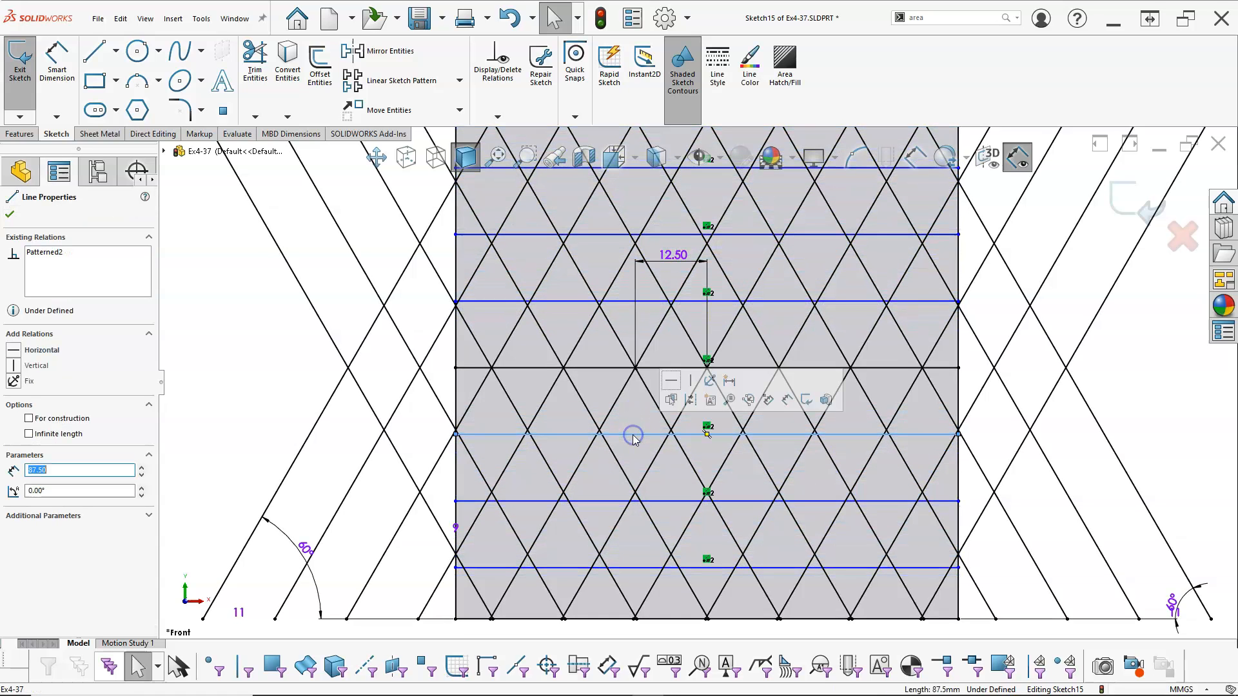
scroll(928, 448, down, 5)
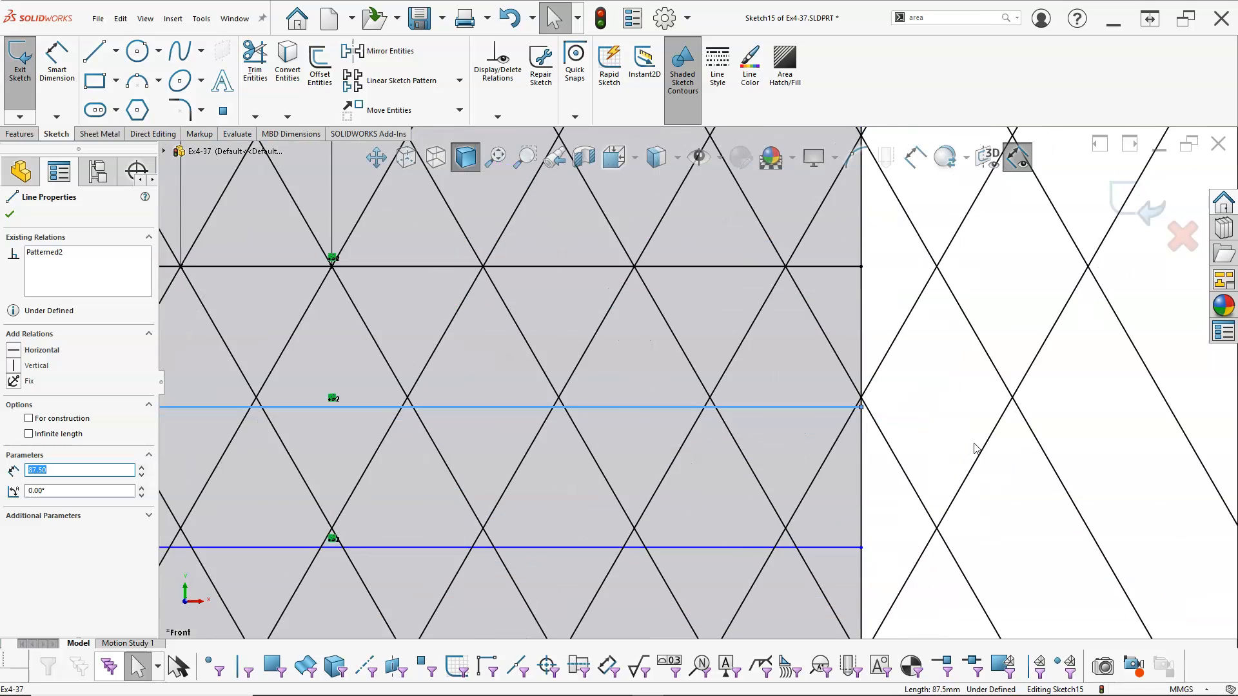
scroll(843, 401, down, 4)
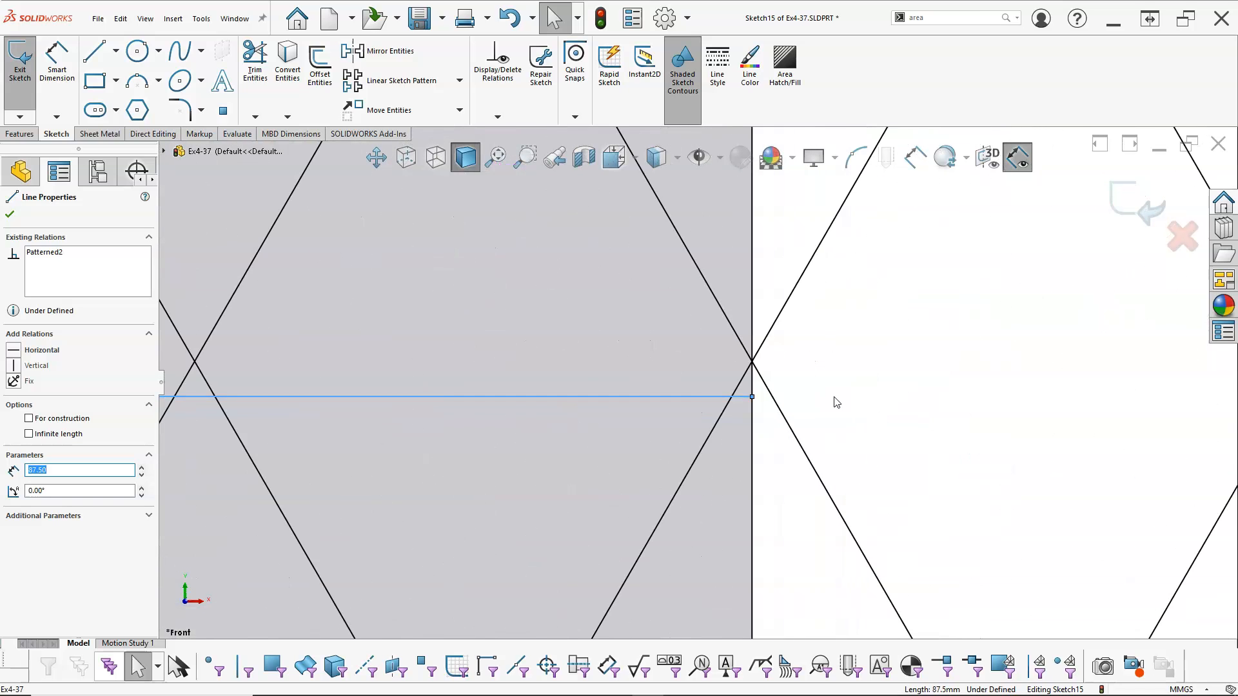
scroll(831, 403, up, 4)
scroll(737, 383, down, 6)
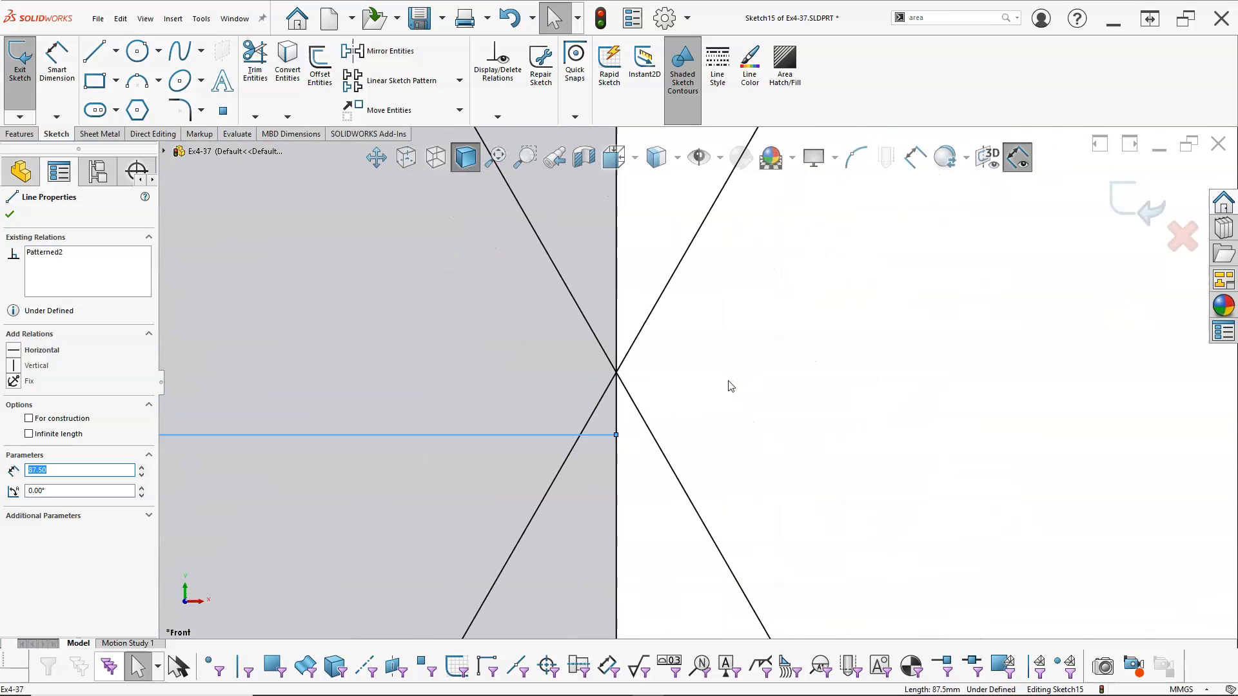
Try an Intersection relation between the horizontal line's right endpoint and the two slanted lines crossing at the square's right edge, and undo it
click(617, 434)
ctrl+click(626, 354)
ctrl+click(628, 387)
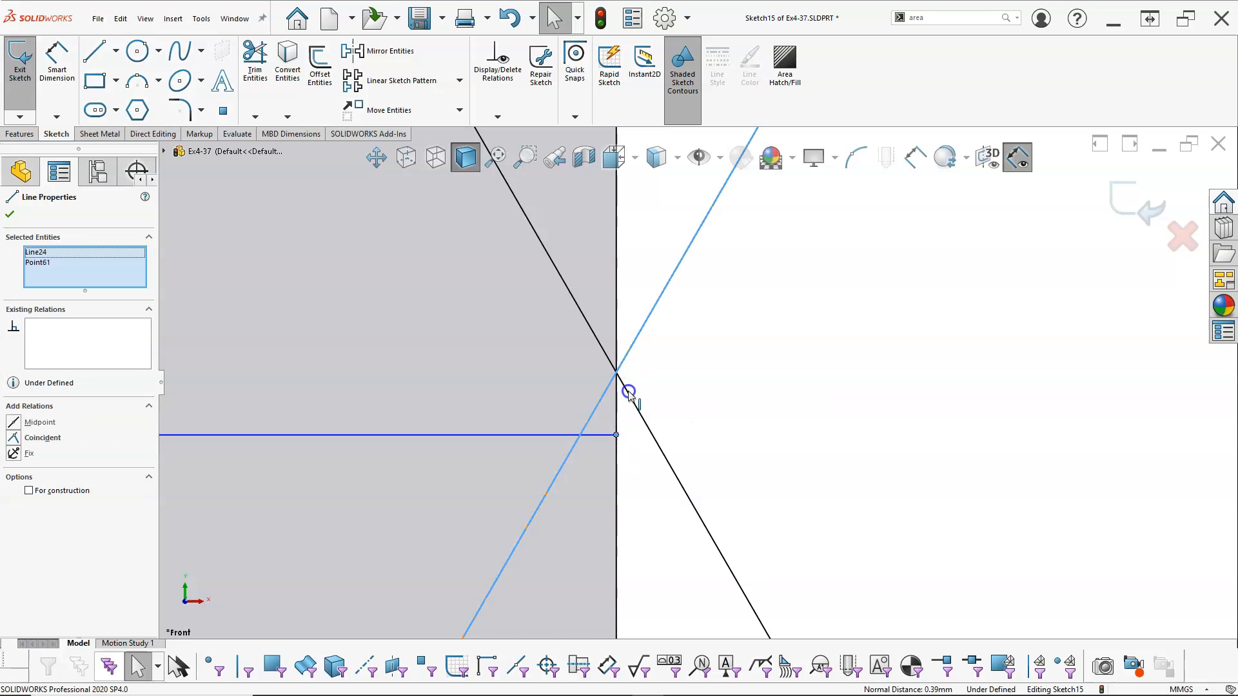
click(665, 333)
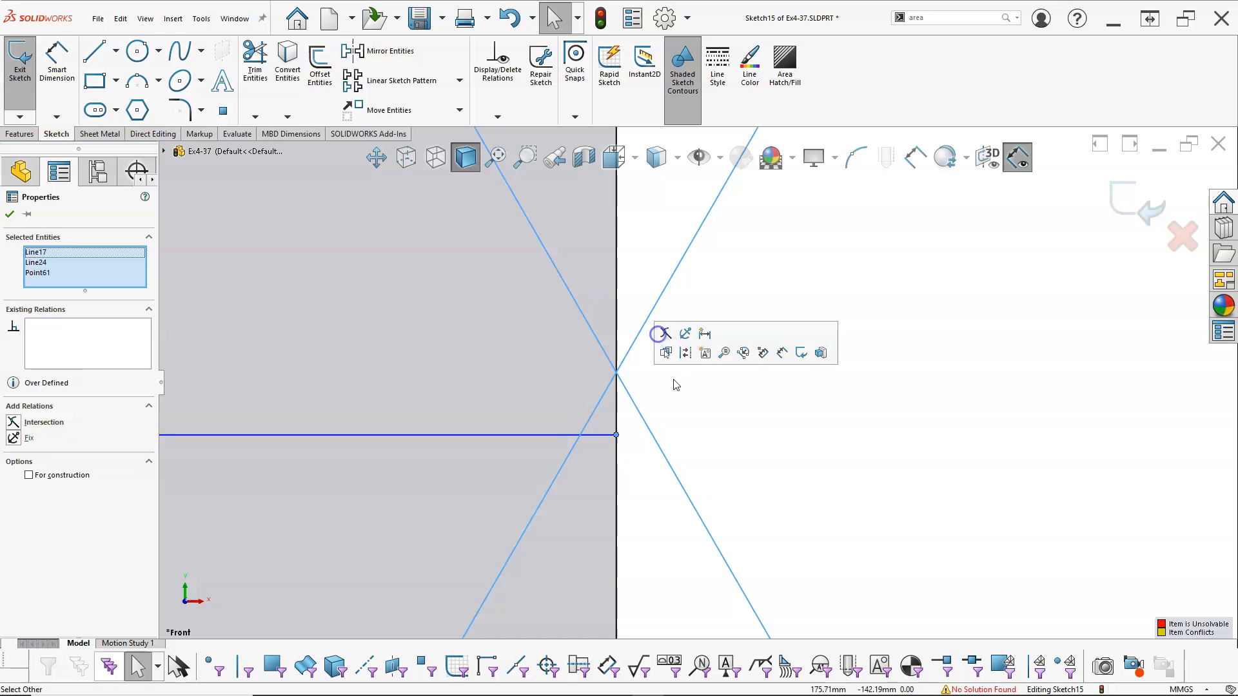
click(703, 459)
key(ctrl+z)
click(704, 459)
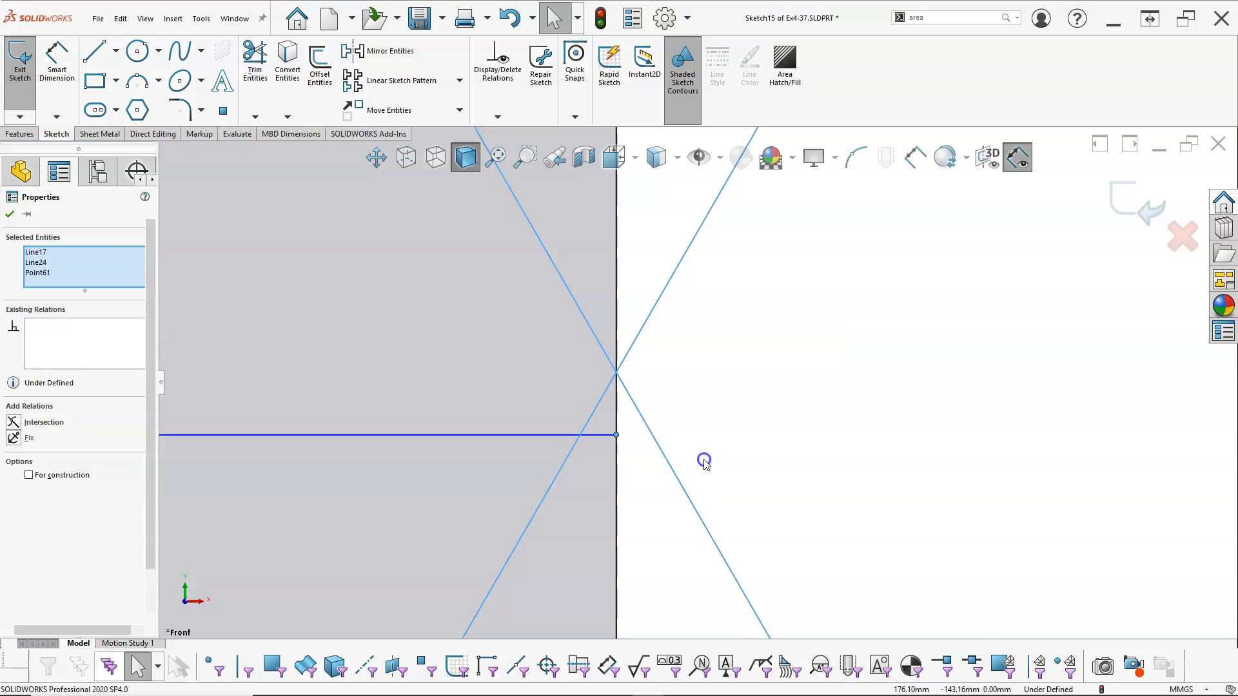
Place a sketch point at the slanted-line intersection between and above the two points of the 12.5 mm dimension
scroll(723, 440, up, 6)
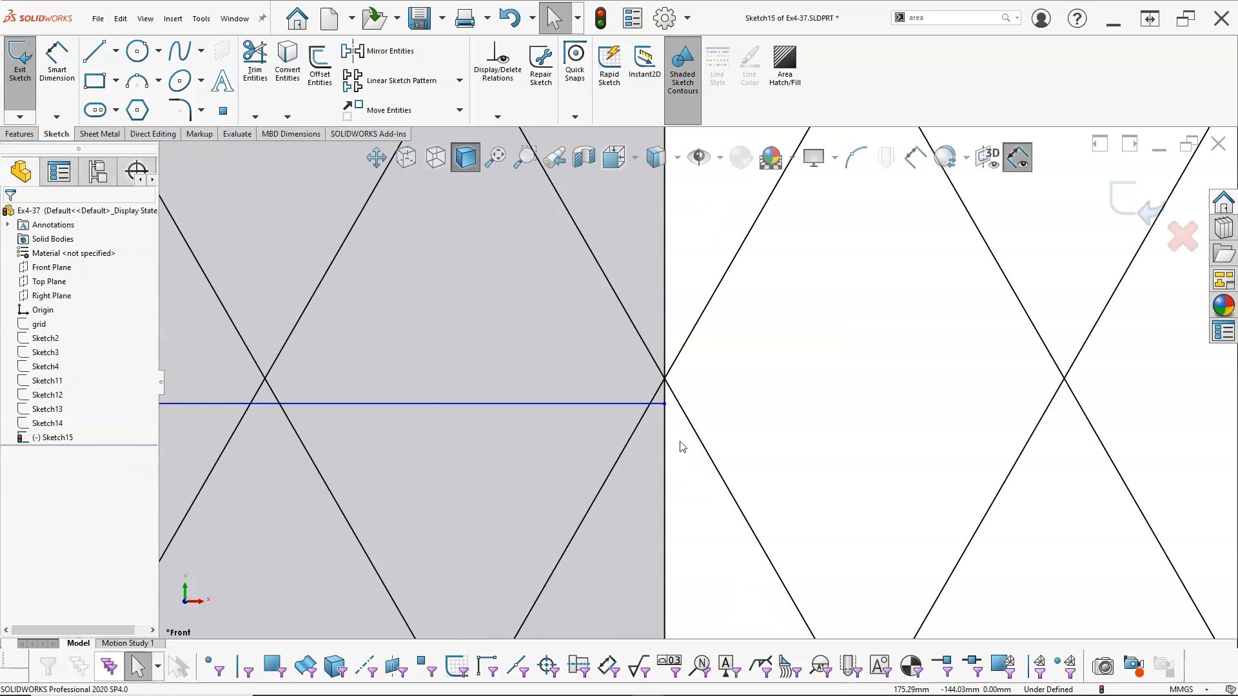
scroll(490, 312, down, 3)
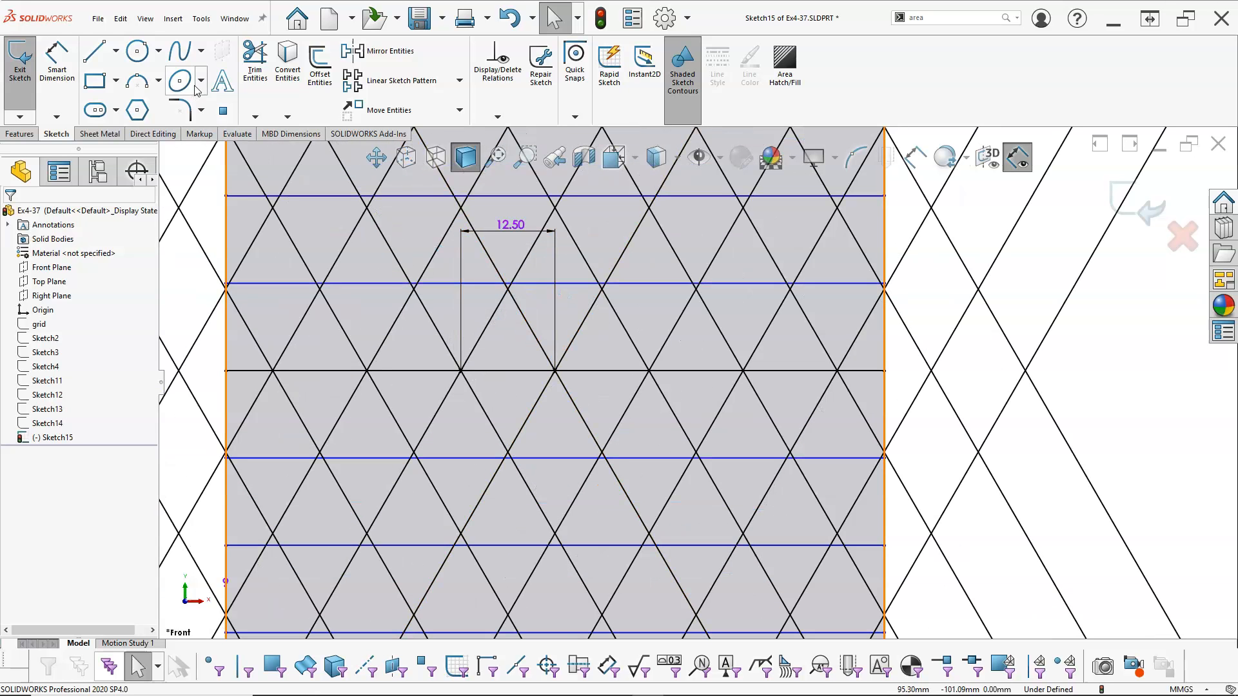
click(224, 111)
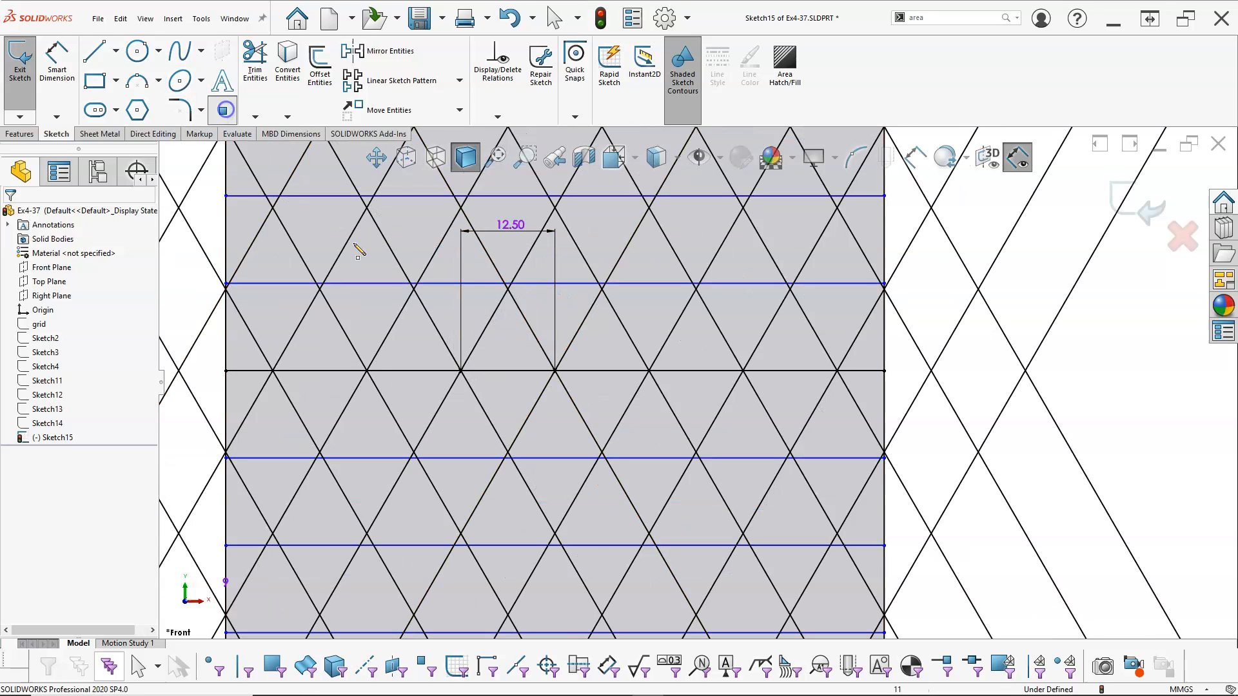
click(507, 284)
right_click(513, 298)
click(538, 308)
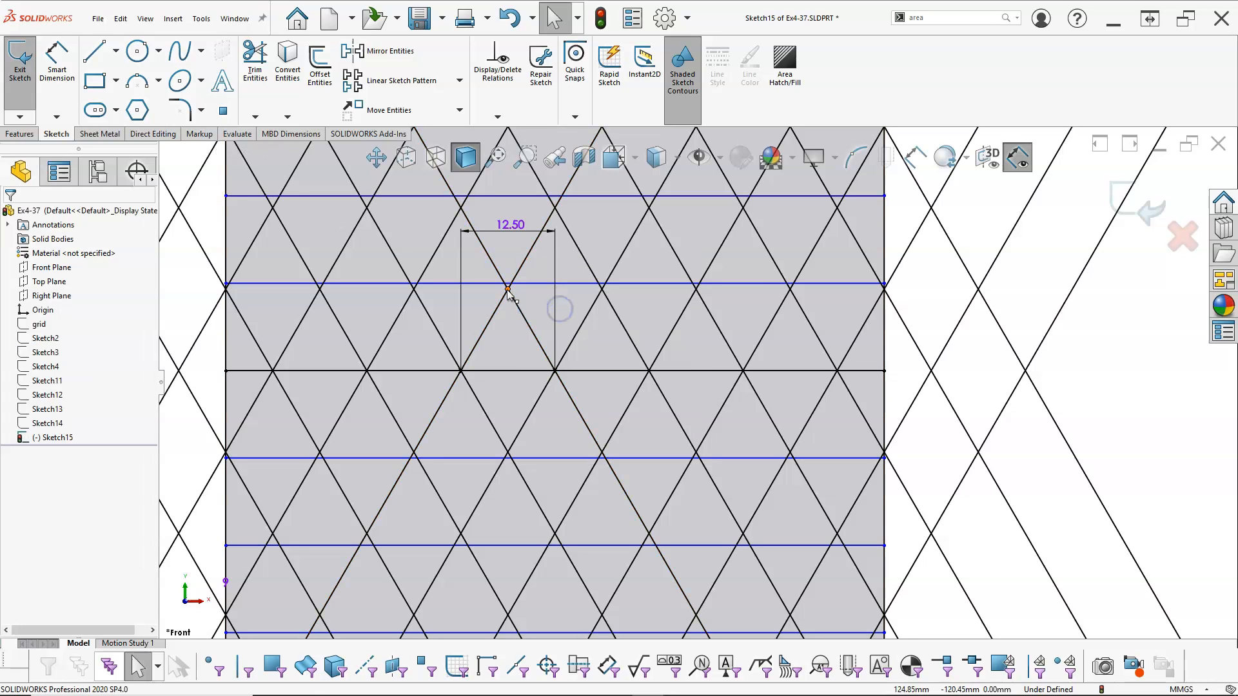
Make the horizontal line just above centre coincident with the new intersection point and exit the sketch
click(509, 289)
ctrl+click(566, 283)
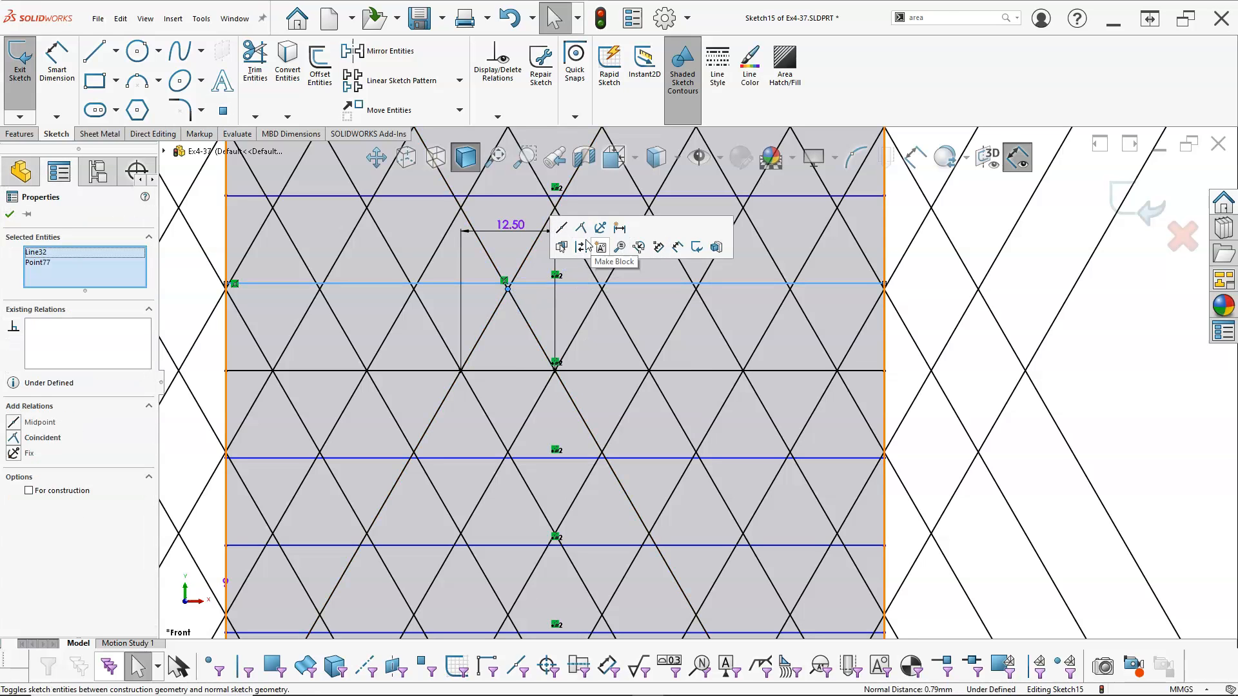
click(579, 228)
click(894, 386)
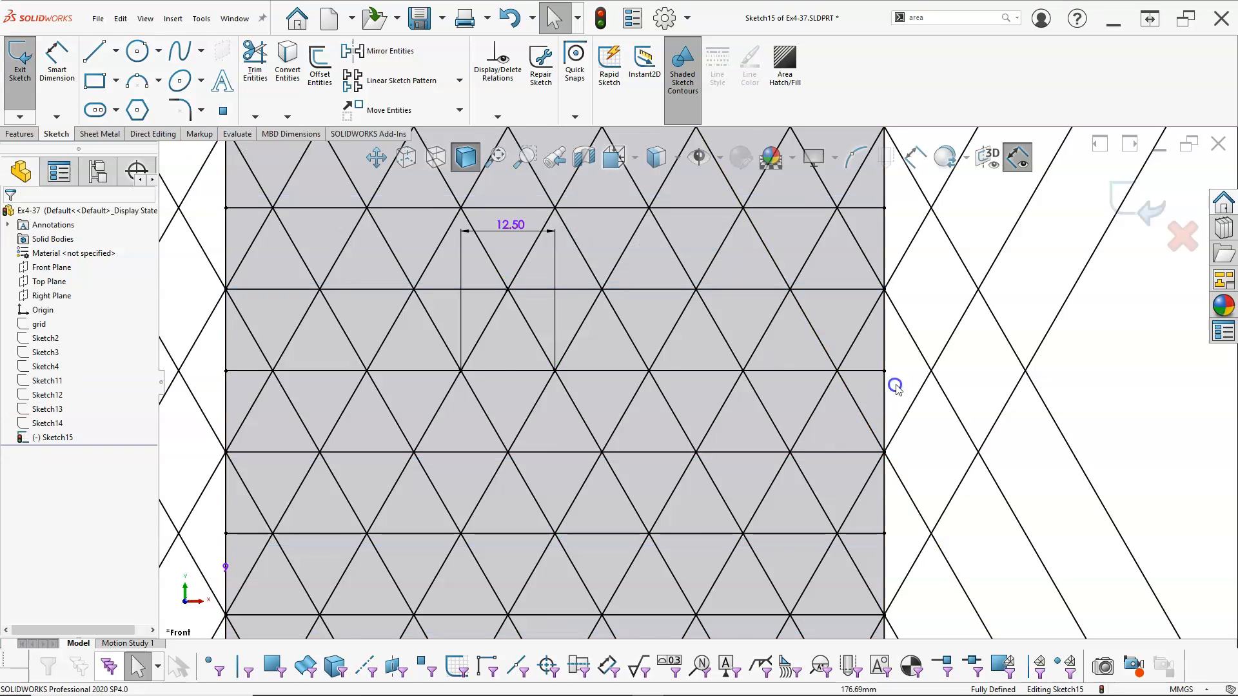
key(f)
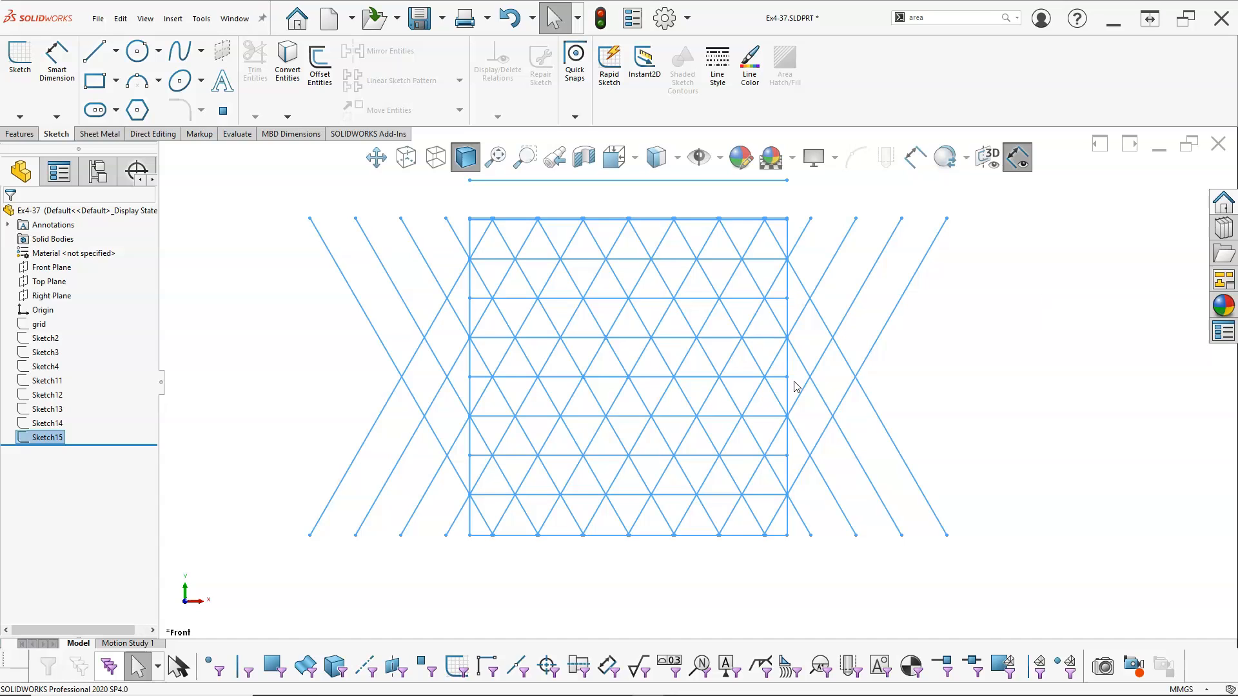
scroll(676, 394, up, 2)
scroll(688, 283, down, 2)
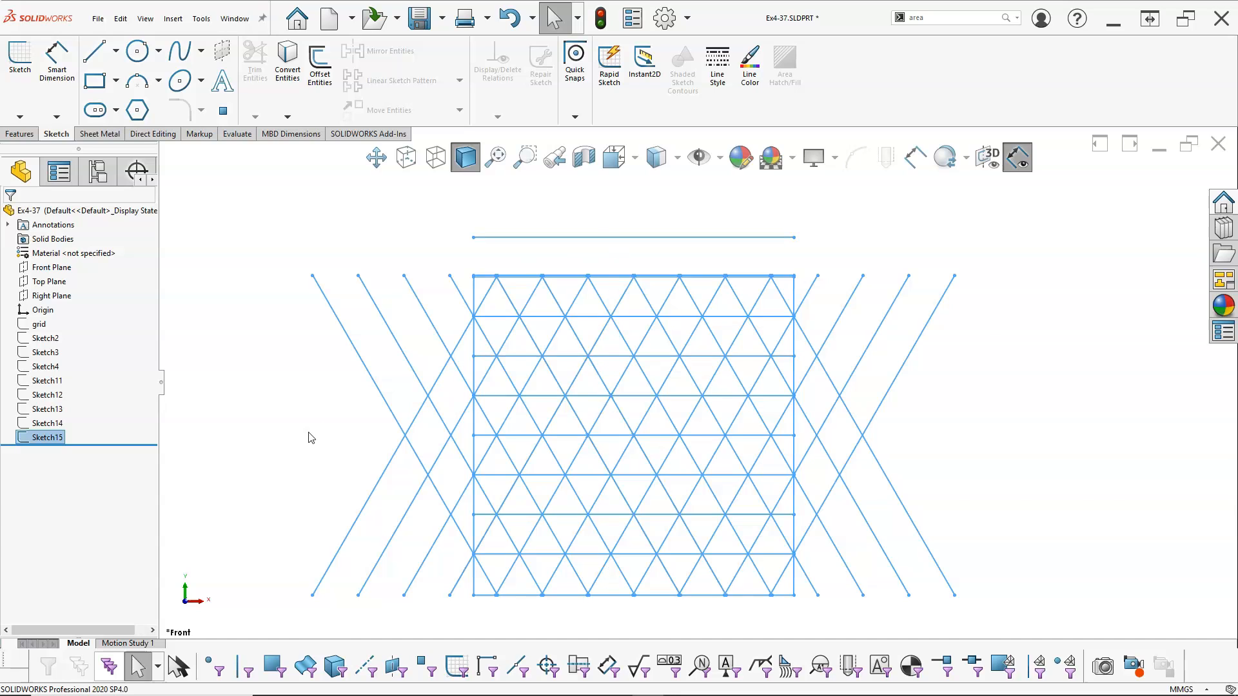
Reopen Sketch15 for editing and delete the Coincident relations tying the horizontal lines to the two intersection points
right_click(51, 442)
click(61, 357)
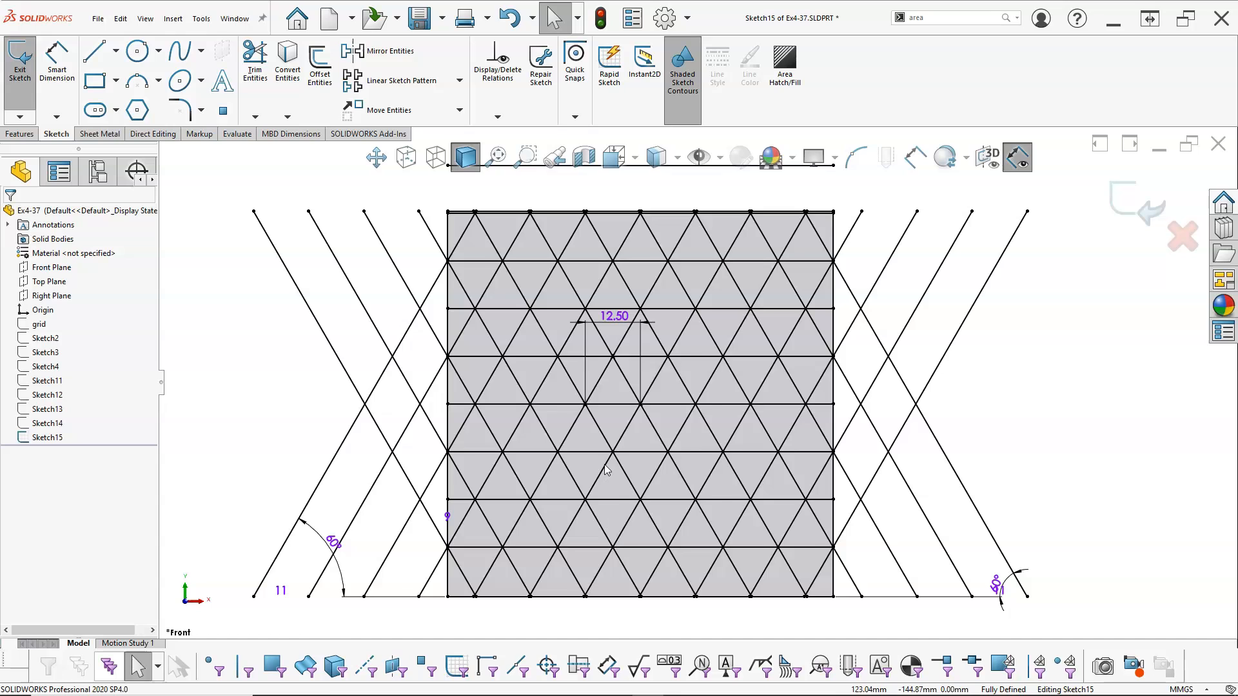
scroll(608, 470, down, 2)
click(617, 389)
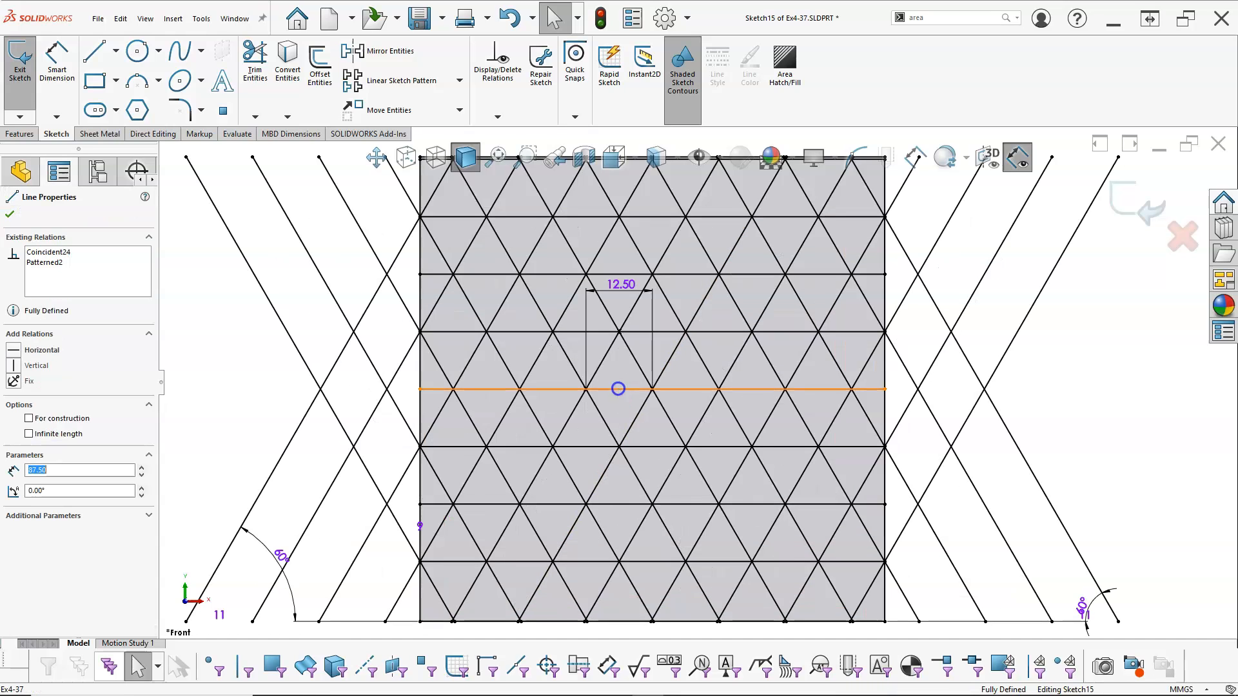
key(Escape)
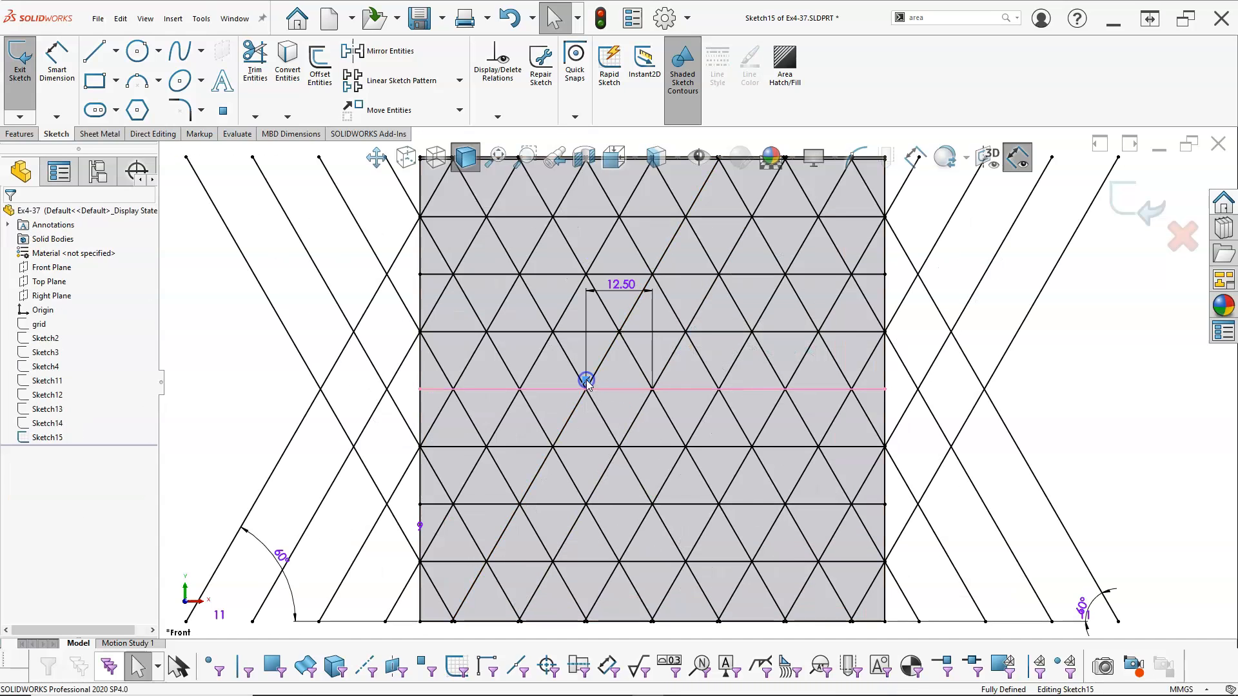
mouse_move(606, 389)
mouse_down()
mouse_move(606, 422)
mouse_move(652, 331)
mouse_up()
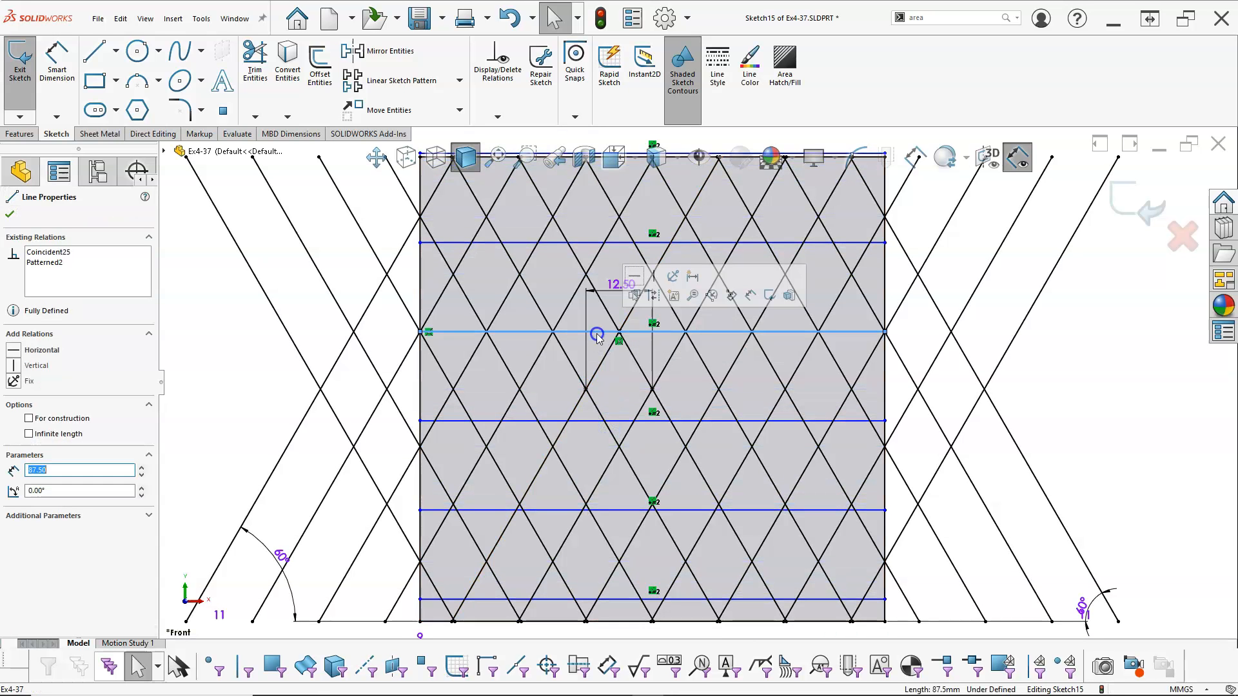
key(Escape)
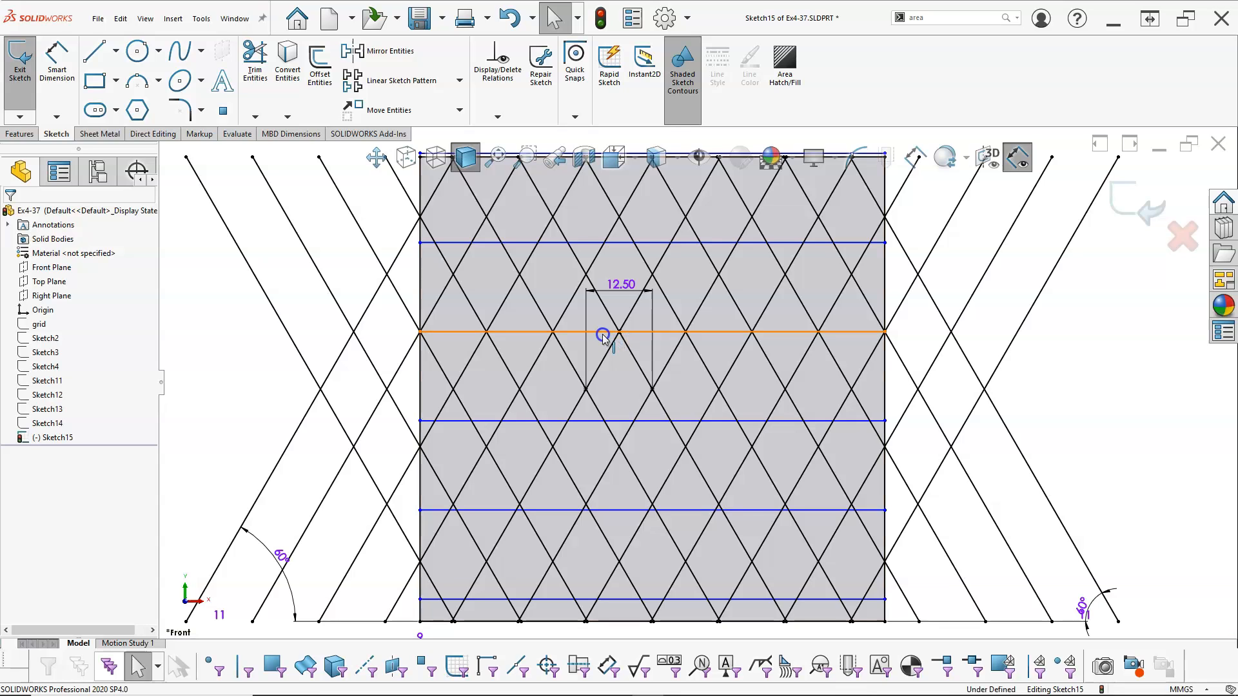
Make the horizontal line one row above centre coincident with the left intersection point of the 12.5 mm dimension
click(602, 333)
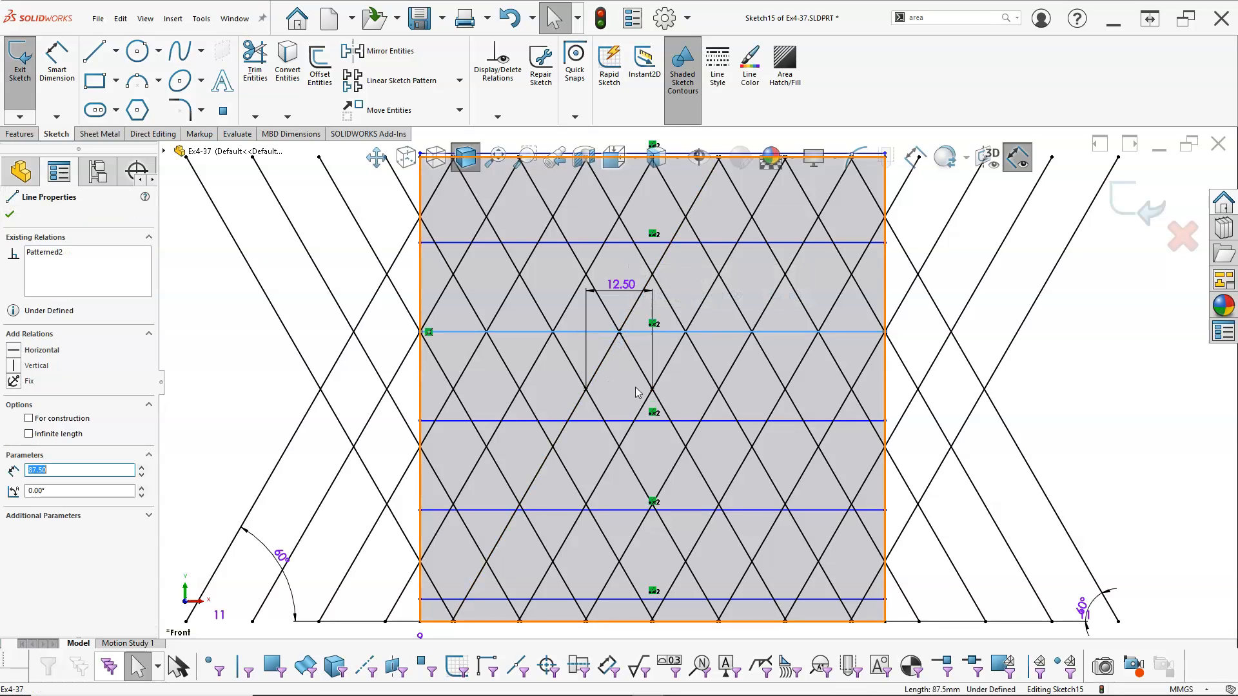
ctrl+click(585, 389)
click(640, 334)
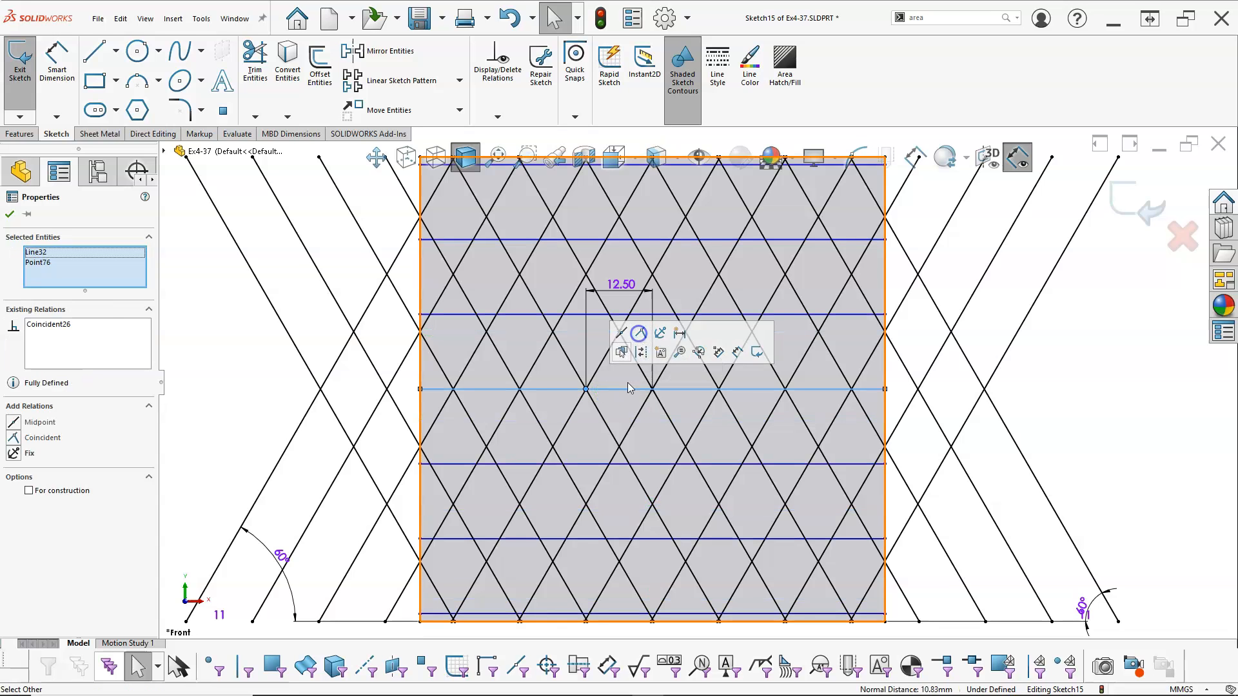
click(600, 340)
Make the next horizontal line above centre coincident with the upper intersection point inside the 12.5 mm dimension
scroll(613, 359, up, 1)
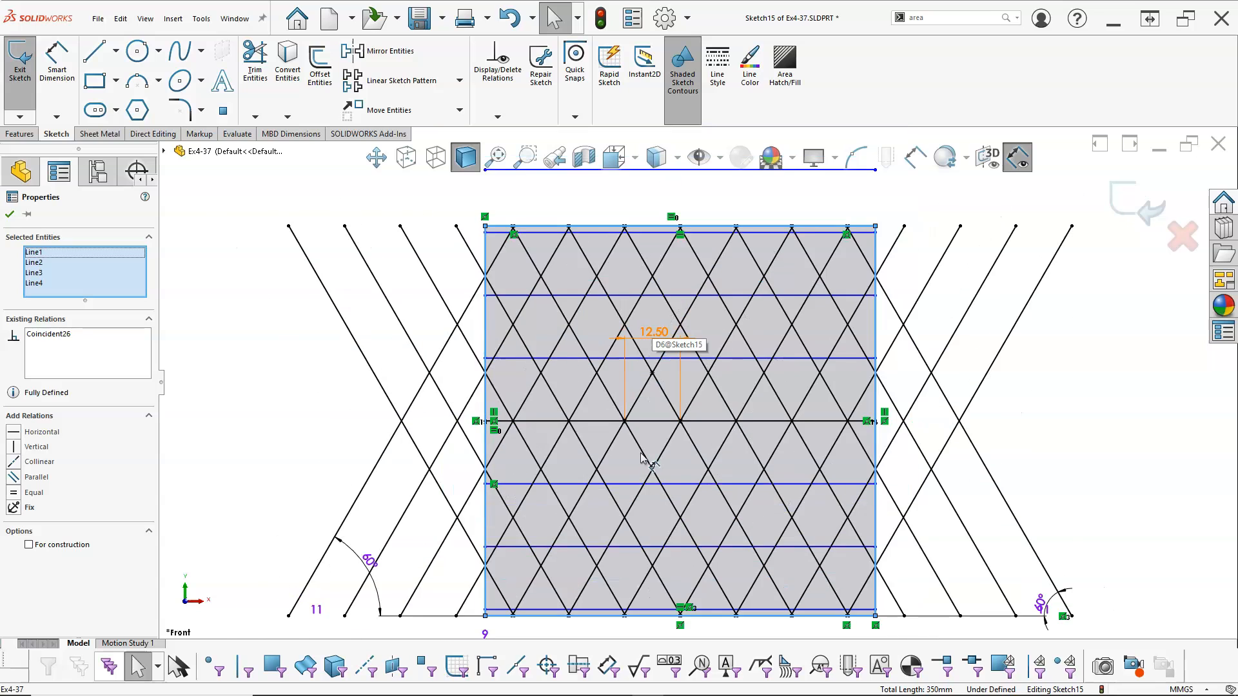
scroll(645, 445, down, 2)
click(657, 356)
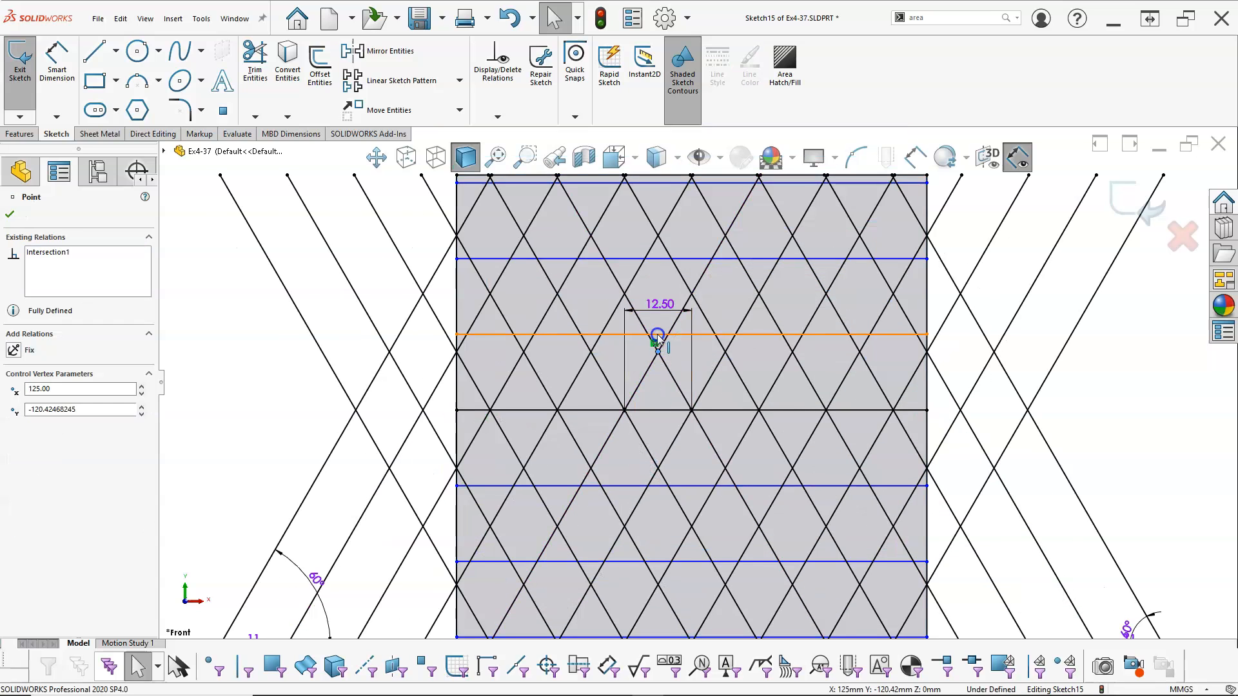
ctrl+click(659, 334)
click(708, 277)
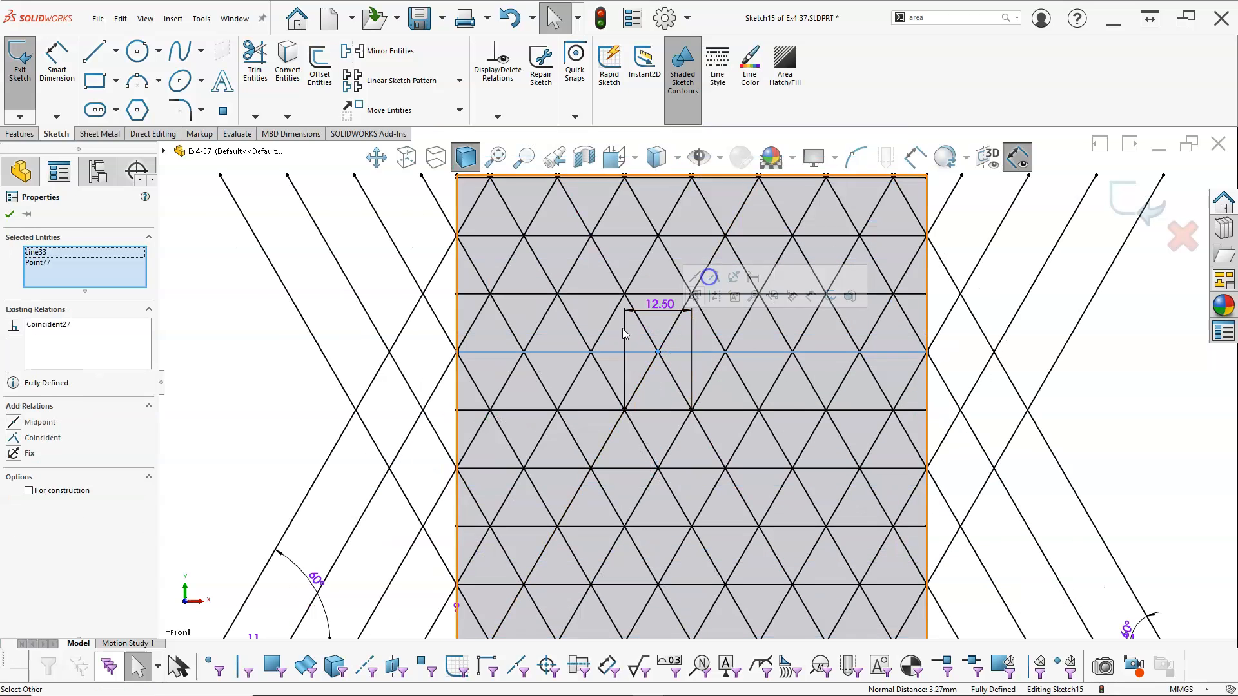
Clear the selection and exit Sketch15
click(246, 361)
scroll(245, 362, up, 2)
scroll(721, 528, down, 1)
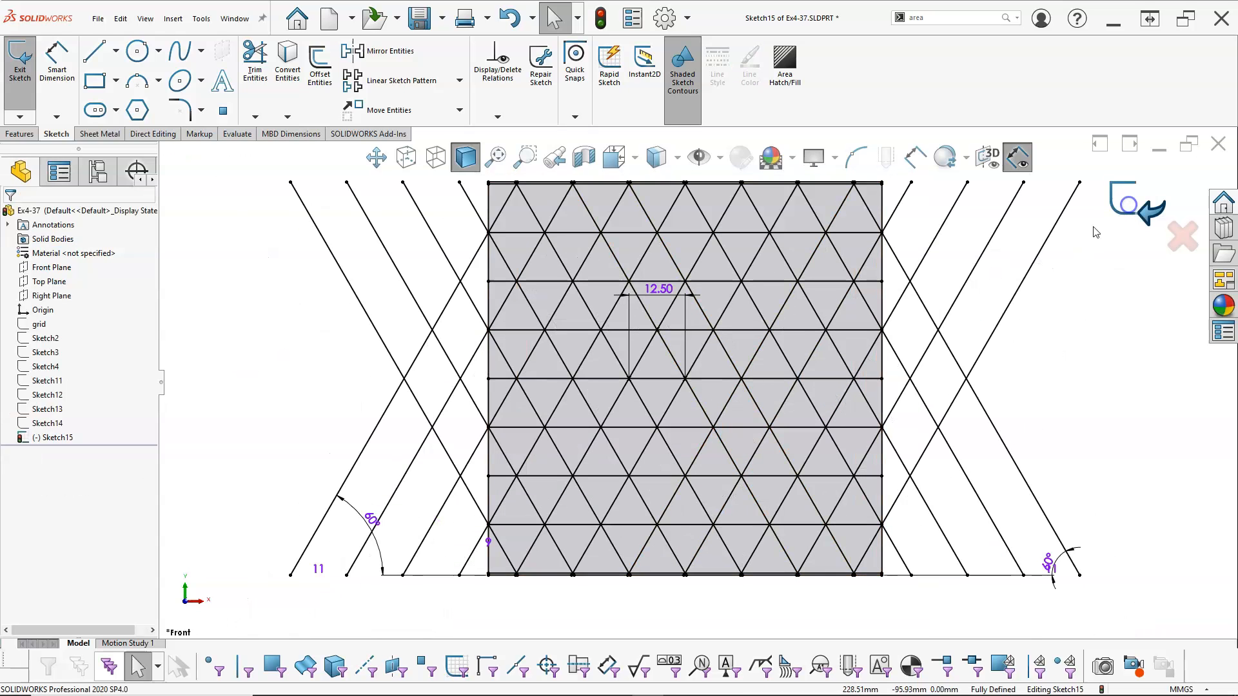
click(1131, 205)
scroll(748, 395, up, 2)
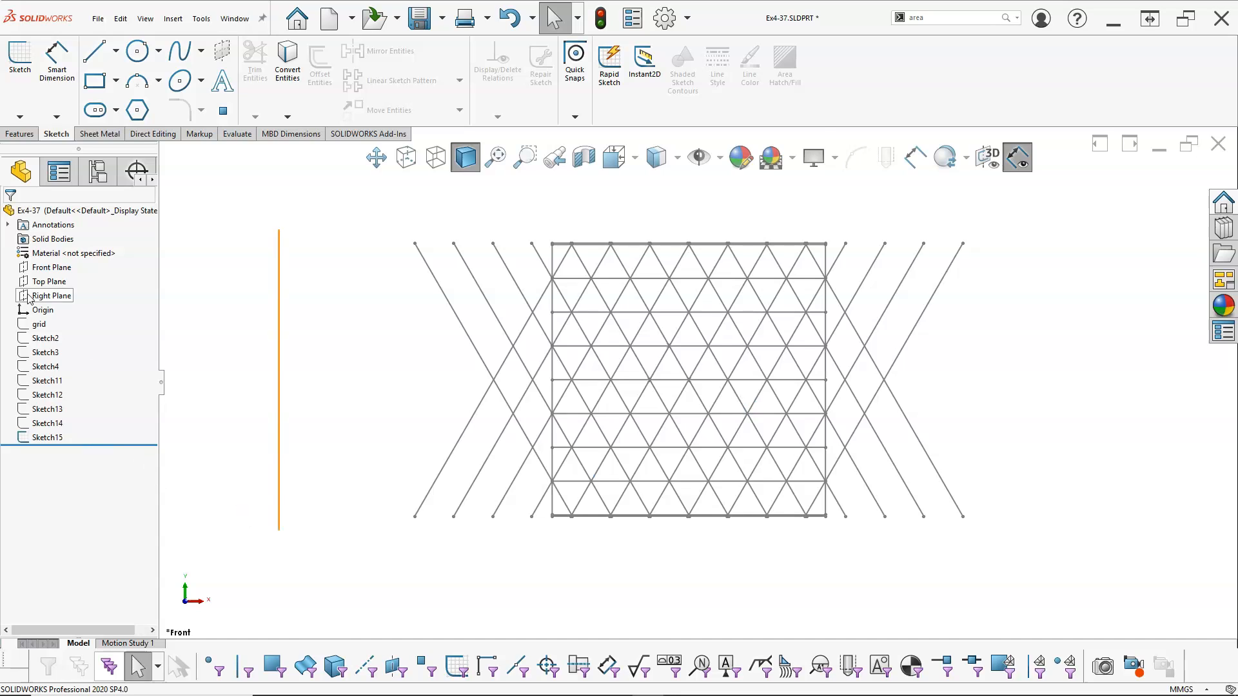
Start a new sketch on the Front Plane and convert all of Sketch15's lines into it
click(51, 267)
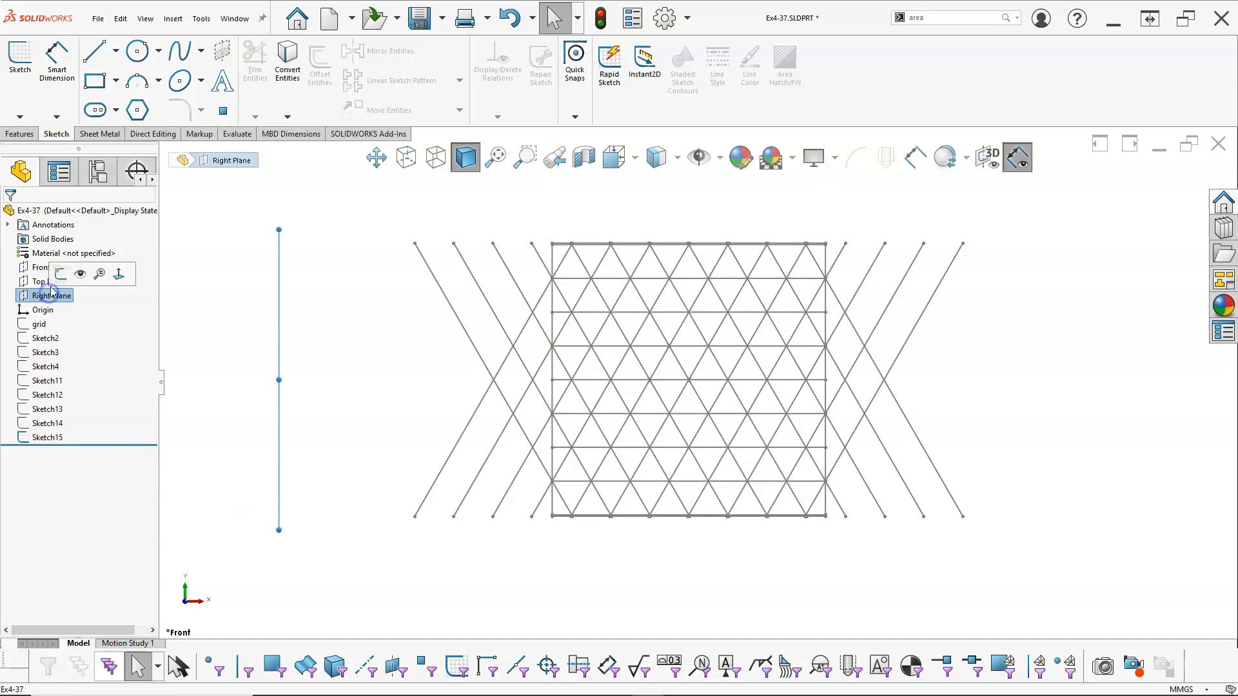
click(49, 245)
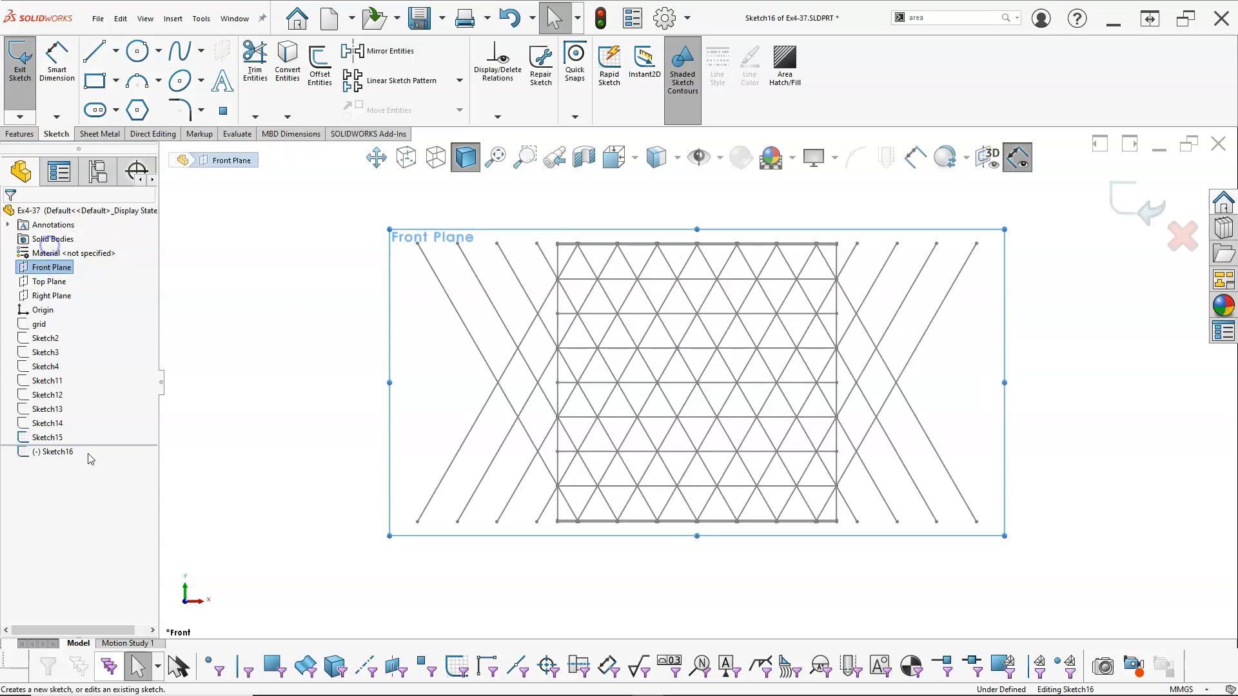
click(50, 437)
click(288, 62)
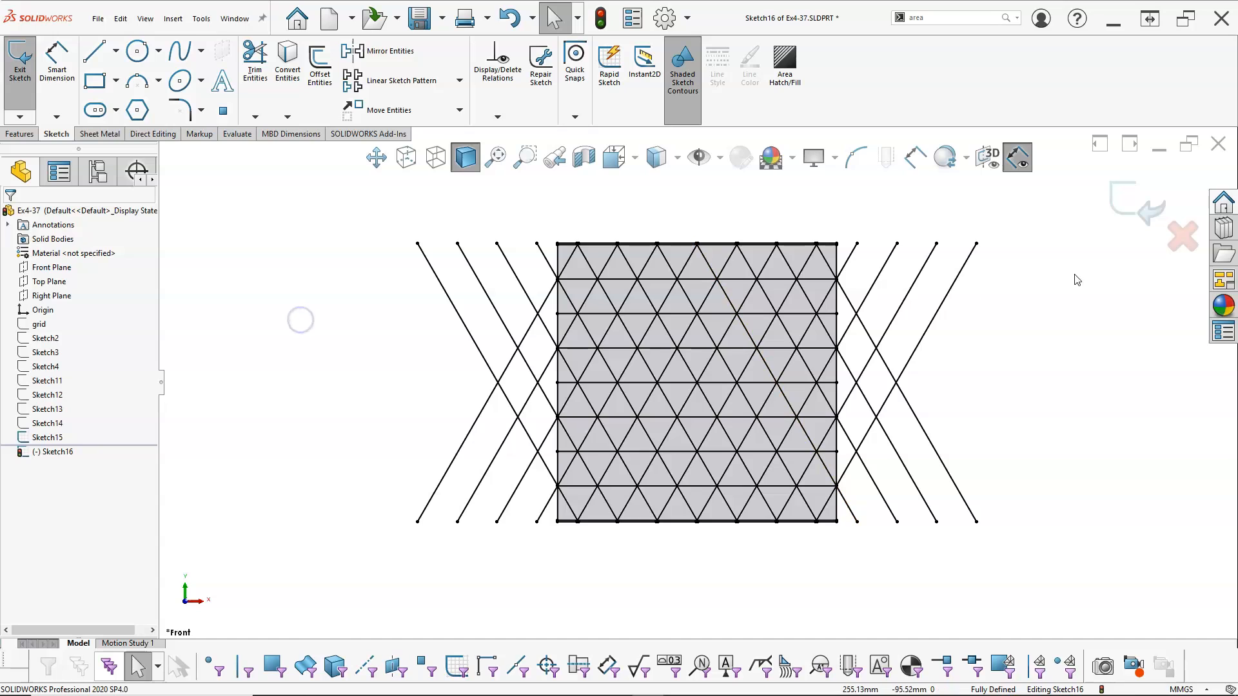
Hide Sketch15 so only the converted lines of the new sketch are displayed
right_click(61, 439)
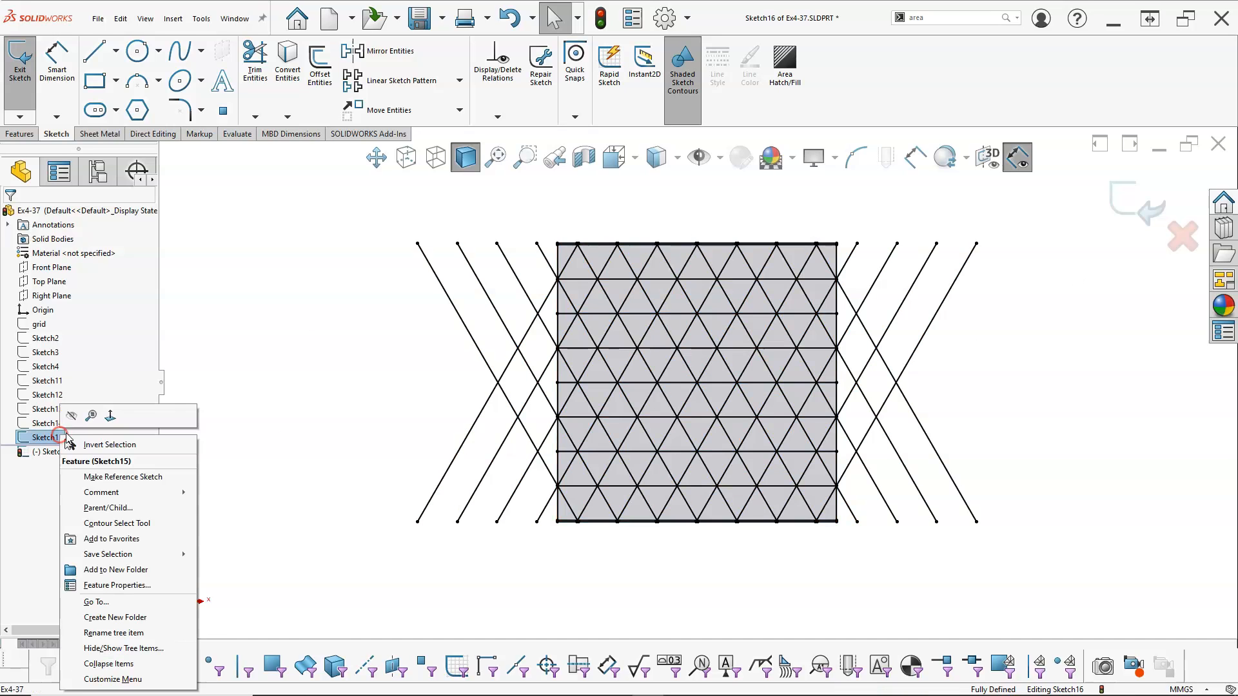
click(73, 415)
click(300, 428)
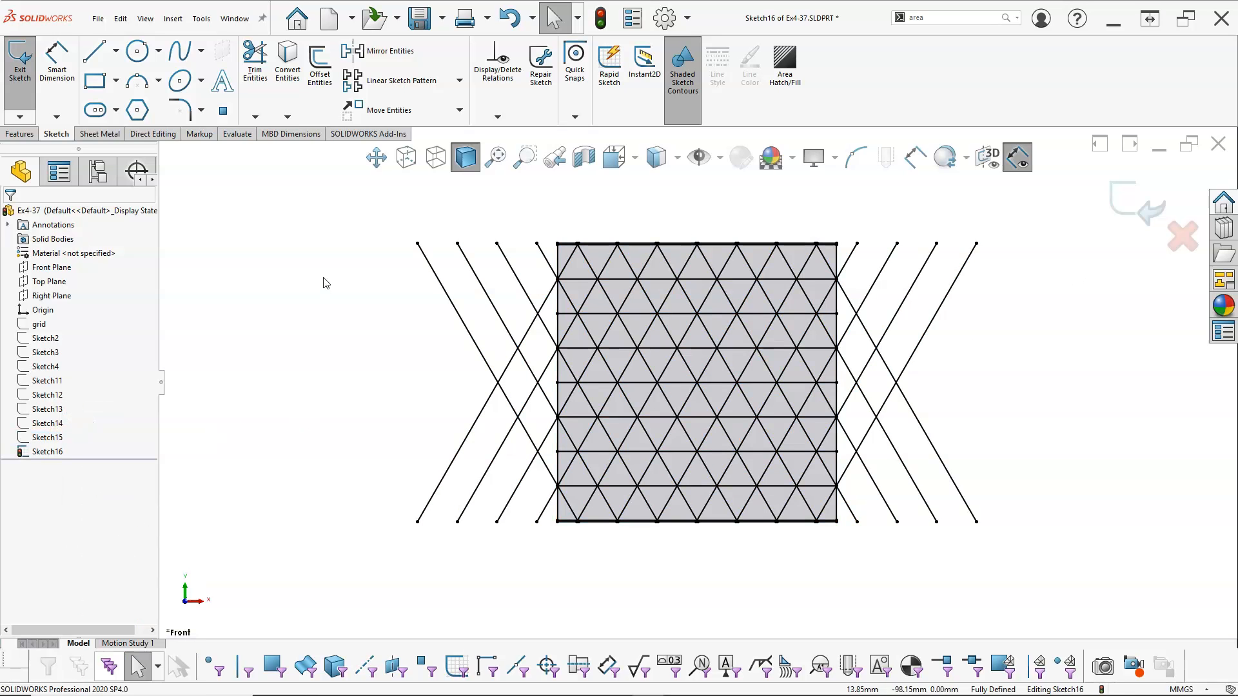
Power-trim the diagonal lines that extend beyond the square's left edge
click(255, 59)
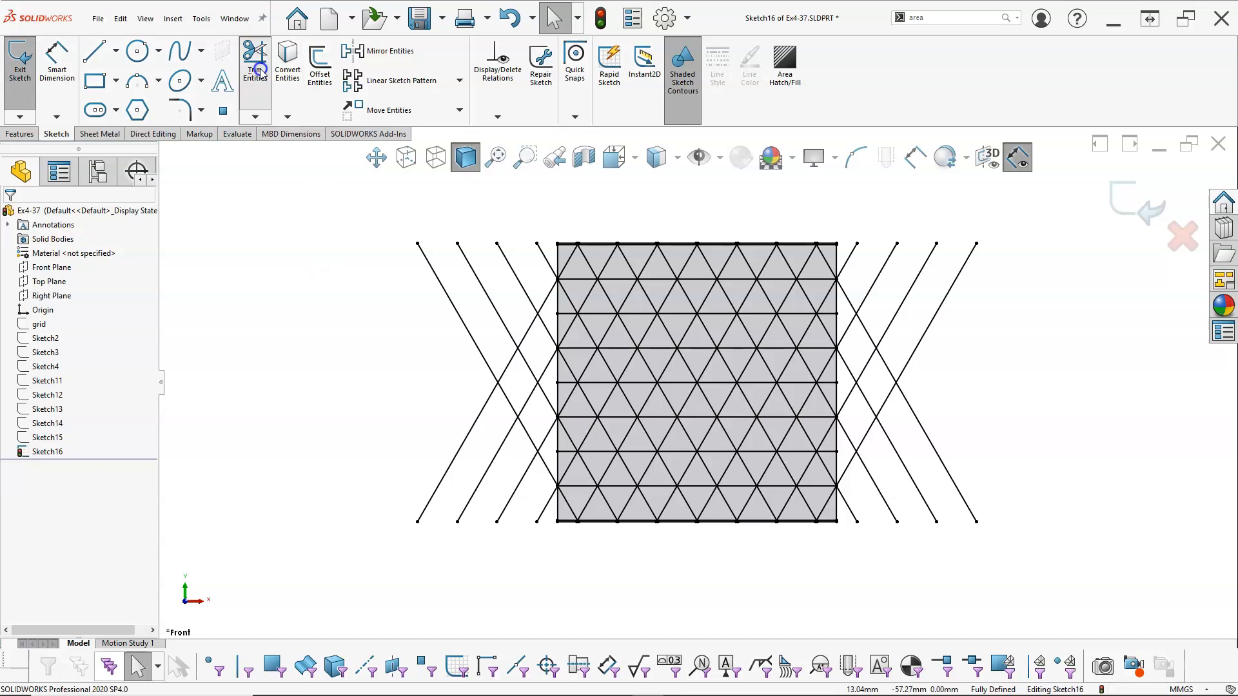
scroll(737, 473, down, 1)
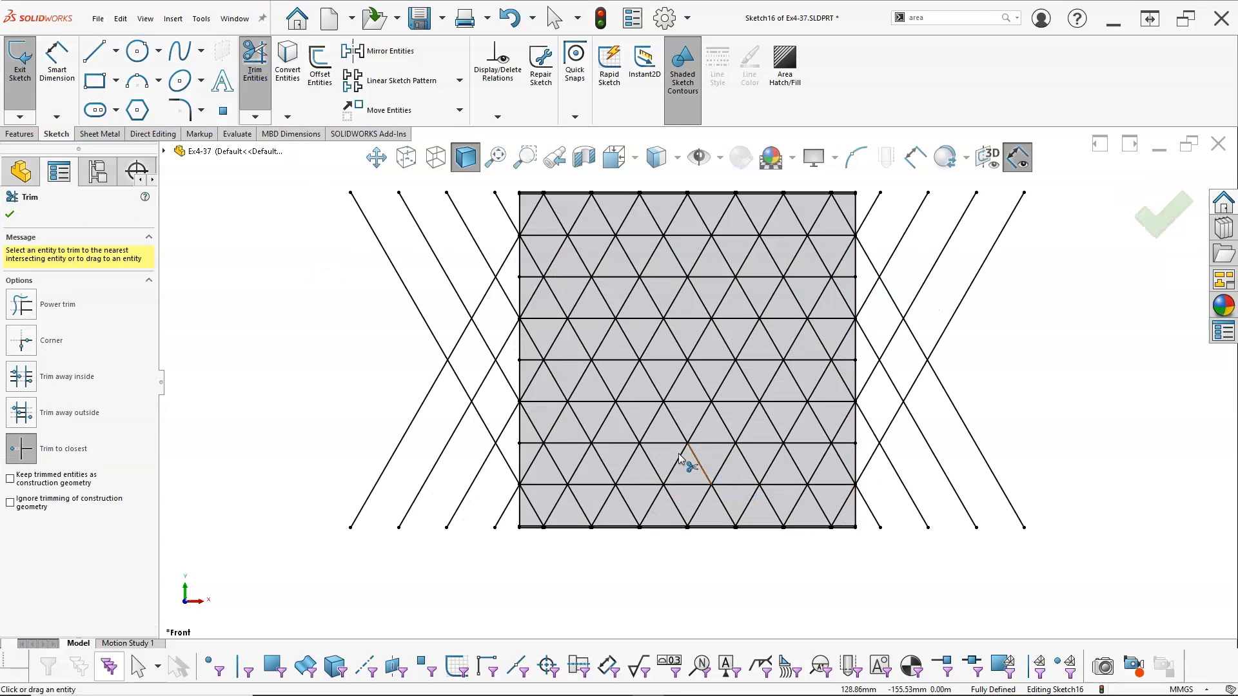
click(21, 305)
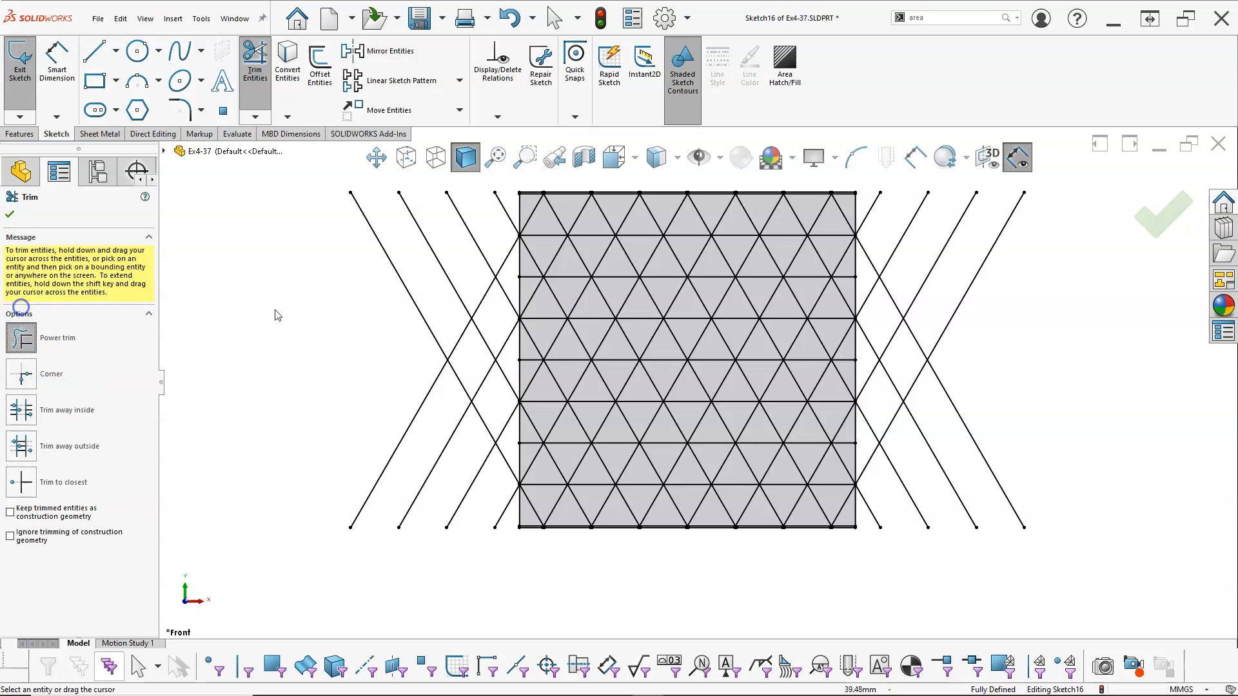
drag(509, 206, 504, 324)
mouse_move(506, 416)
mouse_down()
mouse_move(505, 539)
mouse_move(490, 546)
mouse_move(442, 456)
mouse_move(439, 359)
mouse_move(492, 409)
mouse_up()
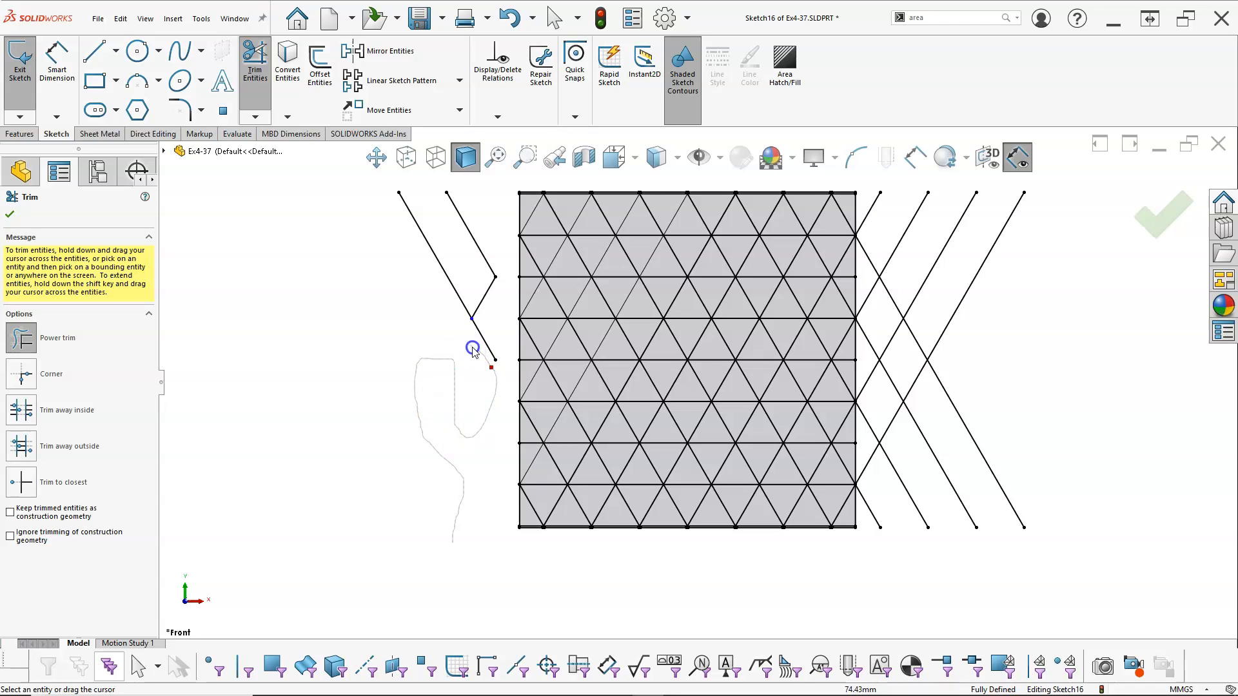
drag(487, 299, 487, 275)
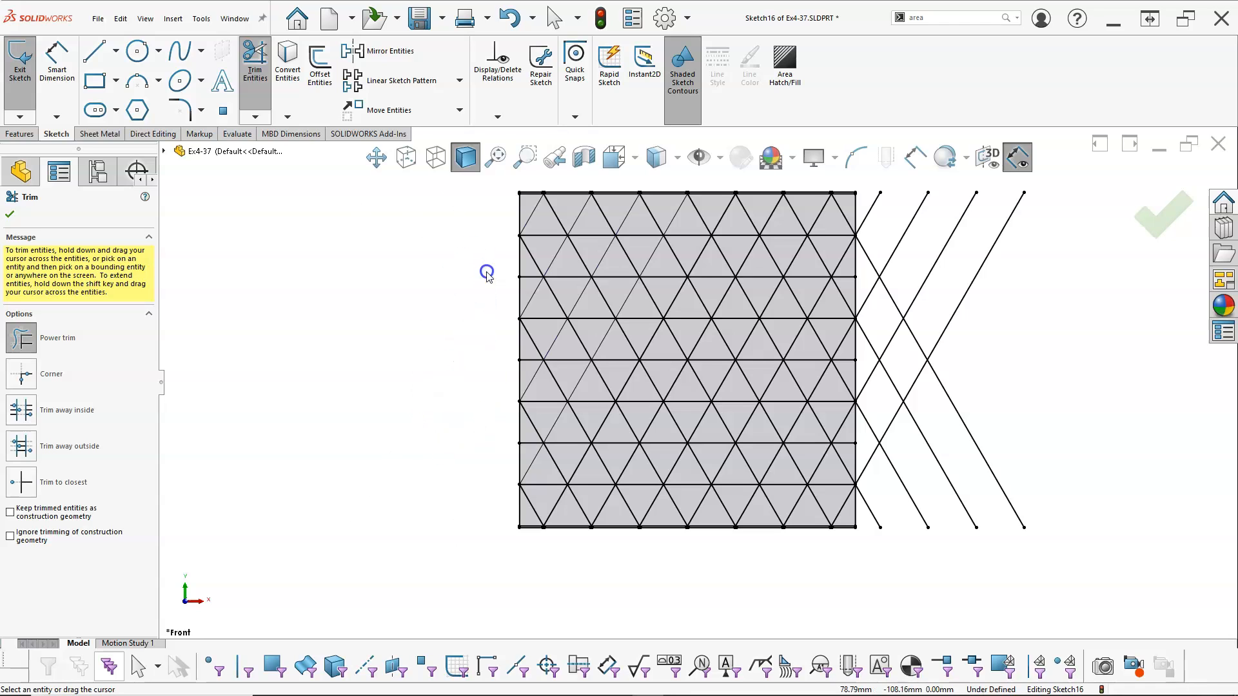
Power-trim the diagonal lines that extend beyond the square's right edge and close the Trim command
mouse_move(887, 219)
mouse_down()
mouse_move(864, 243)
mouse_move(868, 339)
mouse_up()
mouse_move(873, 427)
mouse_down()
mouse_move(873, 506)
mouse_move(892, 531)
mouse_move(948, 437)
mouse_move(918, 350)
mouse_move(893, 426)
mouse_up()
drag(899, 351, 903, 284)
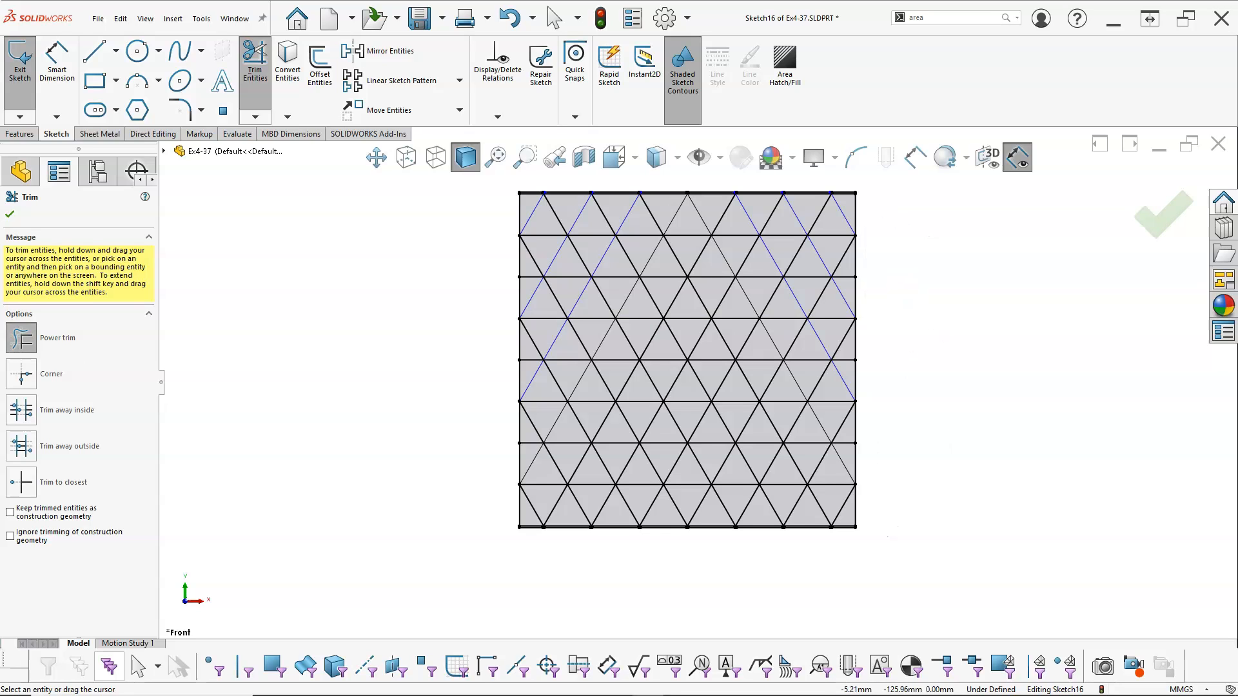
click(10, 217)
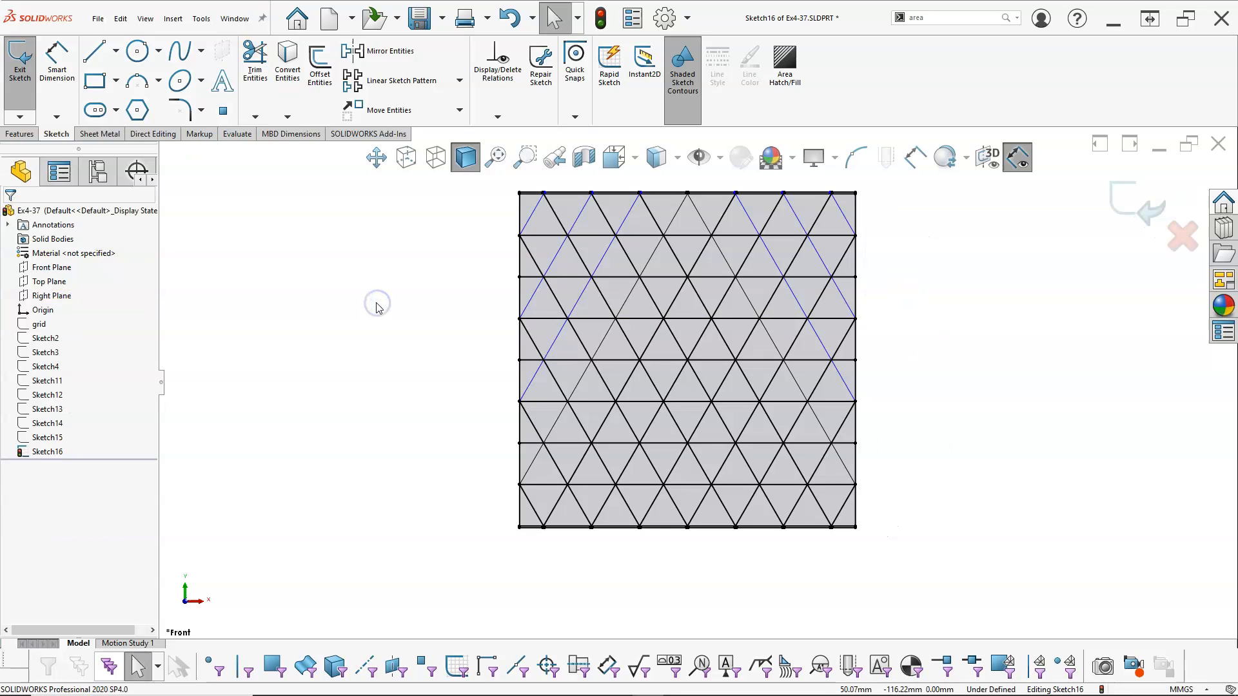
Power-trim the inner lines of the central hexagon, the three upper hexagons in the second column, and the partial hexagons at the square's upper left
scroll(463, 288, down, 2)
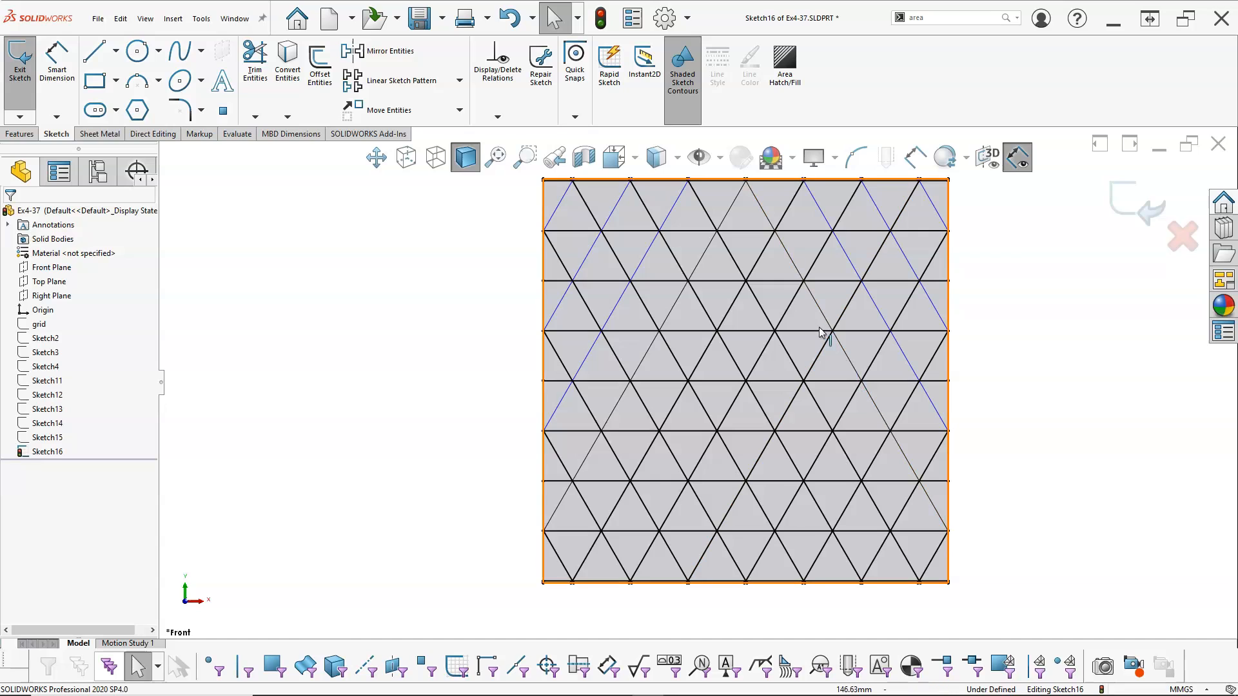
click(255, 59)
mouse_move(774, 379)
mouse_down()
mouse_move(729, 356)
mouse_move(759, 399)
mouse_up()
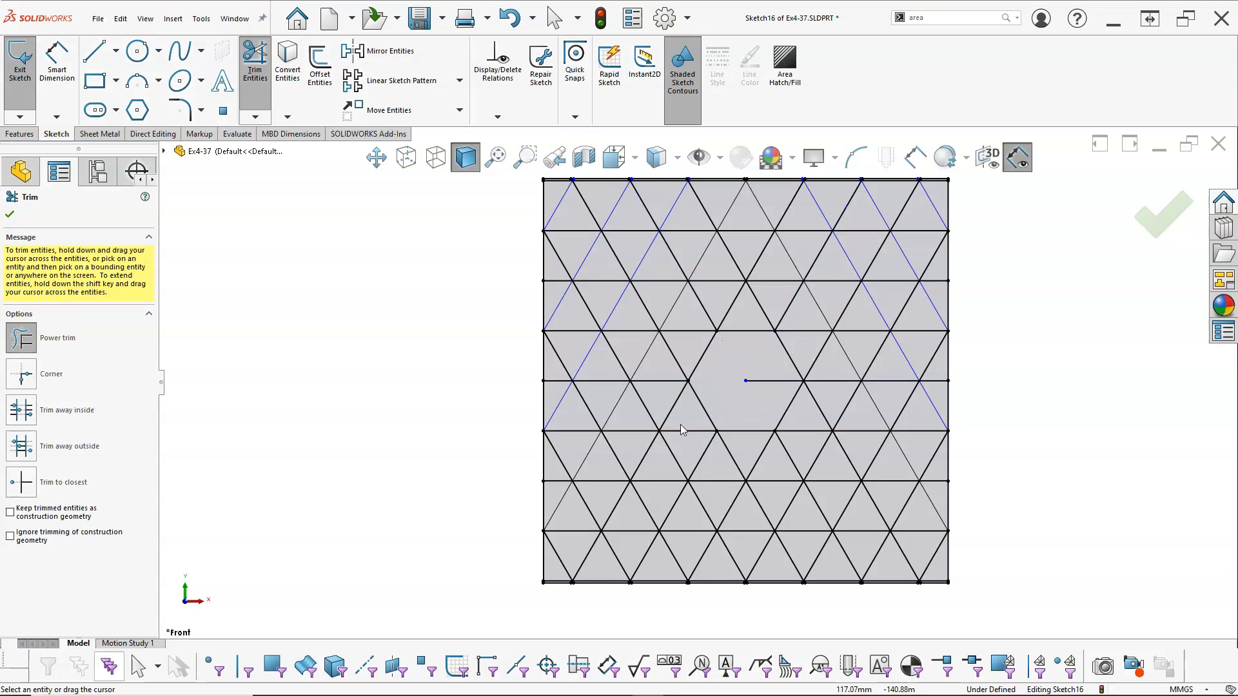
mouse_move(657, 410)
mouse_down()
mouse_move(646, 453)
mouse_move(677, 450)
mouse_up()
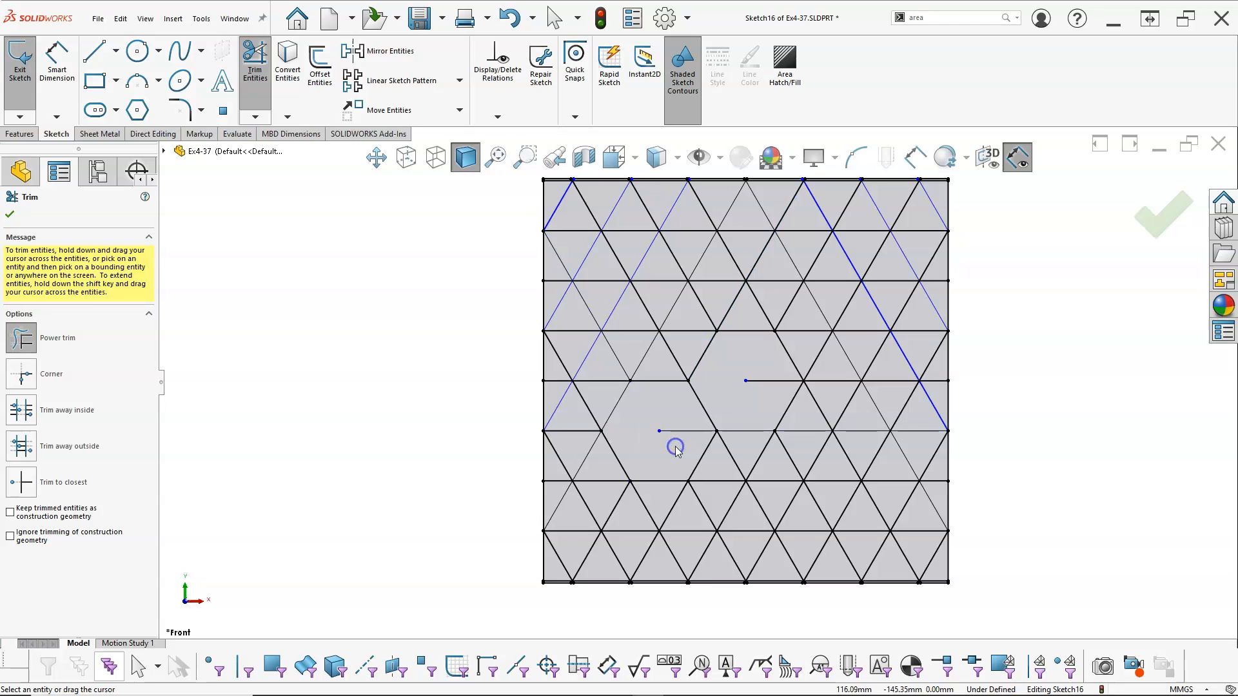
mouse_move(670, 296)
mouse_down()
mouse_move(674, 331)
mouse_move(636, 318)
mouse_move(659, 300)
mouse_up()
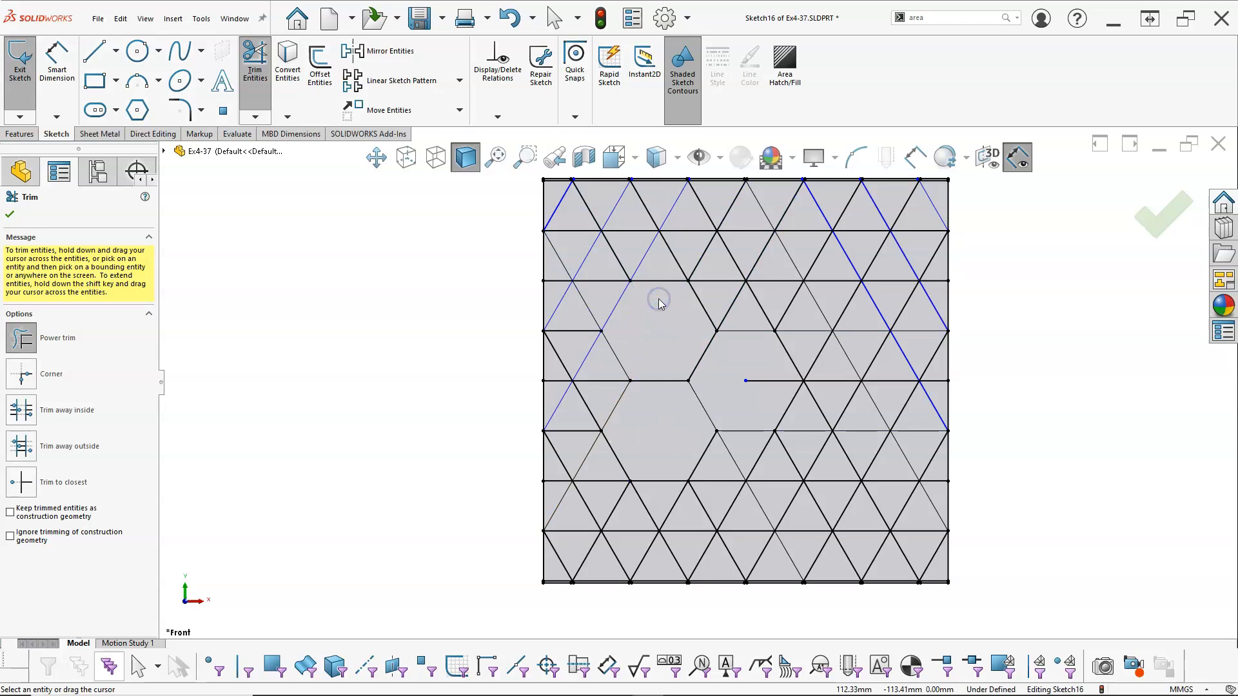
mouse_move(683, 207)
mouse_down()
mouse_move(637, 228)
mouse_move(678, 227)
mouse_up()
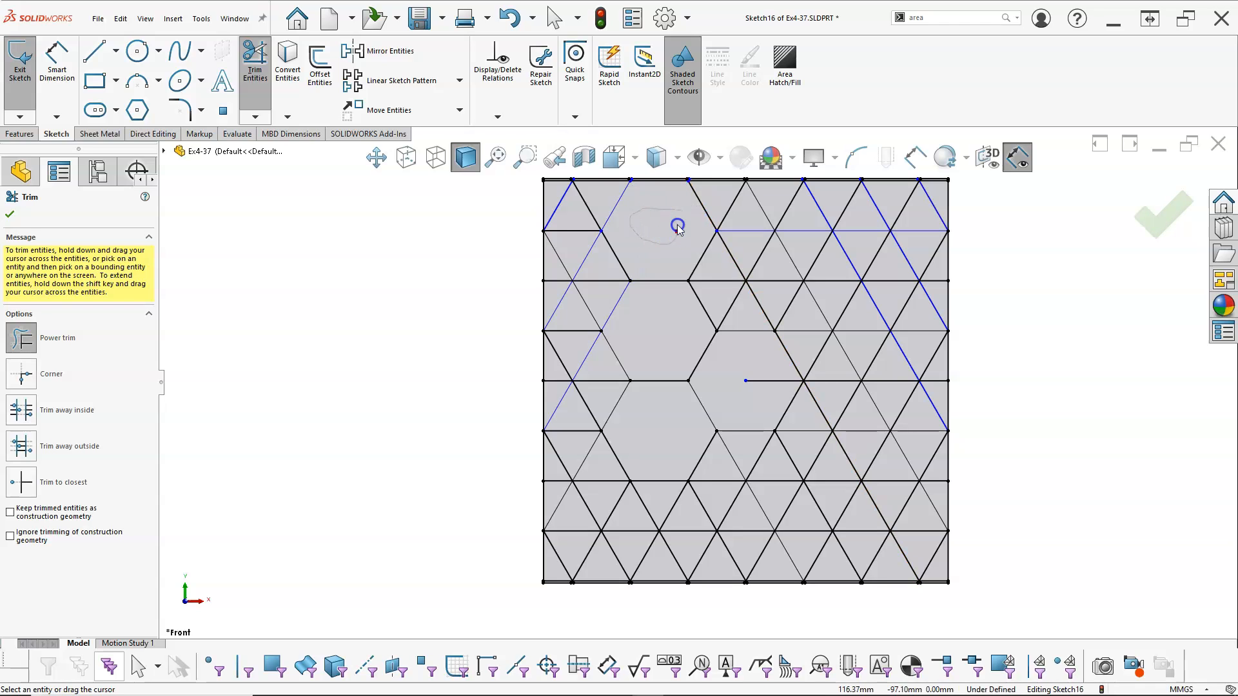
mouse_move(555, 256)
mouse_down()
mouse_move(590, 274)
mouse_move(566, 301)
mouse_up()
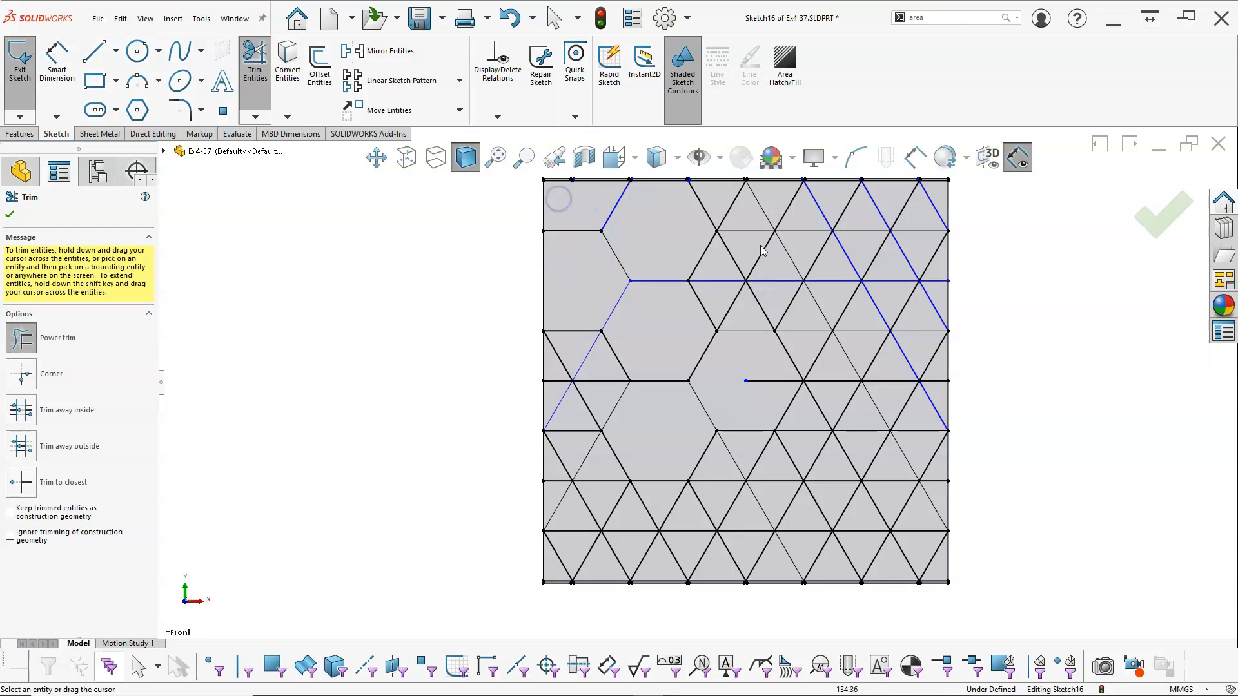
drag(778, 208, 801, 251)
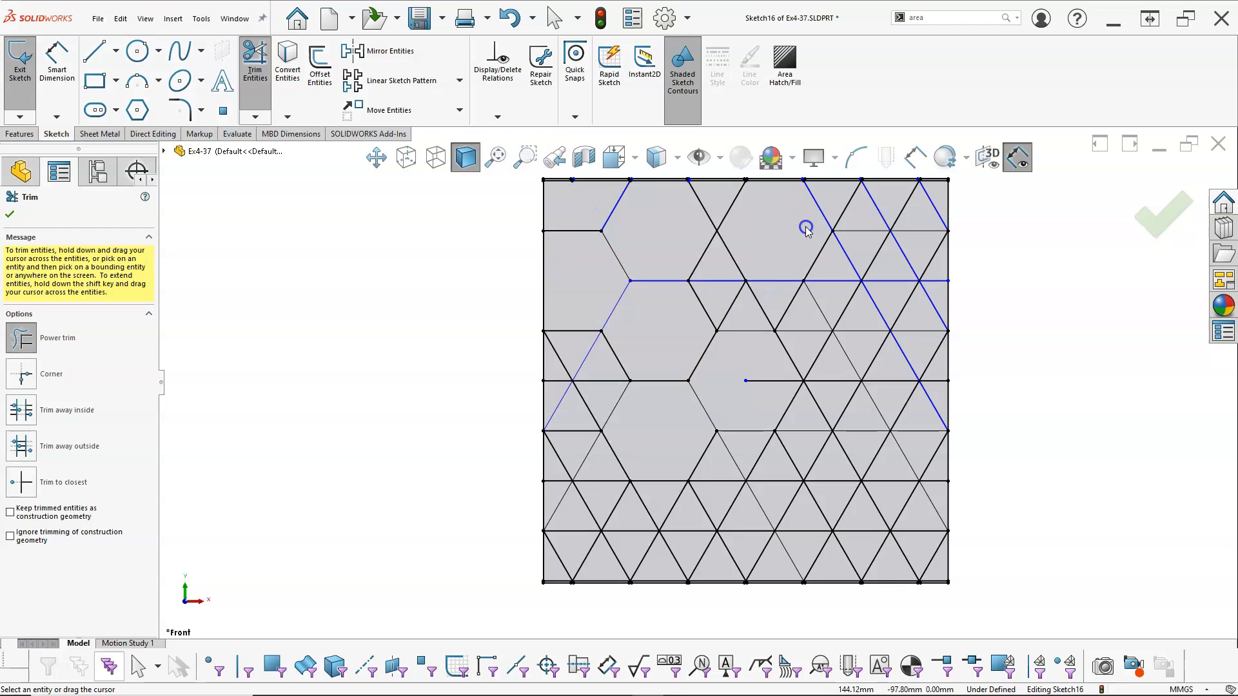
mouse_move(900, 215)
mouse_down()
mouse_move(883, 226)
mouse_move(904, 240)
mouse_up()
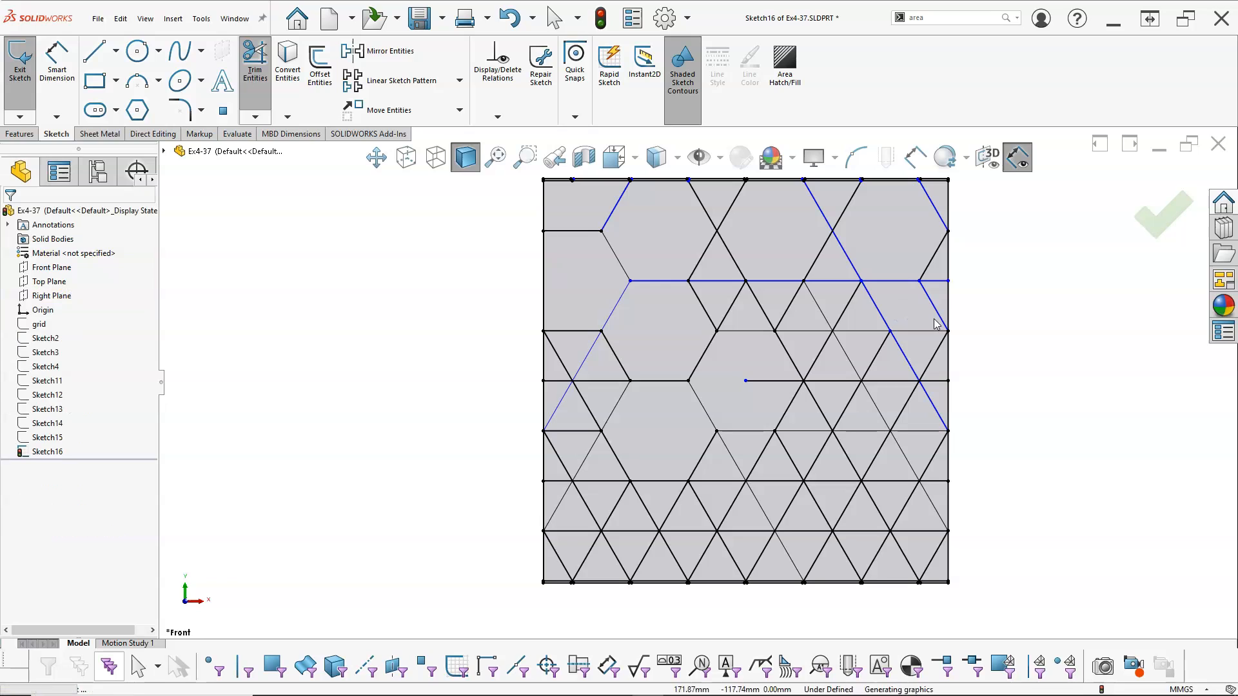
key(Escape)
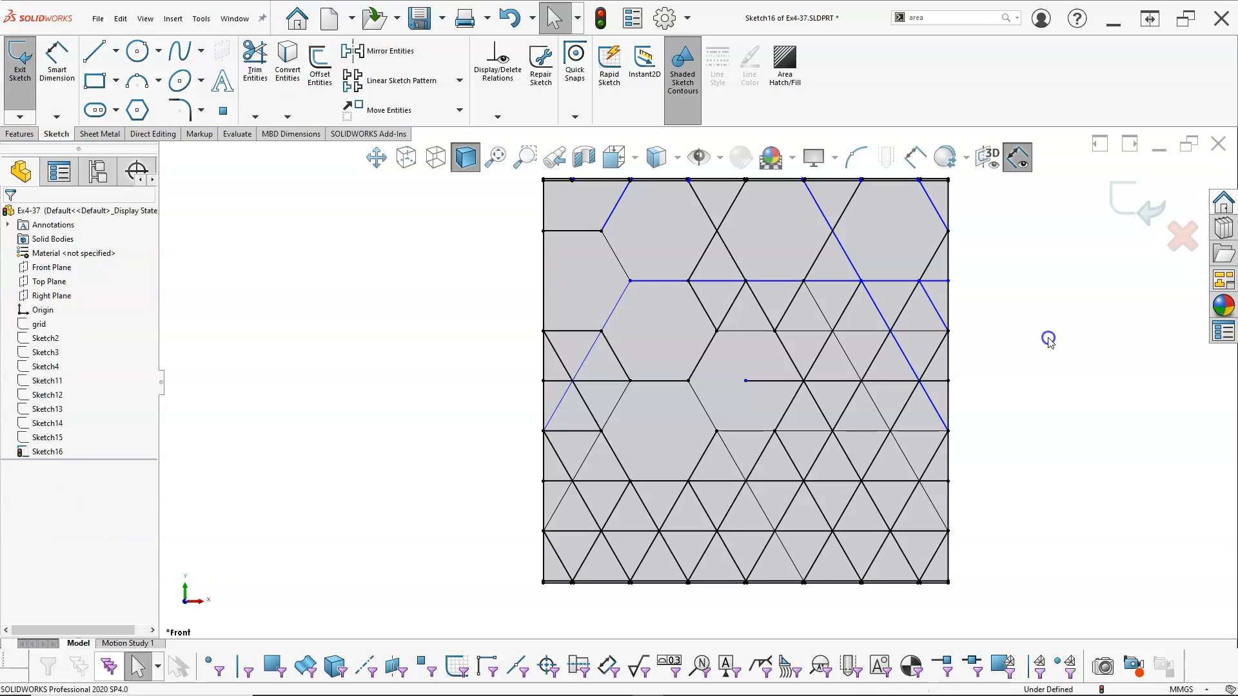
click(255, 61)
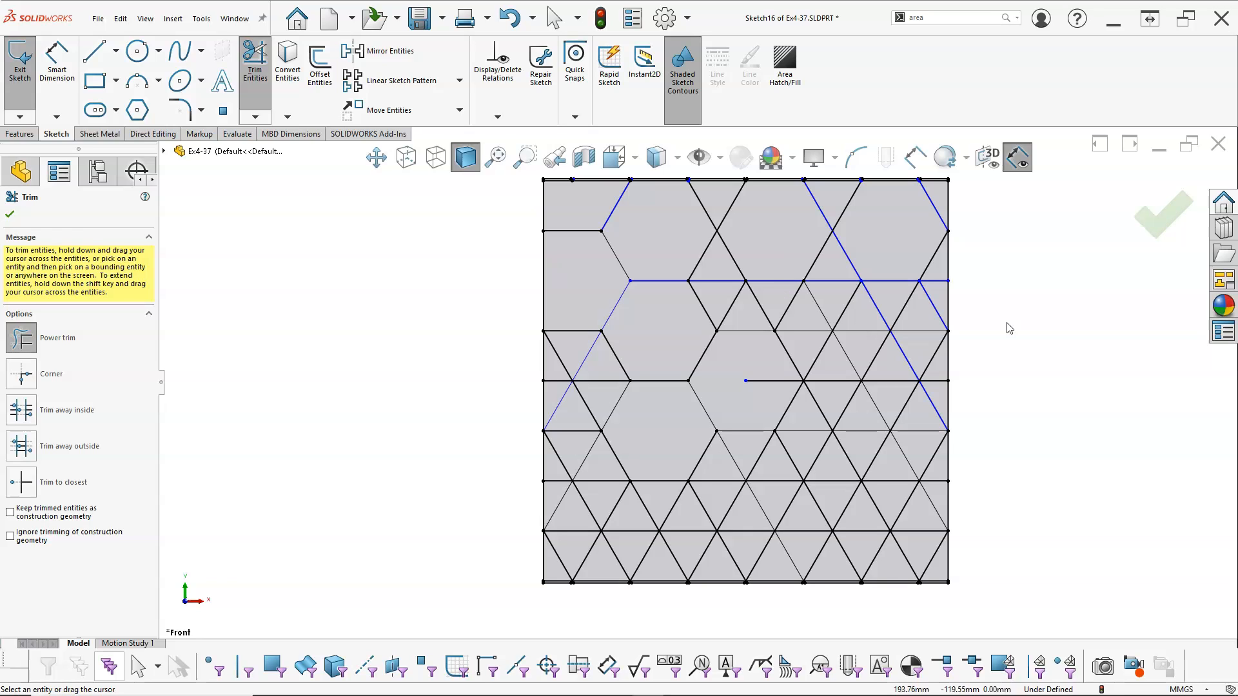
key(Escape)
key(ctrl+z)
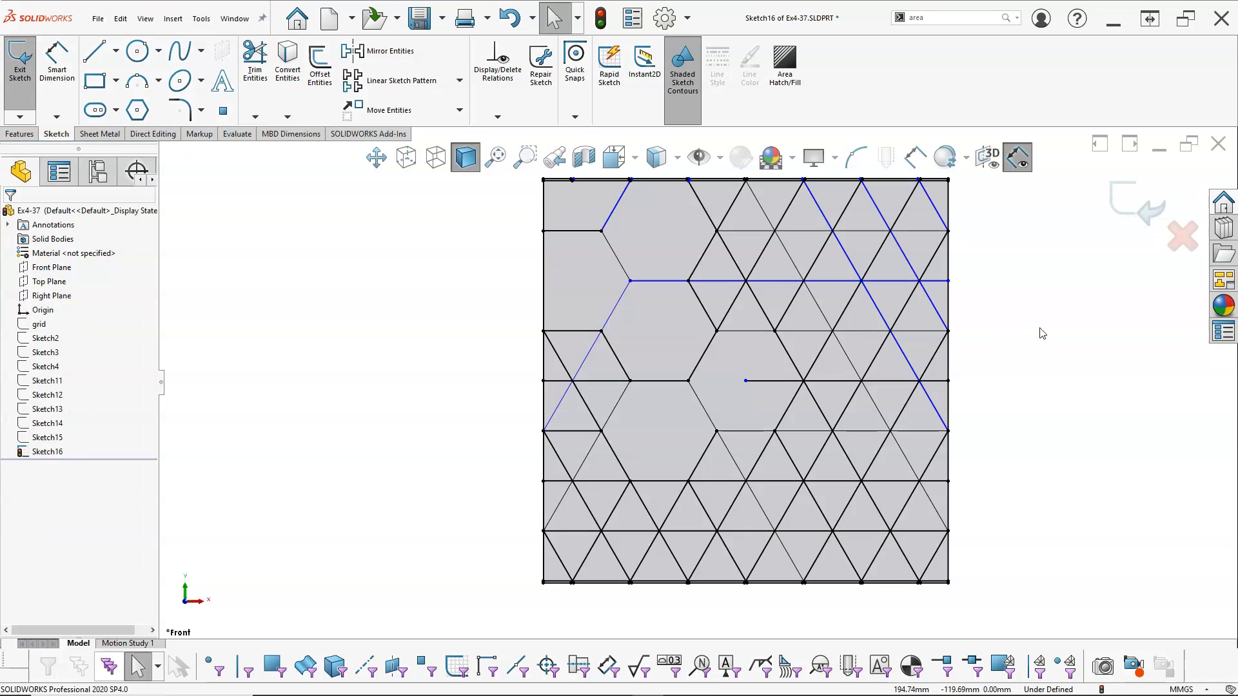
Power-trim the inner lines of the remaining middle and right hexagons in the square's upper half, including the partial ones along the right edge
click(256, 63)
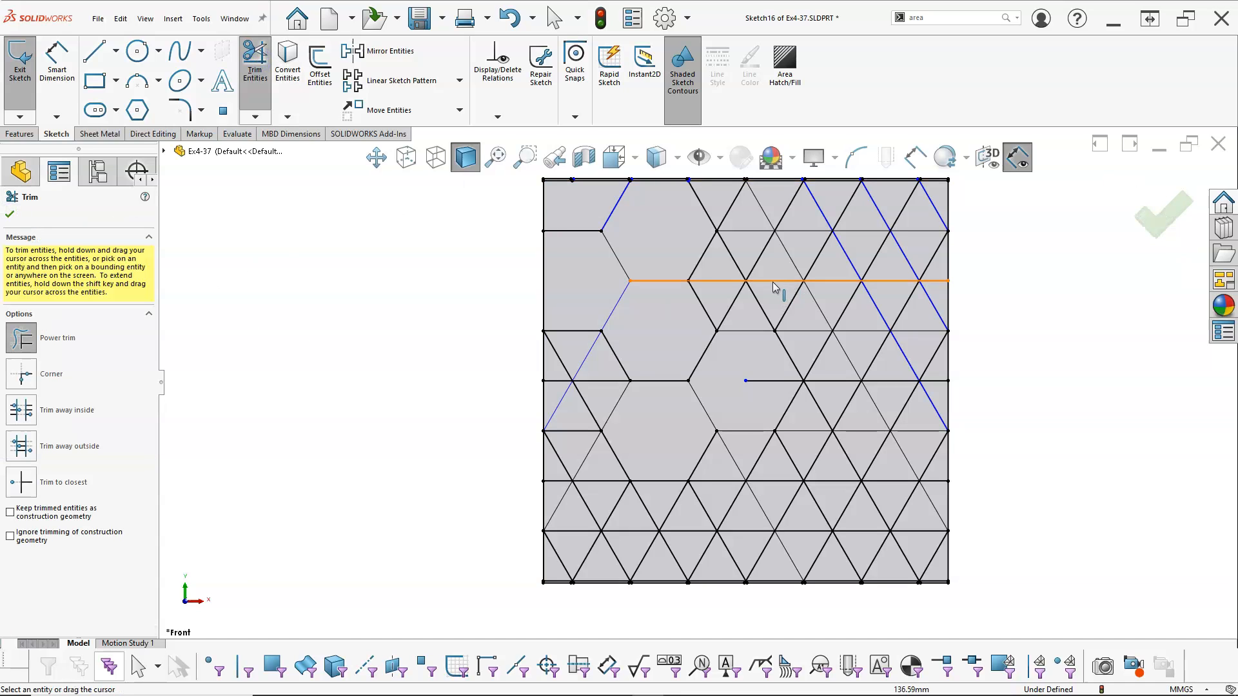
mouse_move(767, 268)
mouse_down()
mouse_move(715, 276)
mouse_move(765, 304)
mouse_up()
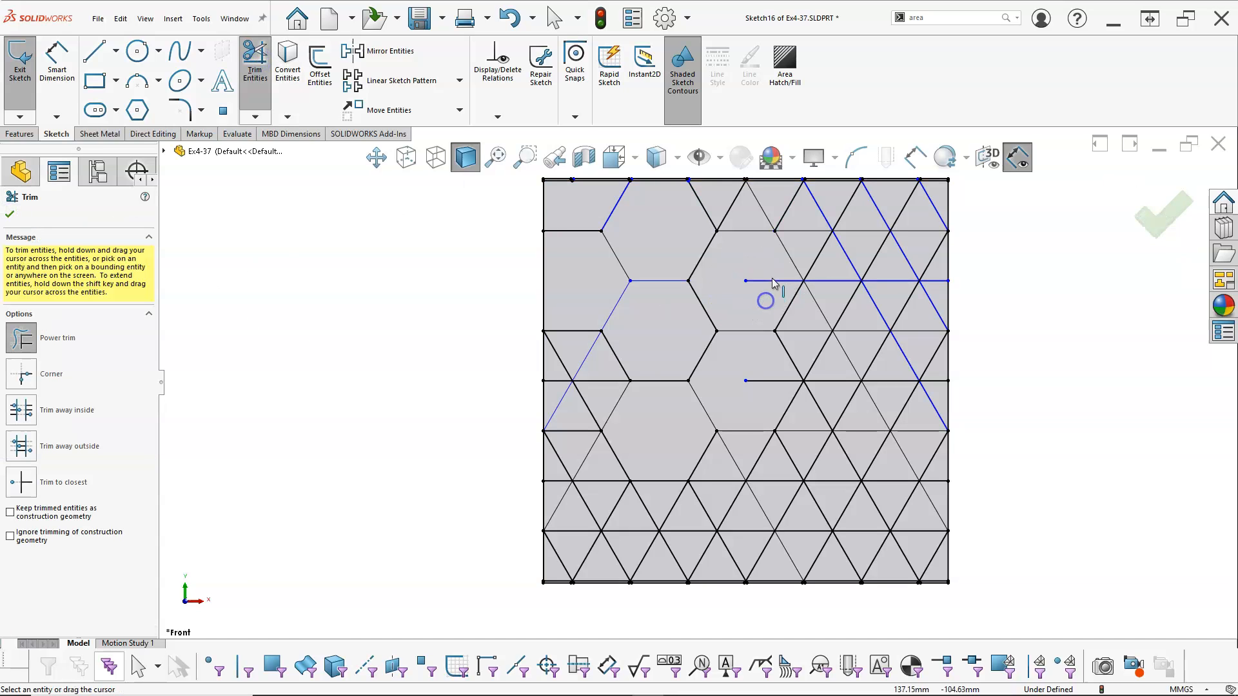
mouse_move(835, 216)
mouse_down()
mouse_move(852, 266)
mouse_move(825, 248)
mouse_move(850, 250)
mouse_move(811, 205)
mouse_up()
drag(762, 269, 760, 294)
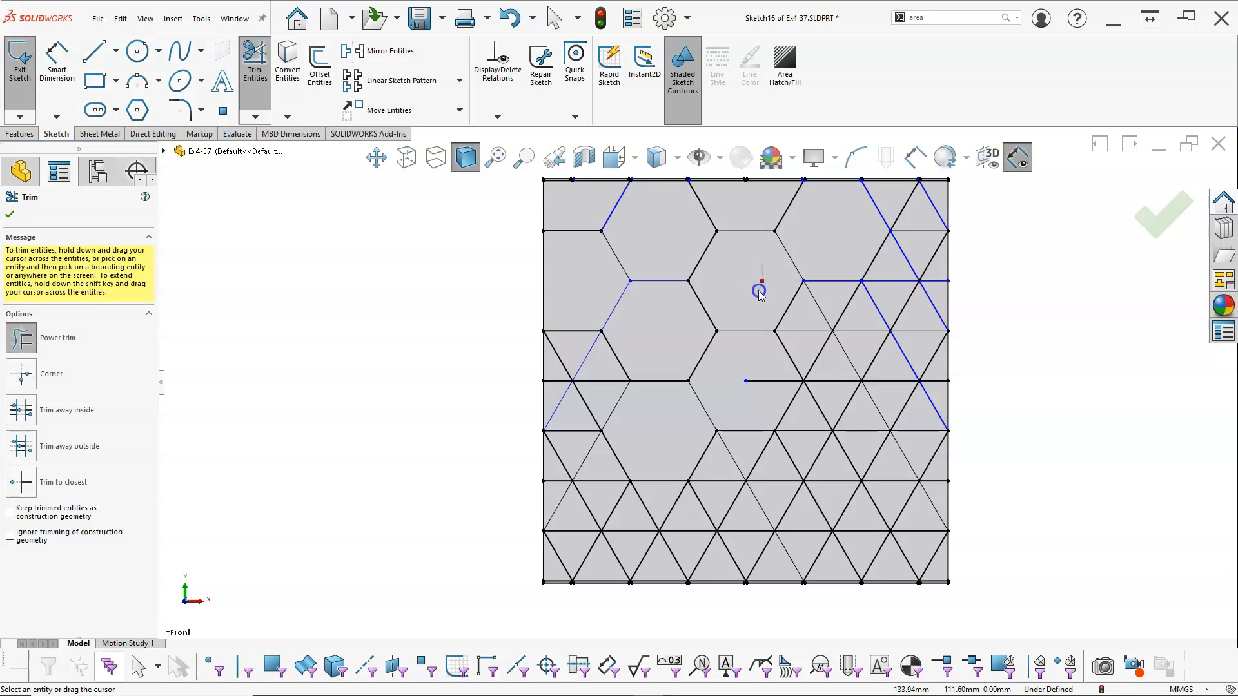
mouse_move(858, 322)
mouse_down()
mouse_move(813, 335)
mouse_move(855, 327)
mouse_up()
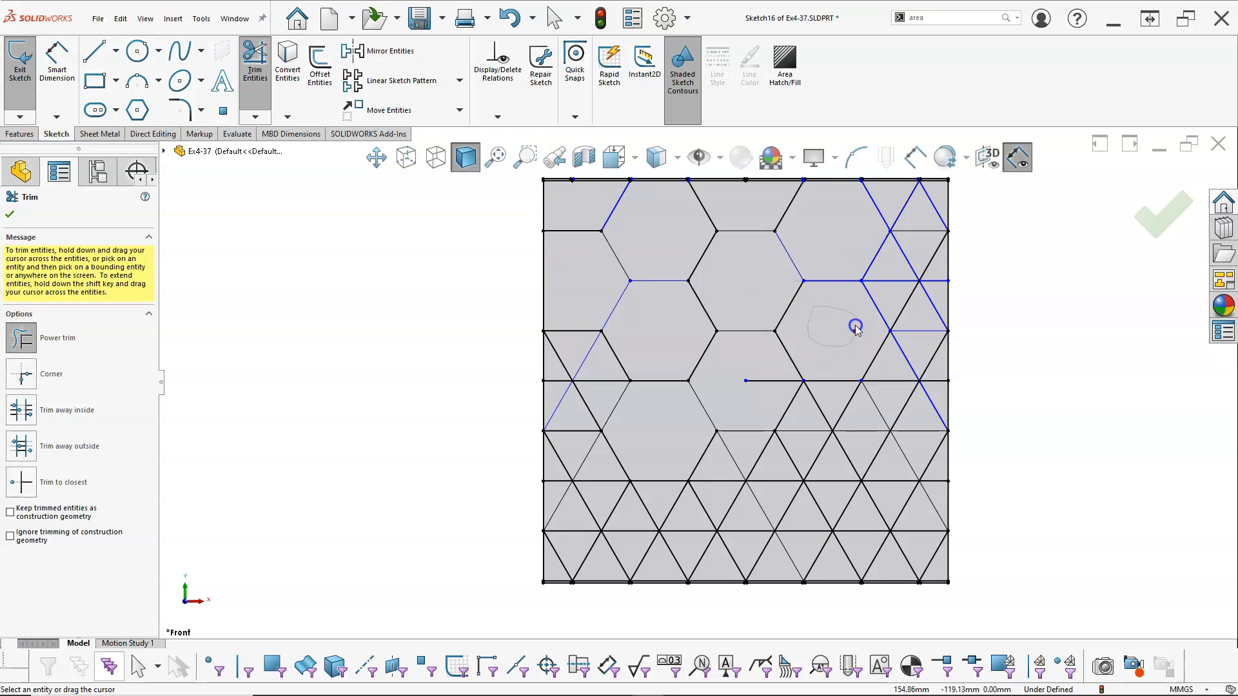
mouse_move(904, 284)
mouse_down()
mouse_move(916, 260)
mouse_move(900, 305)
mouse_move(926, 269)
mouse_up()
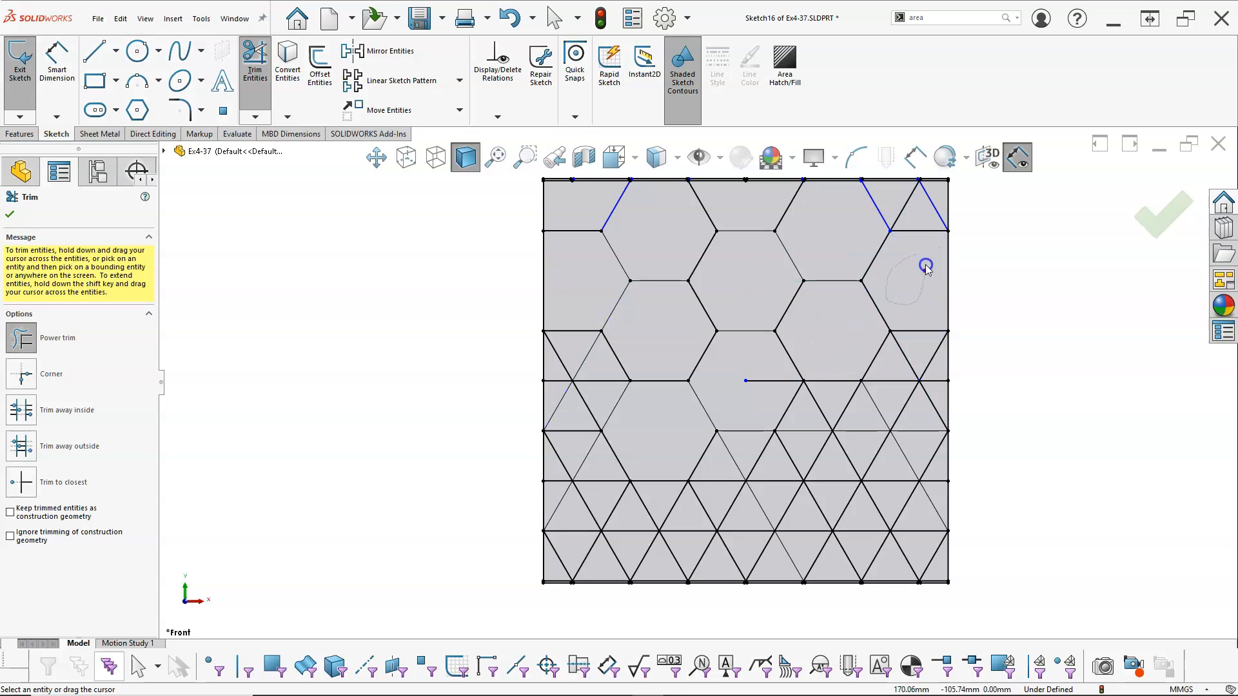
drag(909, 201, 938, 204)
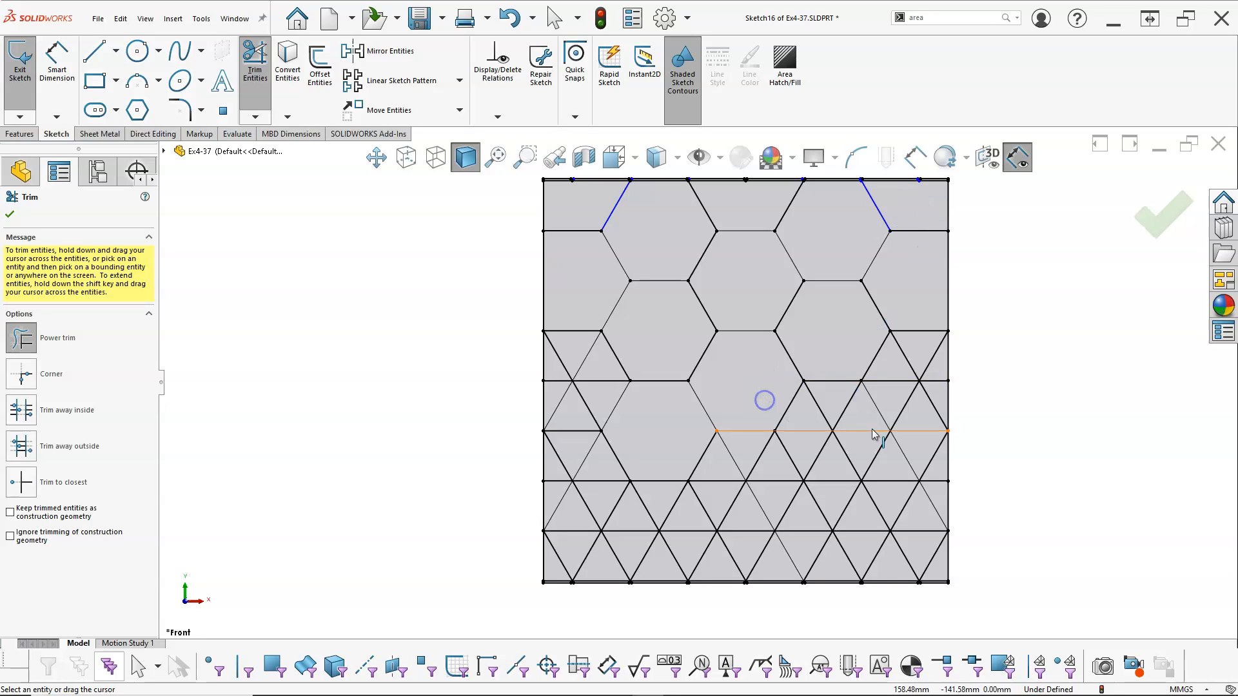
Power-trim the inner lines of the lower hexagons from the square's right edge across to the second column, including the partial ones
mouse_move(855, 416)
mouse_down()
mouse_move(802, 434)
mouse_move(852, 436)
mouse_up()
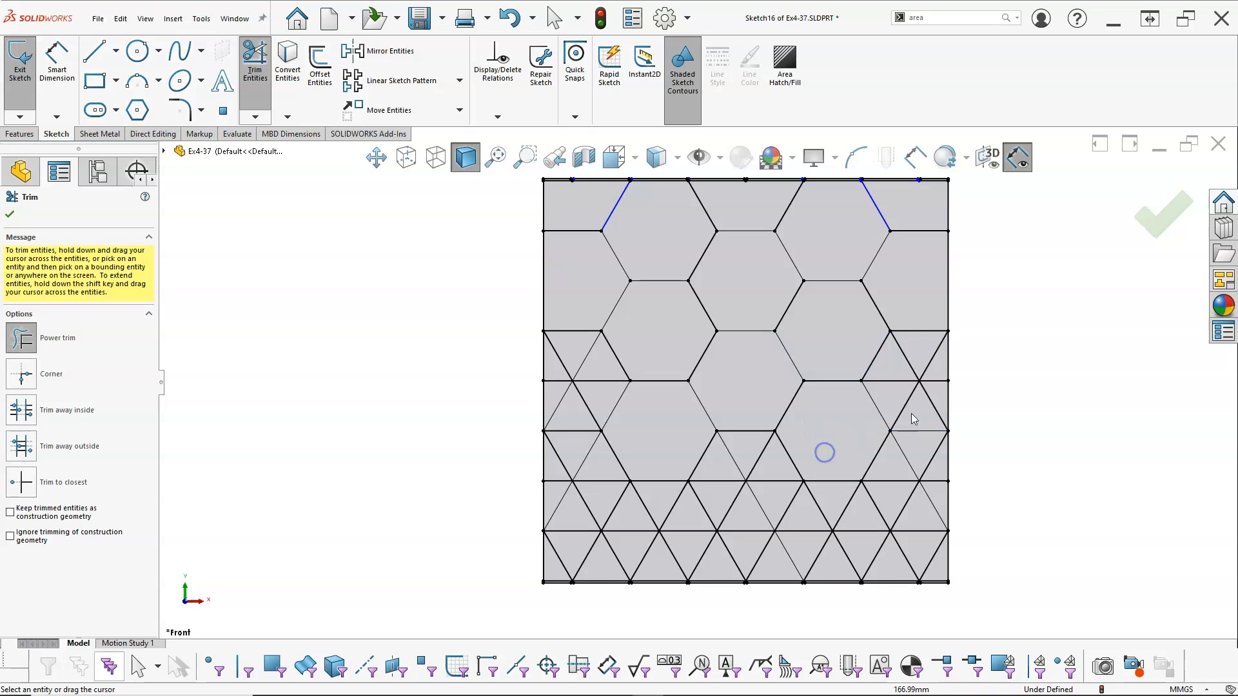
drag(938, 345, 924, 397)
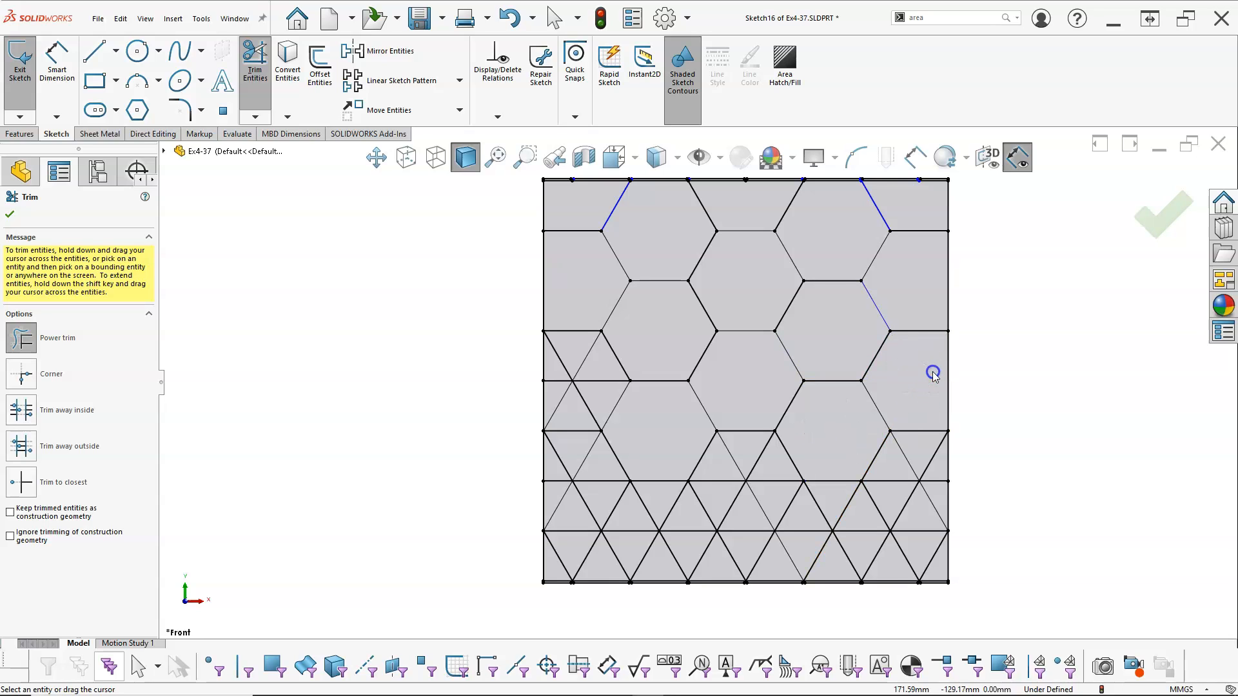
mouse_move(923, 463)
mouse_down()
mouse_move(907, 475)
mouse_move(930, 482)
mouse_move(931, 466)
mouse_up()
mouse_move(853, 522)
mouse_down()
mouse_move(810, 513)
mouse_move(932, 564)
mouse_up()
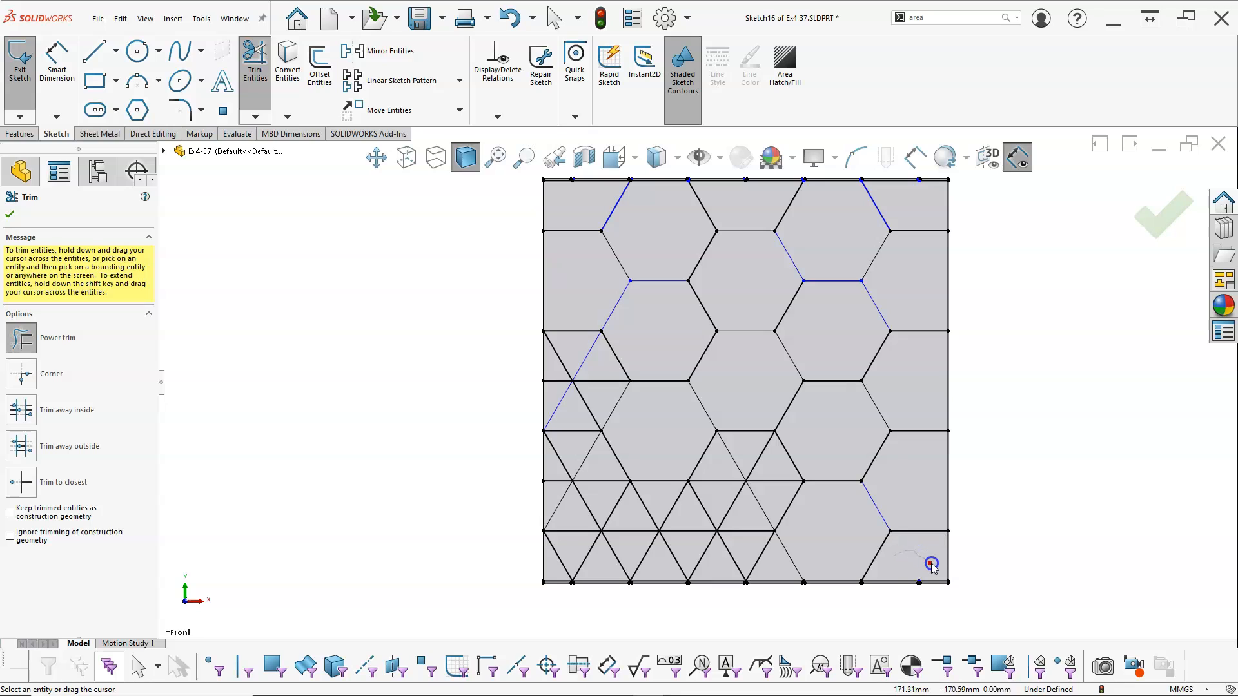
mouse_move(780, 486)
mouse_down()
mouse_move(760, 448)
mouse_move(768, 497)
mouse_move(741, 456)
mouse_up()
mouse_move(767, 565)
mouse_down()
mouse_move(658, 514)
mouse_move(664, 550)
mouse_move(638, 522)
mouse_up()
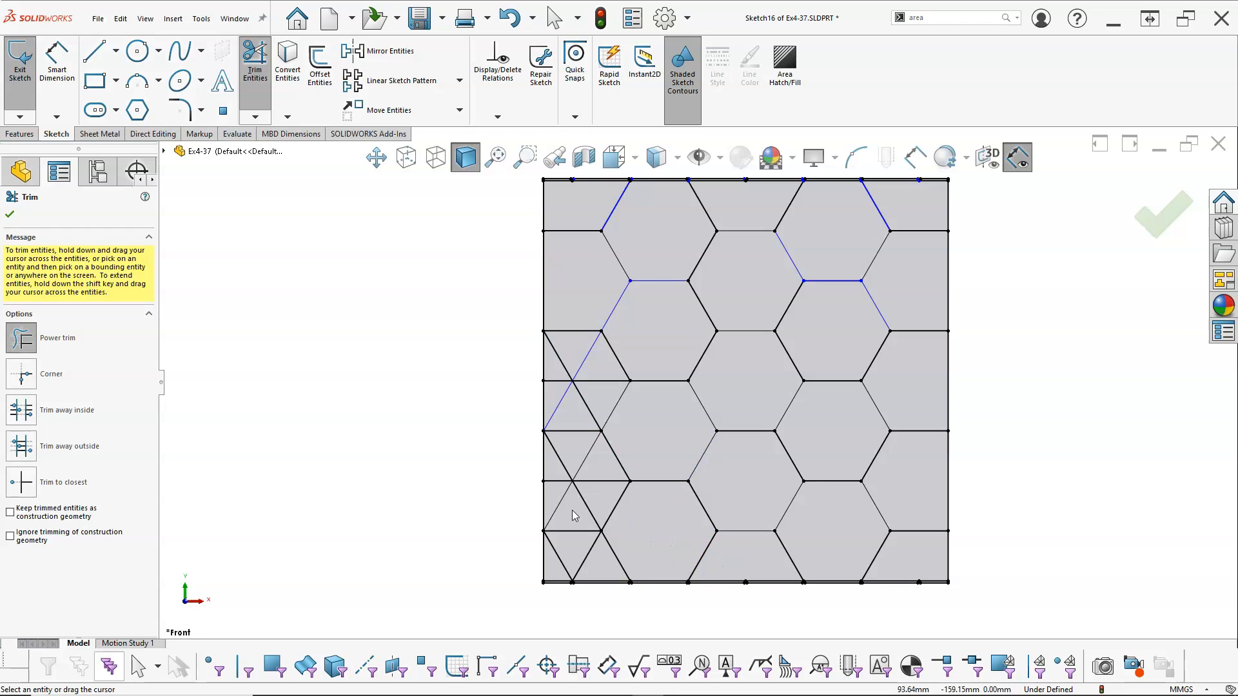
Power-trim the inner lines of the partial hexagons along the square's left edge, above the lowest triangle
drag(554, 501, 559, 567)
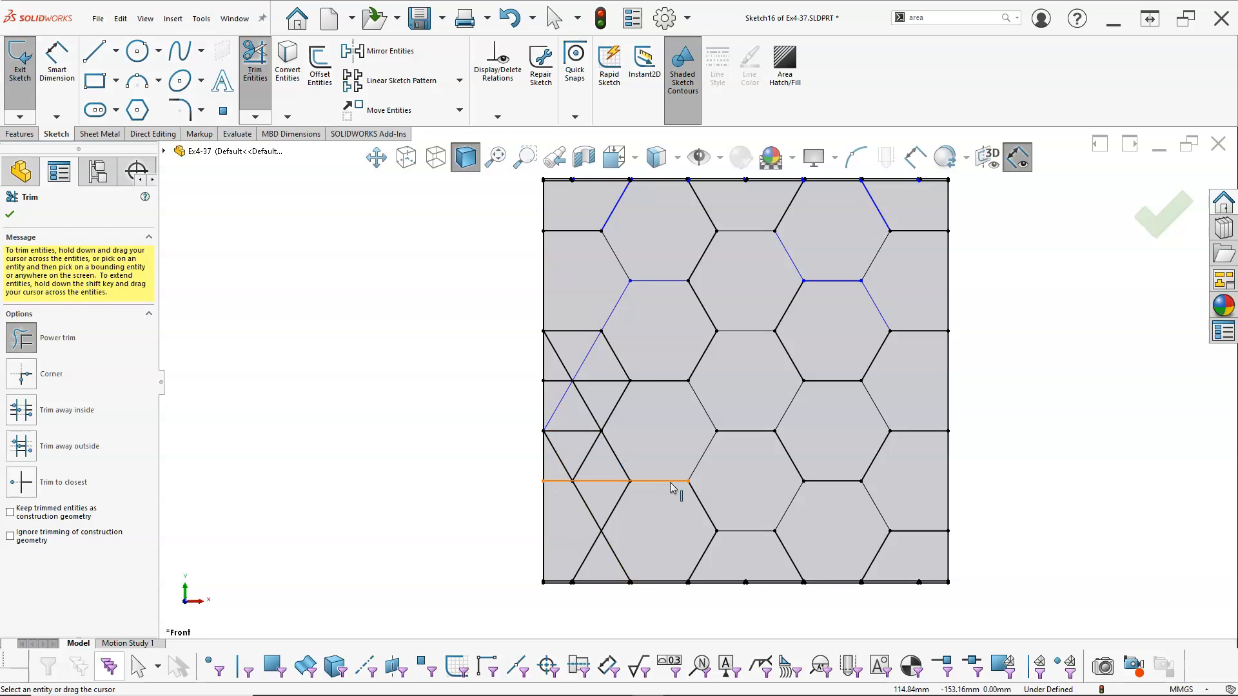
key(Escape)
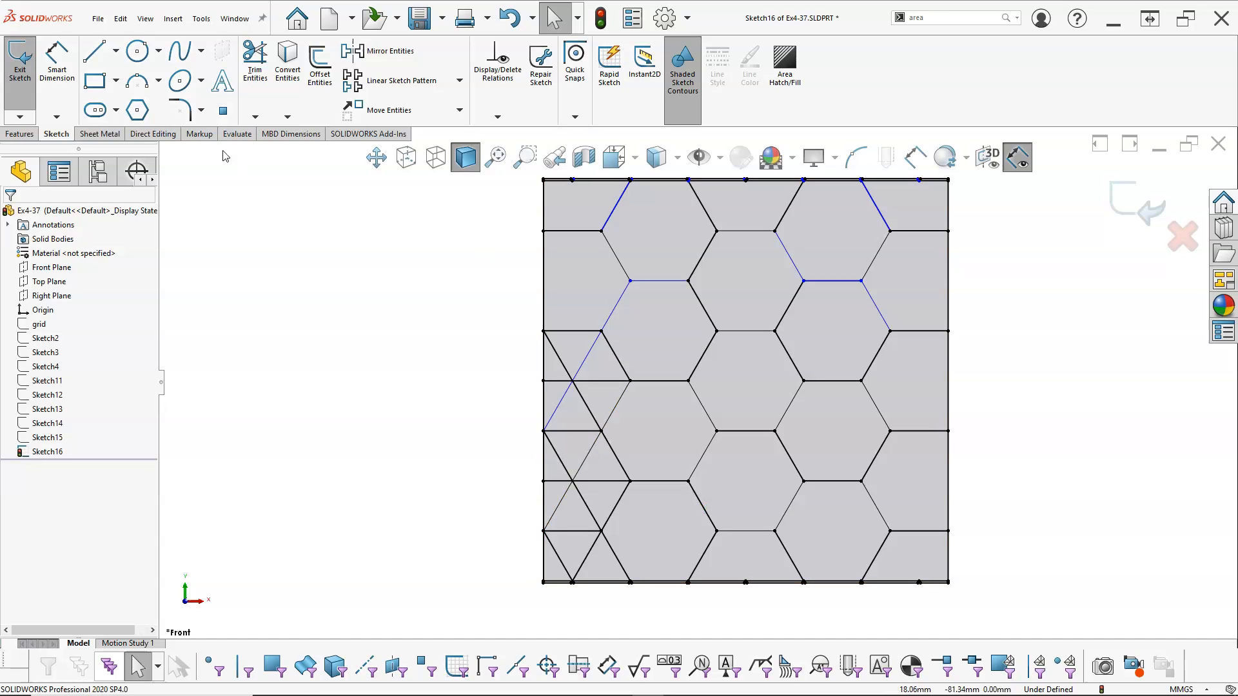
click(255, 61)
mouse_move(565, 469)
mouse_down()
mouse_move(553, 470)
mouse_move(589, 470)
mouse_move(557, 471)
mouse_up()
mouse_move(561, 351)
mouse_down()
mouse_move(571, 394)
mouse_move(588, 359)
mouse_up()
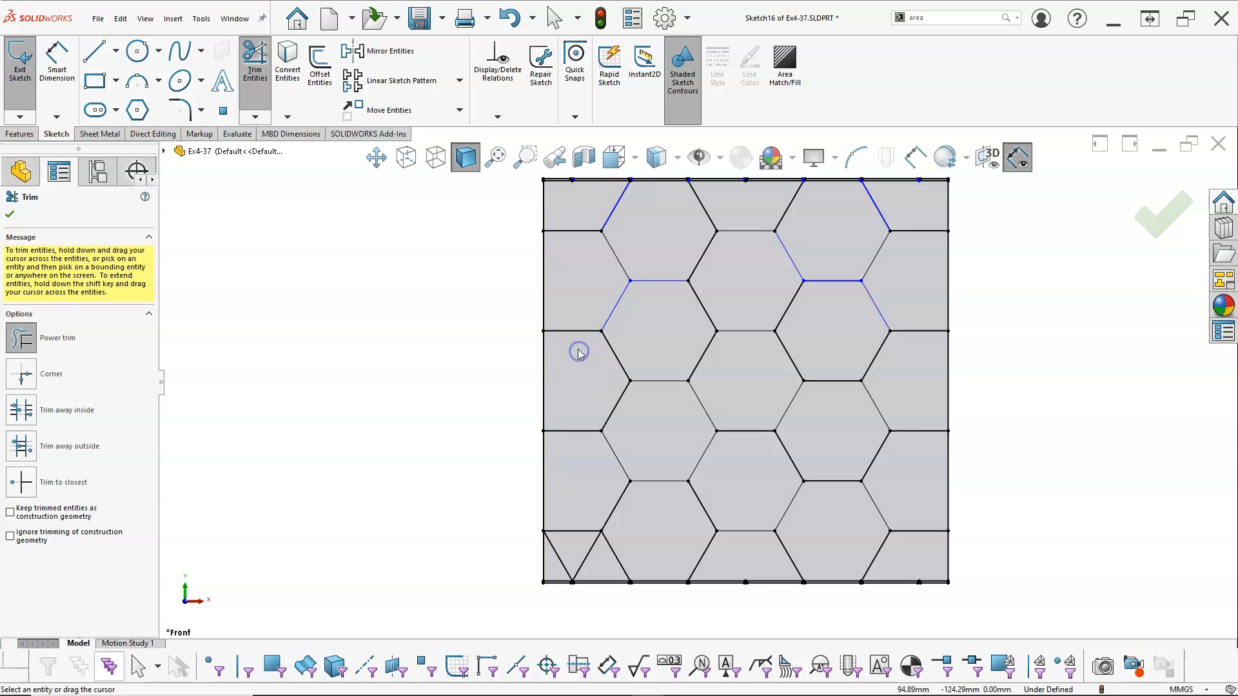
Switch to Trim to closest and remove the short stubs and inner horizontal line between the square's upper-left corner and the first upper hexagon
scroll(640, 192, down, 6)
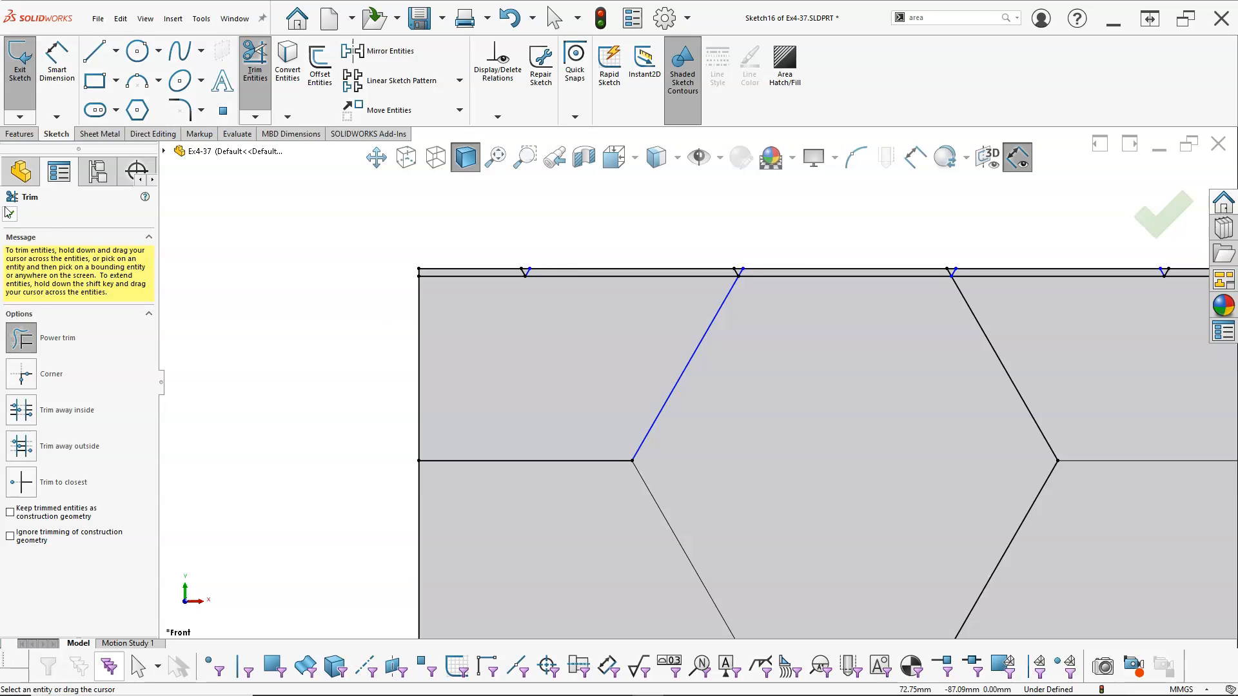
click(22, 482)
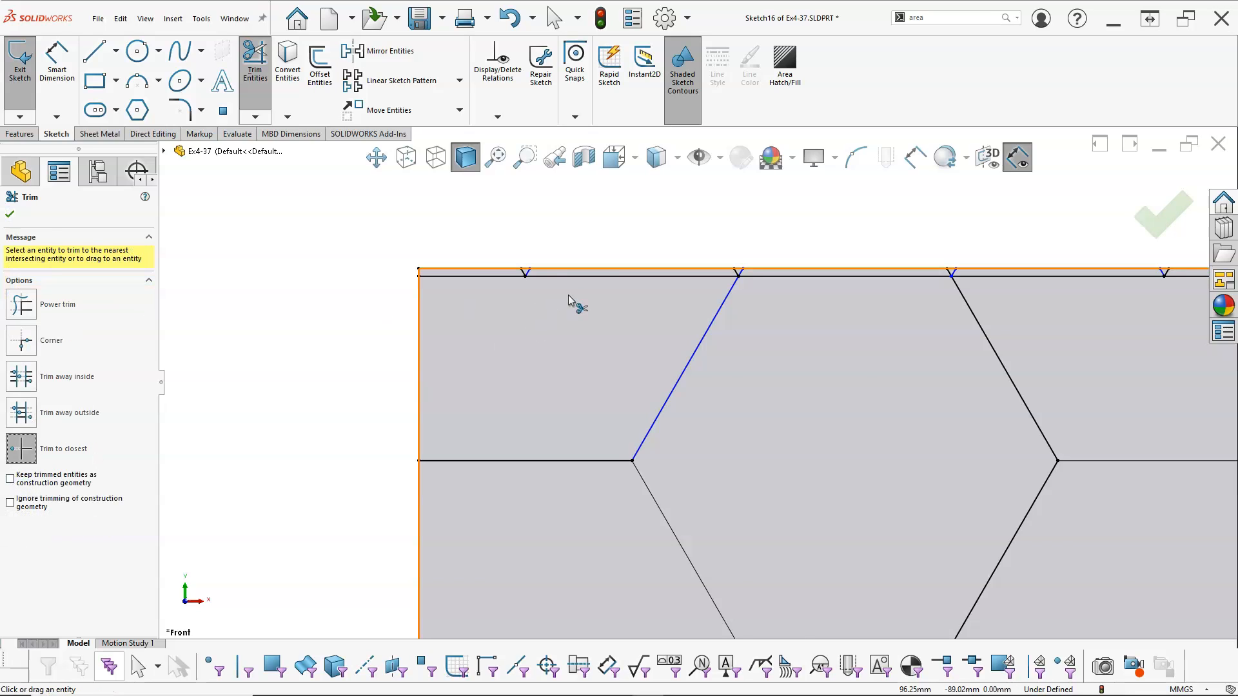
scroll(567, 295, down, 2)
click(552, 285)
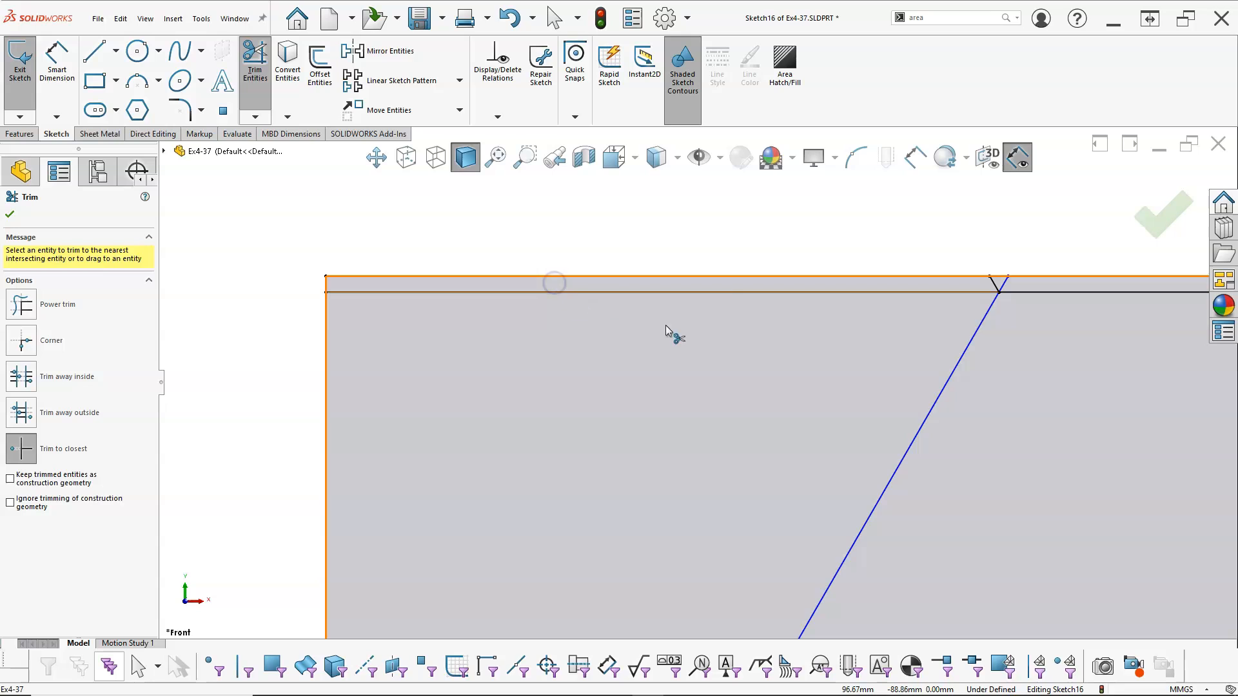
click(730, 292)
scroll(827, 313, up, 3)
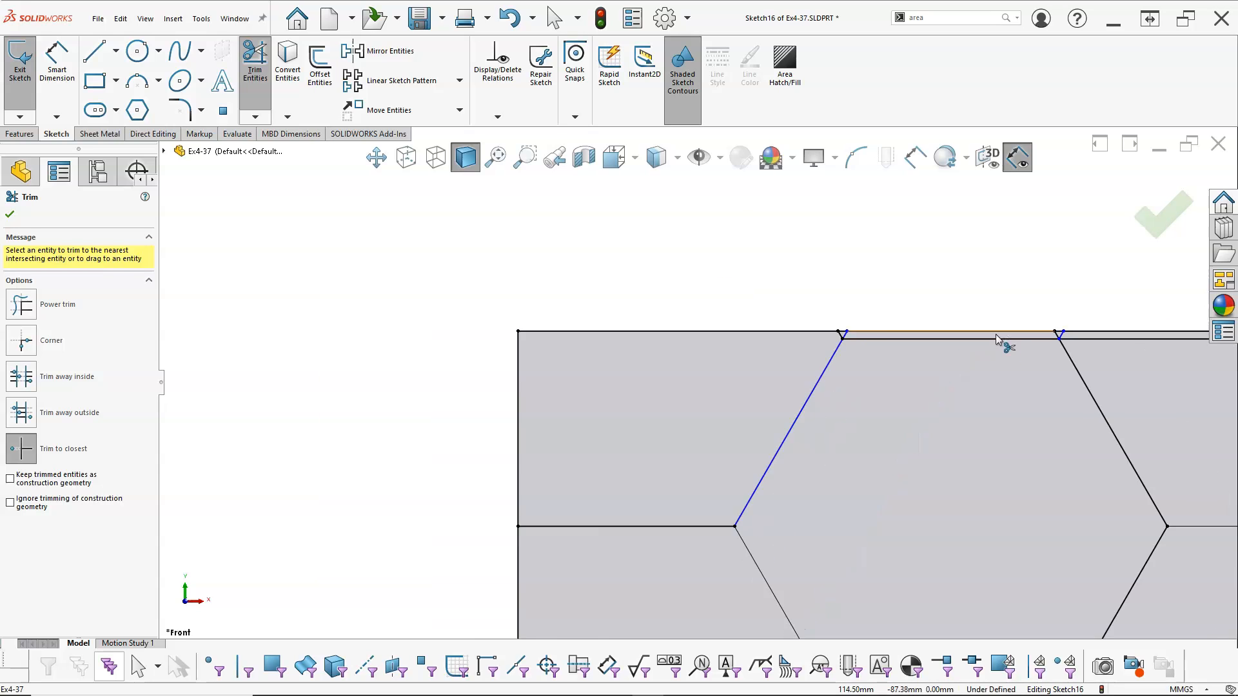
Trim the extra stub at the first upper hexagon's right corner and the inner line and stubs between the two upper hexagons
scroll(995, 334, down, 3)
click(667, 354)
scroll(903, 383, up, 3)
scroll(799, 361, down, 4)
click(778, 377)
scroll(886, 402, up, 3)
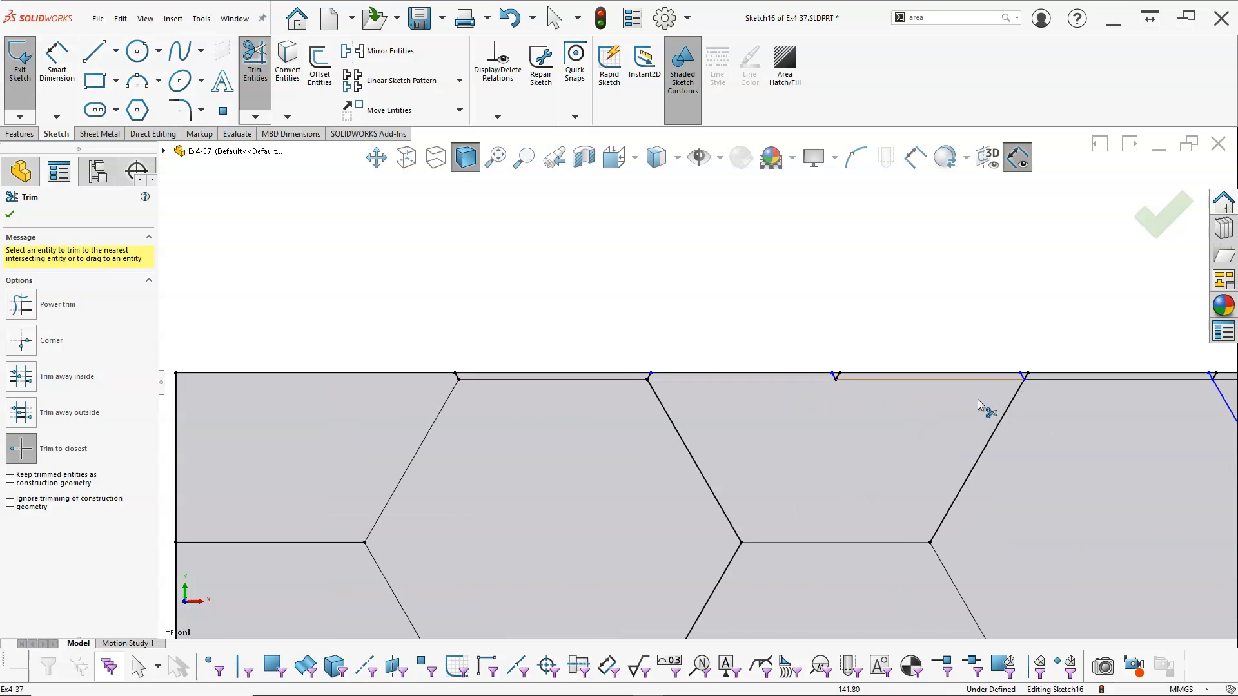
scroll(978, 400, down, 4)
click(653, 345)
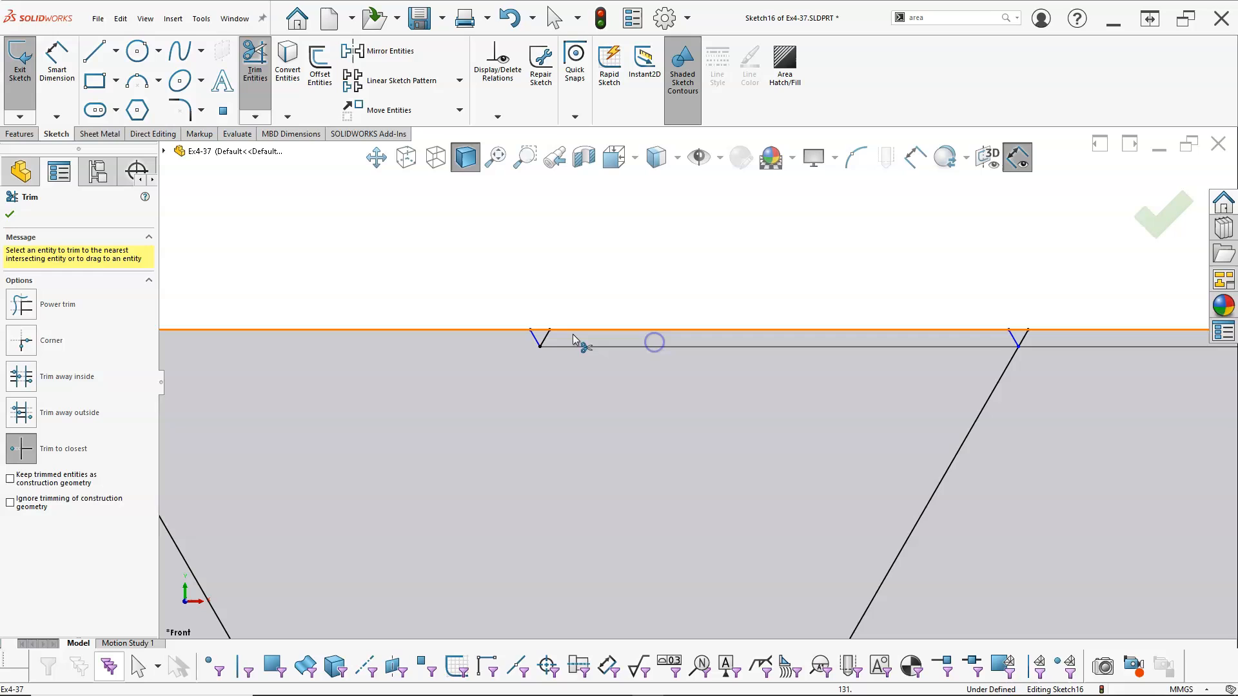
click(536, 342)
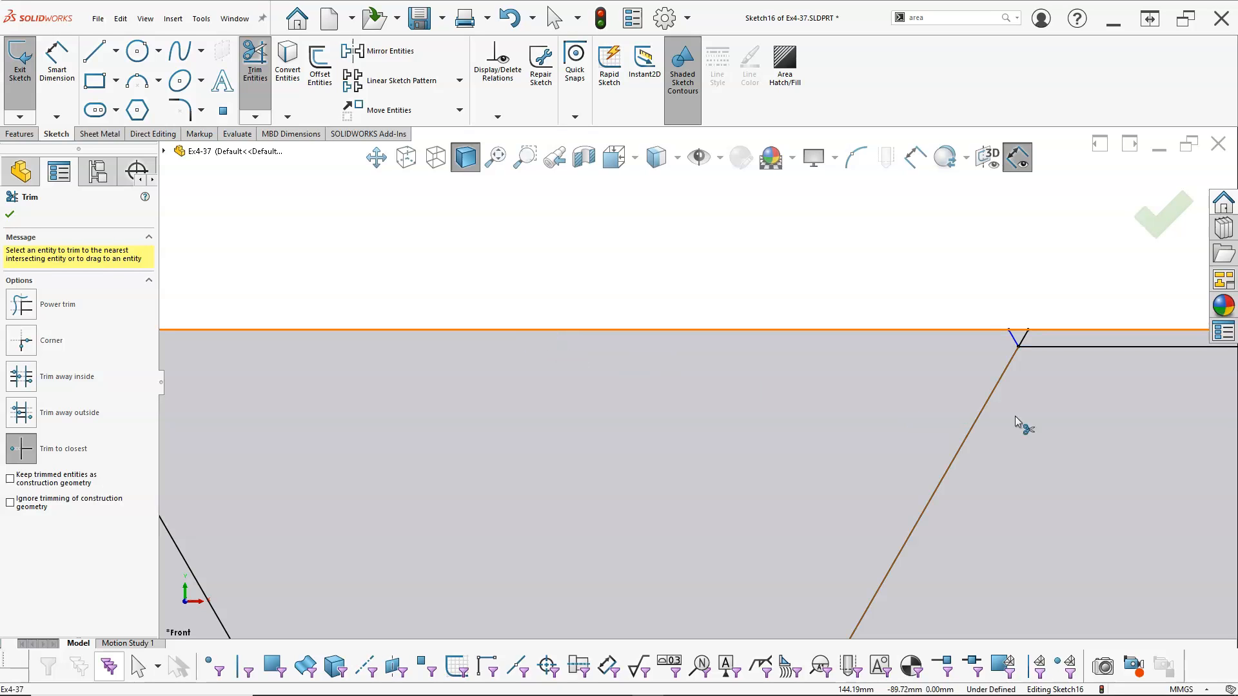
Trim the extra stubs at the second upper hexagon's top corners and the inner line and stubs up to the square's upper-right corner
scroll(1075, 361, up, 5)
scroll(751, 393, down, 3)
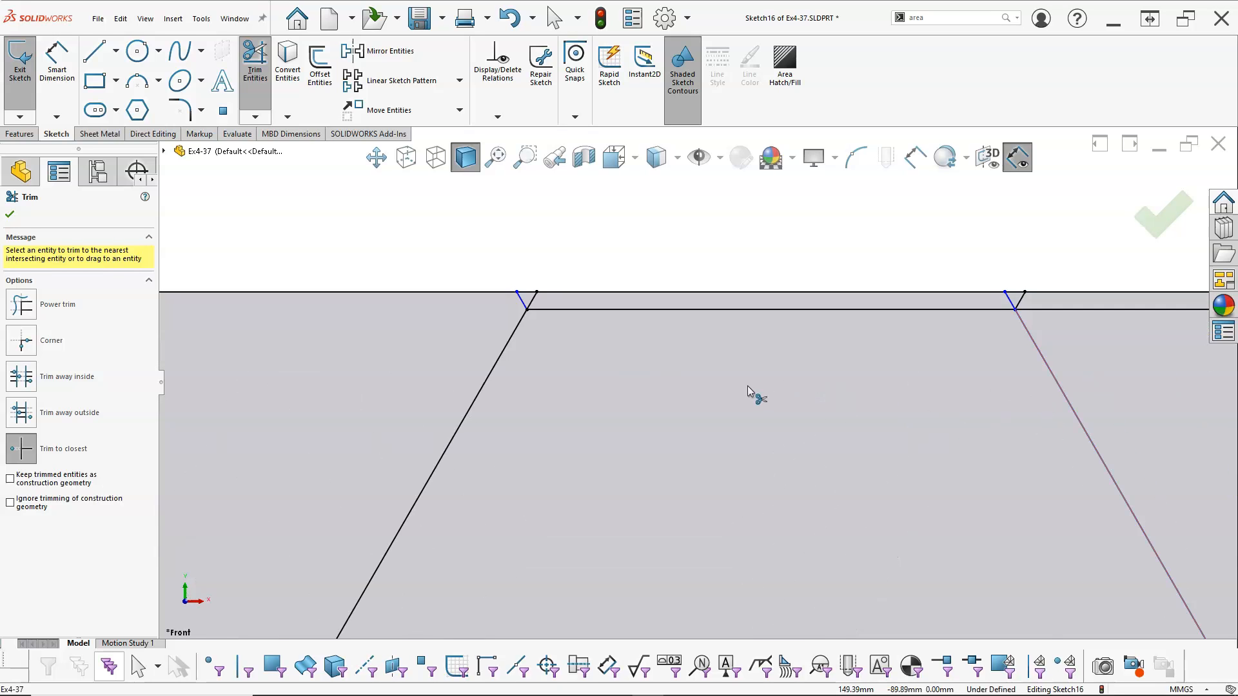
click(531, 303)
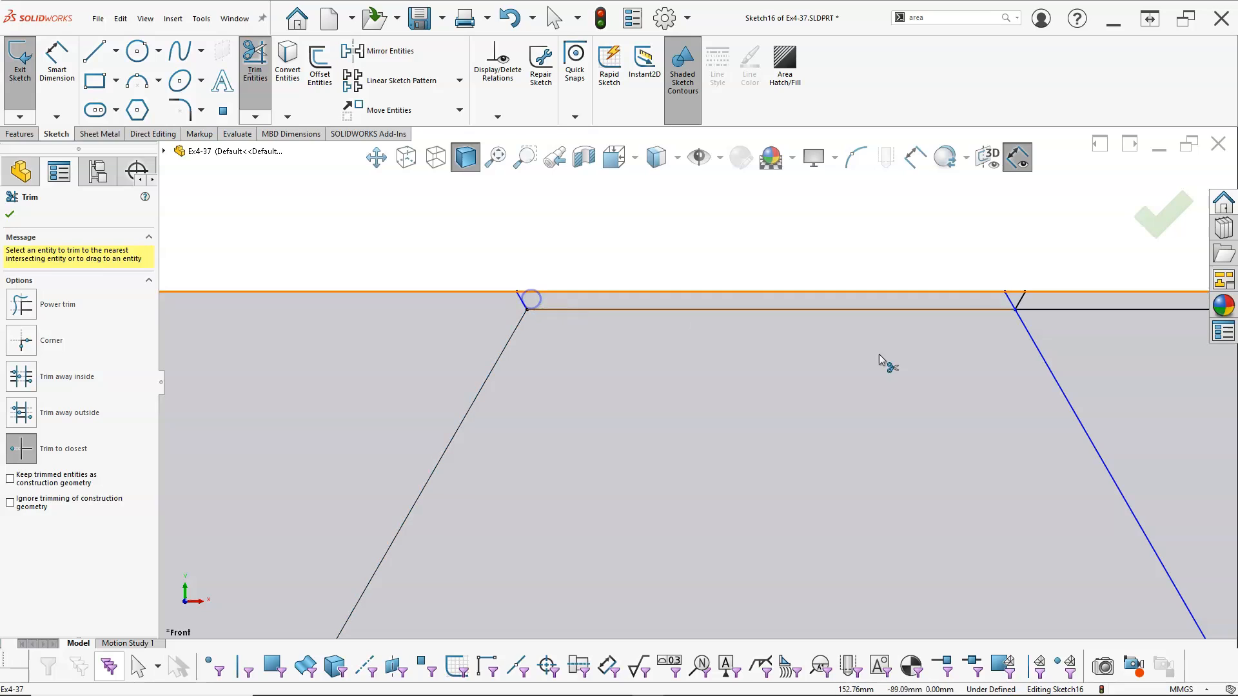
click(1012, 302)
scroll(1007, 342, up, 2)
scroll(902, 368, down, 2)
click(682, 354)
click(785, 355)
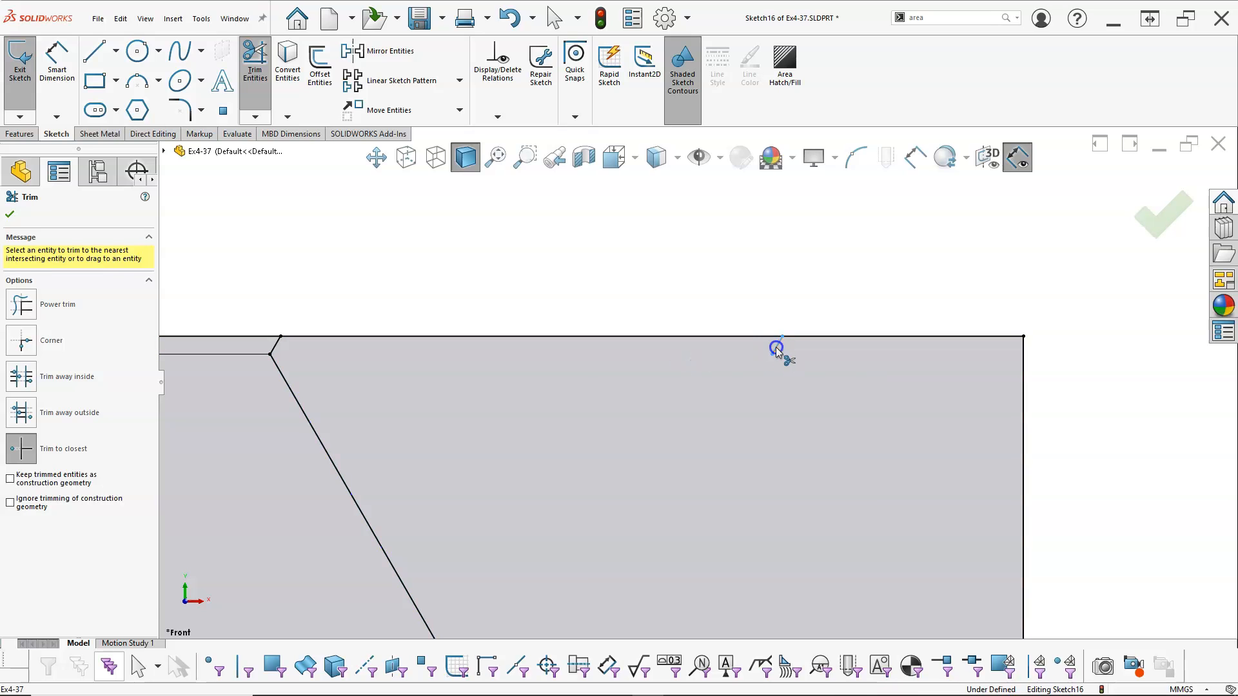
scroll(766, 429, up, 5)
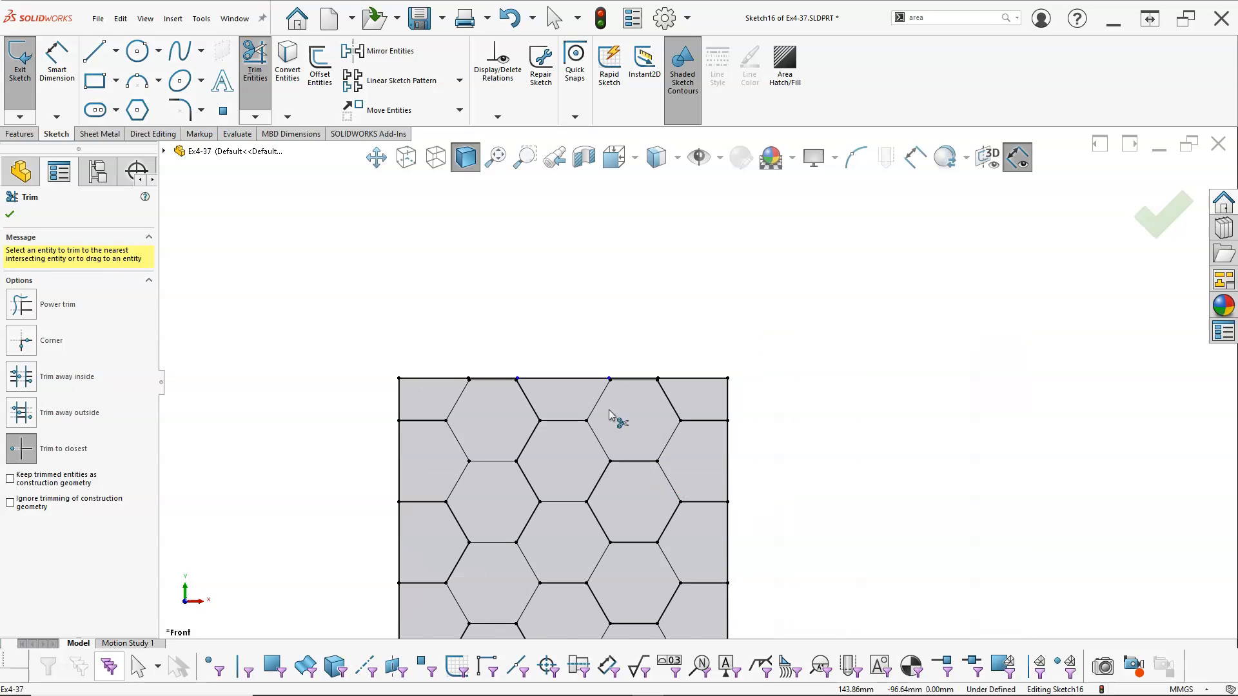
Trim one short stub below the lower-left triangle's tip and try to trim the inner line beside it
scroll(609, 413, down, 5)
scroll(639, 432, up, 4)
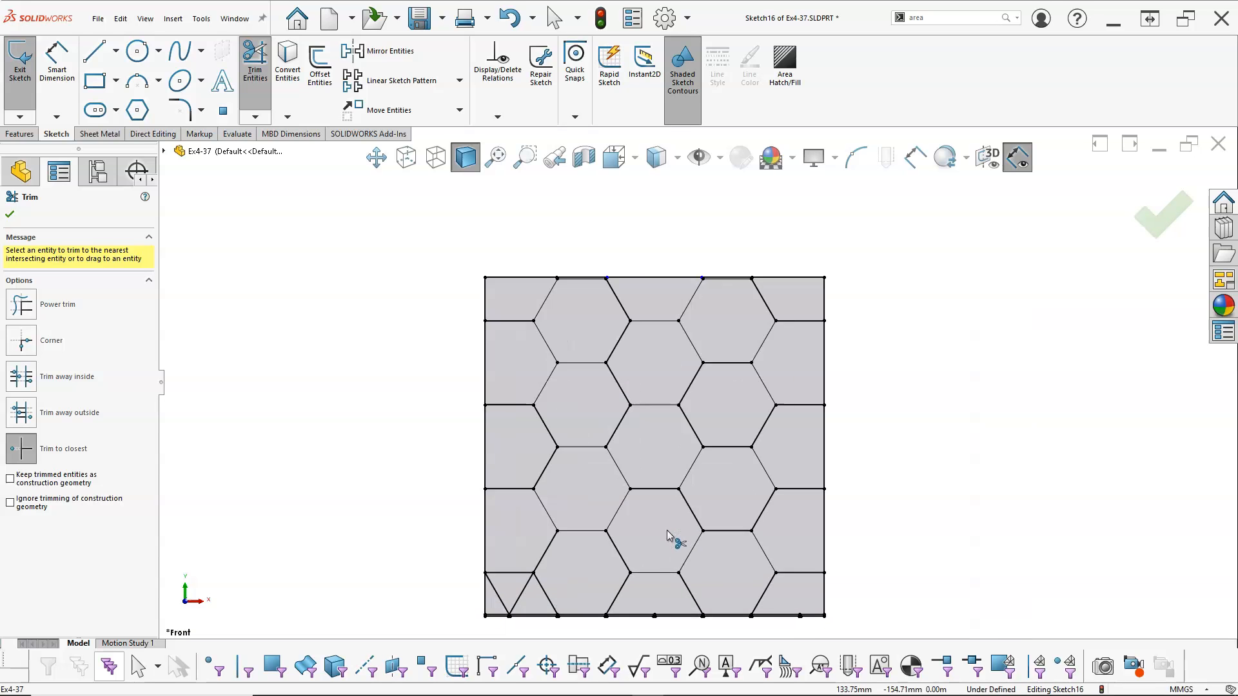
scroll(530, 533, down, 6)
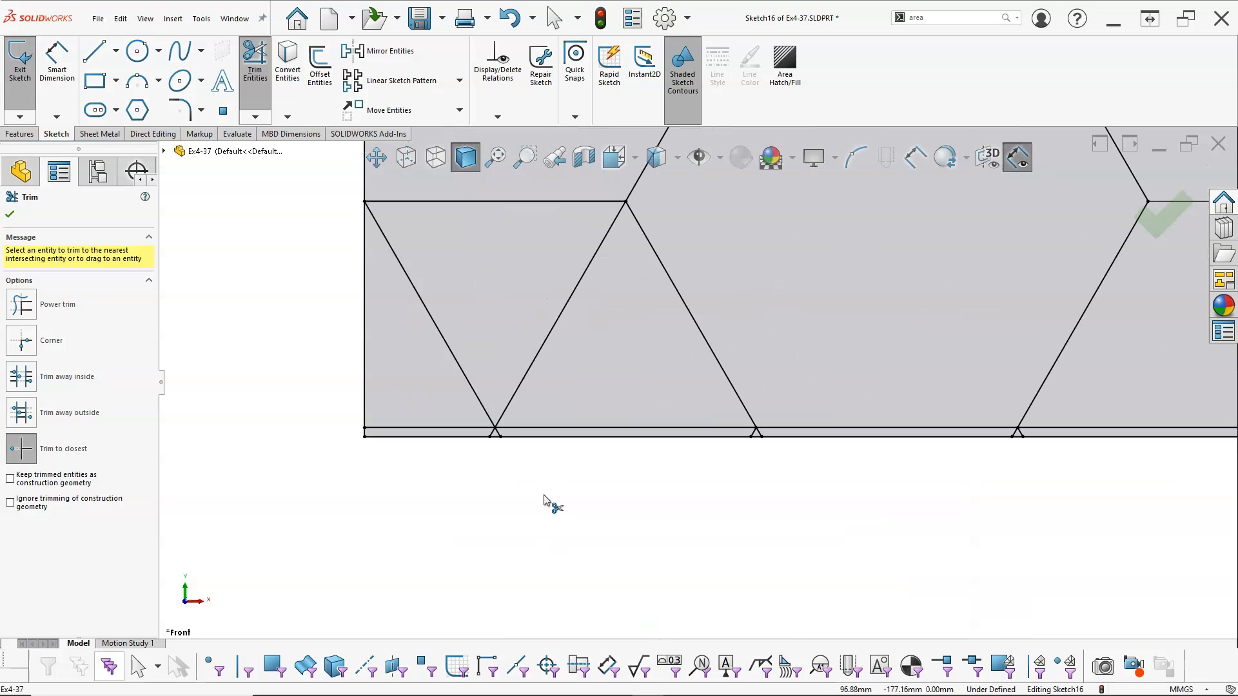
click(527, 380)
click(509, 366)
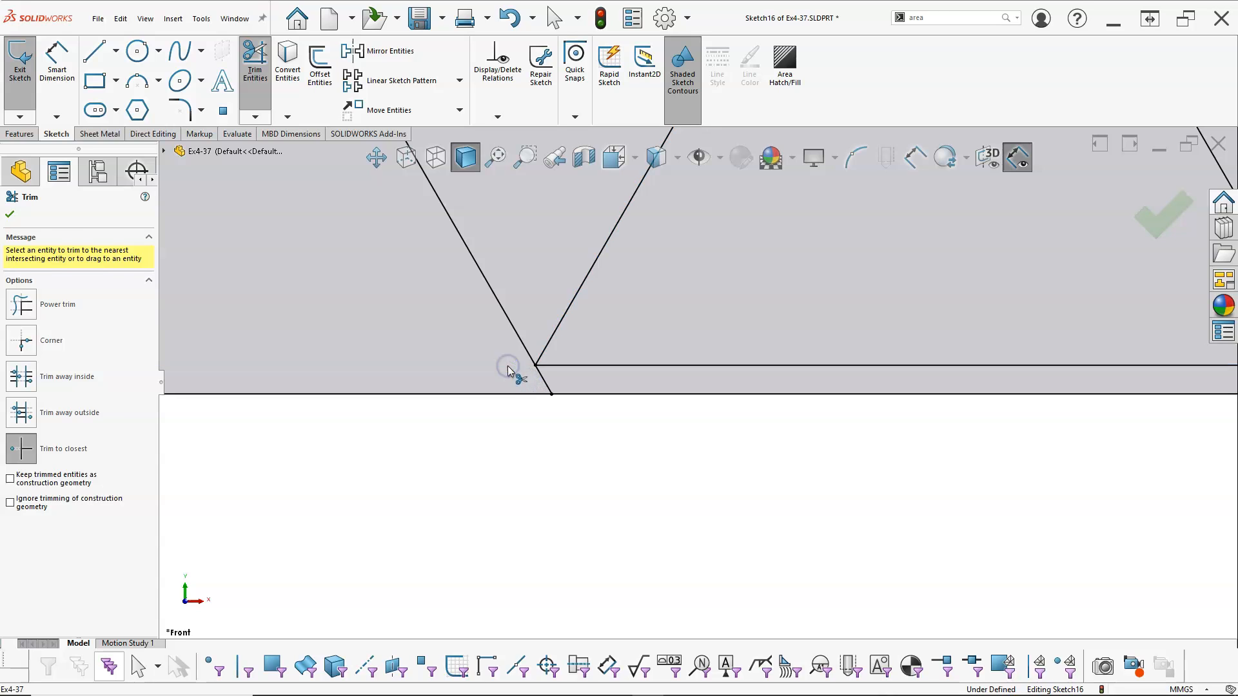
key(Escape)
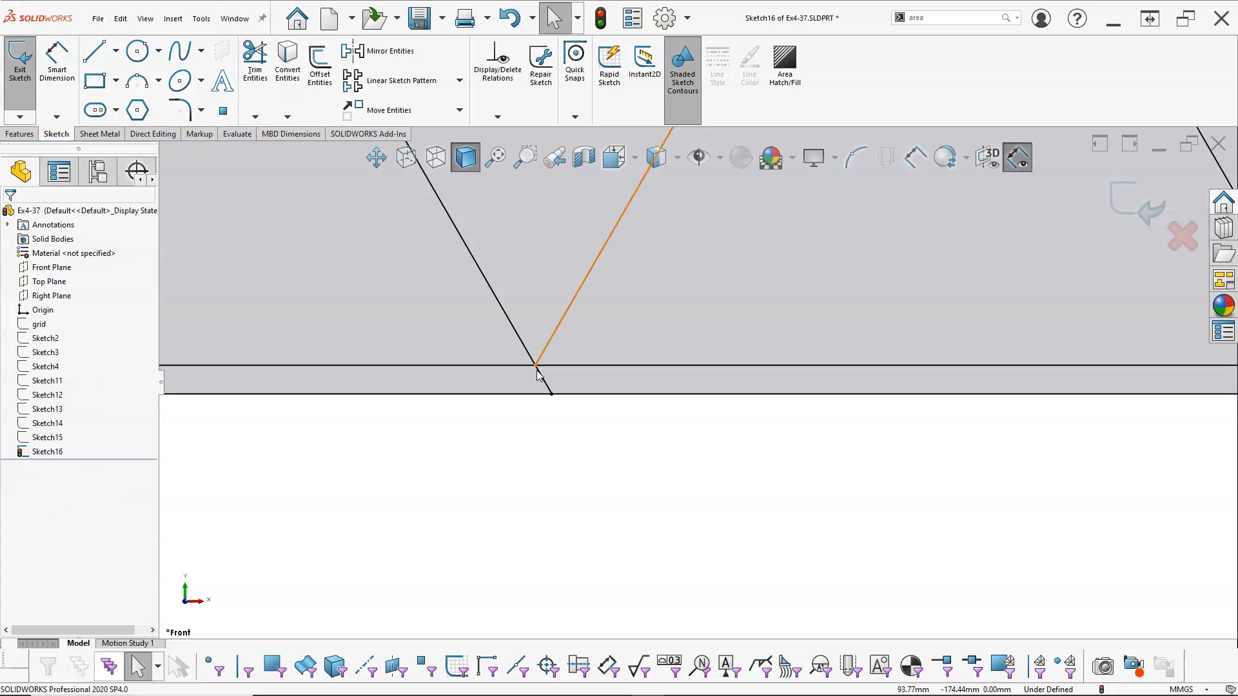
Trim both diagonals of the remaining triangle in the square's lower-left corner to the closest intersection
click(256, 61)
scroll(584, 362, up, 3)
scroll(718, 280, up, 3)
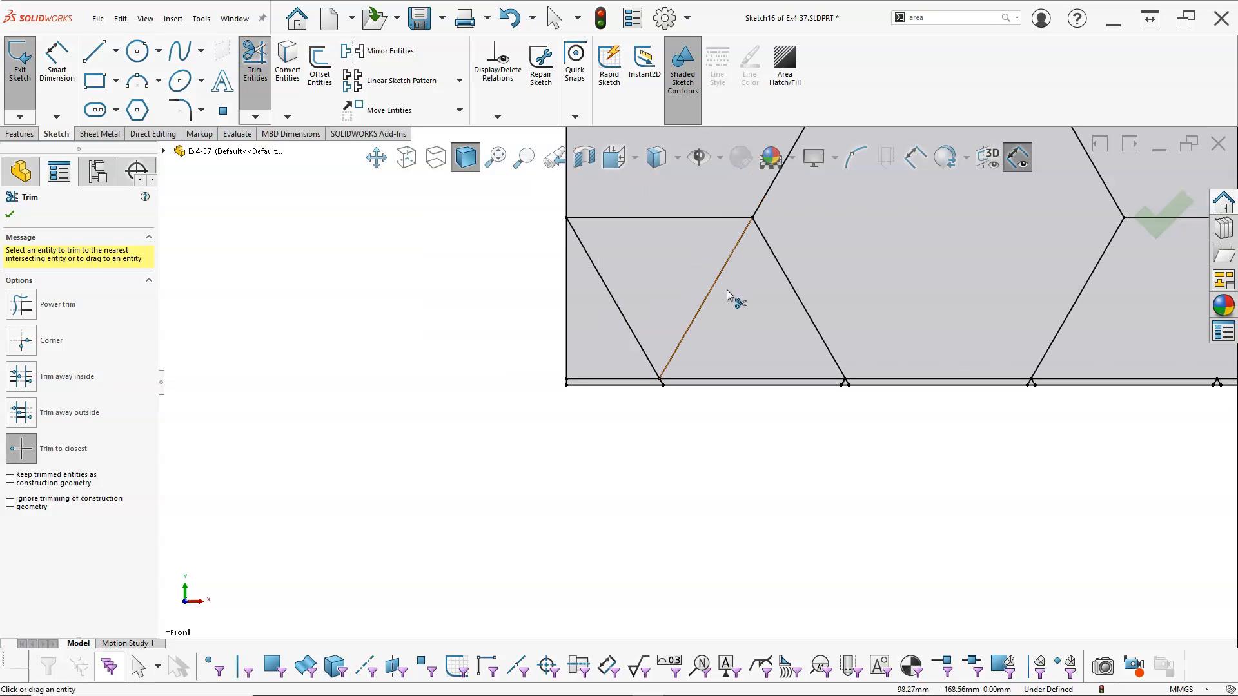
scroll(815, 292, down, 2)
scroll(815, 292, up, 5)
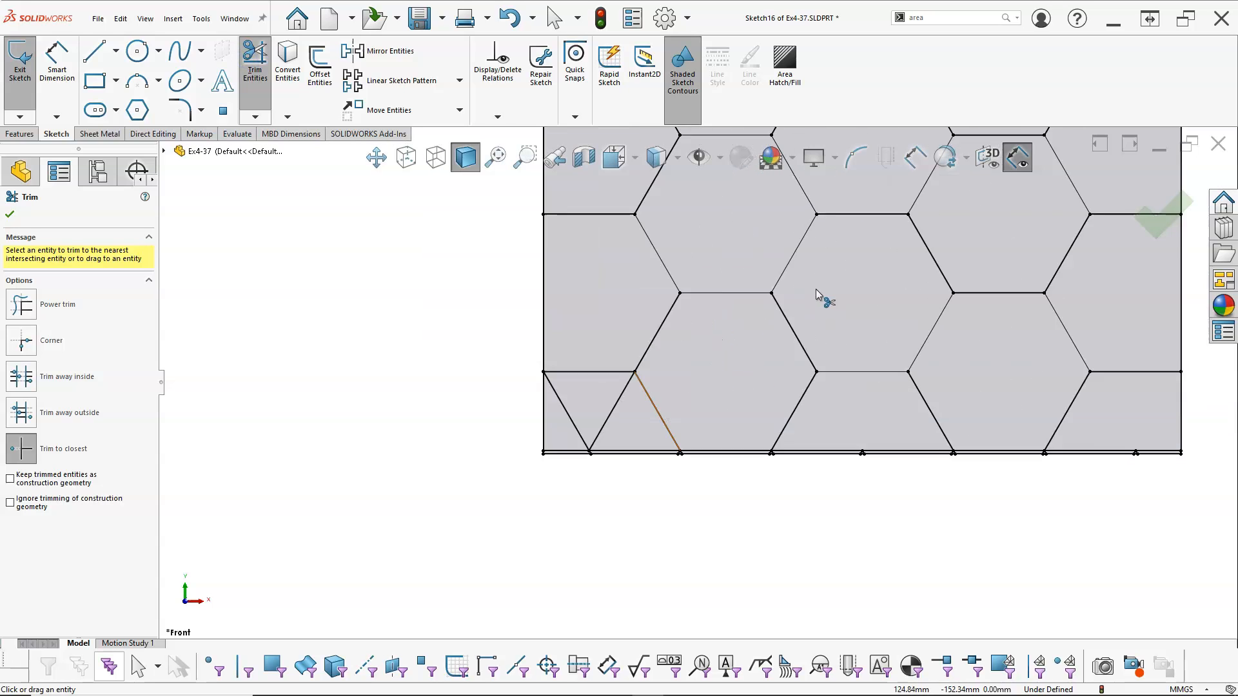
scroll(761, 302, down, 1)
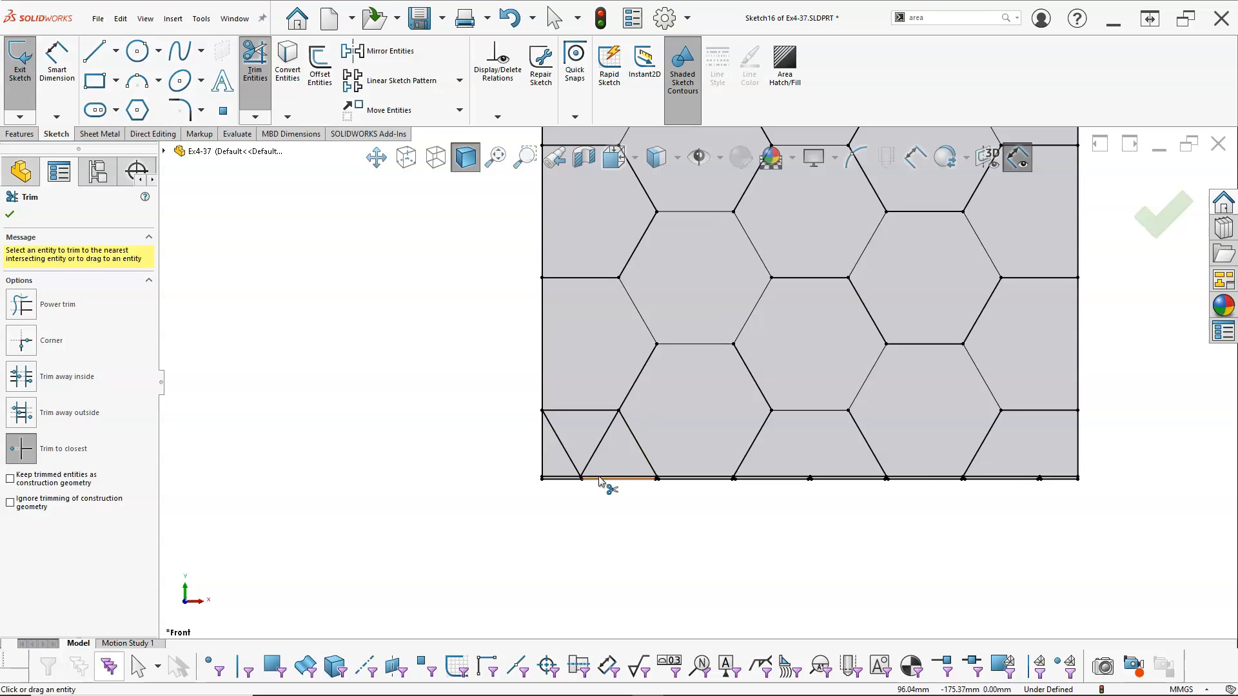
scroll(604, 483, down, 4)
scroll(606, 431, down, 3)
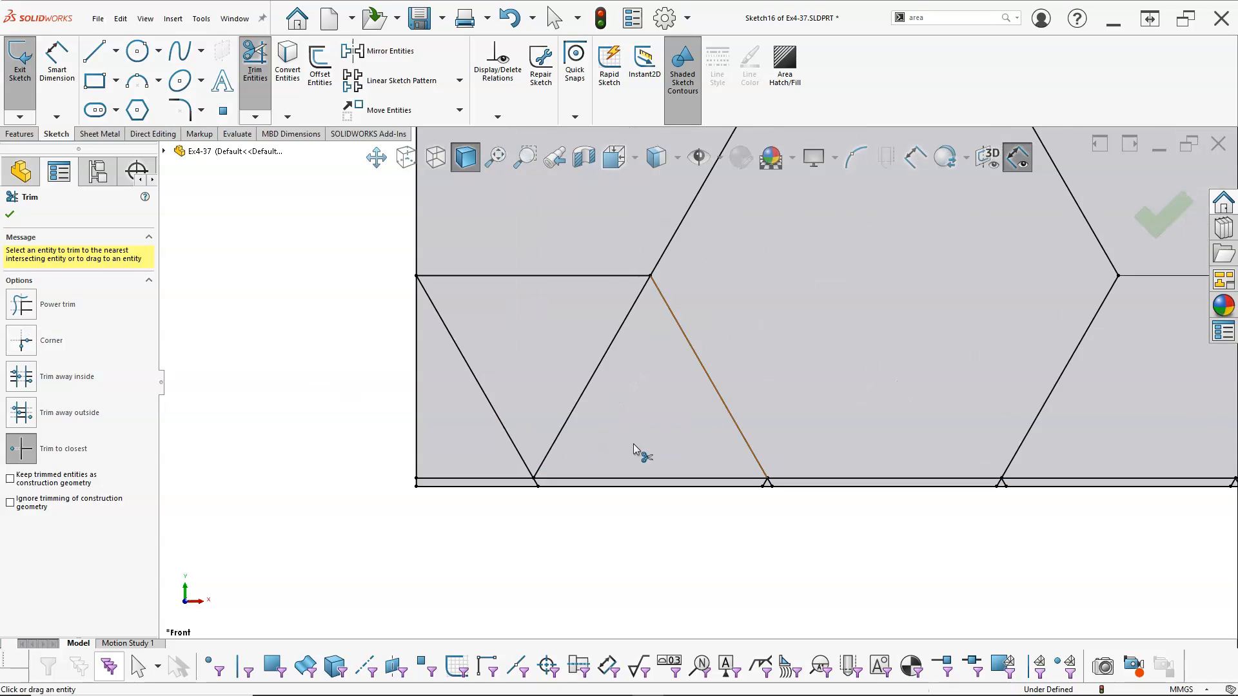
click(525, 419)
click(463, 438)
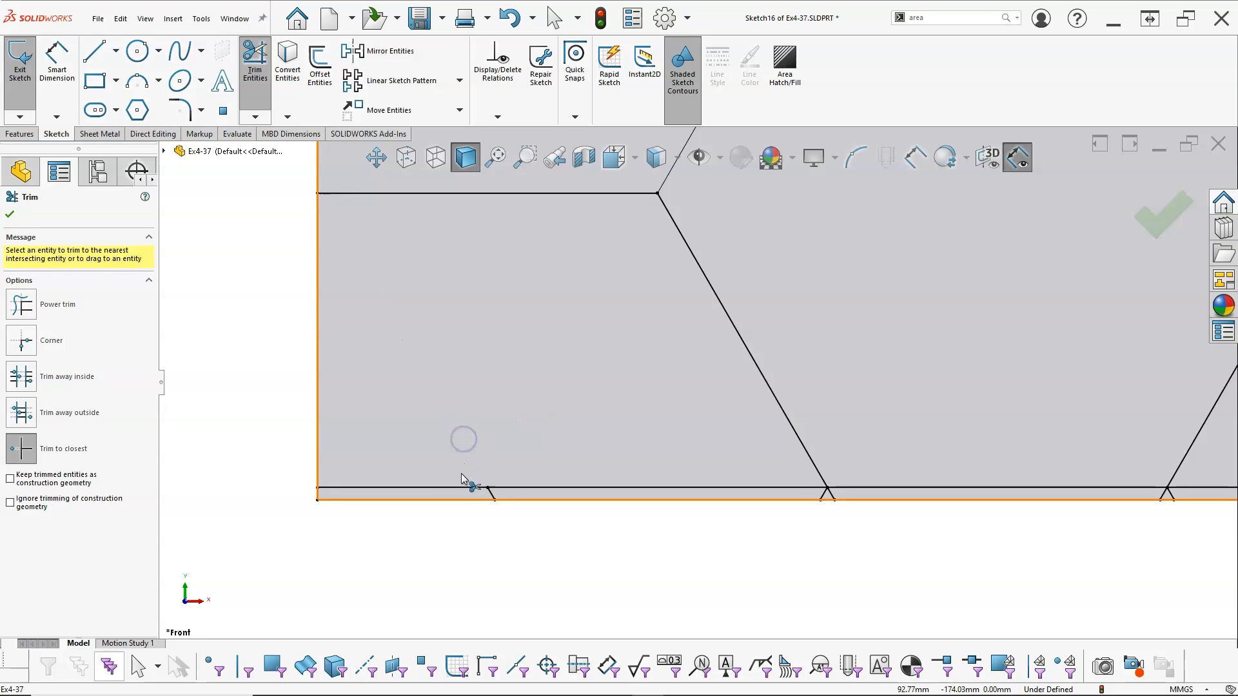
Trim the inner line and leftover stubs between the square's lower-left corner and the first lower hexagon
click(503, 488)
scroll(860, 517, down, 5)
click(773, 448)
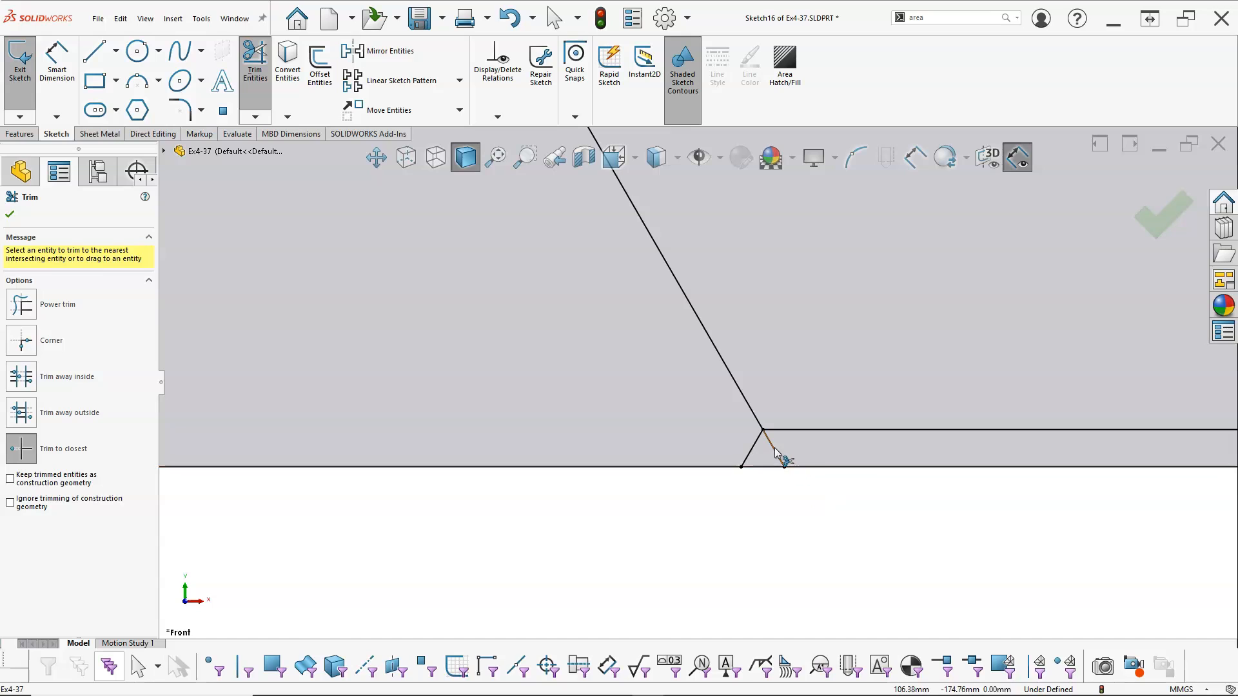
scroll(853, 448, up, 5)
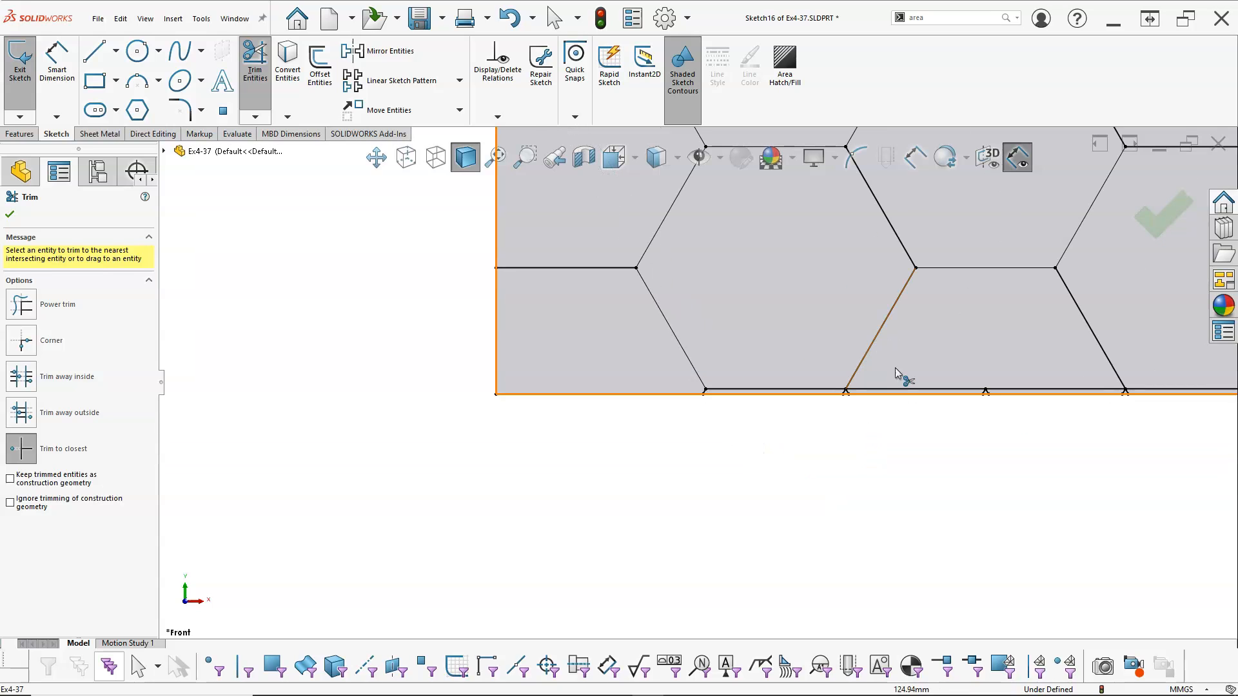
Trim the extra stub at the first lower hexagon's bottom-right corner and the inner line and stubs between the two lower hexagons
scroll(732, 439, down, 4)
scroll(733, 439, down, 3)
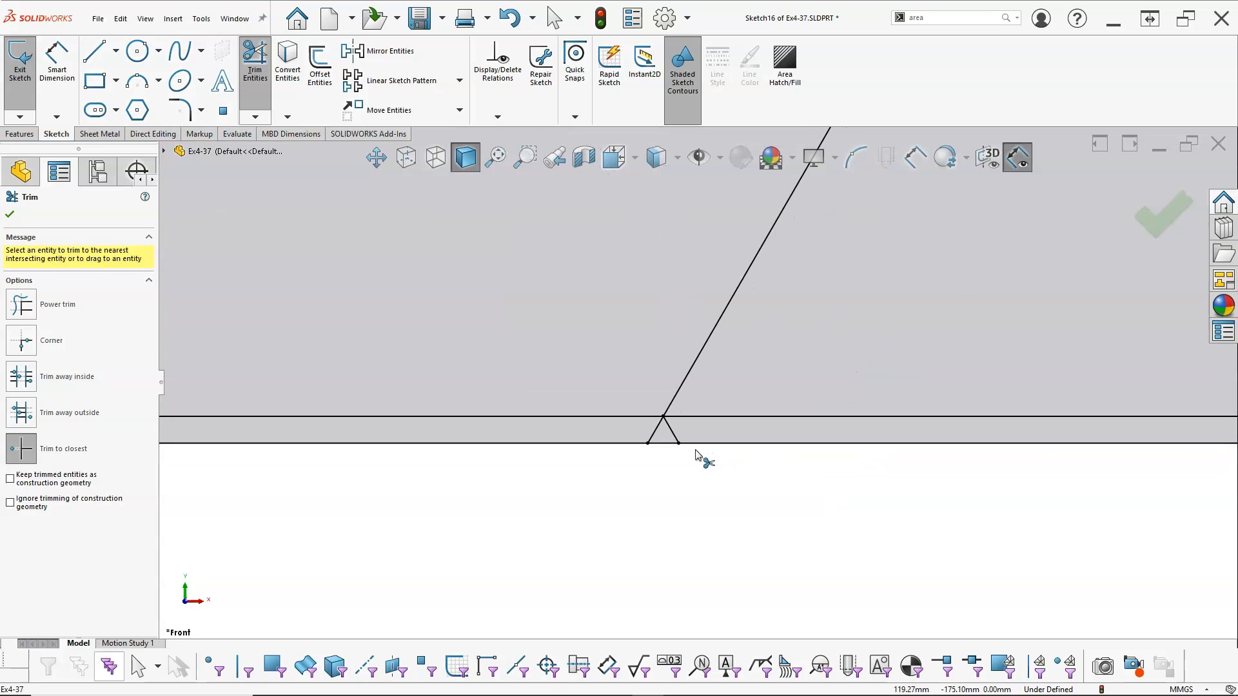
click(659, 428)
click(764, 422)
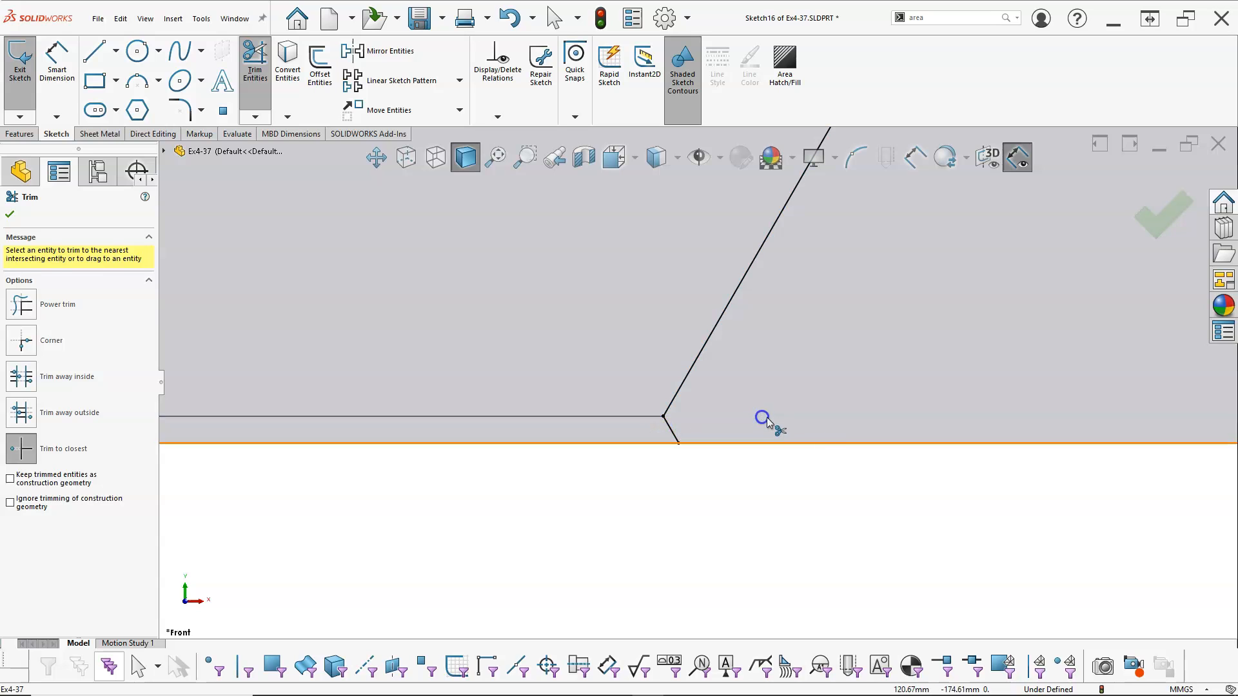
scroll(947, 456, up, 4)
scroll(838, 405, down, 4)
click(767, 406)
click(672, 420)
click(656, 421)
scroll(881, 385, up, 4)
Trim the extra stub at the second lower hexagon's bottom-left corner and try to trim that hexagon's bottom line
scroll(864, 407, down, 4)
click(829, 419)
click(855, 406)
scroll(902, 425, up, 3)
key(Escape)
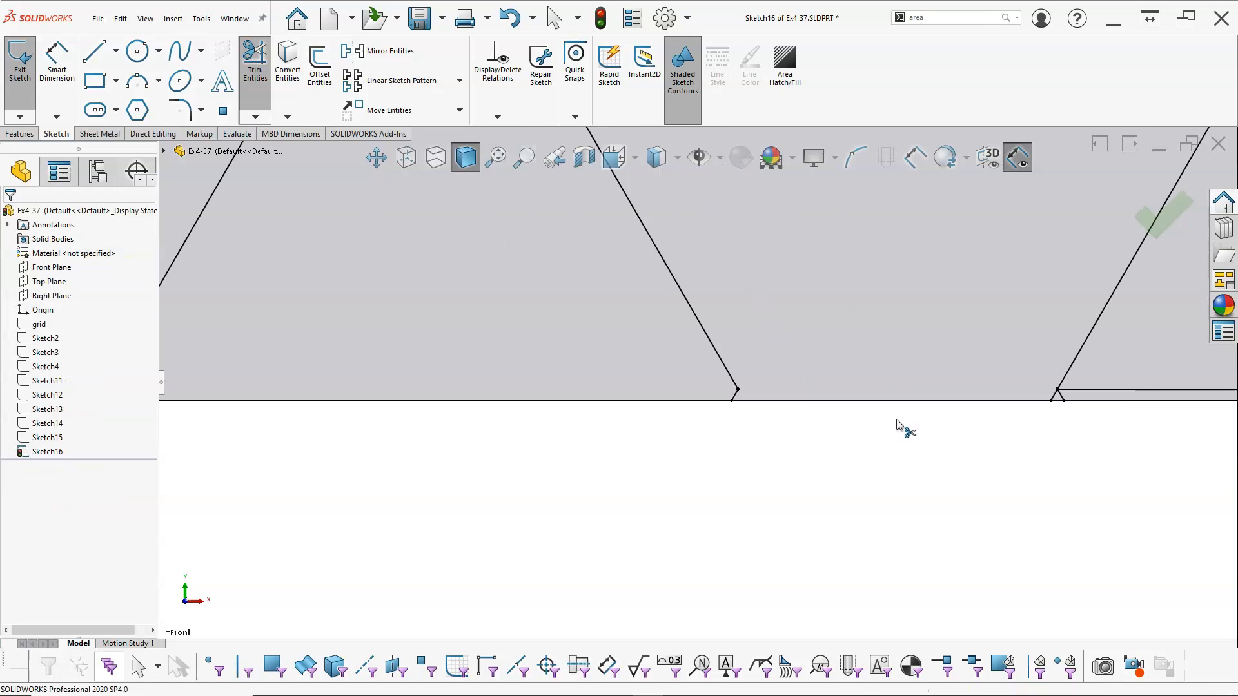
Restart Trim and remove the inward stub at the second lower hexagon's bottom-right corner
scroll(984, 407, up, 2)
scroll(793, 410, down, 3)
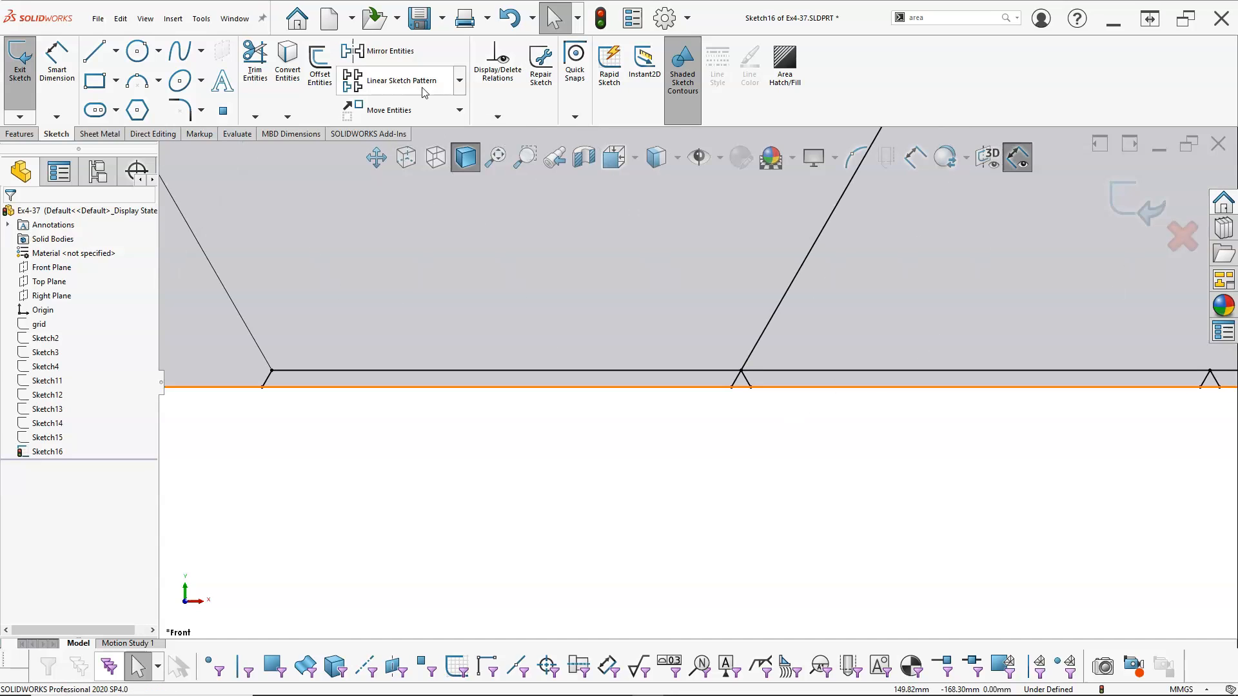
click(254, 62)
scroll(752, 373, down, 1)
scroll(753, 373, down, 4)
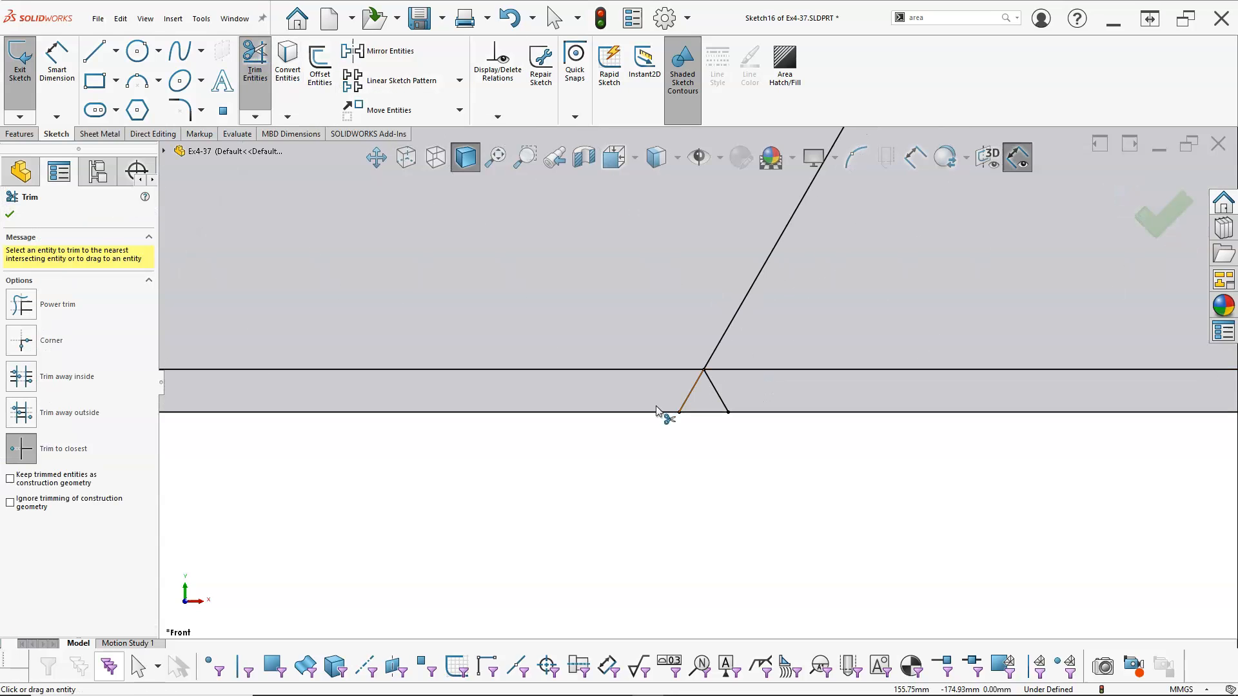
click(690, 392)
scroll(965, 442, up, 5)
scroll(964, 444, down, 4)
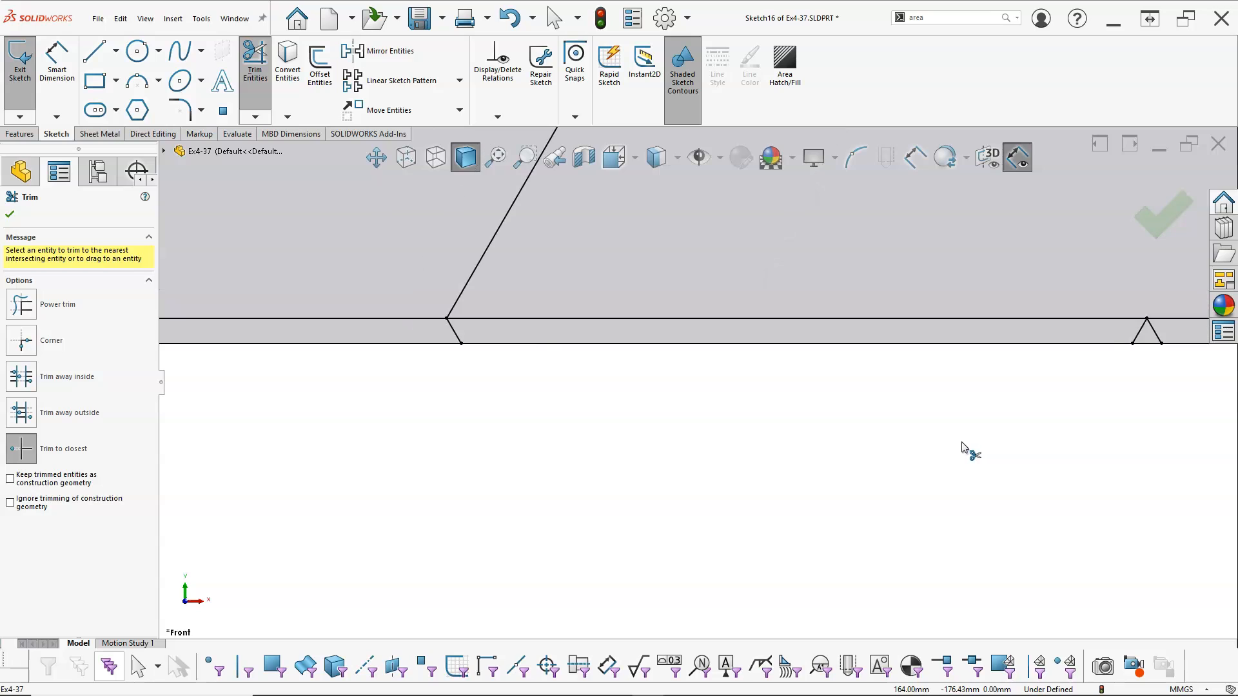
Trim the inner line and stubs between the second lower hexagon and the square's lower-right corner, and exit Trim
scroll(967, 413, up, 4)
scroll(945, 348, down, 2)
mouse_move(740, 359)
mouse_down()
mouse_move(939, 370)
mouse_move(957, 360)
mouse_up()
scroll(959, 387, up, 4)
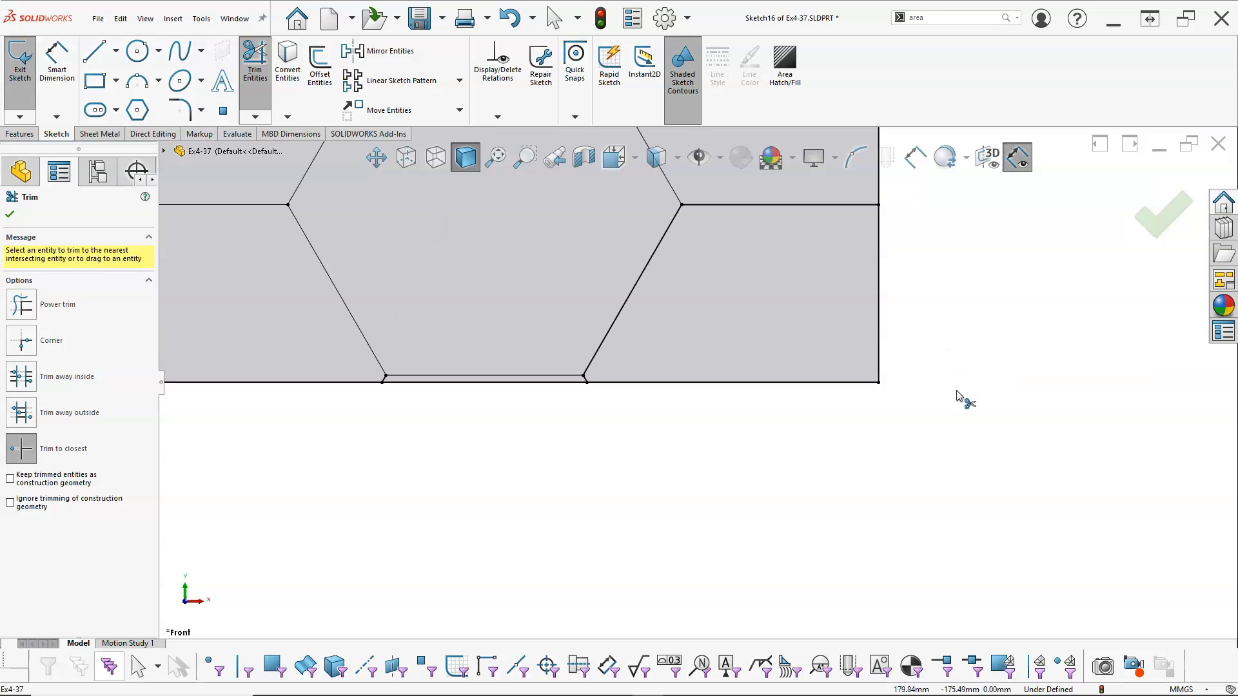
scroll(639, 295, up, 3)
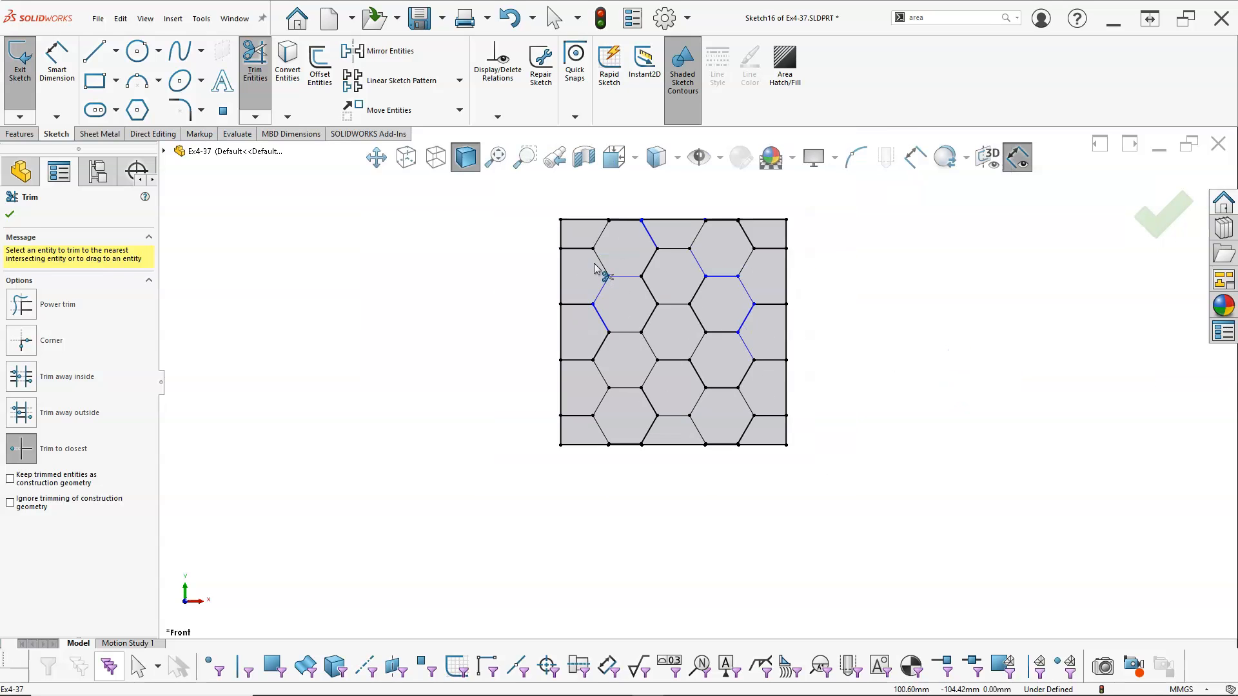
scroll(664, 269, down, 2)
right_click(954, 314)
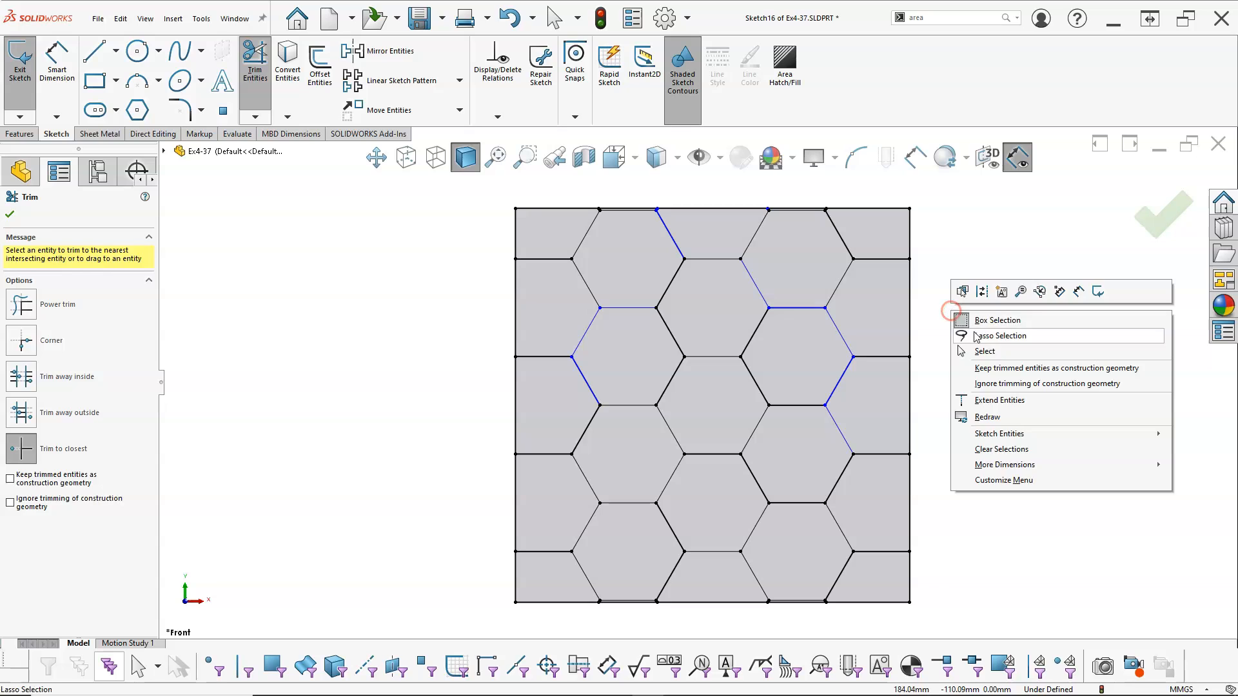
click(985, 351)
Show the hidden Sketch15 line grid while Sketch16 stays open for editing
click(52, 423)
right_click(51, 424)
click(69, 417)
Make the left second-row hexagon's lower-left edge and the blue slanted edge at the square's top collinear with their grid lines
click(578, 368)
click(580, 373)
ctrl+click(559, 335)
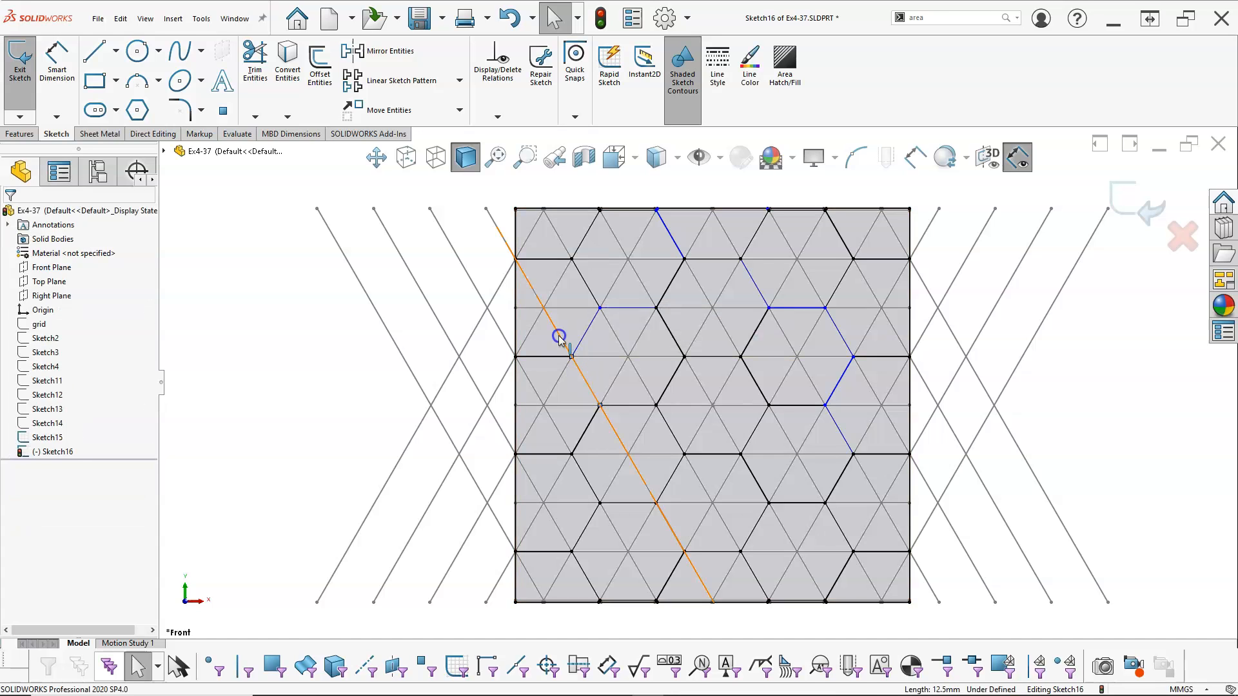
click(597, 280)
click(683, 263)
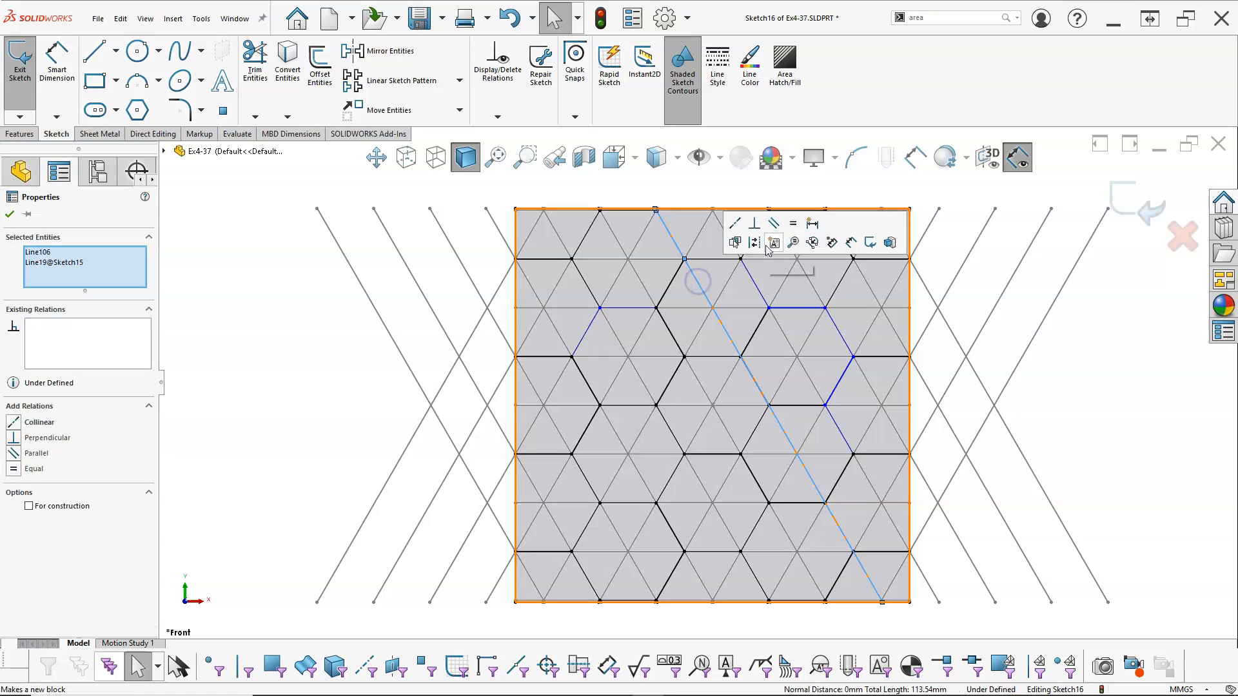
click(736, 219)
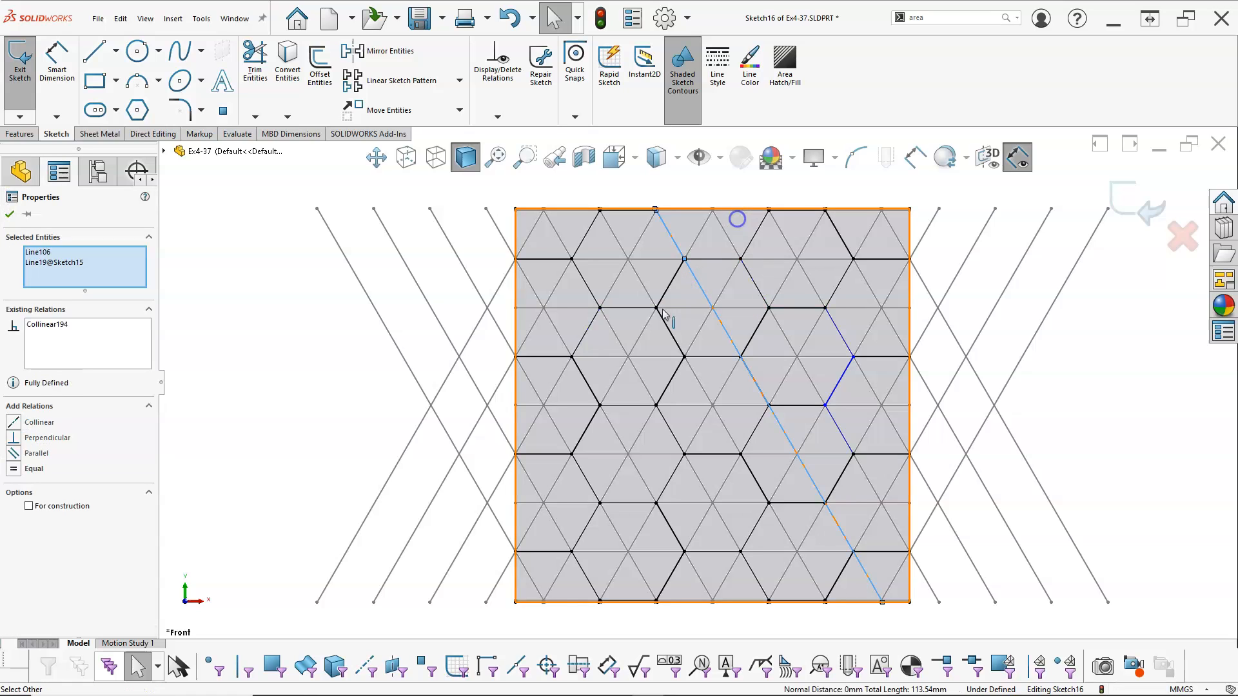
Make the right second-row hexagon's upper-right and lower-right edges collinear with the matching Sketch15 grid lines
click(843, 340)
ctrl+click(858, 361)
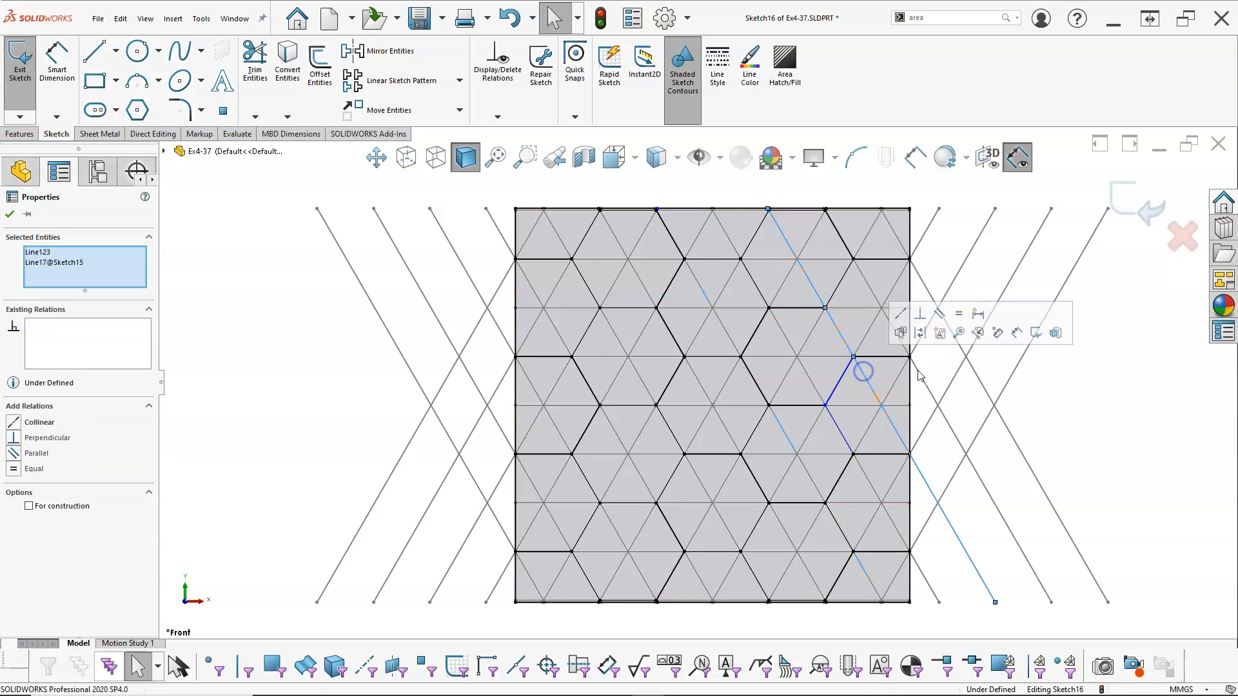
click(902, 315)
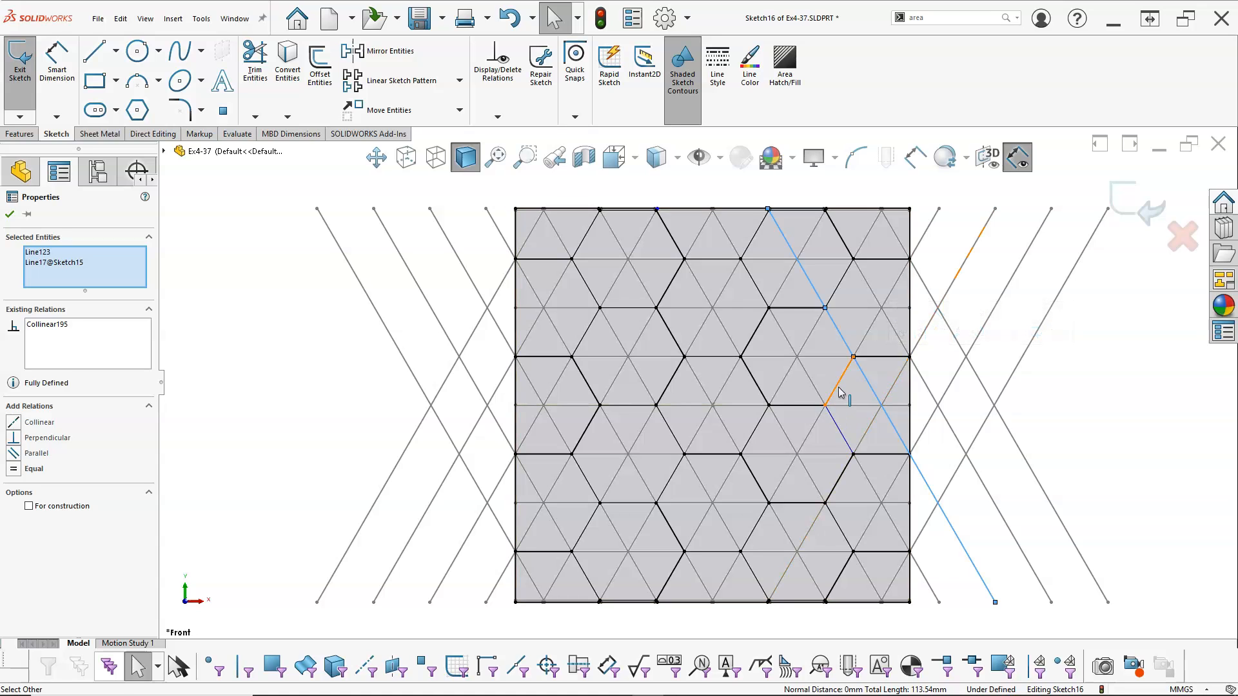
click(824, 409)
ctrl+click(818, 415)
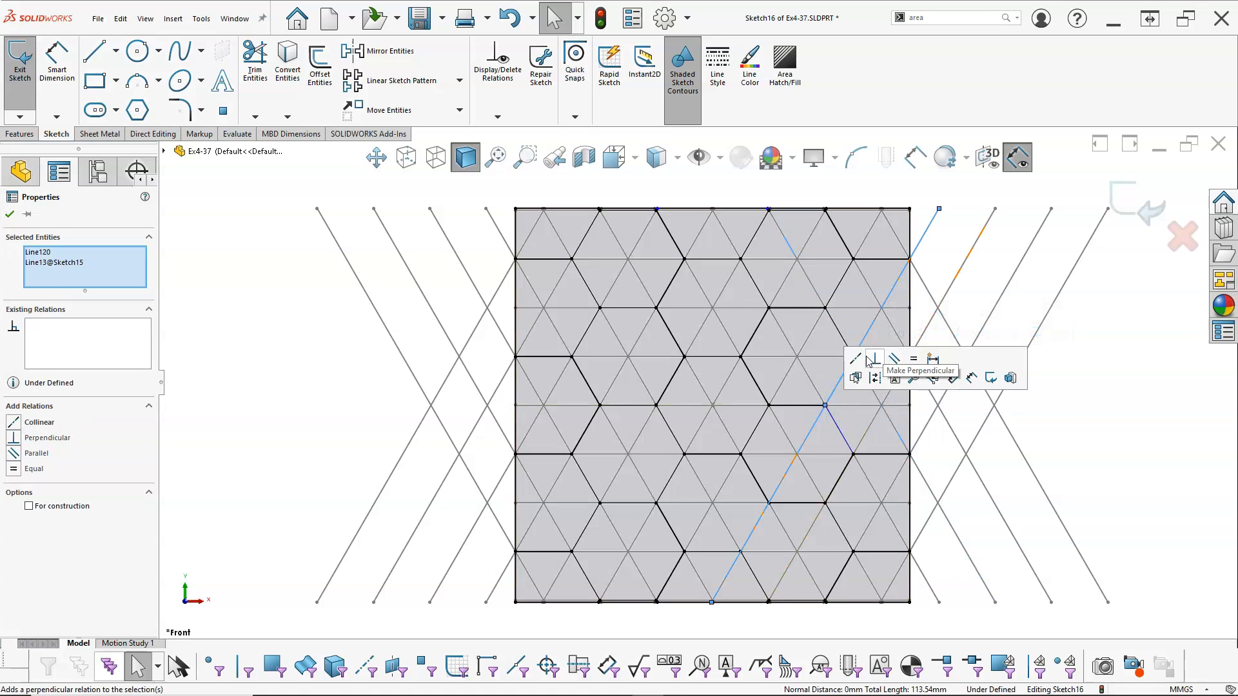
Exit Sketch16 and hide the Sketch15 line grid
click(1061, 389)
click(1138, 211)
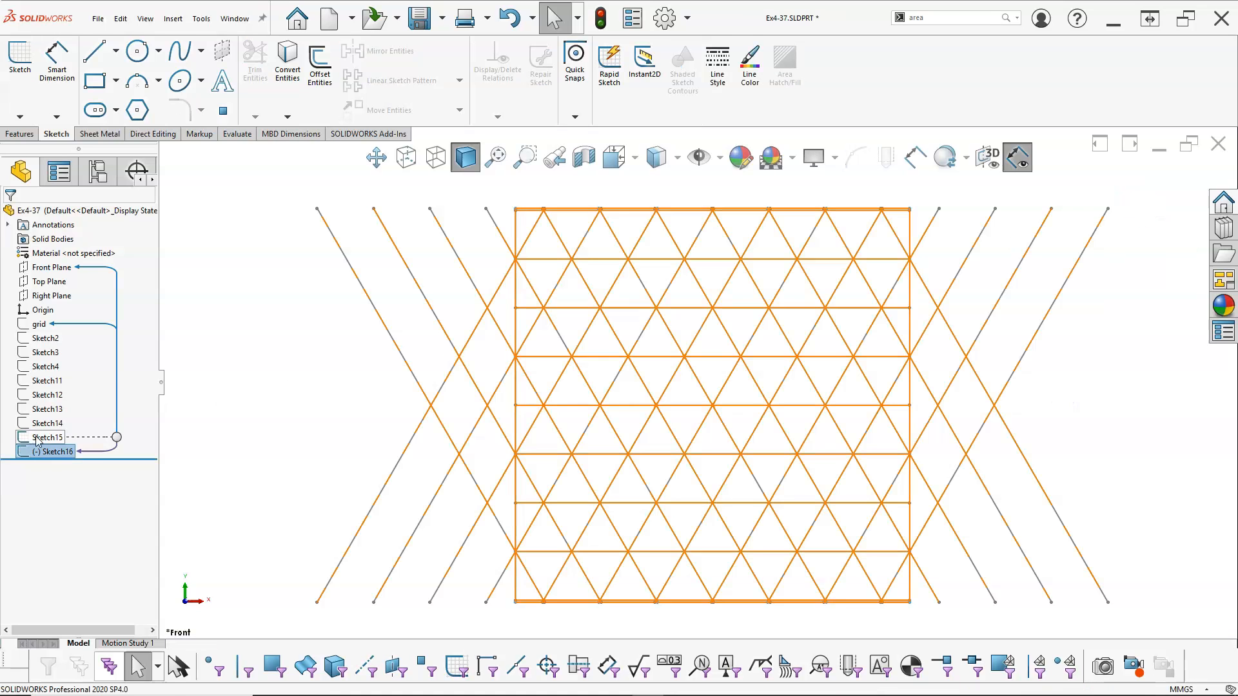
right_click(37, 438)
click(48, 375)
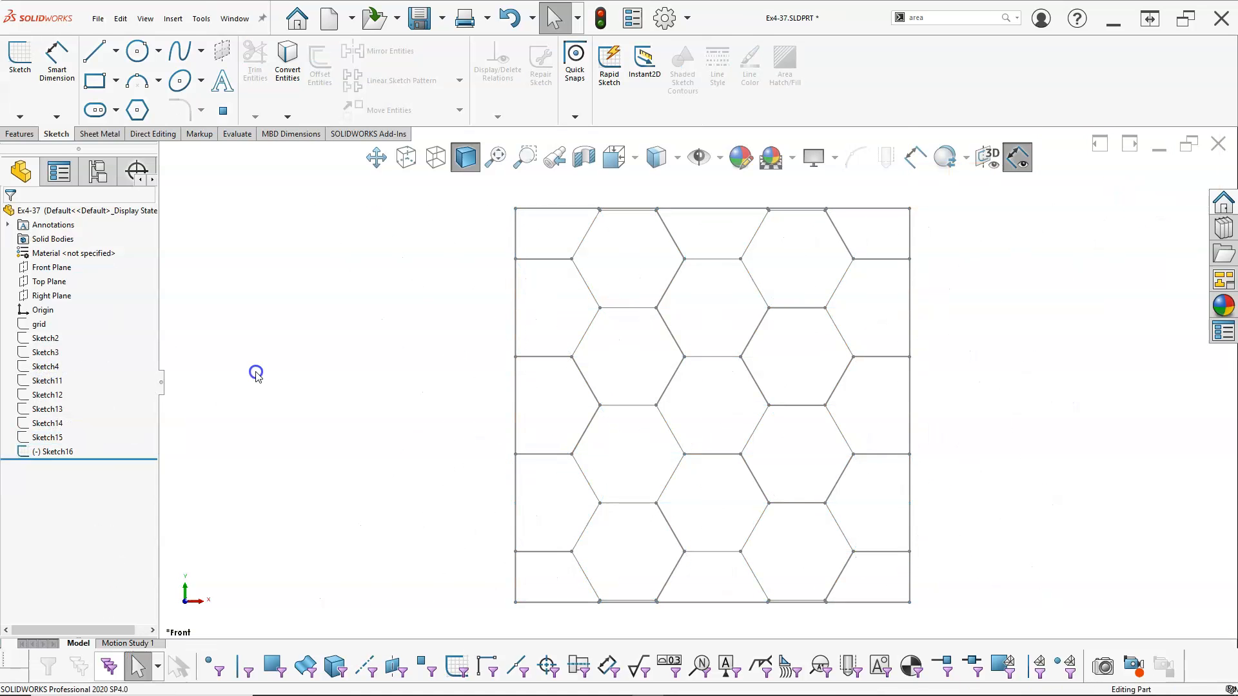